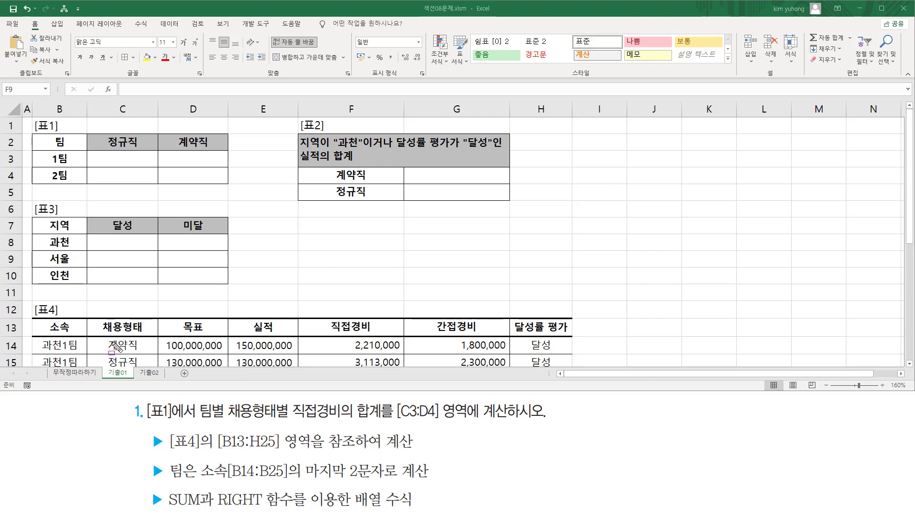
Read the 표1 task on sheet 기출01, comparing target range C3:D4 with 표4's reference range B13:H25
{"action": "left_click_drag", "start_coordinate": [103, 362], "coordinate": [133, 382]}
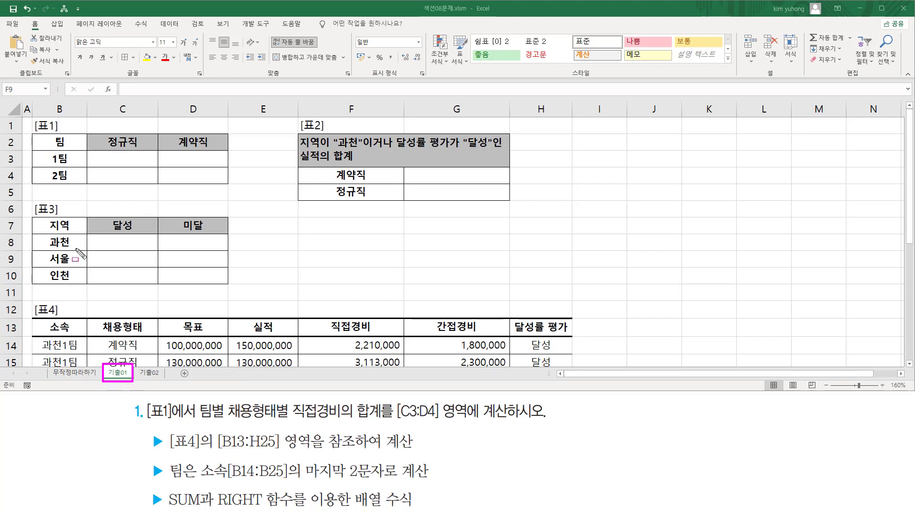
{"action": "key", "text": "Escape"}
{"action": "left_click", "coordinate": [344, 255]}
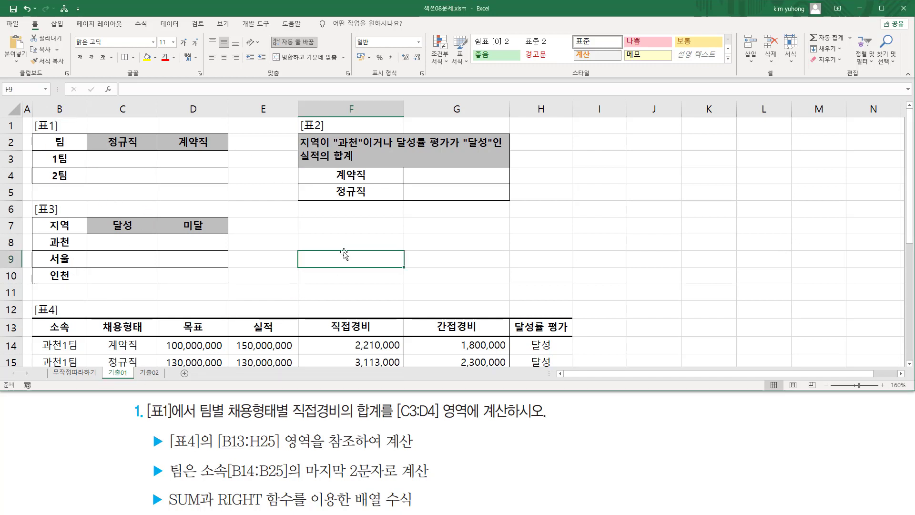
{"action": "scroll", "coordinate": [344, 256], "scroll_direction": "down", "scroll_amount": 5}
{"action": "scroll", "coordinate": [344, 251], "scroll_direction": "up", "scroll_amount": 5}
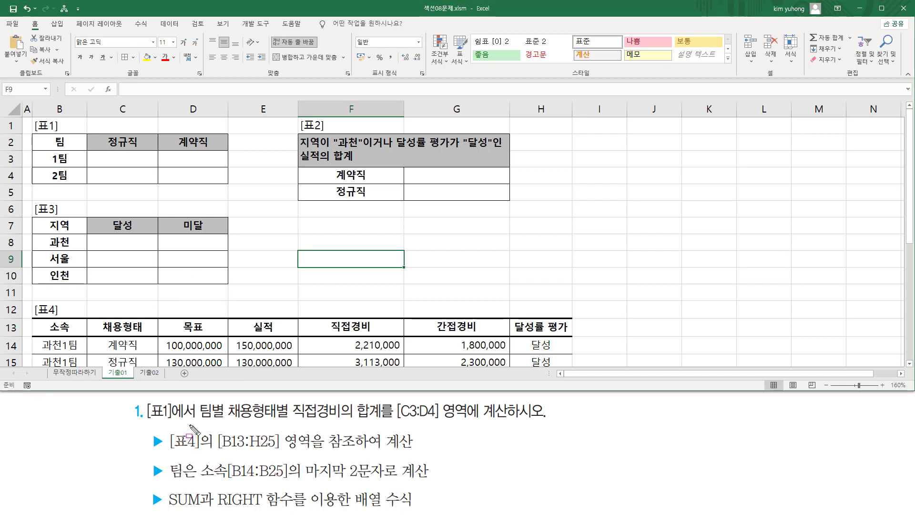
{"action": "left_click_drag", "start_coordinate": [200, 418], "coordinate": [385, 425]}
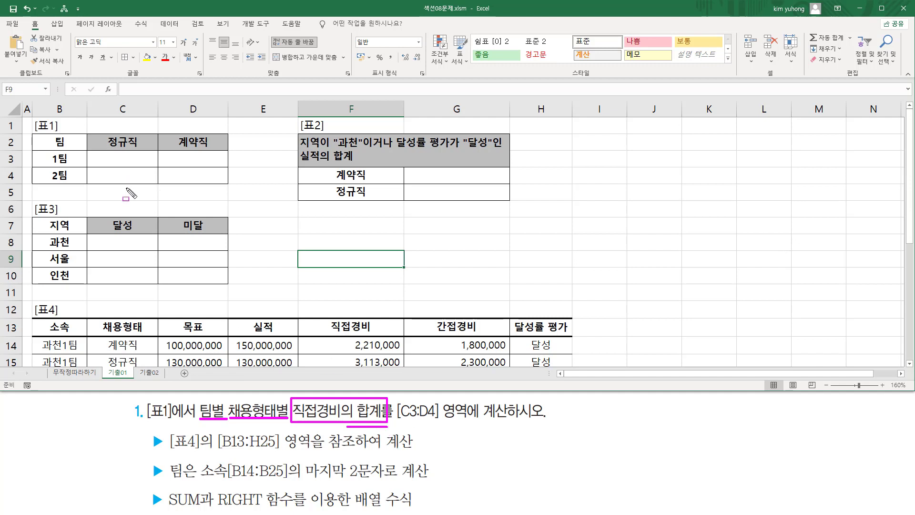
{"action": "left_click_drag", "start_coordinate": [99, 157], "coordinate": [204, 180]}
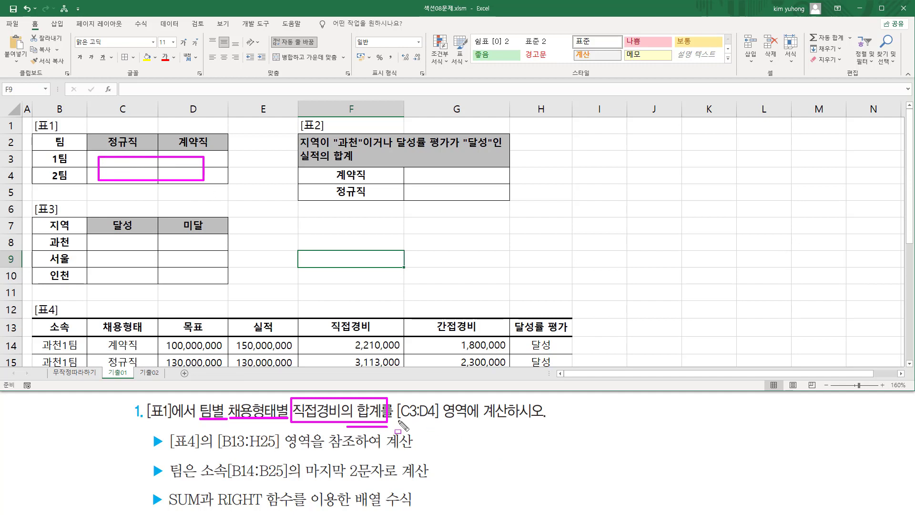
{"action": "left_click_drag", "start_coordinate": [393, 420], "coordinate": [544, 422]}
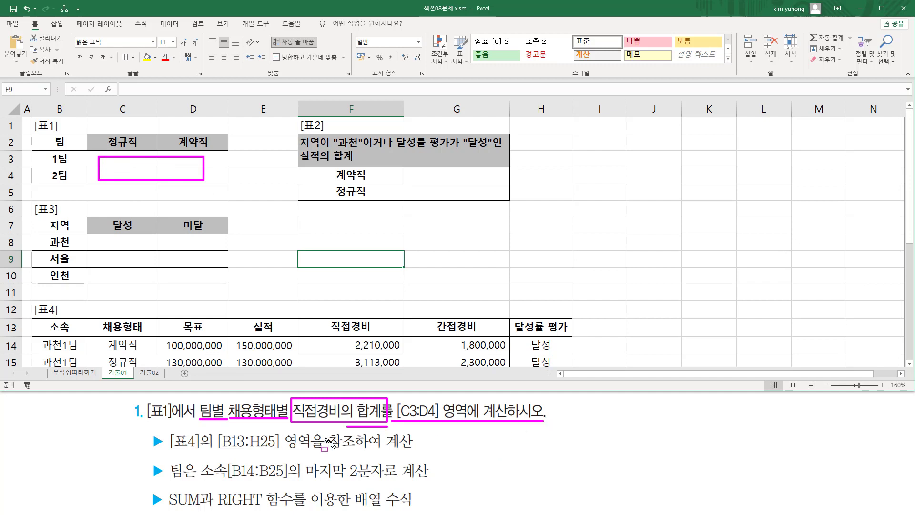
{"action": "mouse_move", "coordinate": [166, 451]}
{"action": "left_mouse_down"}
{"action": "mouse_move", "coordinate": [205, 436]}
{"action": "mouse_move", "coordinate": [409, 449]}
{"action": "left_mouse_up"}
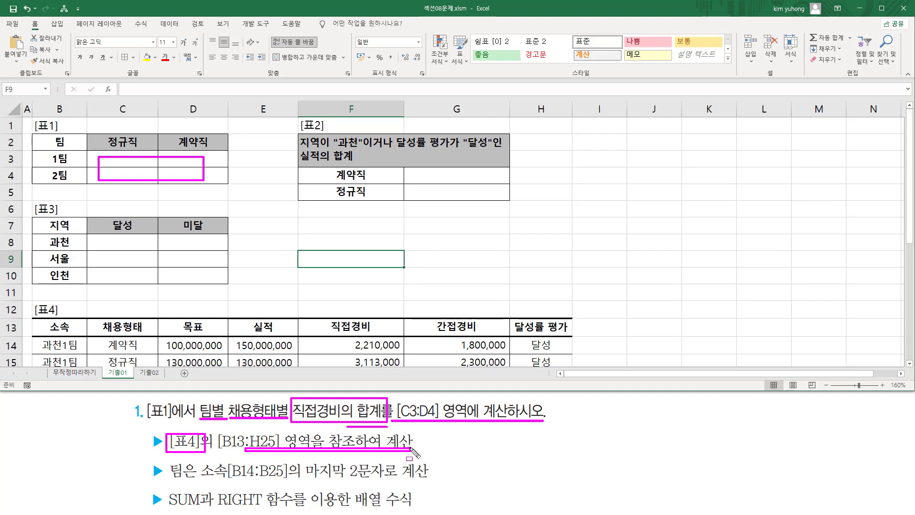
{"action": "left_click_drag", "start_coordinate": [36, 302], "coordinate": [510, 339]}
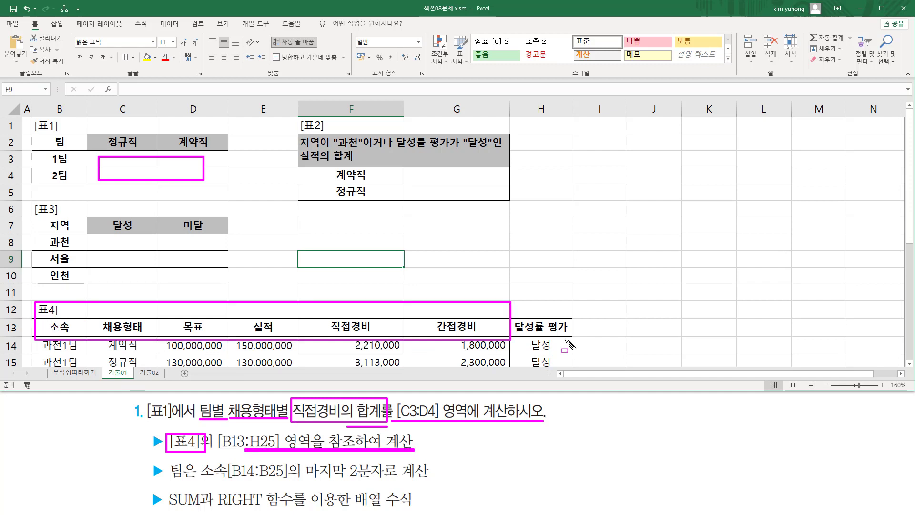
{"action": "left_click_drag", "start_coordinate": [567, 342], "coordinate": [568, 366]}
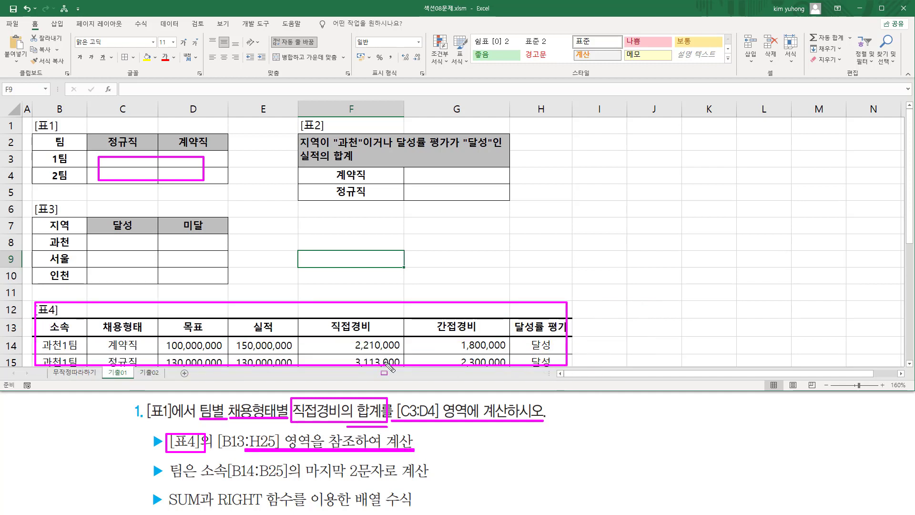
{"action": "left_click_drag", "start_coordinate": [170, 479], "coordinate": [431, 479]}
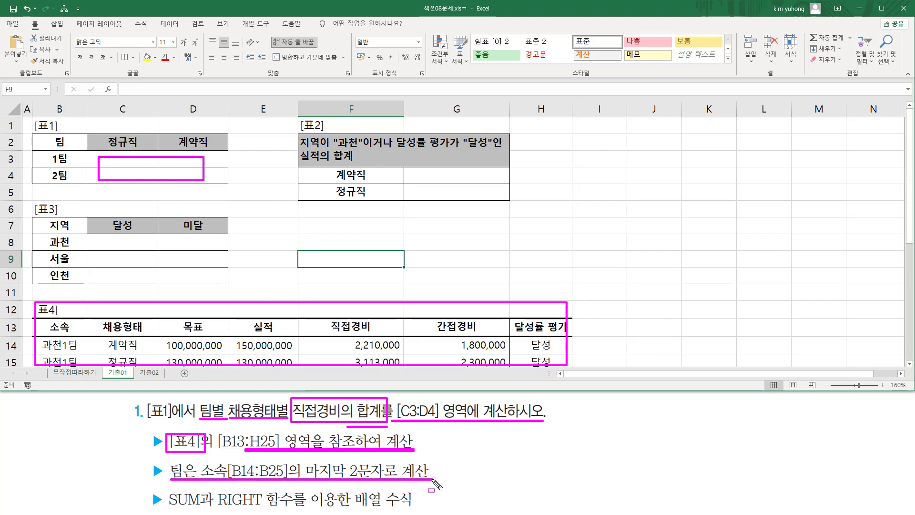
{"action": "key", "text": "e"}
Examine which team and employment type each 표1 cell in C3:D4 combines, and which functions the task requires
{"action": "left_click_drag", "start_coordinate": [102, 154], "coordinate": [146, 164]}
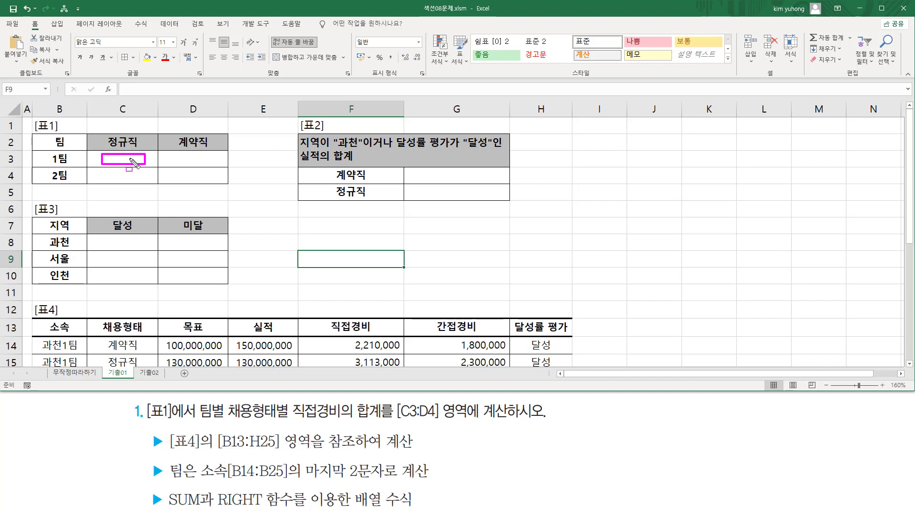
{"action": "left_click_drag", "start_coordinate": [100, 170], "coordinate": [145, 182]}
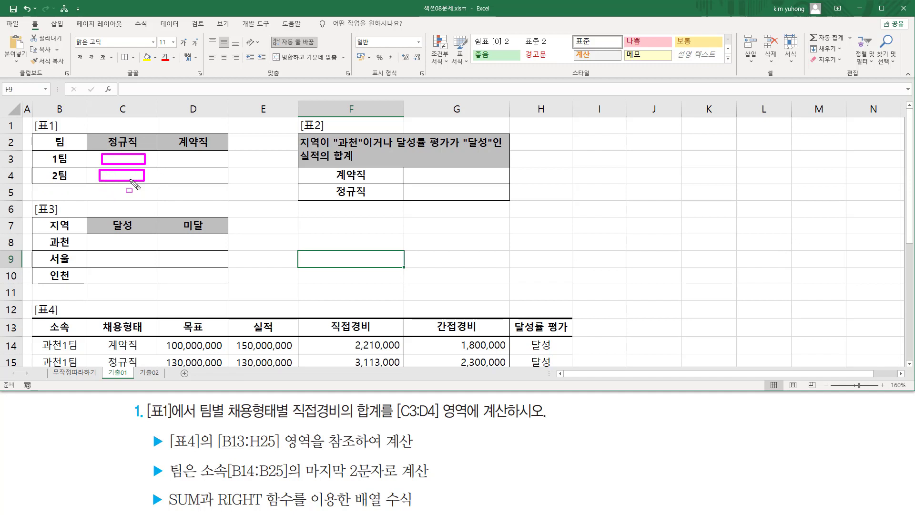
{"action": "left_click_drag", "start_coordinate": [177, 153], "coordinate": [209, 165]}
{"action": "left_click_drag", "start_coordinate": [172, 170], "coordinate": [214, 182]}
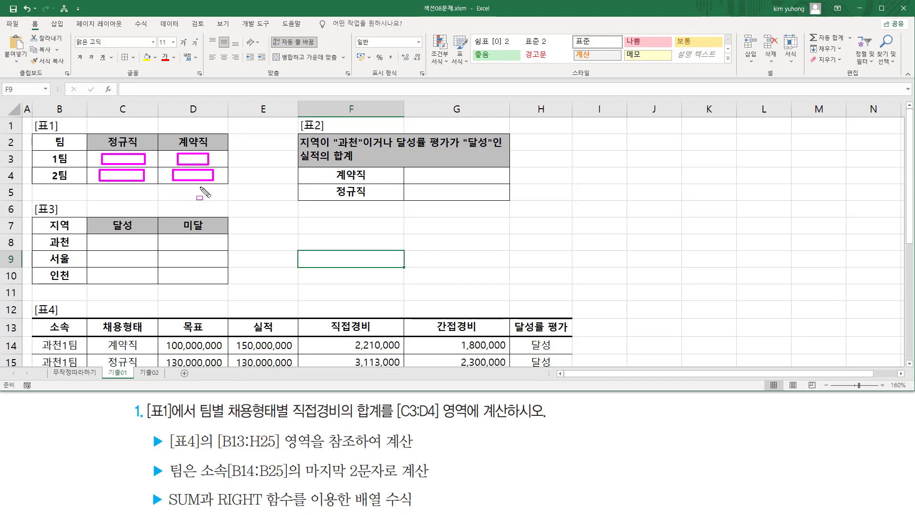
{"action": "key", "text": "Escape"}
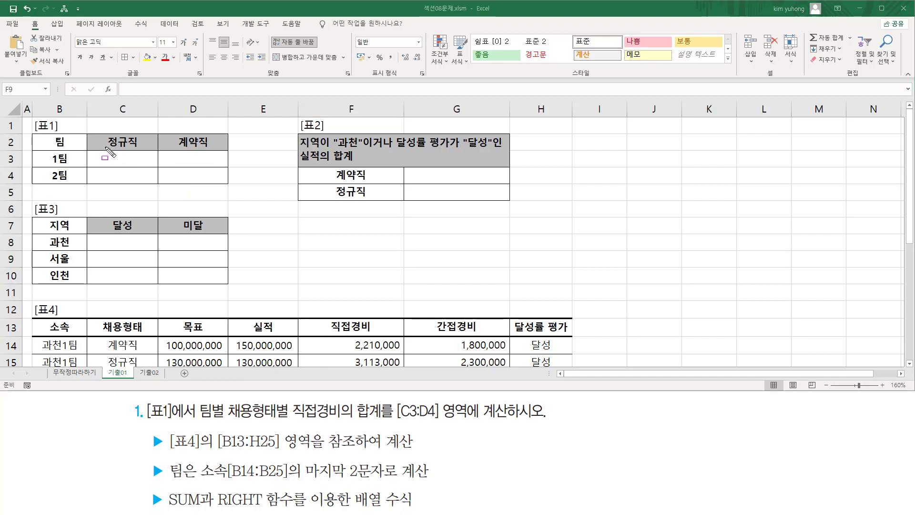
{"action": "mouse_move", "coordinate": [104, 133]}
{"action": "left_mouse_down"}
{"action": "mouse_move", "coordinate": [117, 142]}
{"action": "mouse_move", "coordinate": [107, 156]}
{"action": "mouse_move", "coordinate": [146, 164]}
{"action": "left_mouse_up"}
{"action": "left_click_drag", "start_coordinate": [102, 134], "coordinate": [144, 149]}
{"action": "left_click_drag", "start_coordinate": [46, 150], "coordinate": [79, 165]}
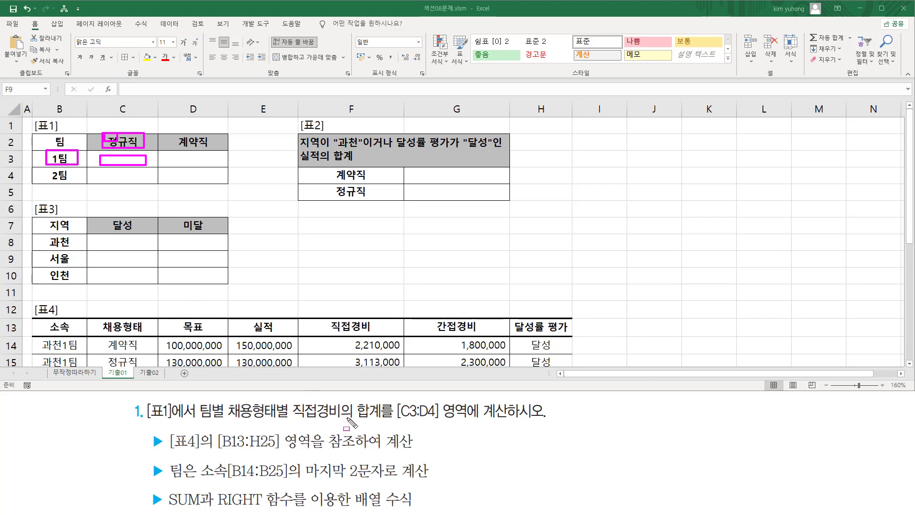
{"action": "left_click_drag", "start_coordinate": [352, 421], "coordinate": [380, 421]}
{"action": "left_click_drag", "start_coordinate": [169, 490], "coordinate": [198, 509]}
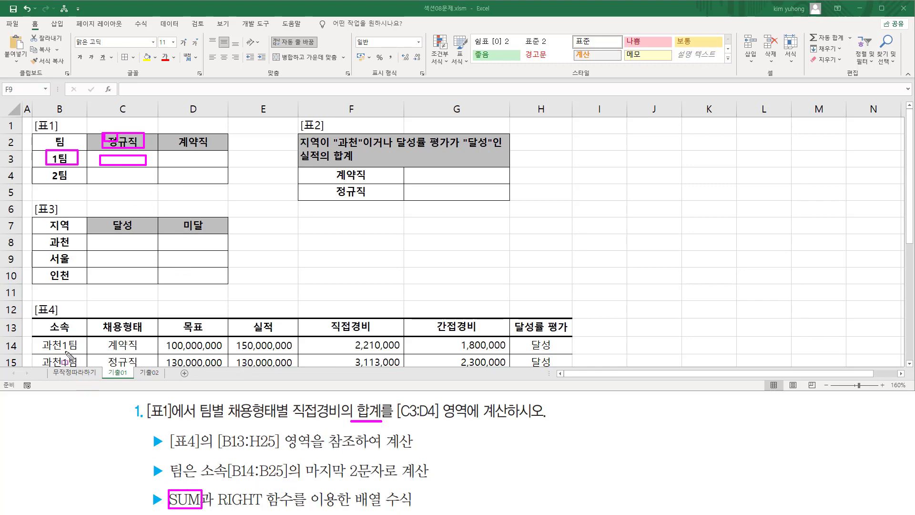
{"action": "left_click_drag", "start_coordinate": [34, 335], "coordinate": [95, 362]}
{"action": "key", "text": "Escape"}
Compare the 소속 entries in 표4 with the team labels in 표1, checking the last two characters
{"action": "scroll", "coordinate": [100, 323], "scroll_direction": "down", "scroll_amount": 5}
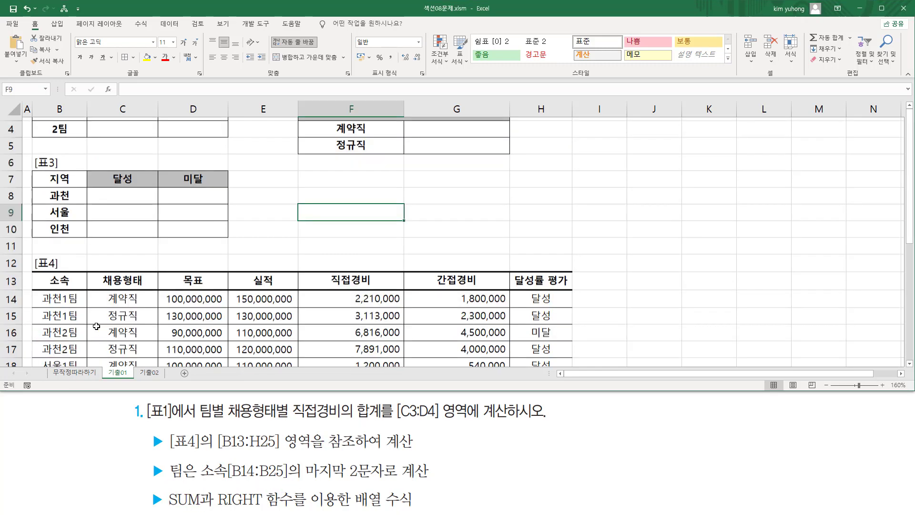
{"action": "mouse_move", "coordinate": [37, 165]}
{"action": "left_mouse_down"}
{"action": "mouse_move", "coordinate": [78, 199]}
{"action": "mouse_move", "coordinate": [83, 300]}
{"action": "left_mouse_up"}
{"action": "key", "text": "Escape"}
{"action": "scroll", "coordinate": [114, 301], "scroll_direction": "up", "scroll_amount": 3}
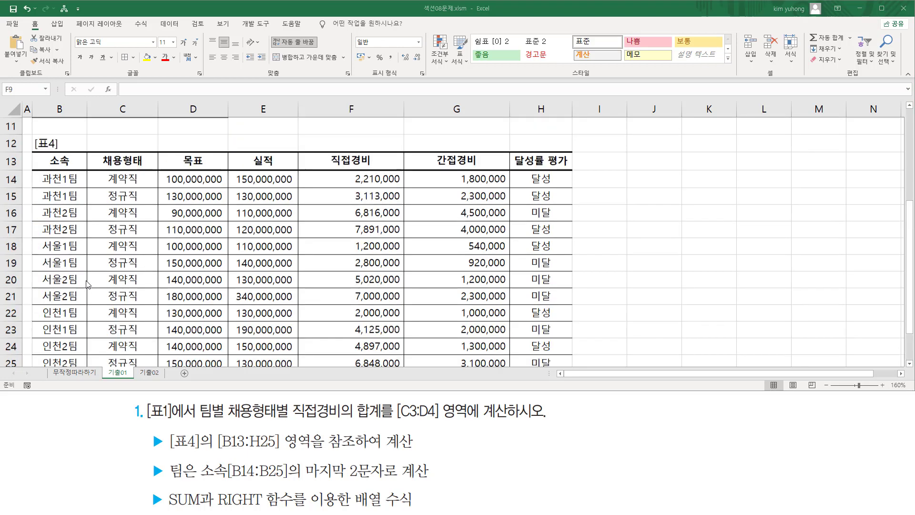
{"action": "mouse_move", "coordinate": [300, 483]}
{"action": "left_mouse_down"}
{"action": "mouse_move", "coordinate": [443, 492]}
{"action": "mouse_move", "coordinate": [431, 451]}
{"action": "left_mouse_up"}
{"action": "left_click_drag", "start_coordinate": [165, 463], "coordinate": [191, 478]}
{"action": "key", "text": "Escape"}
{"action": "scroll", "coordinate": [50, 157], "scroll_direction": "up", "scroll_amount": 3}
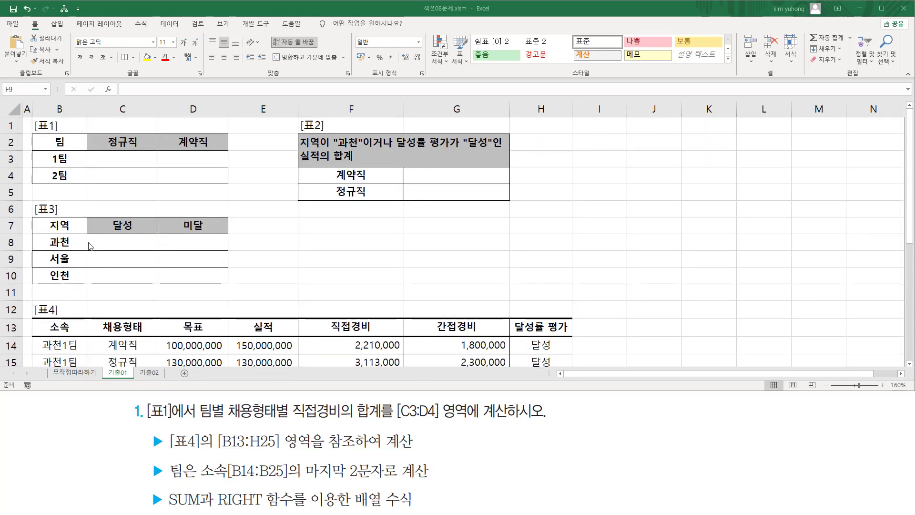
{"action": "left_click_drag", "start_coordinate": [45, 152], "coordinate": [77, 181]}
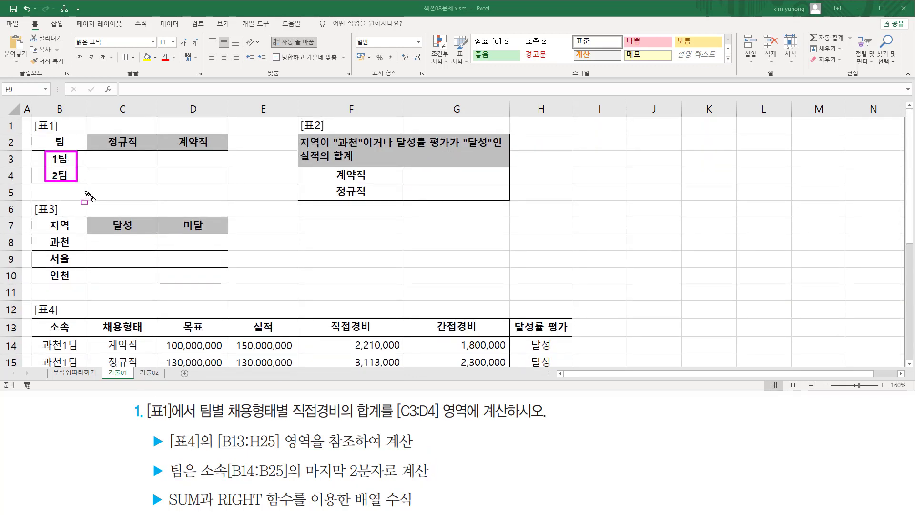
{"action": "key", "text": "Escape"}
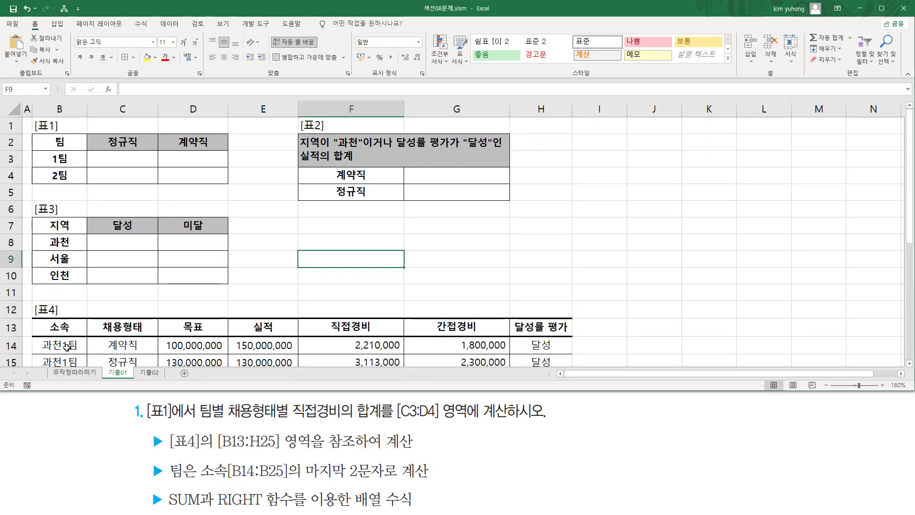
{"action": "left_click_drag", "start_coordinate": [61, 337], "coordinate": [80, 366]}
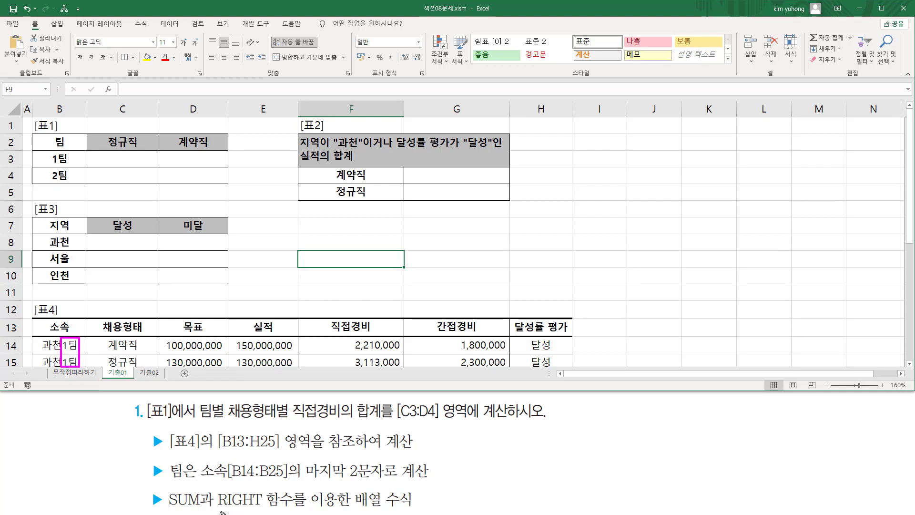
{"action": "left_click_drag", "start_coordinate": [217, 510], "coordinate": [286, 509]}
{"action": "key", "text": "Escape"}
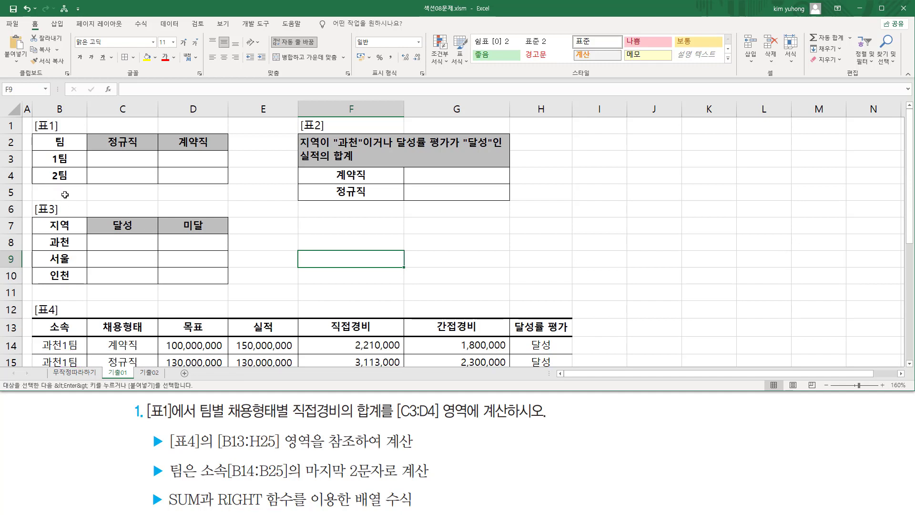
Enter the formula pattern "SUM( (조건1) * (조건2) *계산범위 )" as a text note in cell B5
{"action": "left_click", "coordinate": [62, 195]}
{"action": "type", "text": "SUM( (조건1) * (조건2) *계산범위 )"}
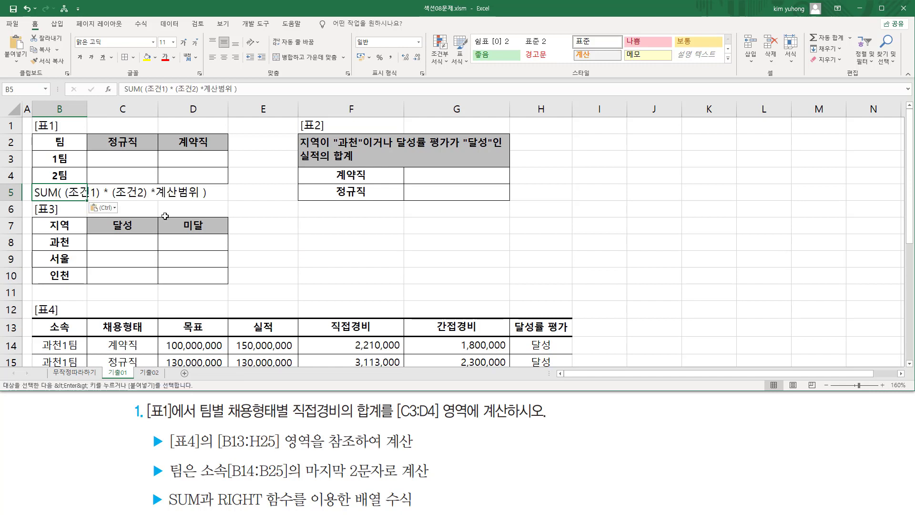
{"action": "left_click", "coordinate": [292, 227]}
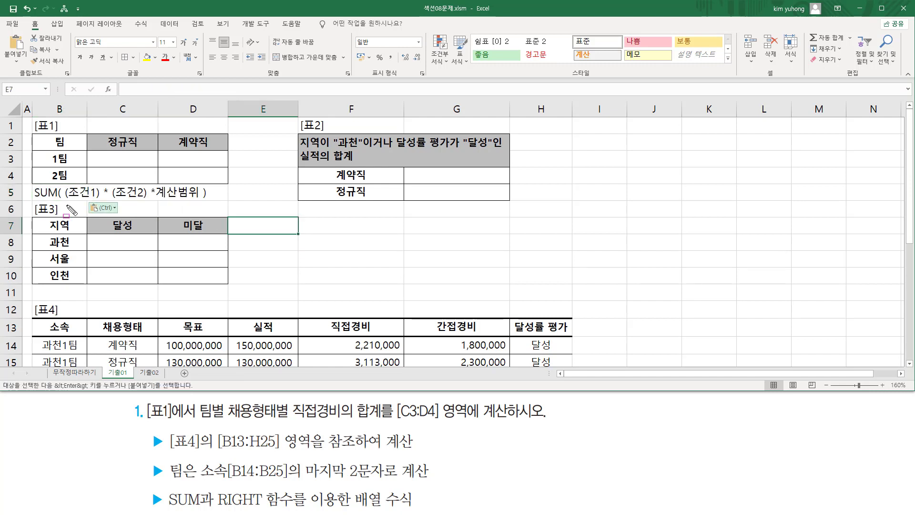
{"action": "left_click_drag", "start_coordinate": [64, 200], "coordinate": [153, 200]}
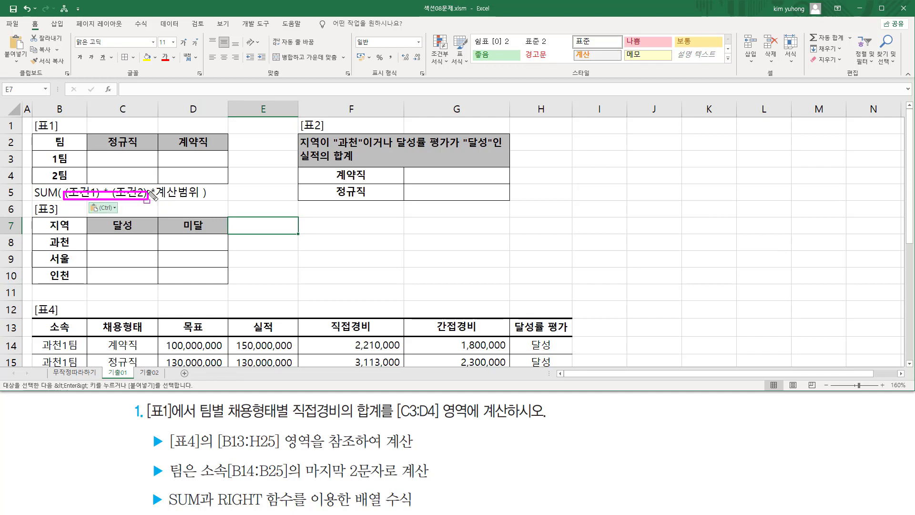
{"action": "left_click_drag", "start_coordinate": [64, 183], "coordinate": [146, 199]}
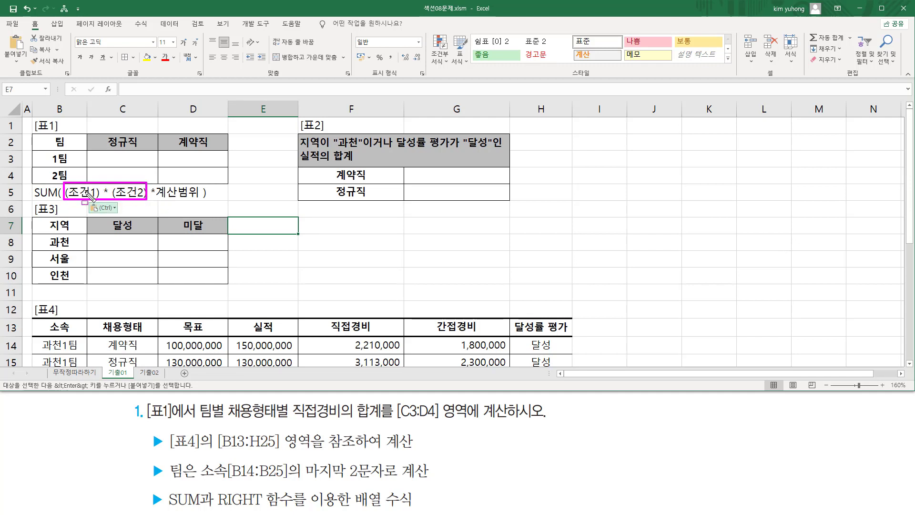
{"action": "mouse_move", "coordinate": [102, 186]}
{"action": "left_mouse_down"}
{"action": "mouse_move", "coordinate": [111, 200]}
{"action": "mouse_move", "coordinate": [202, 203]}
{"action": "left_mouse_up"}
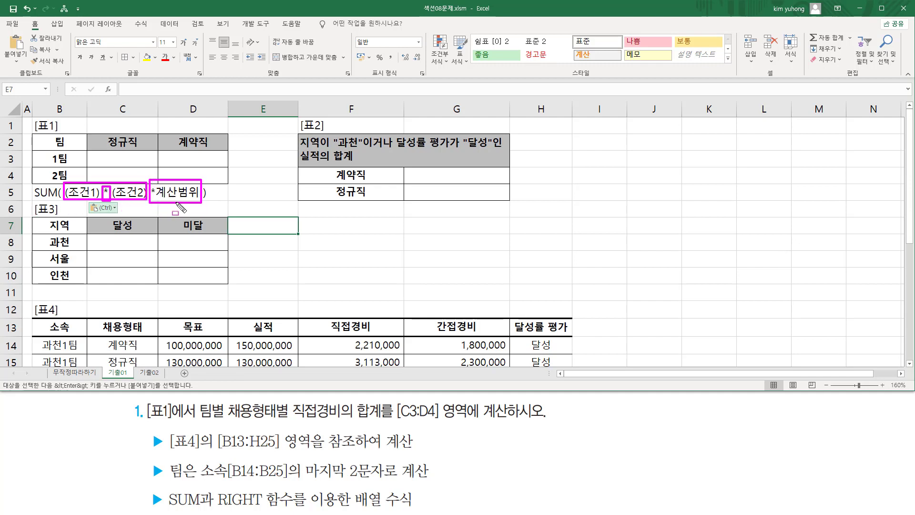
{"action": "key", "text": "Escape"}
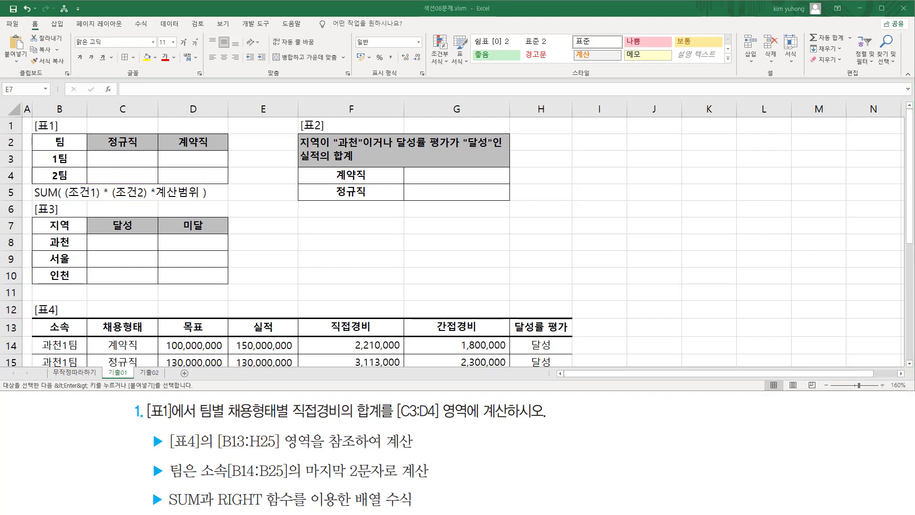
Begin the formula in cell C3 with "=SUM( (", opening the parenthesis for the first condition
{"action": "left_click", "coordinate": [155, 164]}
{"action": "type", "text": "="}
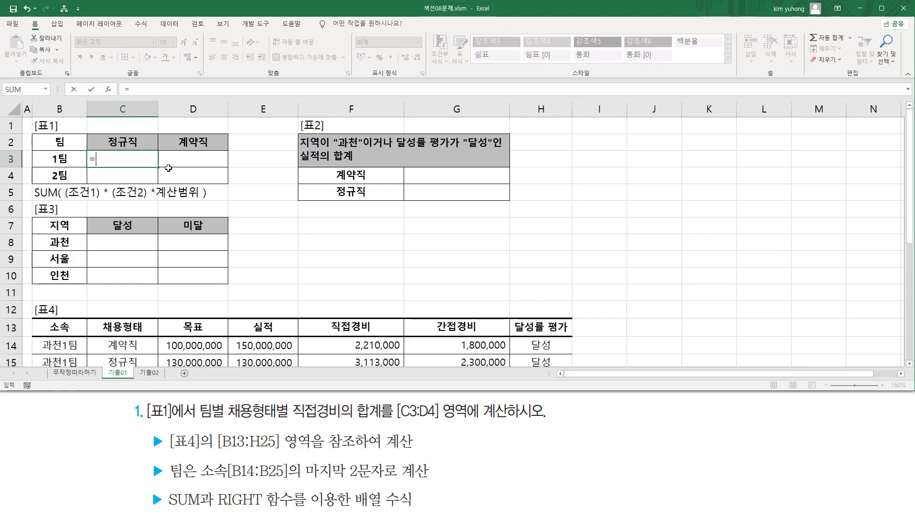
{"action": "type", "text": "SUM( ("}
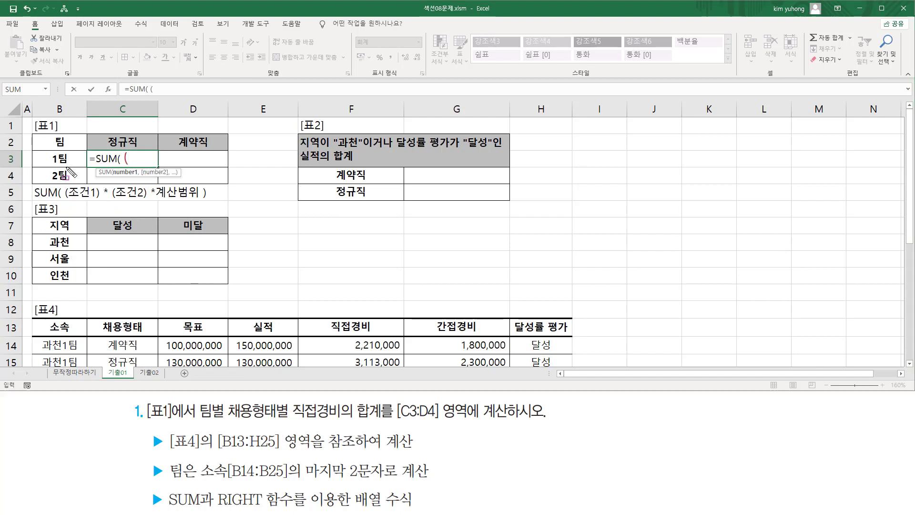
{"action": "left_click_drag", "start_coordinate": [49, 151], "coordinate": [78, 165]}
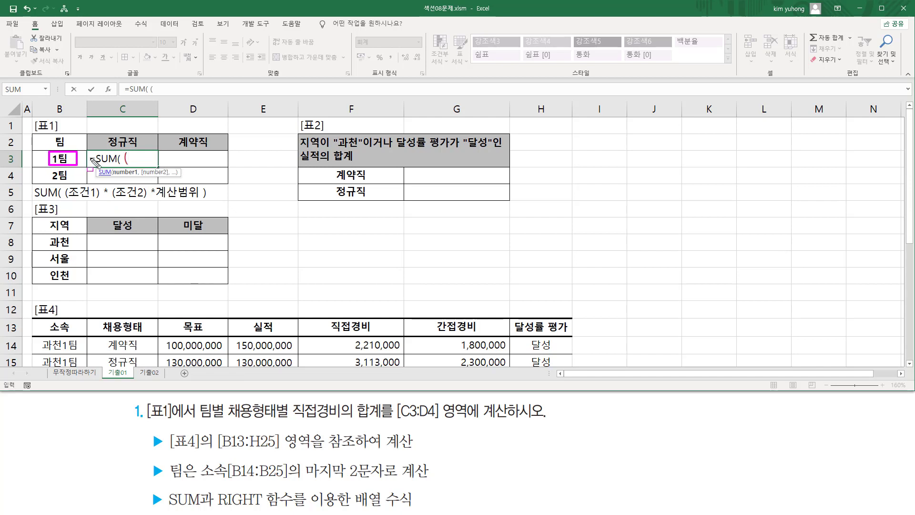
{"action": "key", "text": "Escape"}
{"action": "left_click", "coordinate": [144, 158]}
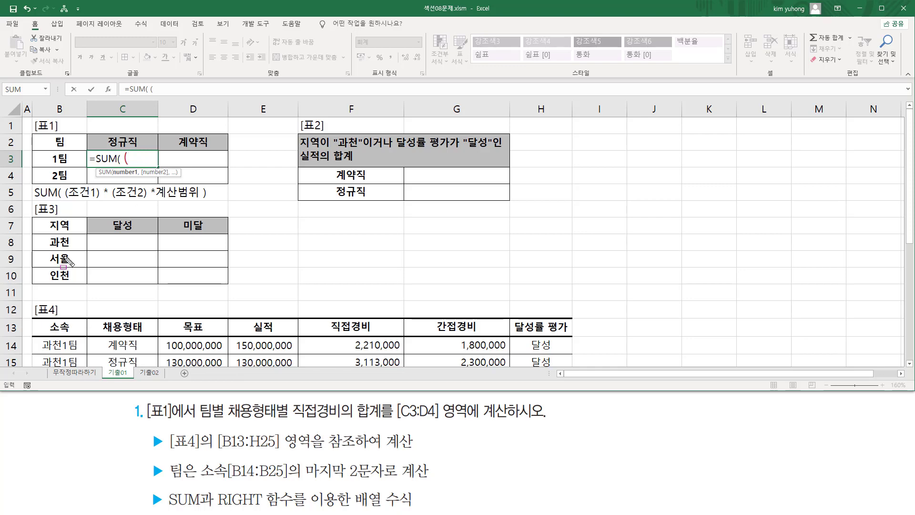
{"action": "left_click_drag", "start_coordinate": [47, 151], "coordinate": [75, 167]}
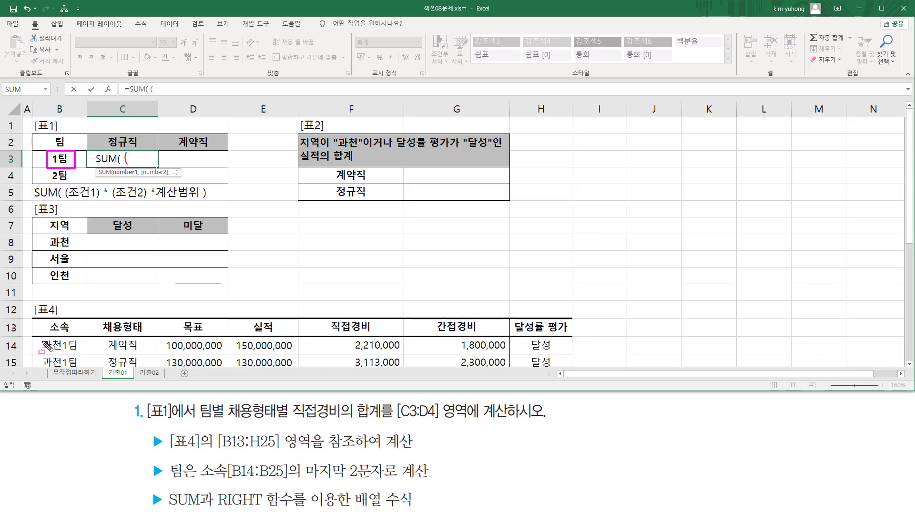
{"action": "left_click_drag", "start_coordinate": [42, 336], "coordinate": [81, 366]}
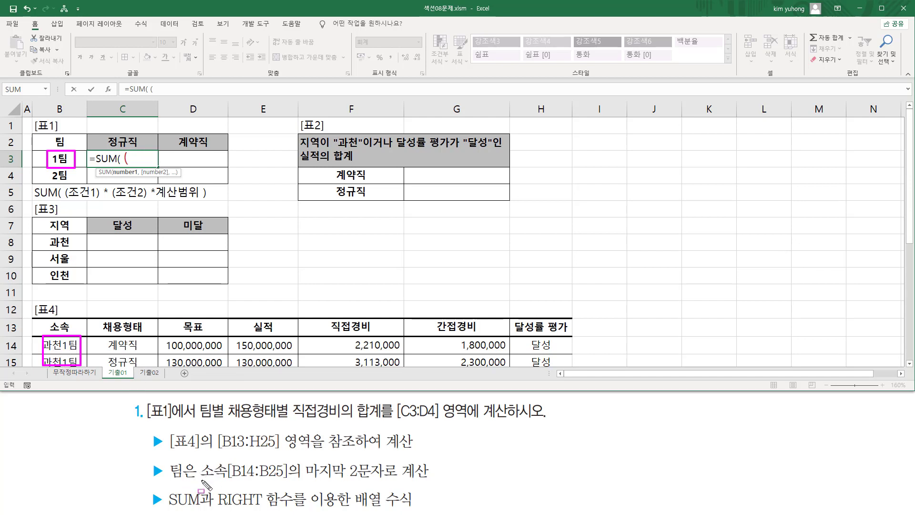
Add the first condition RIGHT(B14:B25,2)=B3 to the C3 formula, comparing the last two characters of 소속 with the team
{"action": "left_click_drag", "start_coordinate": [201, 481], "coordinate": [435, 478]}
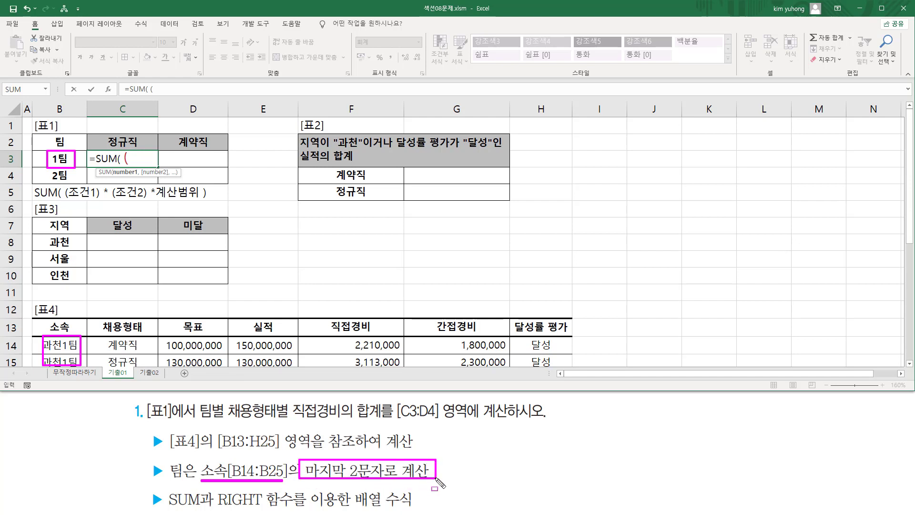
{"action": "left_click_drag", "start_coordinate": [224, 510], "coordinate": [264, 514]}
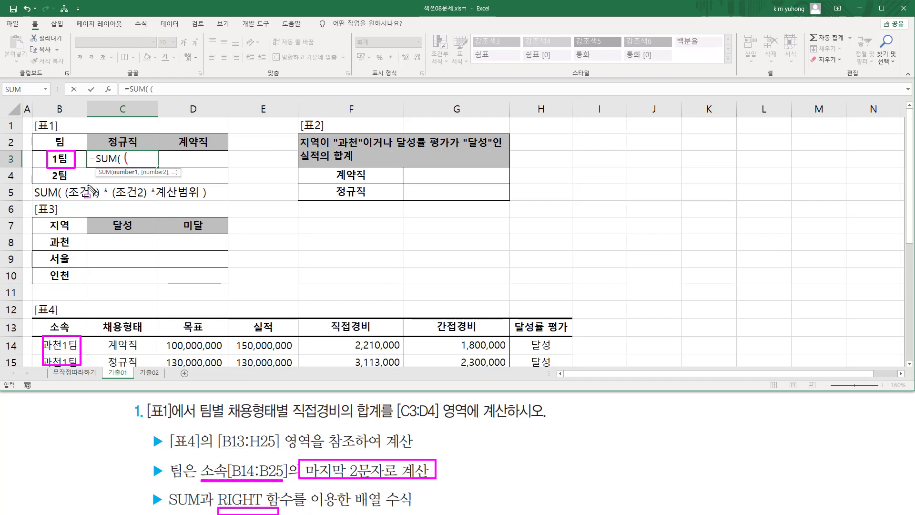
{"action": "key", "text": "Escape"}
{"action": "type", "text": "RI"}
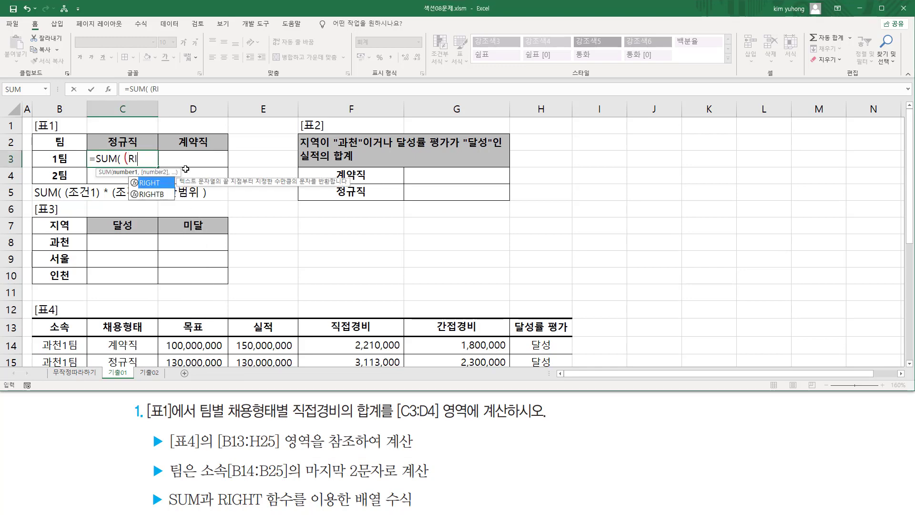
{"action": "type", "text": "GHT("}
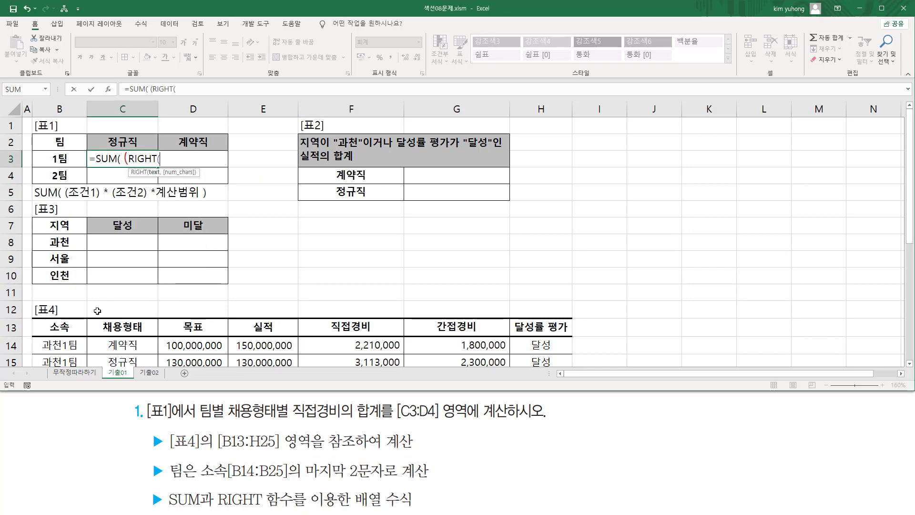
{"action": "left_click_drag", "start_coordinate": [68, 346], "coordinate": [79, 293]}
{"action": "scroll", "coordinate": [95, 279], "scroll_direction": "down", "scroll_amount": 5}
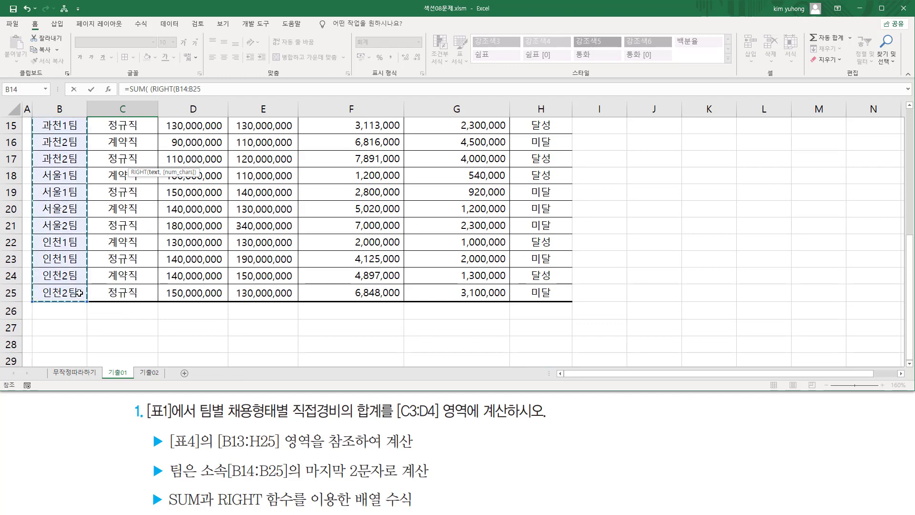
{"action": "scroll", "coordinate": [79, 293], "scroll_direction": "up", "scroll_amount": 5}
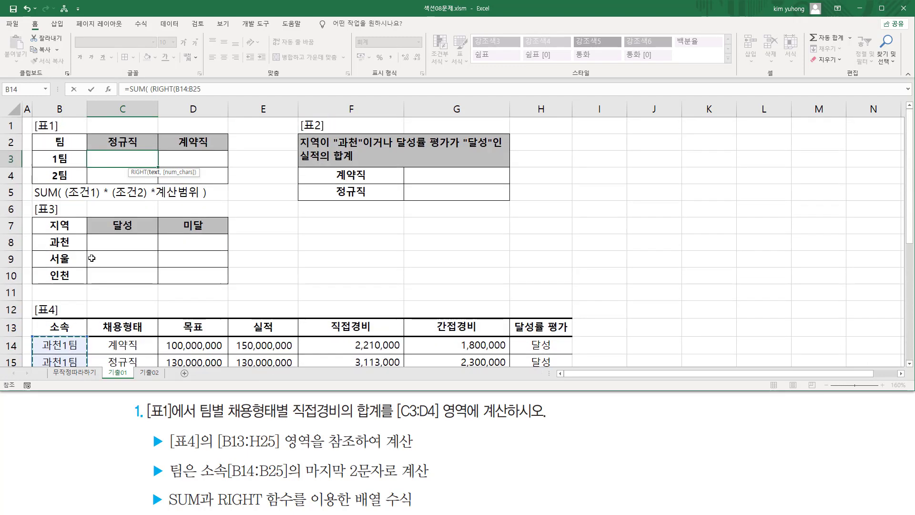
{"action": "type", "text": ","}
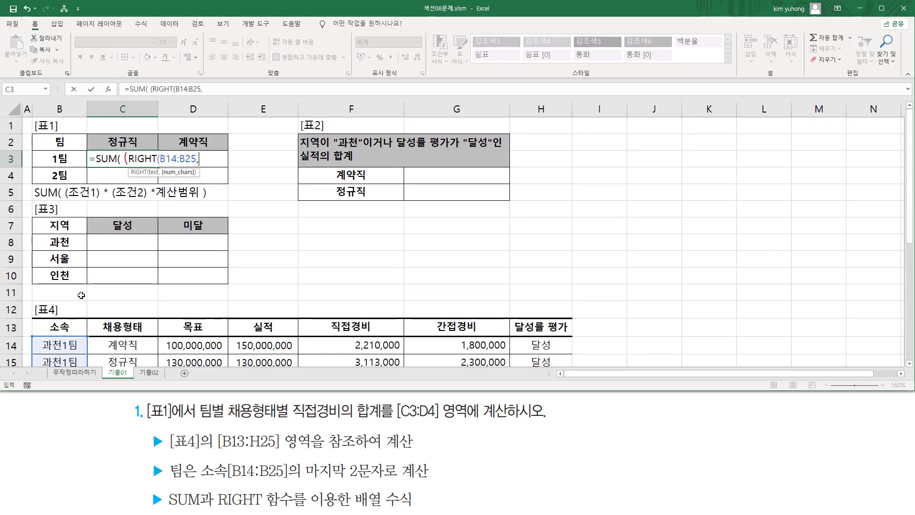
{"action": "type", "text": "2)="}
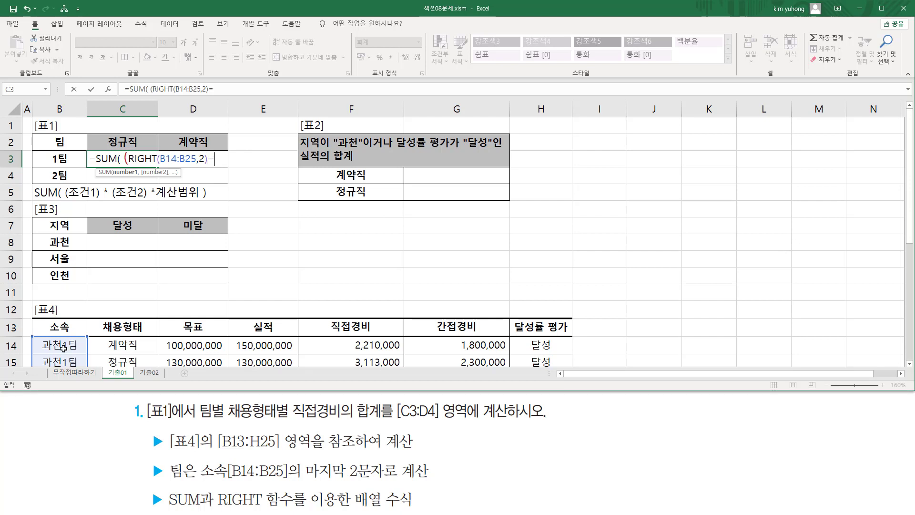
{"action": "left_click", "coordinate": [66, 157]}
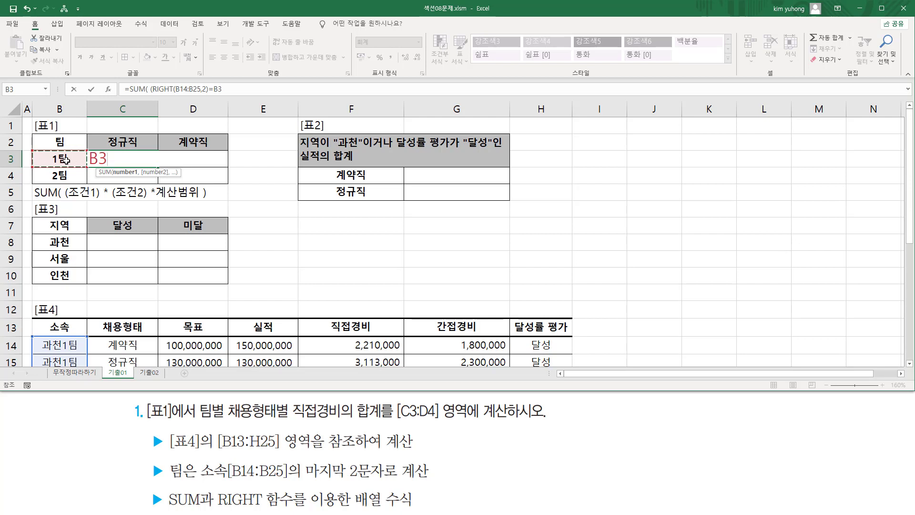
Review the first condition in the C3 formula, matching its RIGHT part and its B3 reference to the team label in 표1
{"action": "left_click_drag", "start_coordinate": [88, 165], "coordinate": [132, 165]}
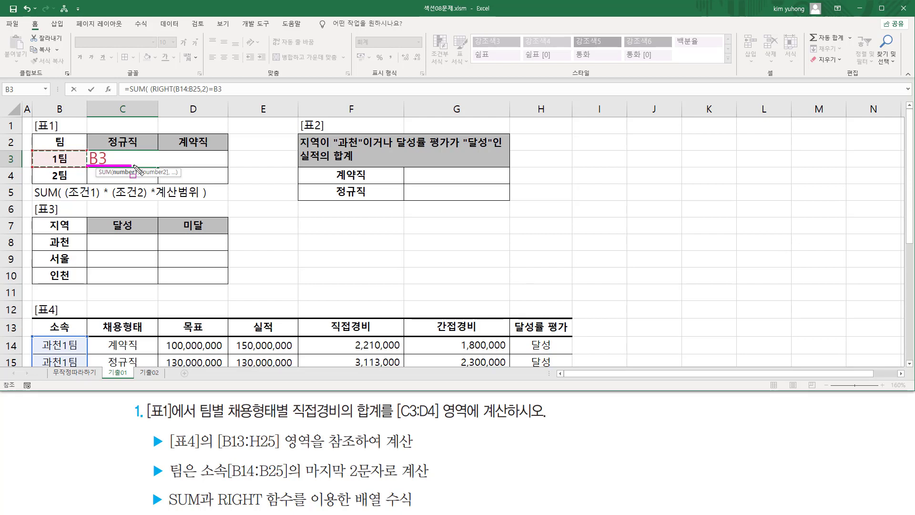
{"action": "mouse_move", "coordinate": [119, 83]}
{"action": "left_mouse_down"}
{"action": "mouse_move", "coordinate": [134, 106]}
{"action": "mouse_move", "coordinate": [262, 108]}
{"action": "mouse_move", "coordinate": [247, 101]}
{"action": "left_mouse_up"}
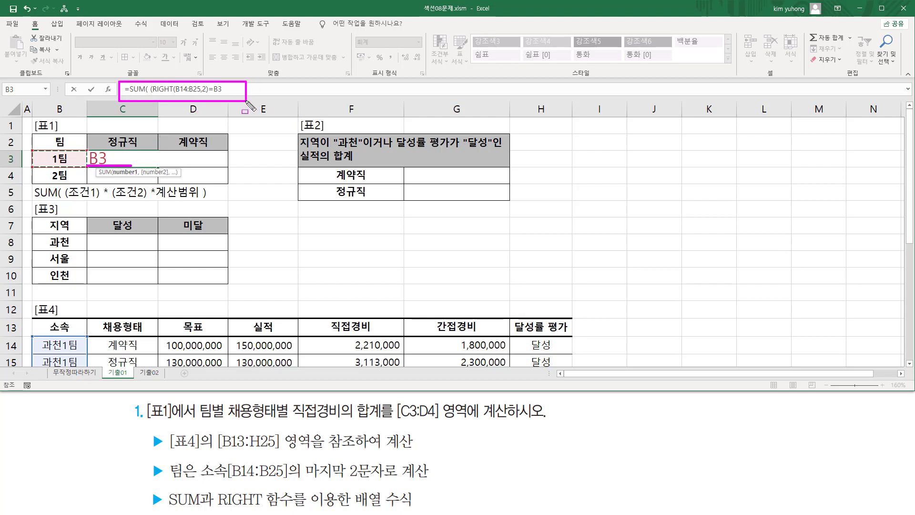
{"action": "key", "text": "Escape"}
{"action": "left_click_drag", "start_coordinate": [152, 93], "coordinate": [205, 93]}
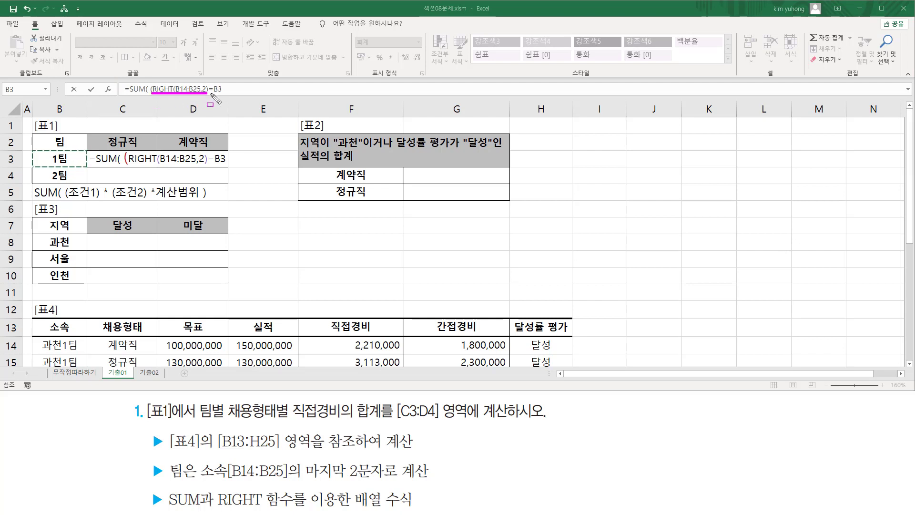
{"action": "left_click_drag", "start_coordinate": [211, 94], "coordinate": [227, 94]}
{"action": "left_click_drag", "start_coordinate": [51, 150], "coordinate": [74, 168]}
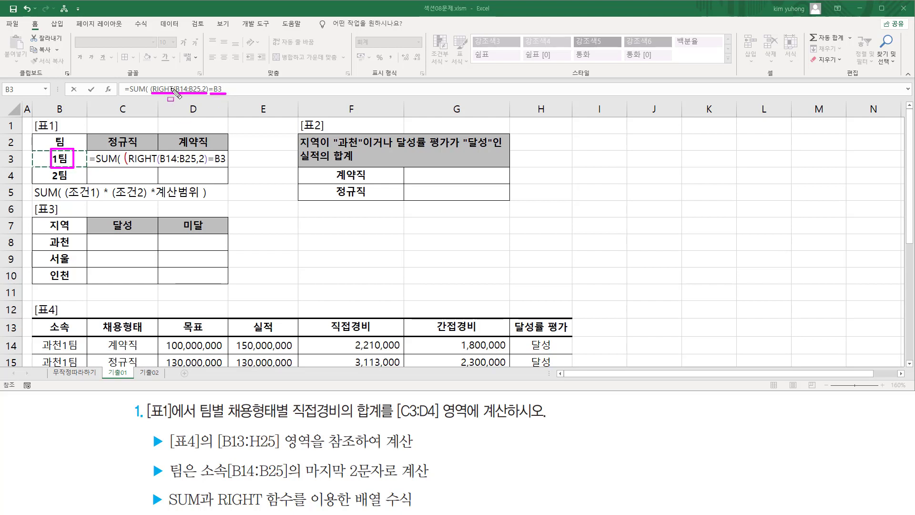
{"action": "left_click_drag", "start_coordinate": [176, 93], "coordinate": [215, 94]}
{"action": "key", "text": "e"}
{"action": "key", "text": "Escape"}
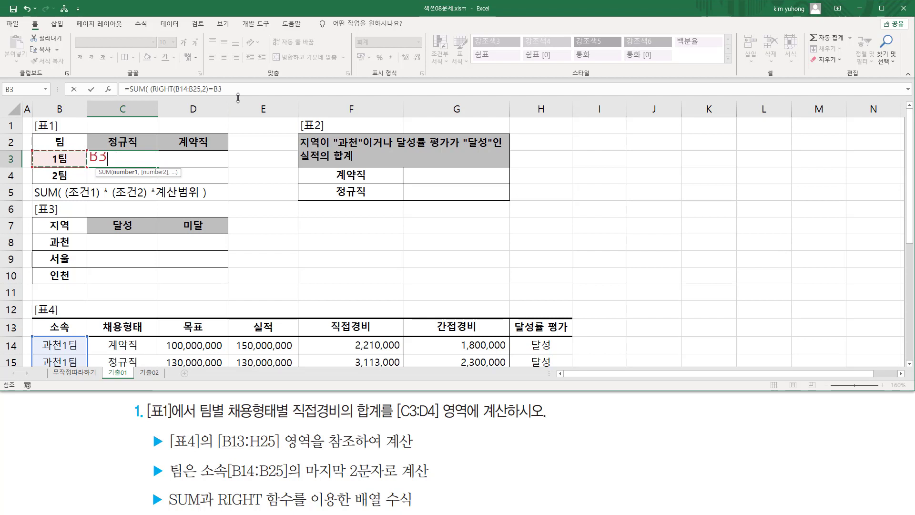
Close the first condition and multiply it by the second condition C14:C25=C2, comparing 채용형태 with the 표1 column heading
{"action": "type", "text": ")"}
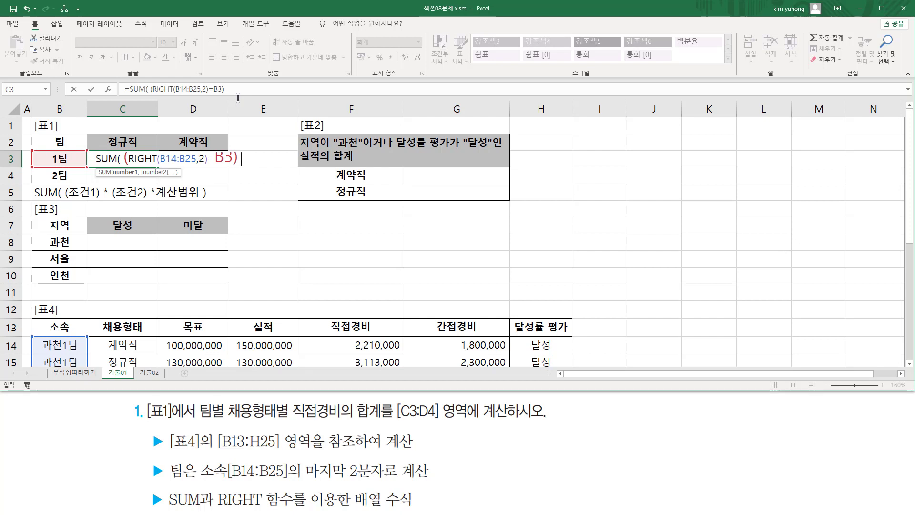
{"action": "type", "text": " *"}
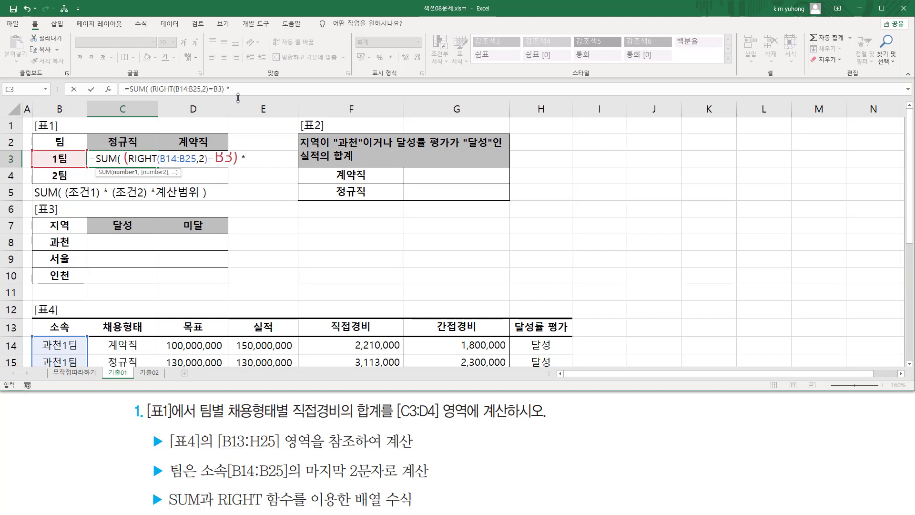
{"action": "type", "text": " ("}
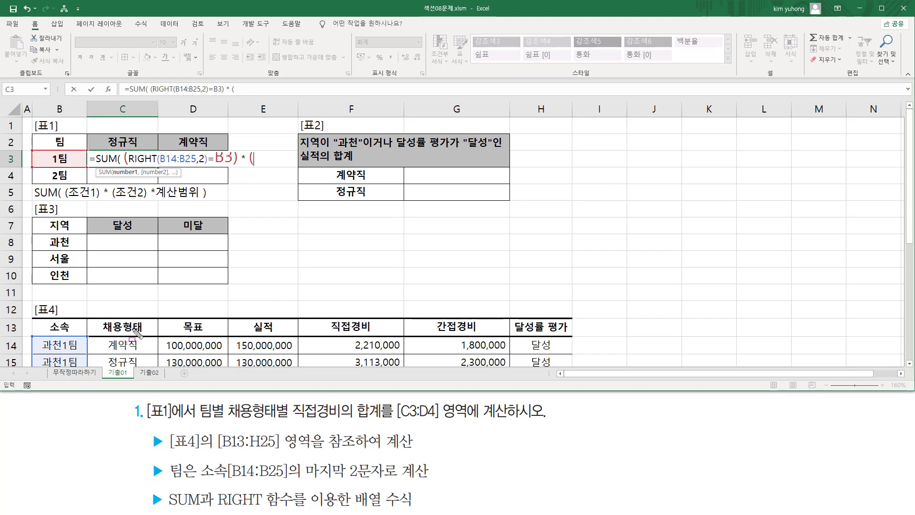
{"action": "mouse_move", "coordinate": [104, 340]}
{"action": "left_mouse_down"}
{"action": "mouse_move", "coordinate": [143, 356]}
{"action": "mouse_move", "coordinate": [143, 371]}
{"action": "left_mouse_up"}
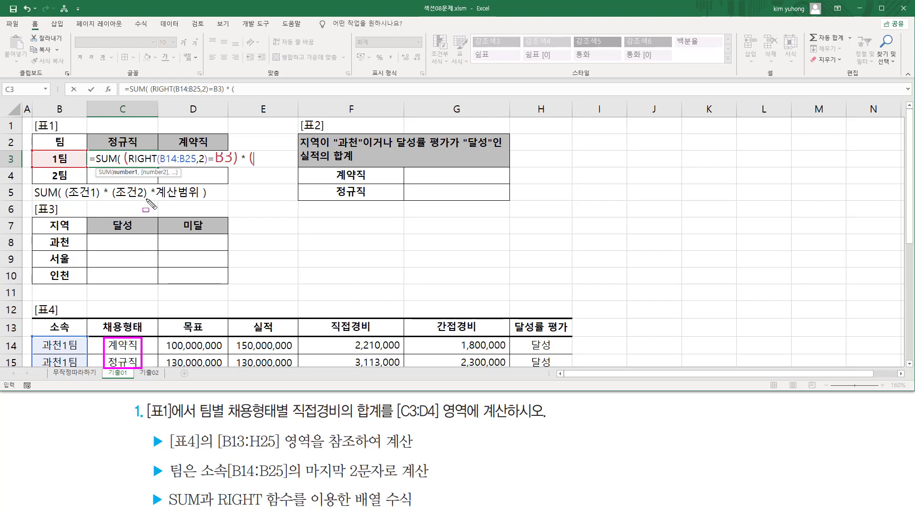
{"action": "left_click_drag", "start_coordinate": [104, 132], "coordinate": [139, 147]}
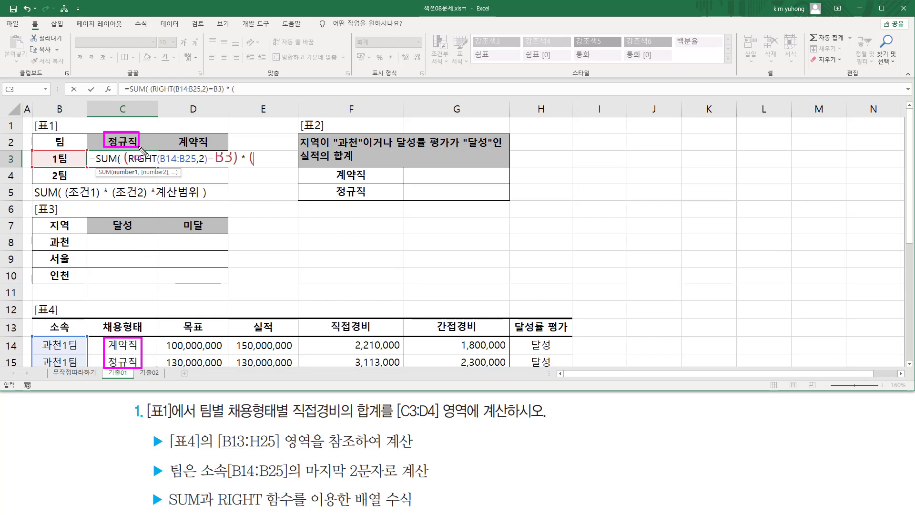
{"action": "key", "text": "Escape"}
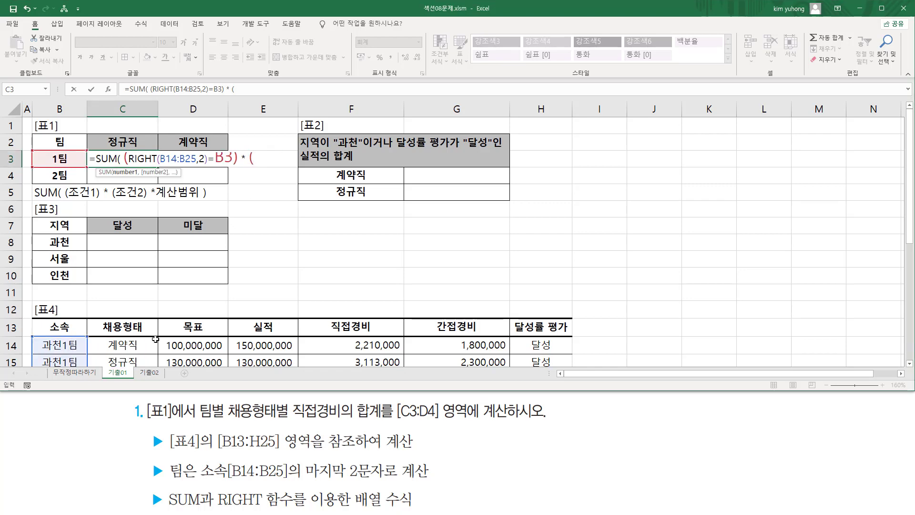
{"action": "left_click", "coordinate": [123, 347]}
{"action": "scroll", "coordinate": [126, 310], "scroll_direction": "down", "scroll_amount": 5}
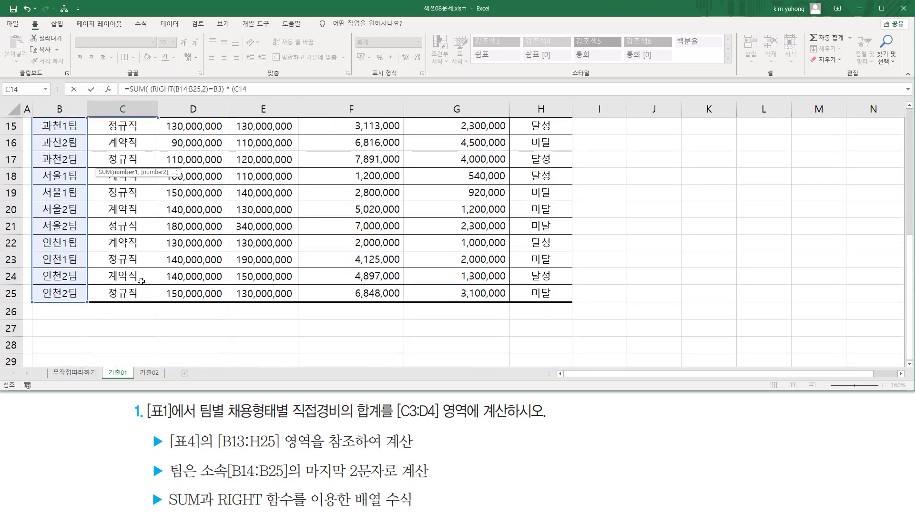
{"action": "left_click", "coordinate": [128, 289], "text": "shift"}
{"action": "scroll", "coordinate": [143, 282], "scroll_direction": "up", "scroll_amount": 5}
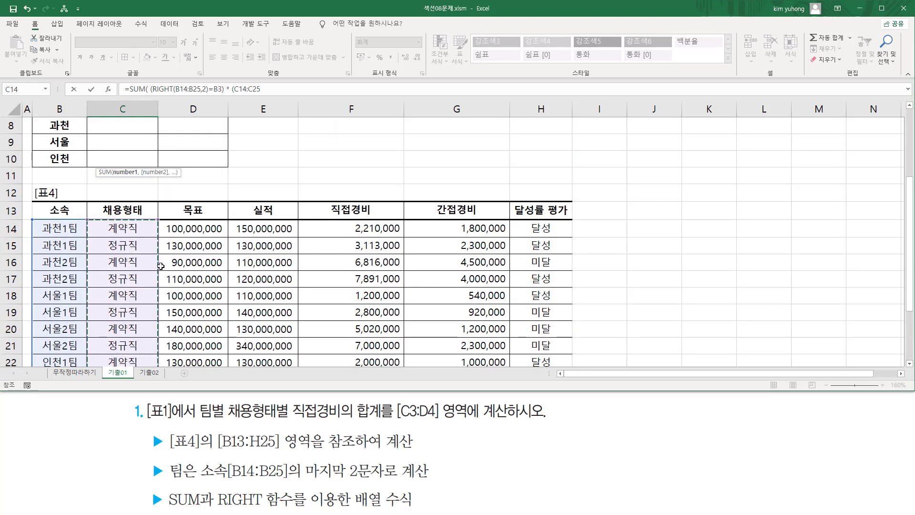
{"action": "type", "text": "="}
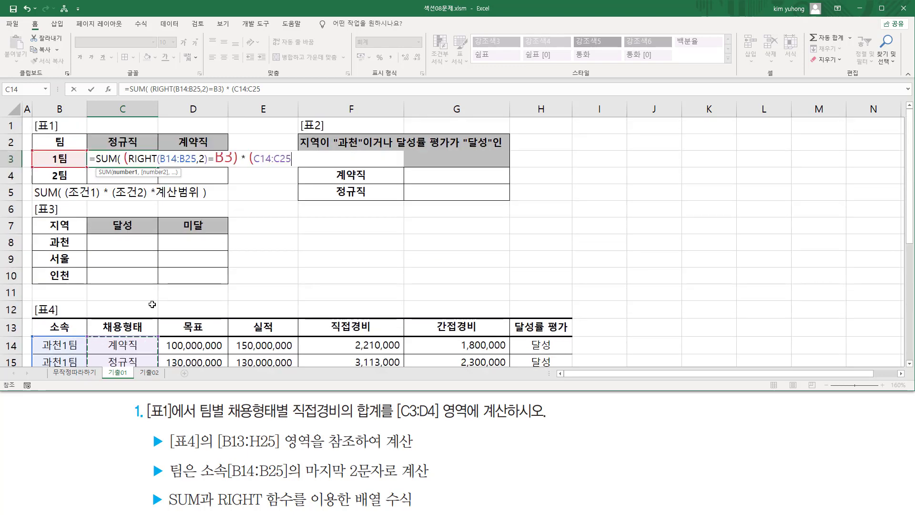
{"action": "left_click", "coordinate": [122, 140]}
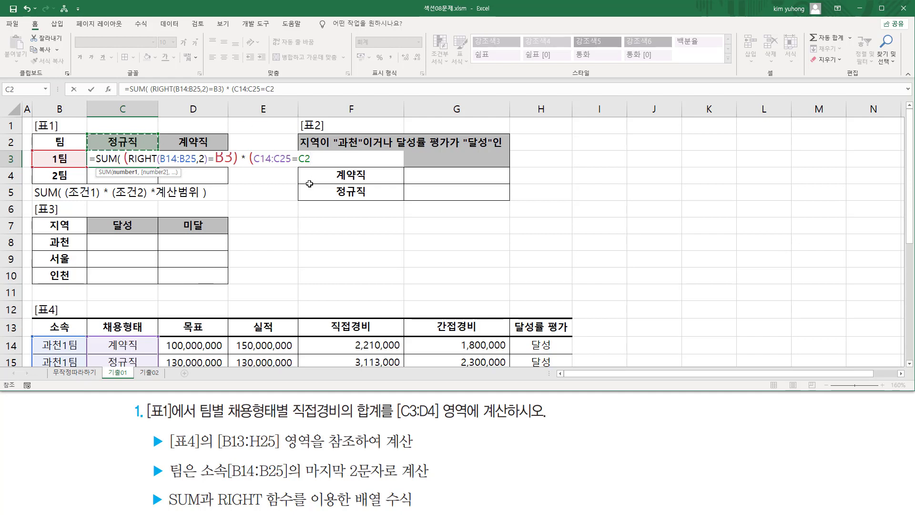
Close the second condition, multiply by the 직접경비 range F14:F25, and close the SUM function
{"action": "type", "text": ") *"}
{"action": "mouse_move", "coordinate": [289, 420]}
{"action": "left_mouse_down"}
{"action": "mouse_move", "coordinate": [344, 426]}
{"action": "mouse_move", "coordinate": [342, 399]}
{"action": "mouse_move", "coordinate": [367, 421]}
{"action": "mouse_move", "coordinate": [385, 421]}
{"action": "left_mouse_up"}
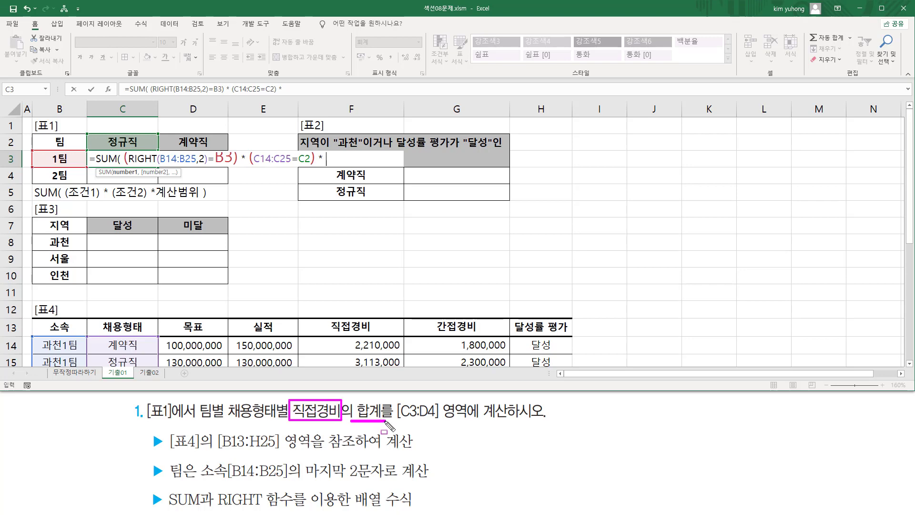
{"action": "key", "text": "Escape"}
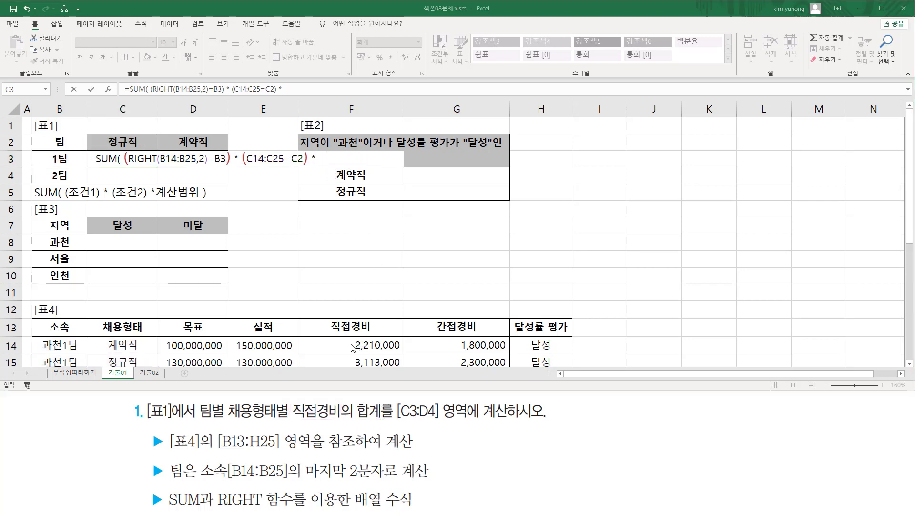
{"action": "left_click_drag", "start_coordinate": [353, 347], "coordinate": [374, 345]}
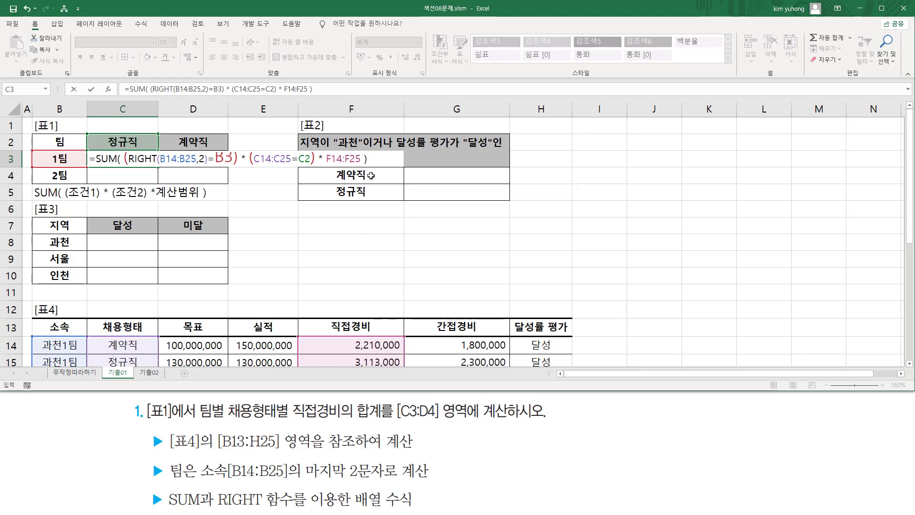
Make the ranges B14:B25, C14:C25 and F14:F25 absolute and enter the C3 formula as an array formula
{"action": "left_click", "coordinate": [372, 163]}
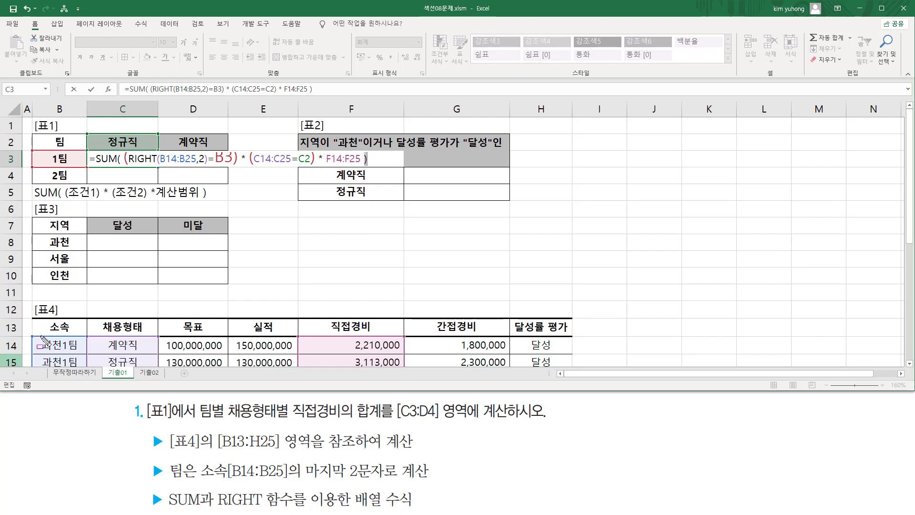
{"action": "left_click_drag", "start_coordinate": [41, 336], "coordinate": [77, 374]}
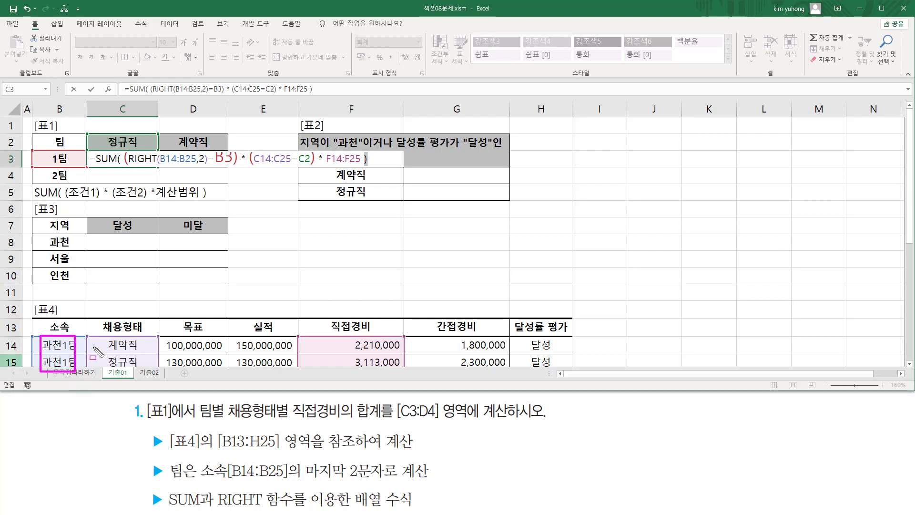
{"action": "left_click_drag", "start_coordinate": [106, 334], "coordinate": [143, 370]}
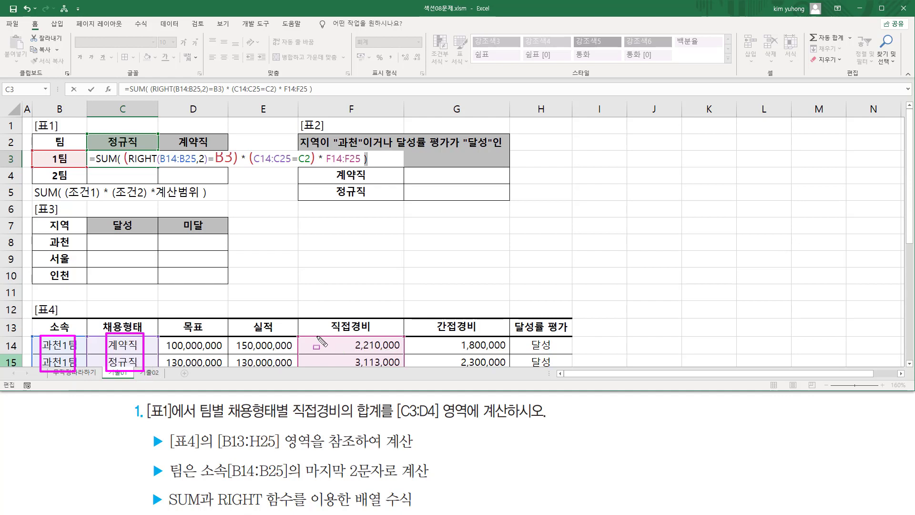
{"action": "left_click_drag", "start_coordinate": [319, 335], "coordinate": [395, 374]}
{"action": "key", "text": "Escape"}
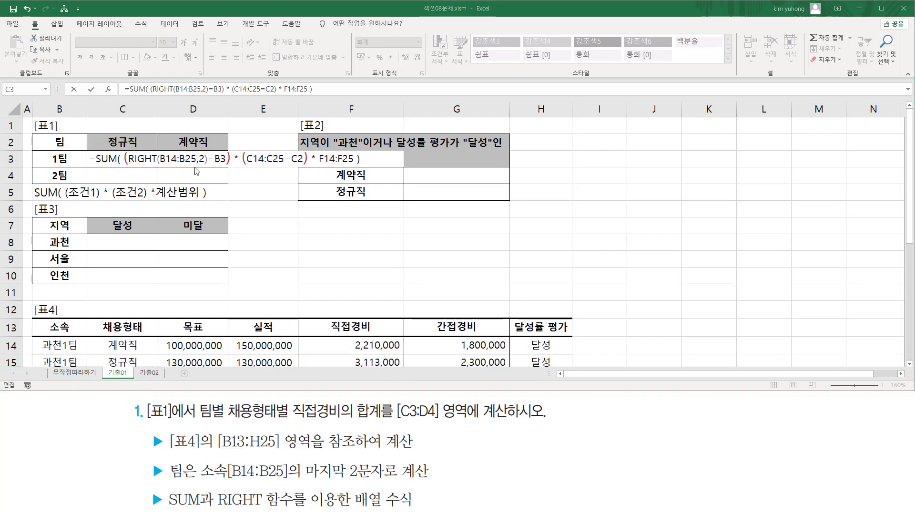
{"action": "left_click_drag", "start_coordinate": [170, 160], "coordinate": [182, 160]}
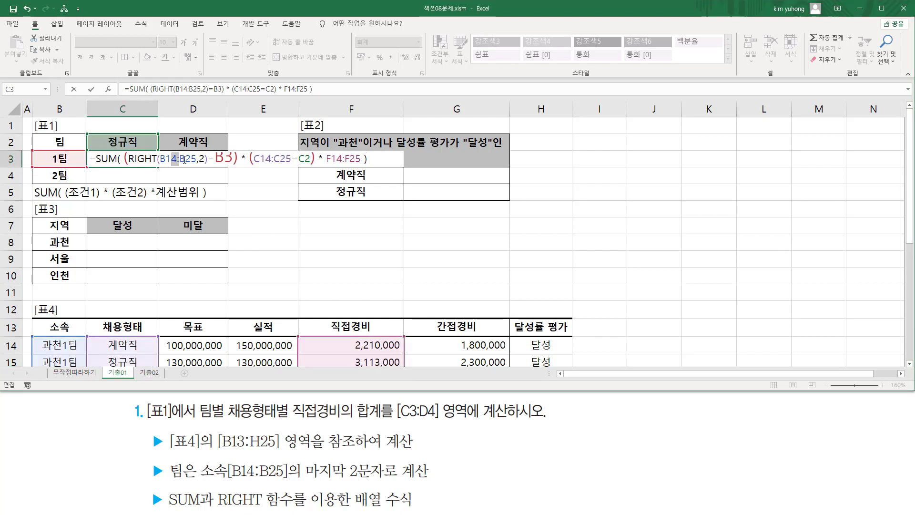
{"action": "key", "text": "F4"}
{"action": "left_click_drag", "start_coordinate": [291, 160], "coordinate": [303, 160]}
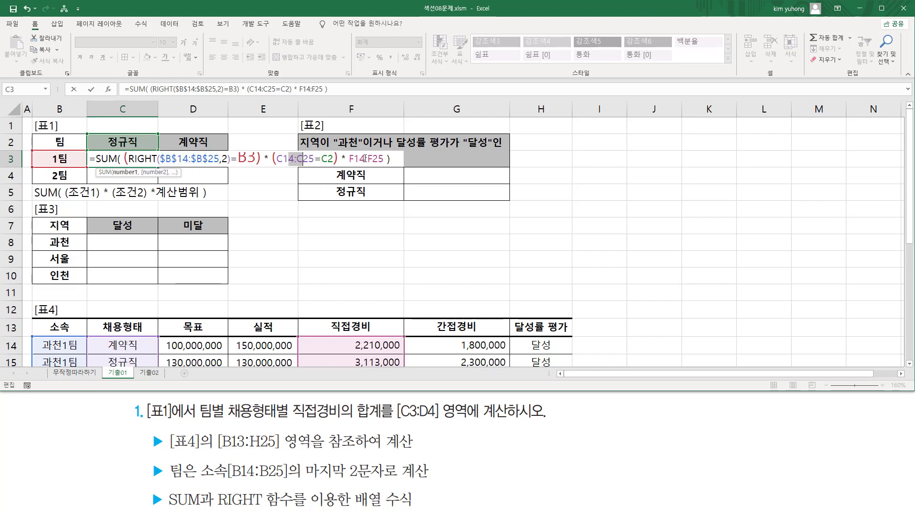
{"action": "key", "text": "F4"}
{"action": "left_click_drag", "start_coordinate": [382, 159], "coordinate": [407, 160]}
{"action": "key", "text": "F4"}
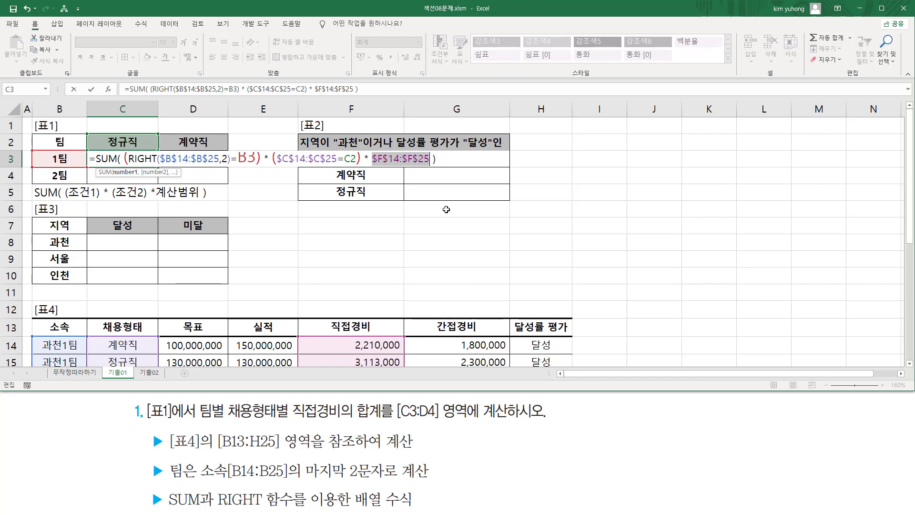
{"action": "key", "text": "ctrl+shift+Return"}
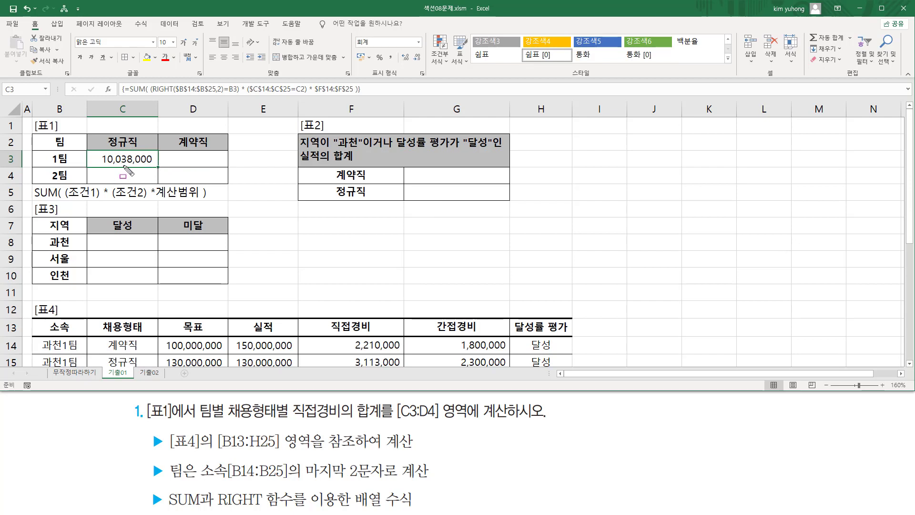
Open the C3 formula for editing and examine which references matter when it is copied to the rest of C3:D4
{"action": "left_click_drag", "start_coordinate": [100, 170], "coordinate": [137, 179]}
{"action": "left_click_drag", "start_coordinate": [177, 152], "coordinate": [220, 179]}
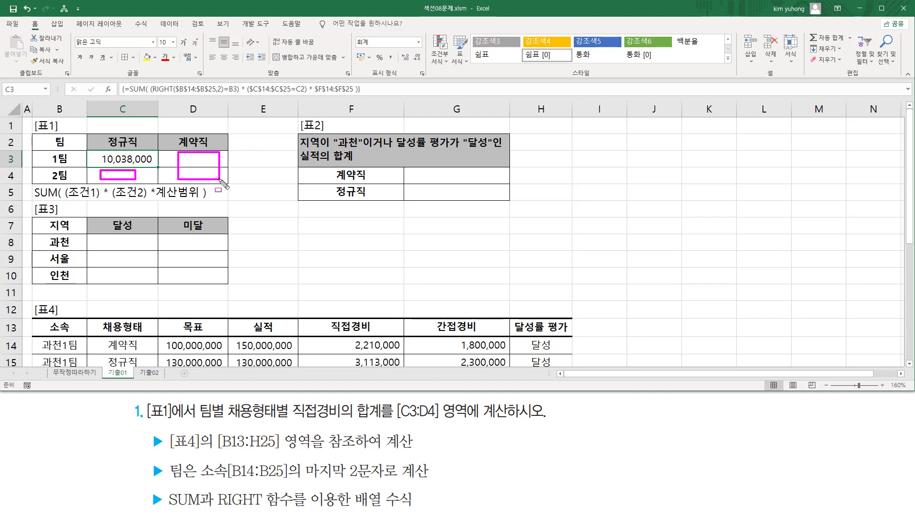
{"action": "key", "text": "Escape"}
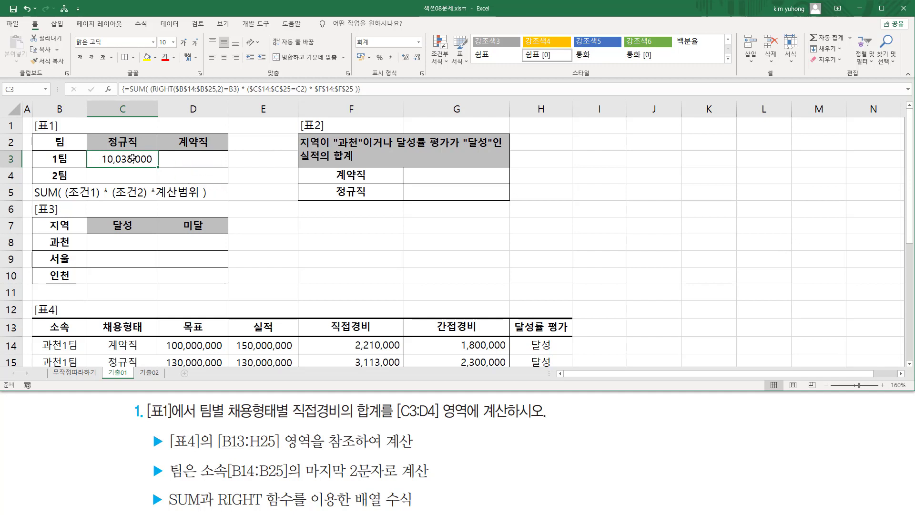
{"action": "double_click", "coordinate": [133, 159]}
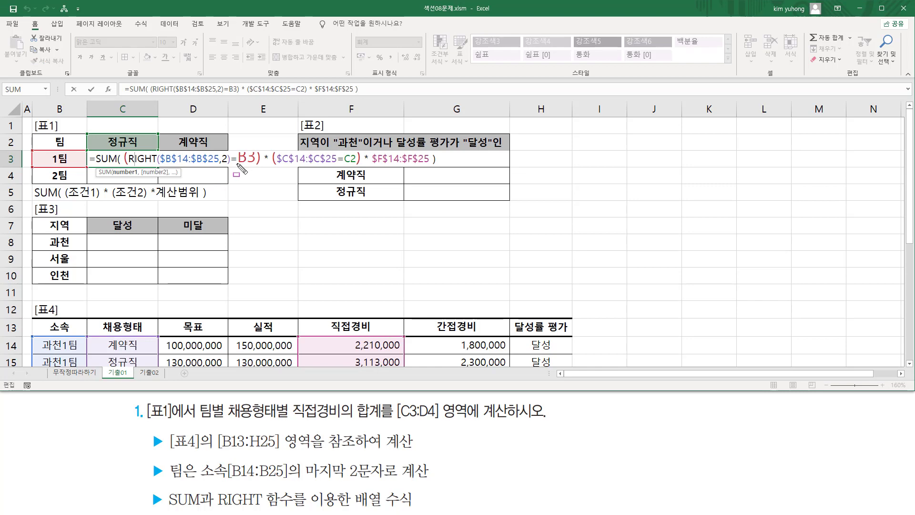
{"action": "left_click_drag", "start_coordinate": [238, 164], "coordinate": [257, 165]}
{"action": "left_click_drag", "start_coordinate": [343, 165], "coordinate": [357, 165]}
{"action": "key", "text": "Escape"}
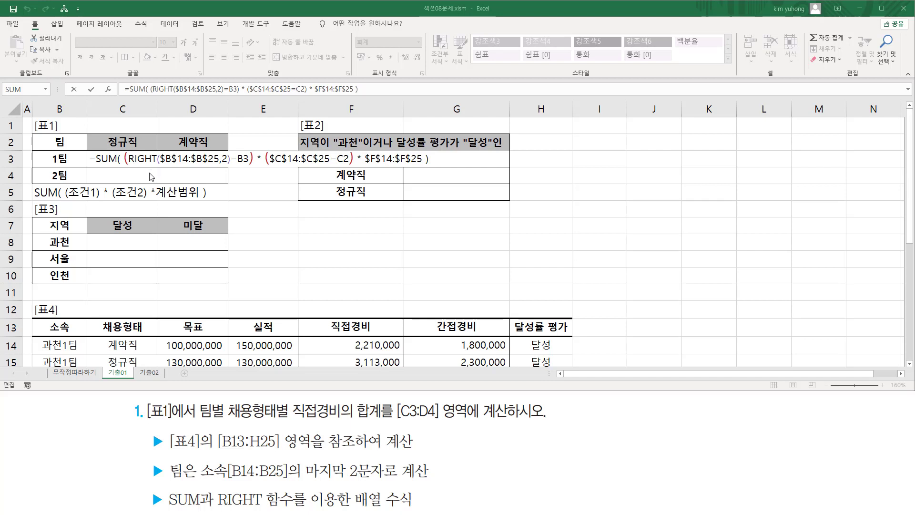
{"action": "key", "text": "ctrl+2"}
{"action": "left_click_drag", "start_coordinate": [245, 153], "coordinate": [249, 155]}
{"action": "key", "text": "Escape"}
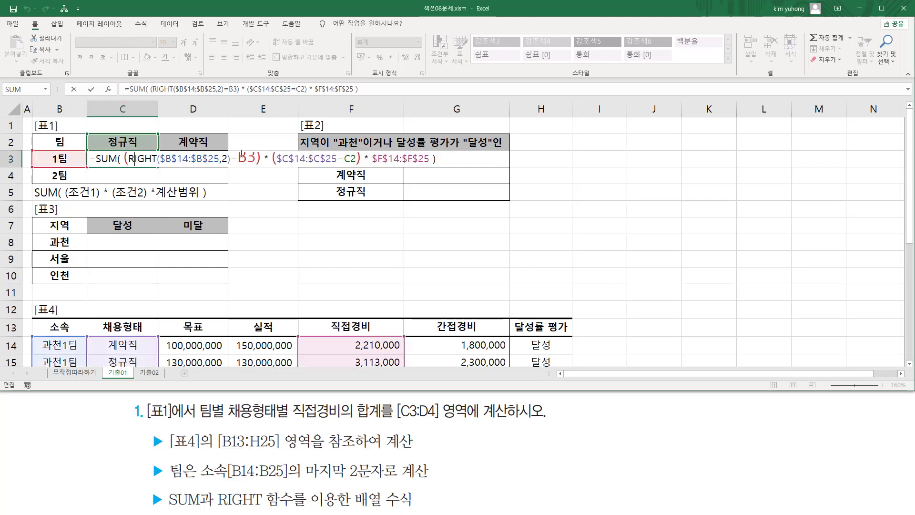
Examine how the B3 reference in the C3 formula must follow the team labels when copied down and across 표1
{"action": "key", "text": "ctrl+2"}
{"action": "mouse_move", "coordinate": [40, 160]}
{"action": "left_mouse_down"}
{"action": "mouse_move", "coordinate": [59, 151]}
{"action": "mouse_move", "coordinate": [76, 164]}
{"action": "left_mouse_up"}
{"action": "left_click_drag", "start_coordinate": [237, 165], "coordinate": [261, 165]}
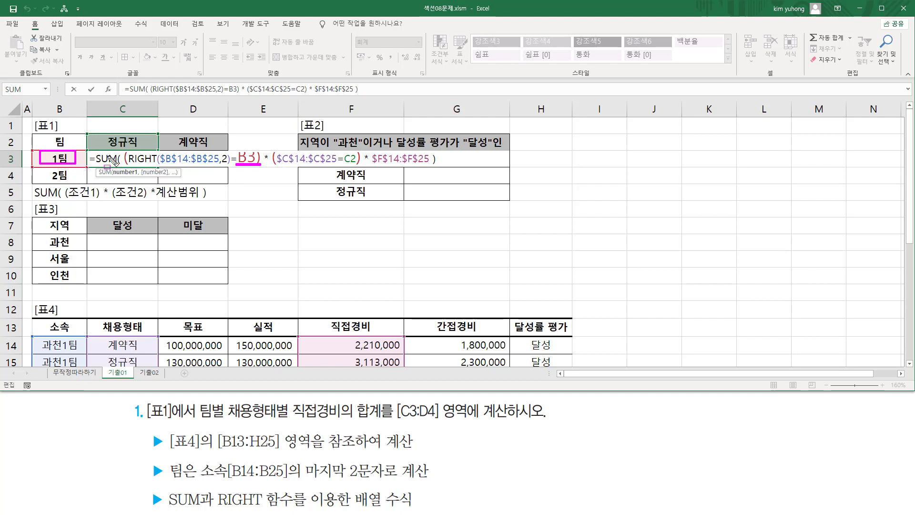
{"action": "left_click_drag", "start_coordinate": [102, 152], "coordinate": [146, 165]}
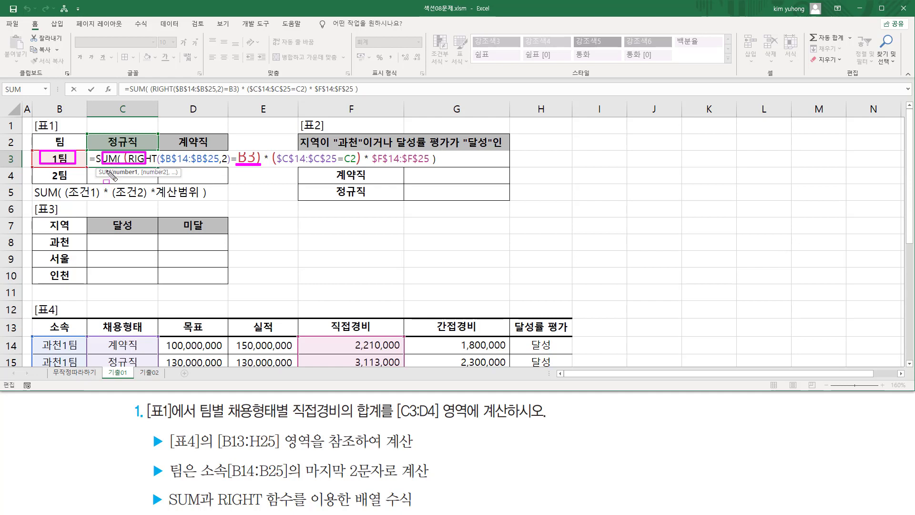
{"action": "mouse_move", "coordinate": [101, 172]}
{"action": "left_mouse_down"}
{"action": "mouse_move", "coordinate": [133, 191]}
{"action": "mouse_move", "coordinate": [136, 182]}
{"action": "left_mouse_up"}
{"action": "left_click_drag", "start_coordinate": [48, 182], "coordinate": [76, 182]}
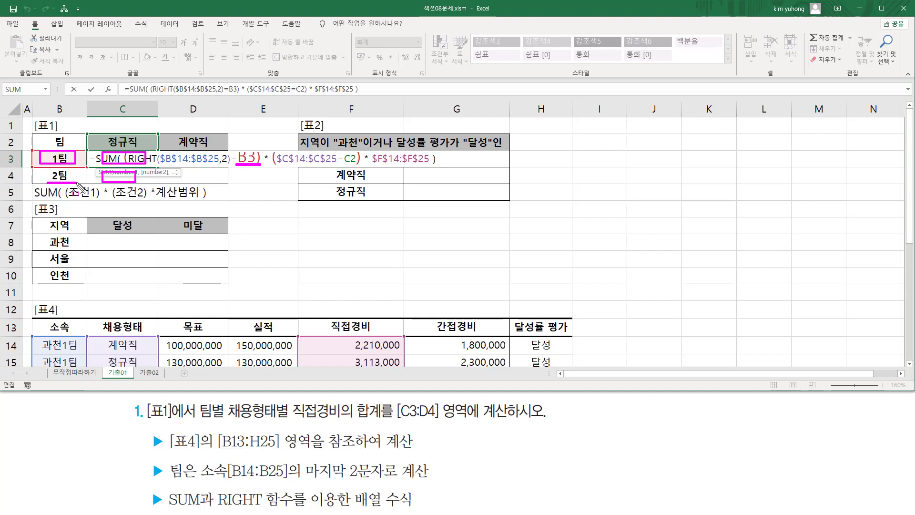
{"action": "left_click_drag", "start_coordinate": [102, 153], "coordinate": [214, 165]}
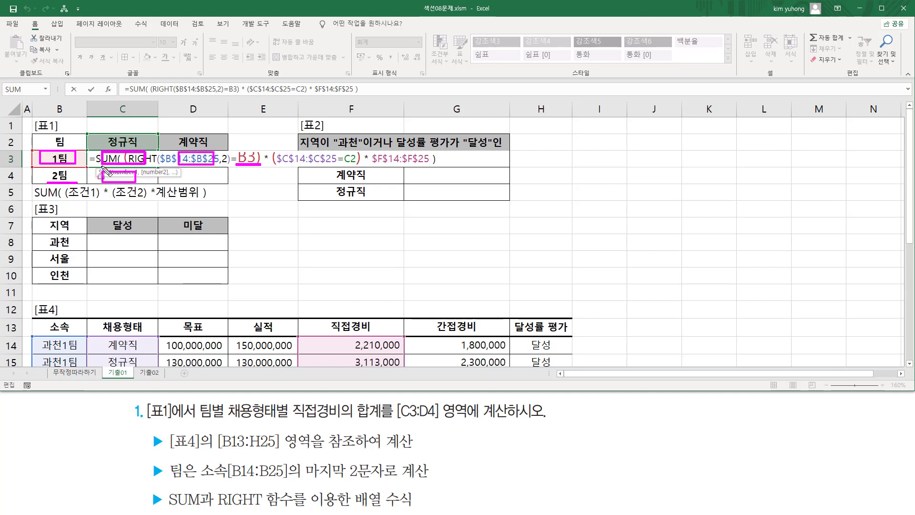
{"action": "left_click_drag", "start_coordinate": [33, 161], "coordinate": [87, 166]}
{"action": "key", "text": "Escape"}
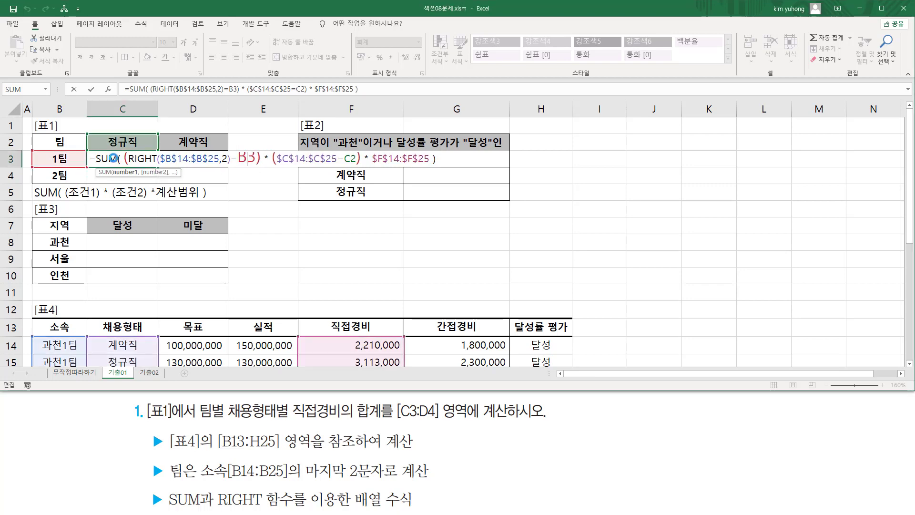
{"action": "left_click_drag", "start_coordinate": [99, 151], "coordinate": [214, 165]}
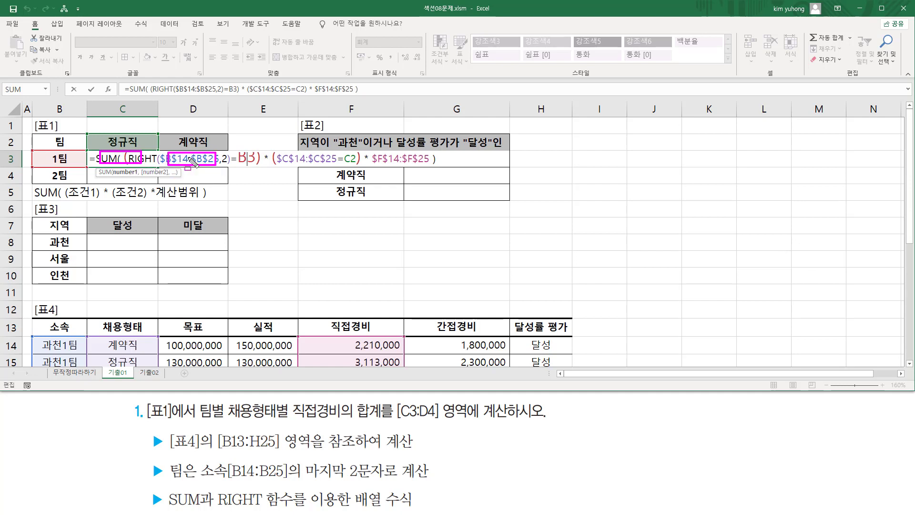
{"action": "left_click_drag", "start_coordinate": [51, 164], "coordinate": [74, 165]}
{"action": "key", "text": "Escape"}
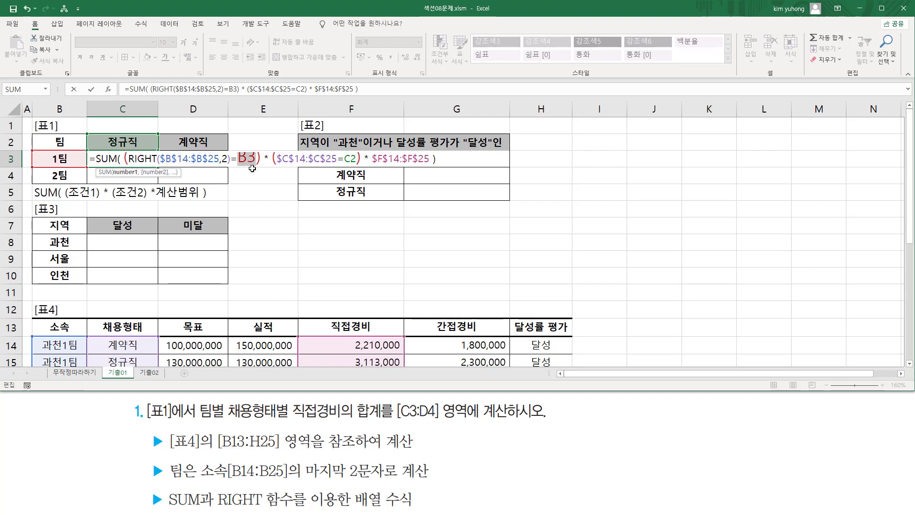
Lock only the column of the team label reference in the first condition, making it $B3
{"action": "key", "text": "F4"}
{"action": "key", "text": "F4"}
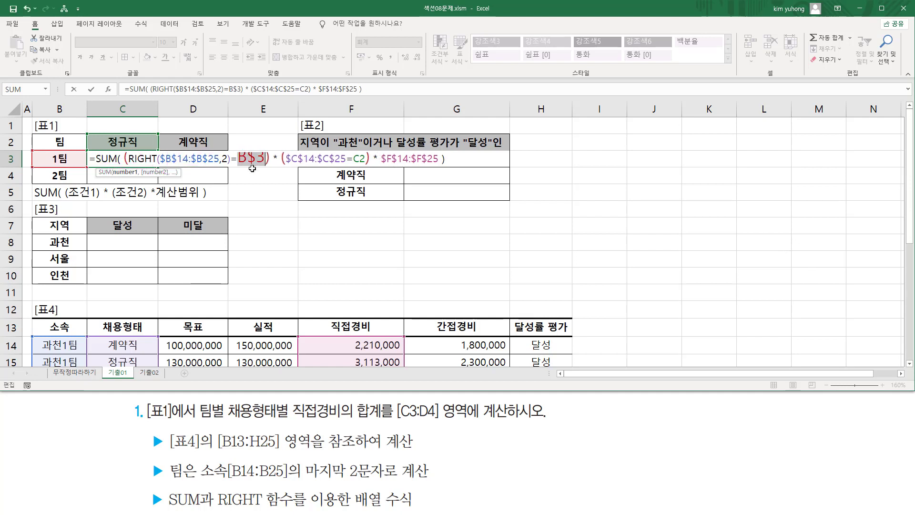
{"action": "key", "text": "F4"}
Examine the $B3 reference against the 1팀 label and the 정규직 and 계약직 cells in its row
{"action": "left_click_drag", "start_coordinate": [236, 165], "coordinate": [256, 146]}
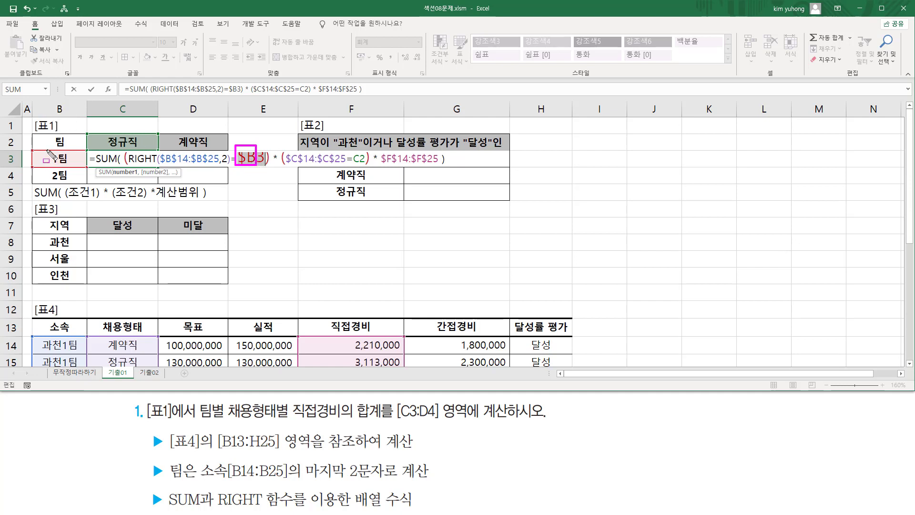
{"action": "mouse_move", "coordinate": [46, 149]}
{"action": "left_mouse_down"}
{"action": "mouse_move", "coordinate": [78, 167]}
{"action": "mouse_move", "coordinate": [141, 164]}
{"action": "left_mouse_up"}
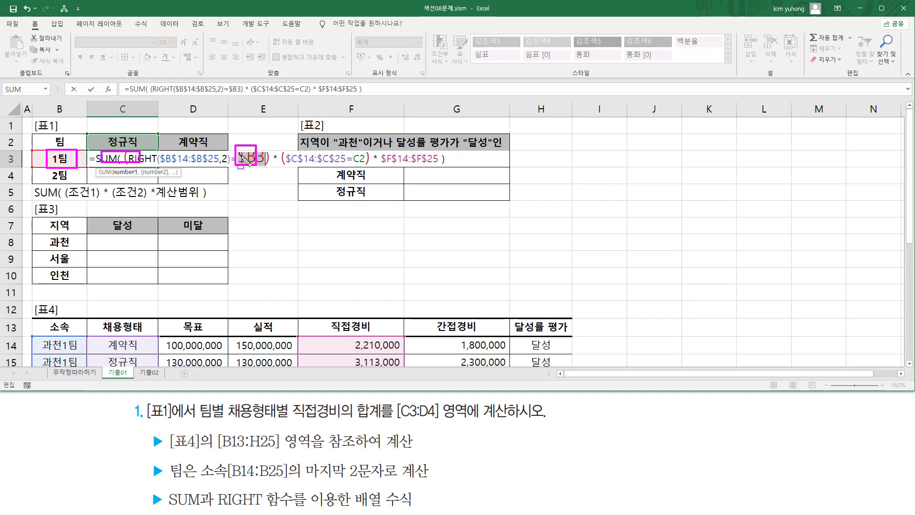
{"action": "left_click_drag", "start_coordinate": [188, 151], "coordinate": [215, 166]}
{"action": "key", "text": "e"}
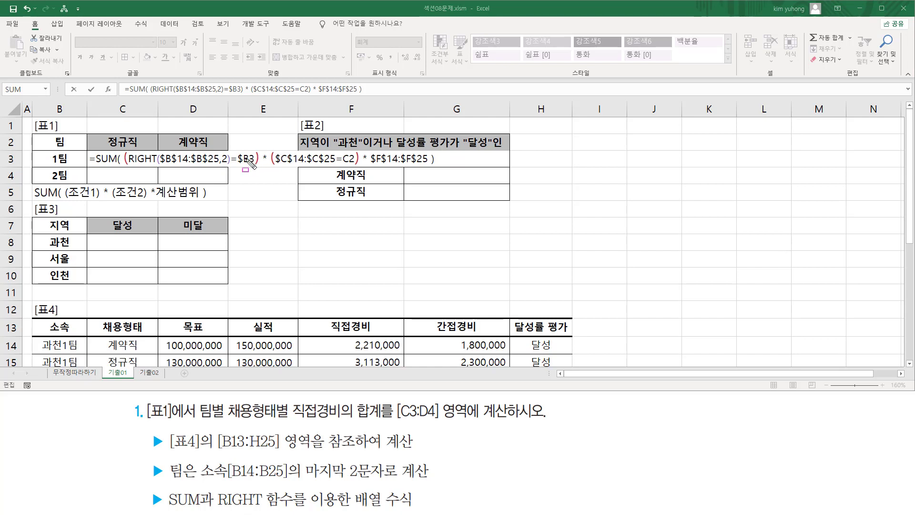
{"action": "left_click_drag", "start_coordinate": [250, 156], "coordinate": [257, 168]}
{"action": "key", "text": "Escape"}
{"action": "double_click", "coordinate": [248, 158]}
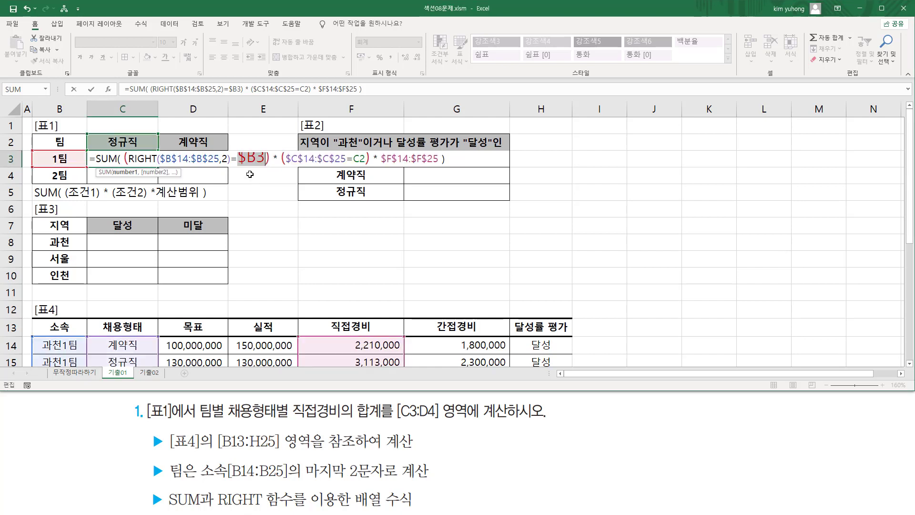
{"action": "left_click", "coordinate": [242, 160]}
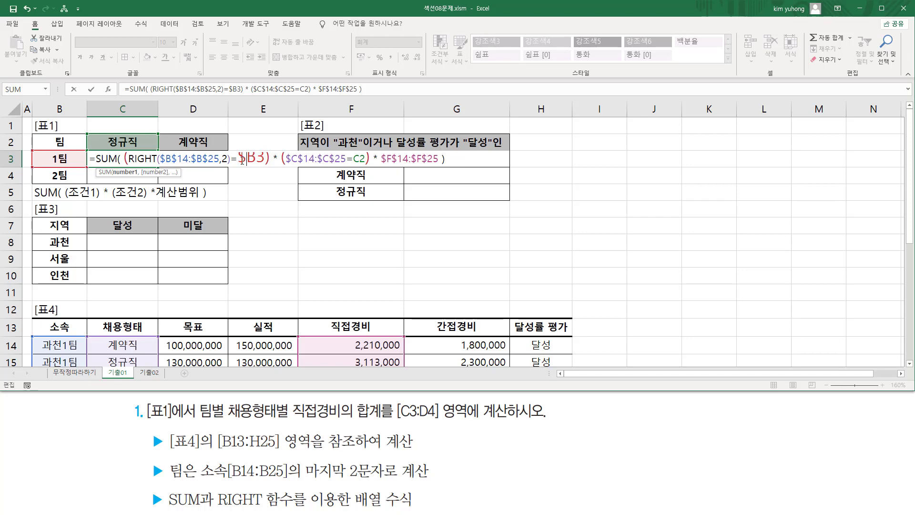
{"action": "left_click", "coordinate": [215, 158]}
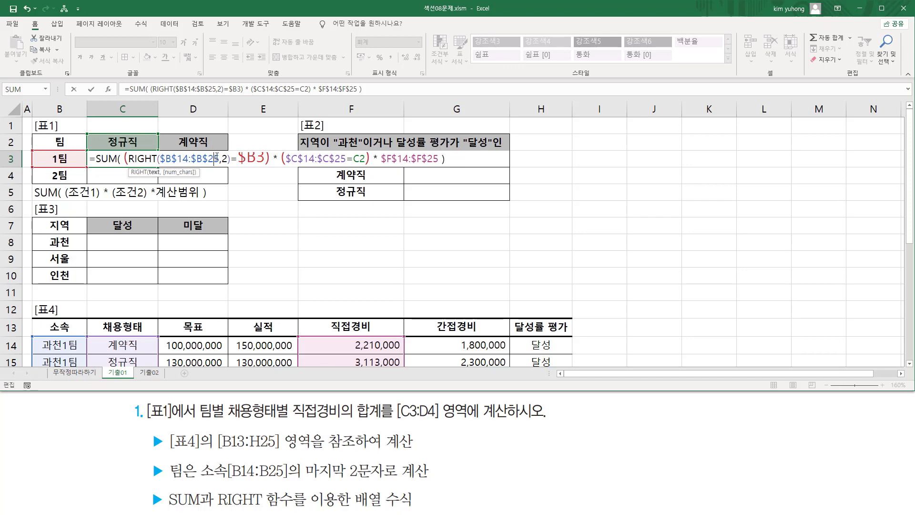
Lock only the row of the 채용형태 heading reference in the second condition, making it C$2
{"action": "left_click", "coordinate": [361, 159]}
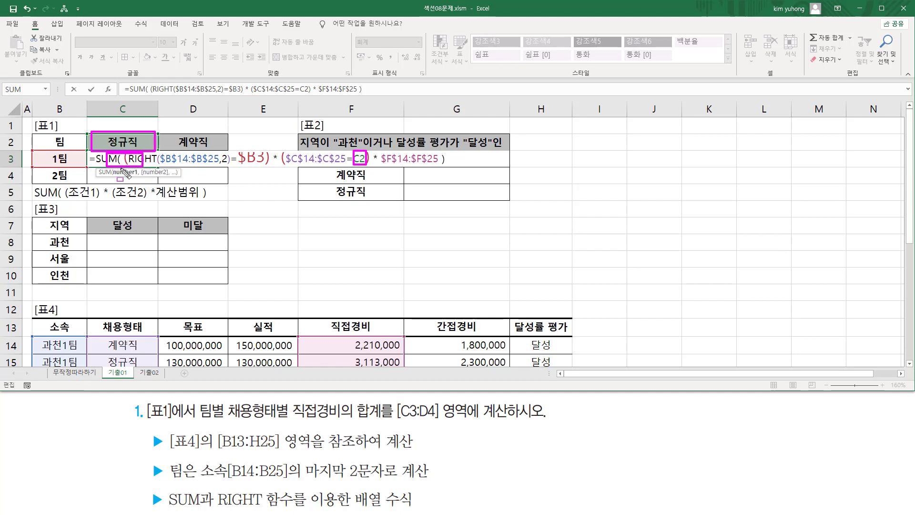
{"action": "left_click_drag", "start_coordinate": [108, 173], "coordinate": [141, 180]}
{"action": "left_click_drag", "start_coordinate": [111, 164], "coordinate": [142, 181]}
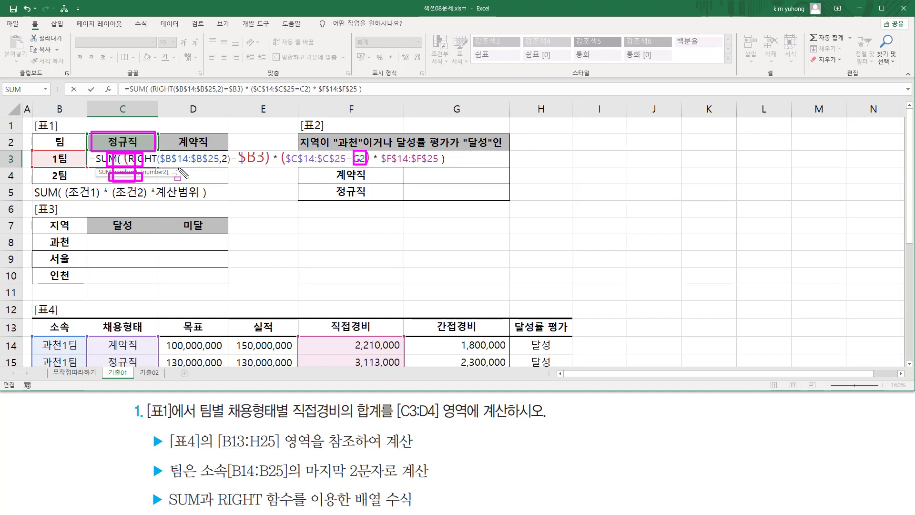
{"action": "left_click_drag", "start_coordinate": [184, 157], "coordinate": [202, 181]}
{"action": "left_click_drag", "start_coordinate": [113, 154], "coordinate": [140, 182]}
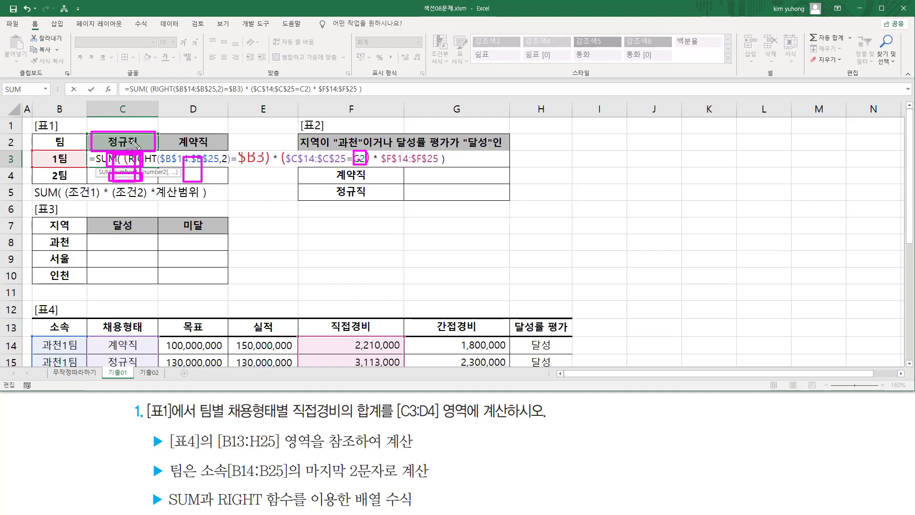
{"action": "left_click_drag", "start_coordinate": [175, 135], "coordinate": [217, 156]}
{"action": "key", "text": "Escape"}
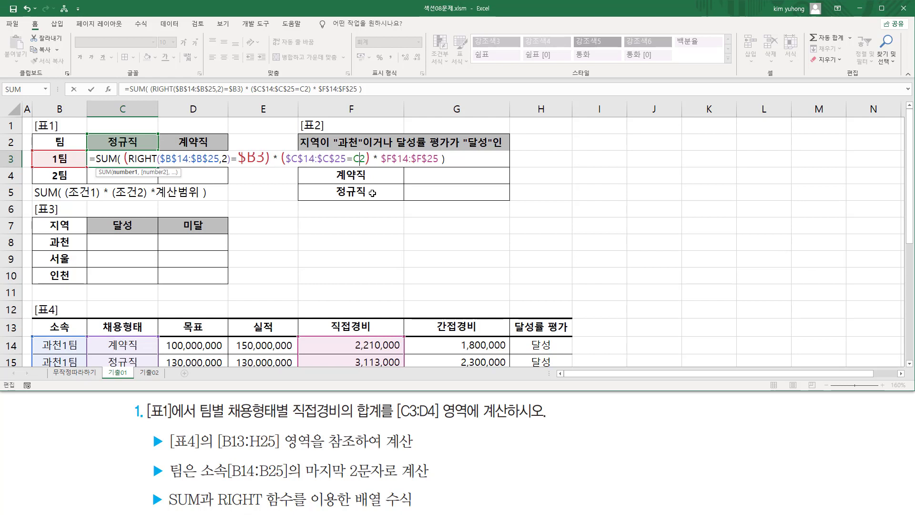
{"action": "key", "text": "F4"}
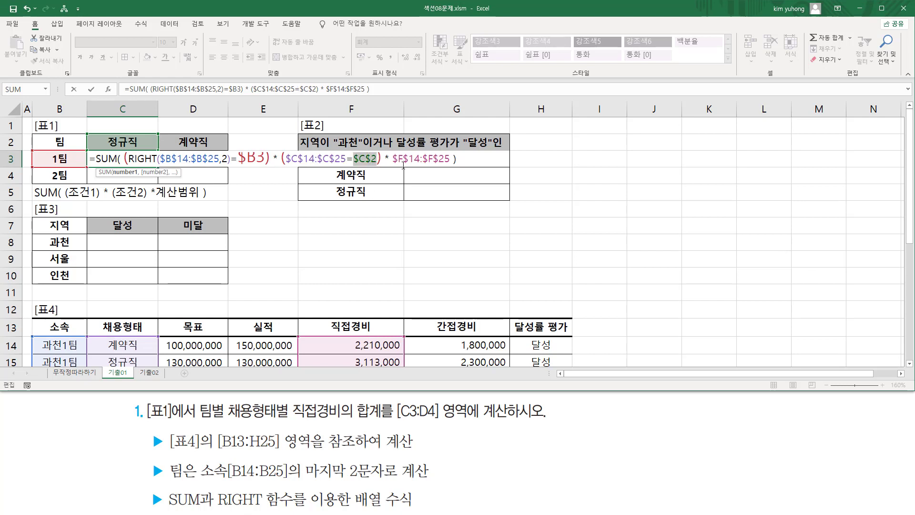
{"action": "key", "text": "F4"}
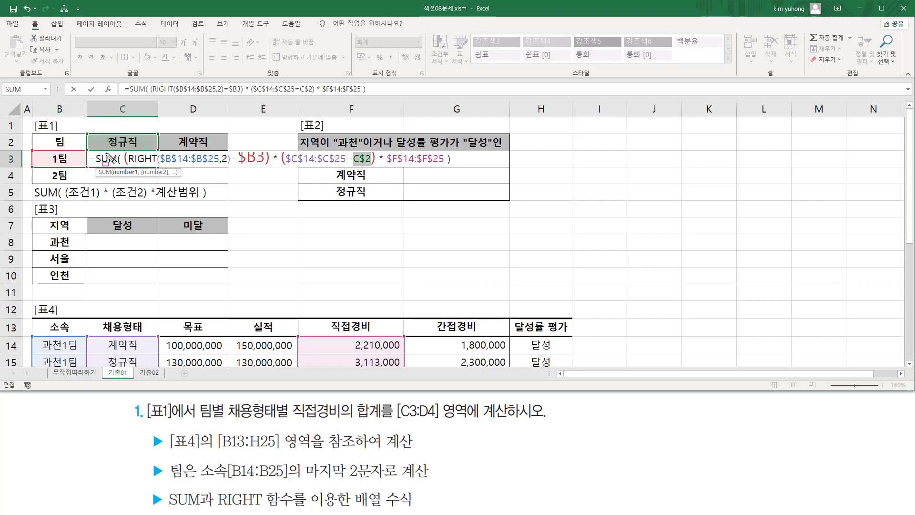
Check C$2 against the 표1 headings, then enter the C3 formula as an array formula and fill it through C3:D4
{"action": "mouse_move", "coordinate": [105, 152]}
{"action": "left_mouse_down"}
{"action": "mouse_move", "coordinate": [149, 167]}
{"action": "mouse_move", "coordinate": [207, 165]}
{"action": "left_mouse_up"}
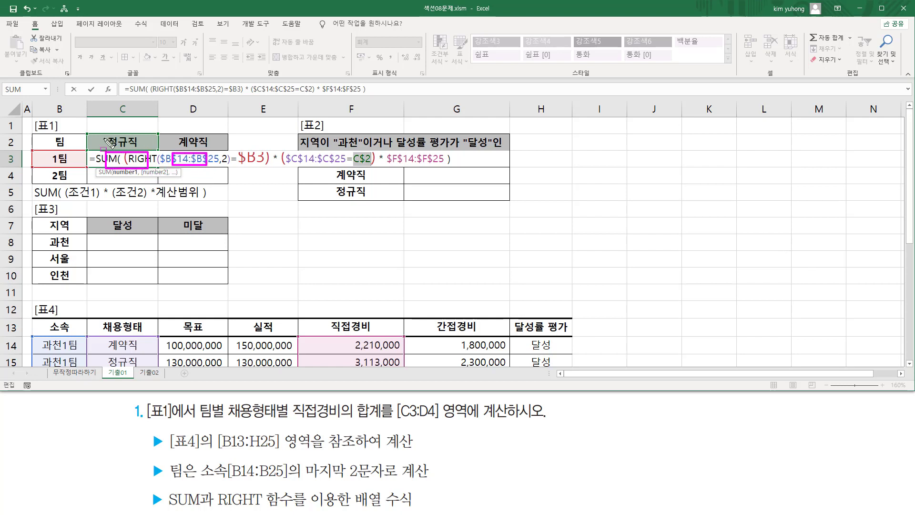
{"action": "mouse_move", "coordinate": [105, 136]}
{"action": "left_mouse_down"}
{"action": "mouse_move", "coordinate": [137, 151]}
{"action": "mouse_move", "coordinate": [213, 151]}
{"action": "left_mouse_up"}
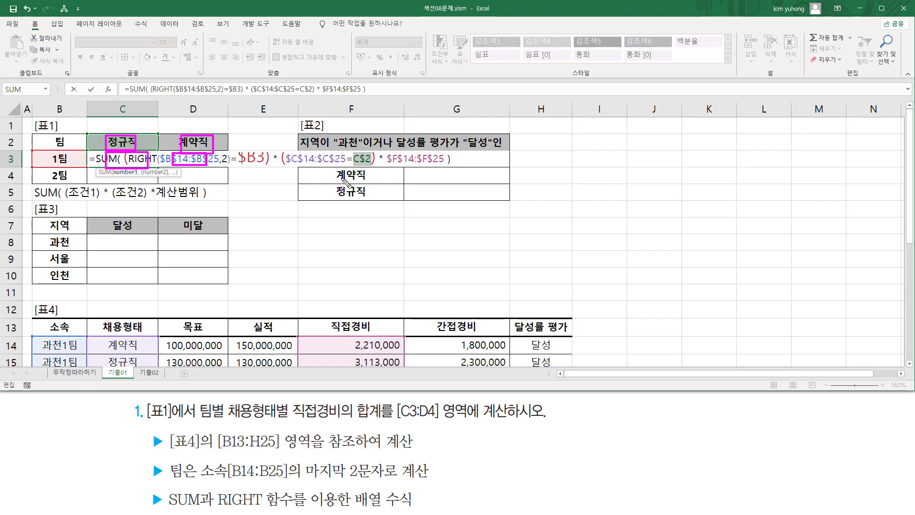
{"action": "left_click_drag", "start_coordinate": [354, 168], "coordinate": [372, 168]}
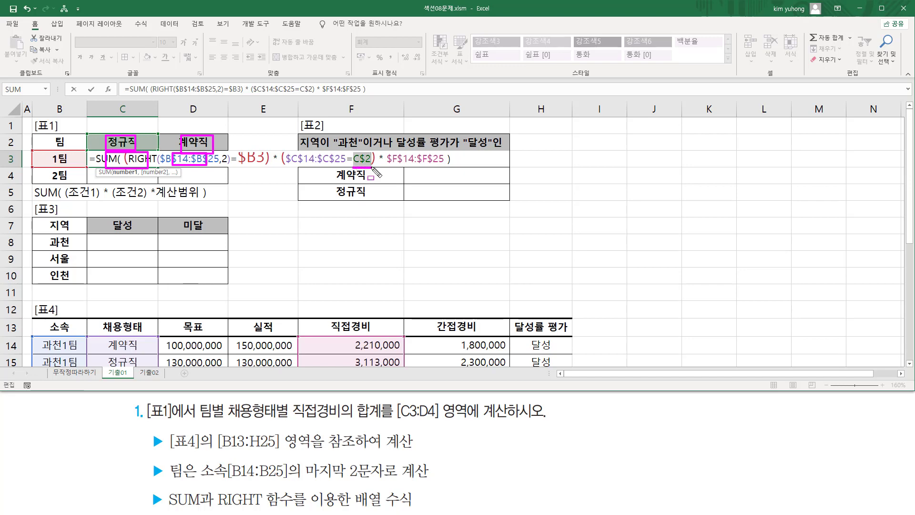
{"action": "key", "text": "Escape"}
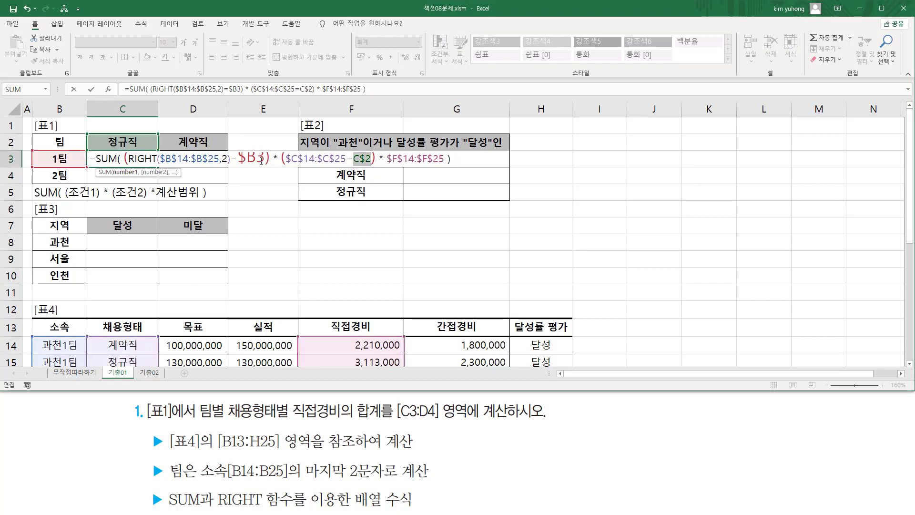
{"action": "key", "text": "ctrl+shift+Return"}
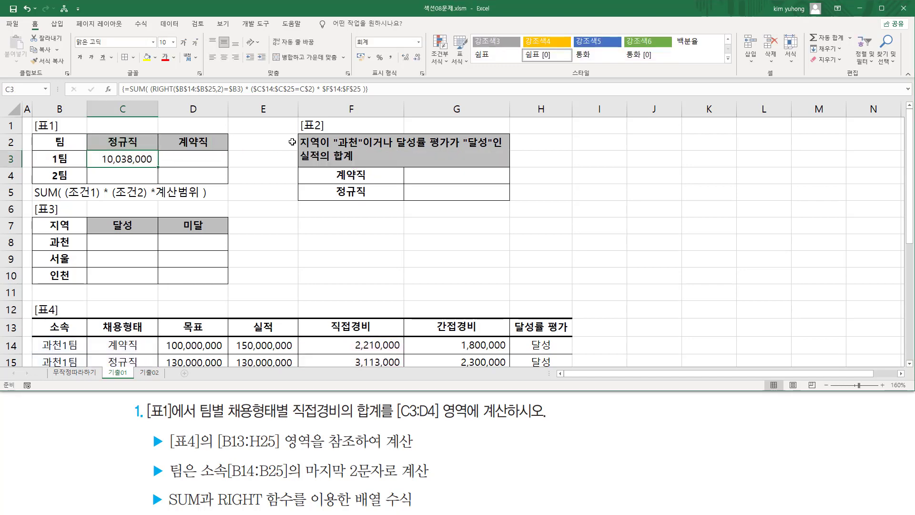
{"action": "left_click_drag", "start_coordinate": [157, 166], "coordinate": [225, 184]}
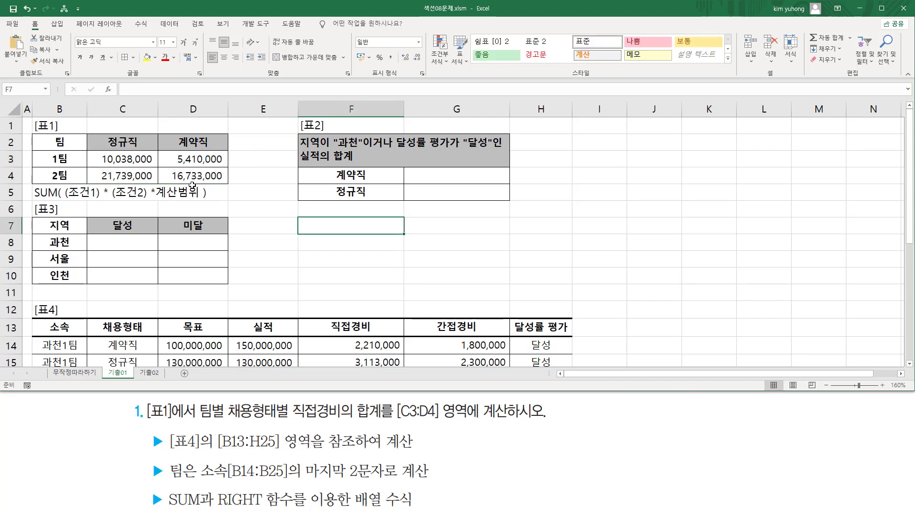
Write the formula =SUM( (RIGHT($B$14:$B$25,2)=$B3) * ($C$14:$C$25=C$2) * $F$14:$F$25 ) as text in F7
{"action": "type", "text": "=SUM( (RIGHT($B$14:$B$25,2)=$B3) * ($C$14:$C$25=C$2) * $F$14:$F$25 )"}
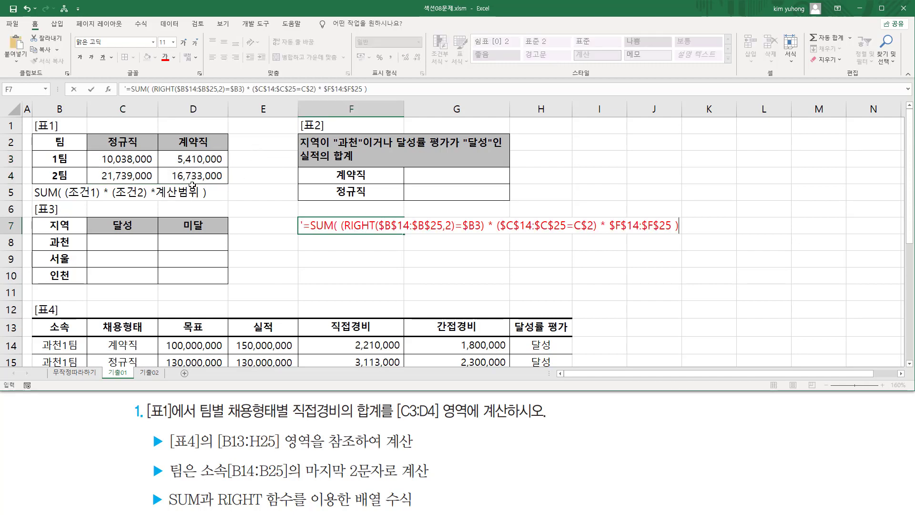
{"action": "key", "text": "Return"}
{"action": "left_click", "coordinate": [404, 275]}
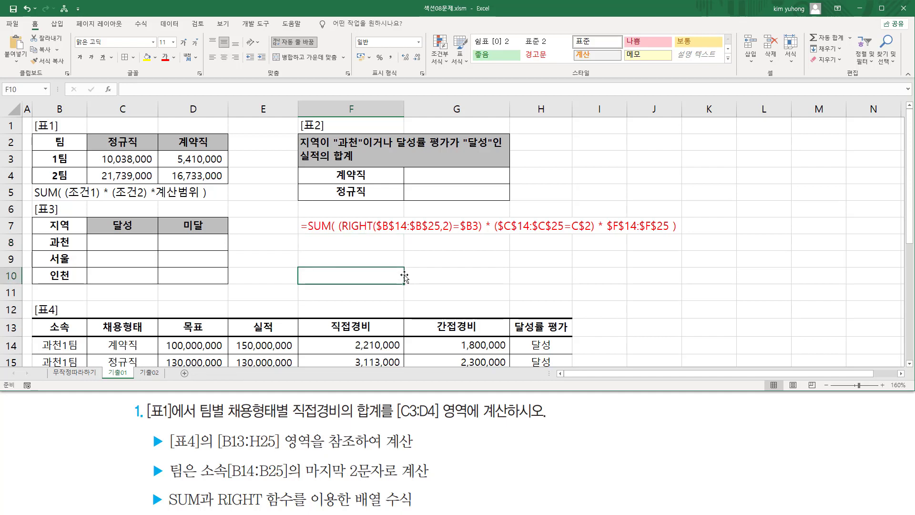
Examine the first condition RIGHT($B$14:$B$25,2)=$B3 in F7 against the 소속 entries of 표4 and the 1팀 label of 표1
{"action": "key", "text": "ctrl+2"}
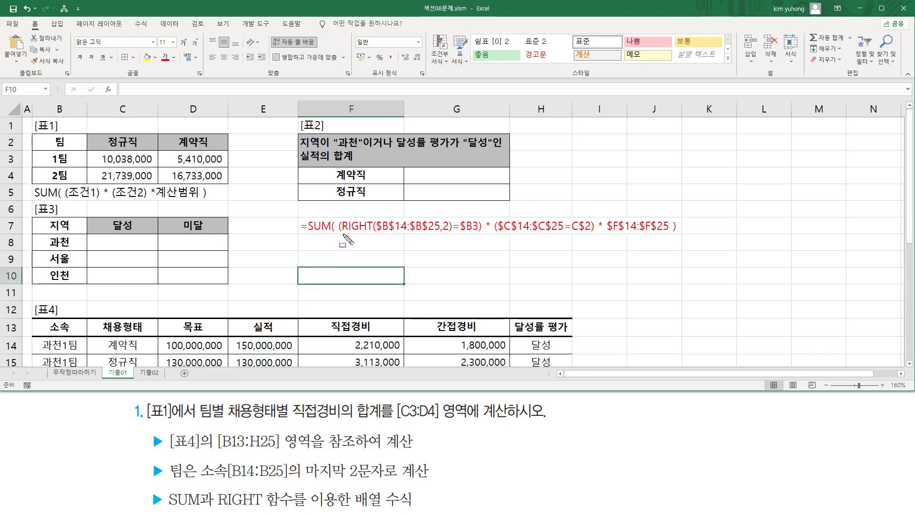
{"action": "left_click_drag", "start_coordinate": [341, 233], "coordinate": [451, 233]}
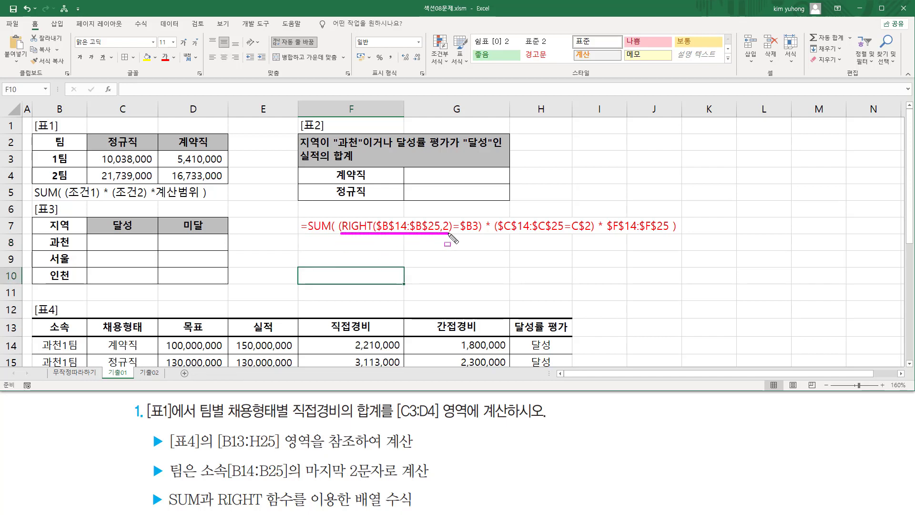
{"action": "left_click_drag", "start_coordinate": [38, 337], "coordinate": [85, 367]}
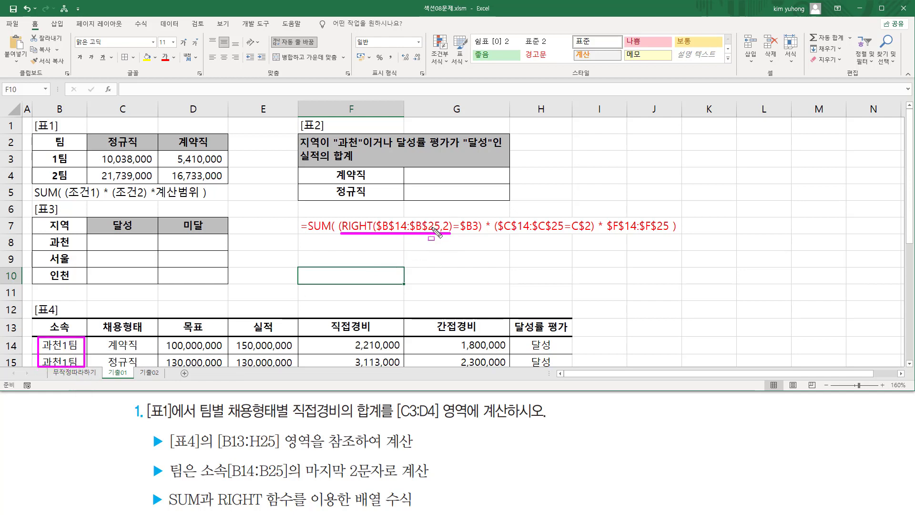
{"action": "left_click_drag", "start_coordinate": [453, 233], "coordinate": [480, 234]}
{"action": "left_click_drag", "start_coordinate": [46, 151], "coordinate": [77, 166]}
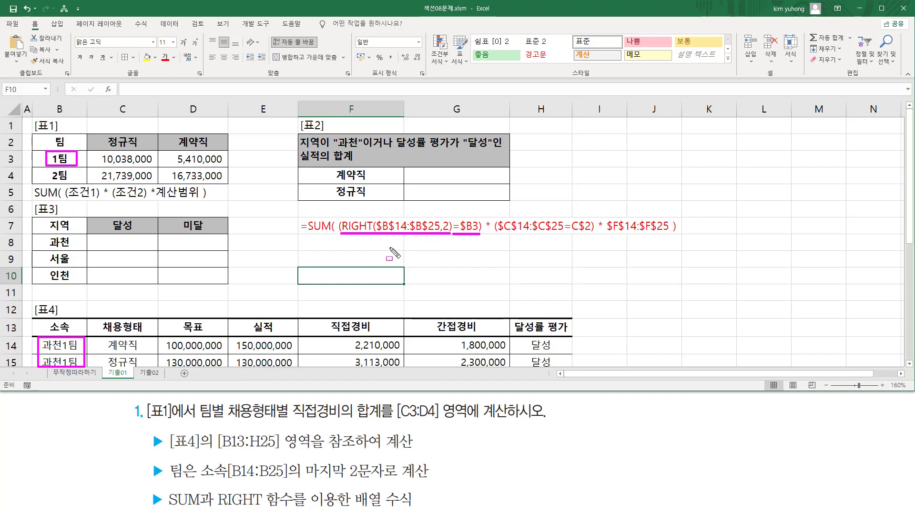
{"action": "left_click_drag", "start_coordinate": [472, 233], "coordinate": [447, 233]}
{"action": "key", "text": "ctrl+z"}
Examine the second condition $C$14:$C$25=C$2 against the 채용형태 entries and the 정규직 heading, and match $F$14:$F$25 to 계산범위 in the pattern
{"action": "left_click_drag", "start_coordinate": [500, 233], "coordinate": [558, 234]}
{"action": "left_click_drag", "start_coordinate": [107, 338], "coordinate": [142, 367]}
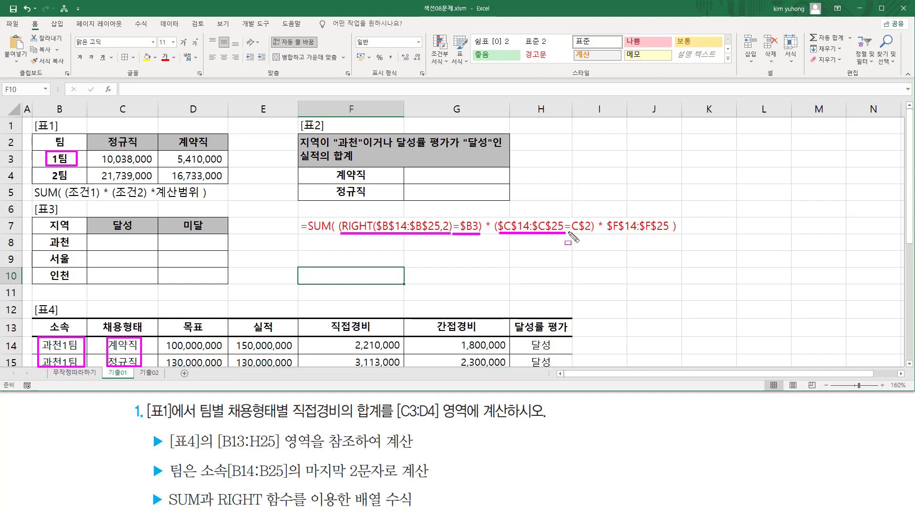
{"action": "left_click_drag", "start_coordinate": [569, 233], "coordinate": [594, 233]}
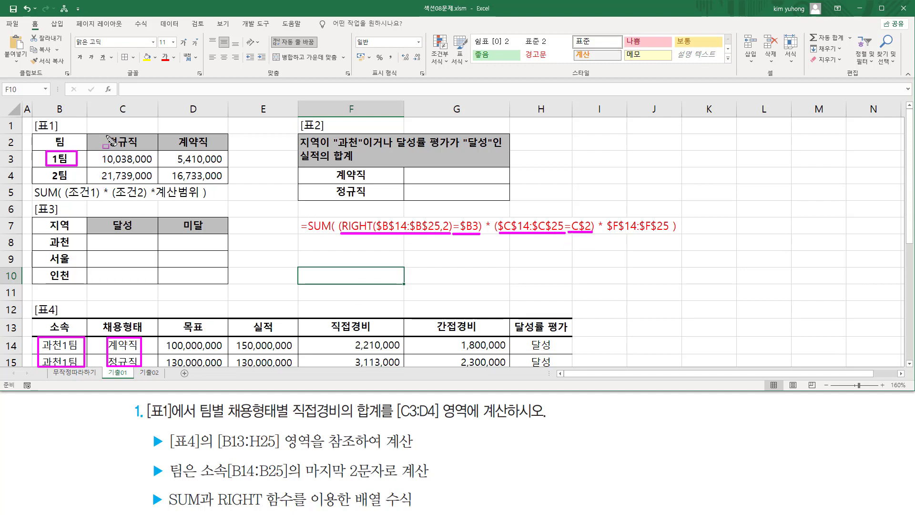
{"action": "left_click_drag", "start_coordinate": [105, 135], "coordinate": [142, 149]}
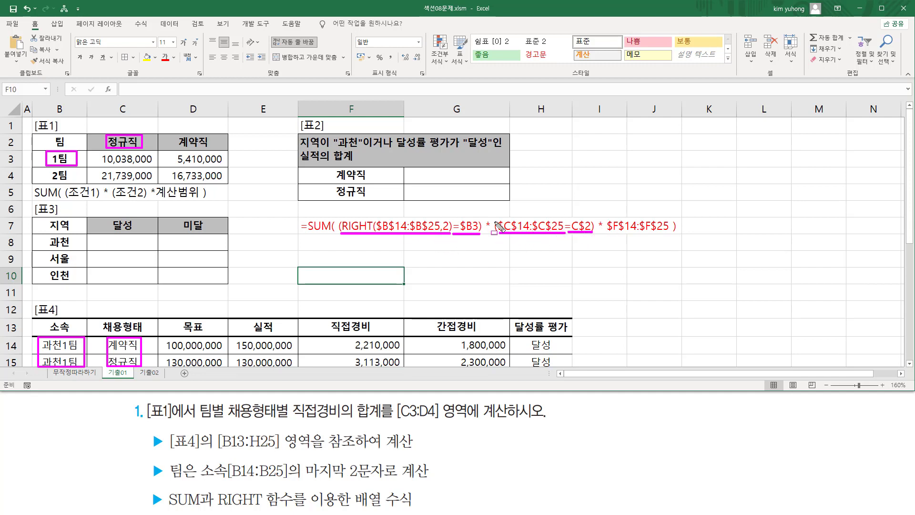
{"action": "left_click_drag", "start_coordinate": [596, 222], "coordinate": [672, 240]}
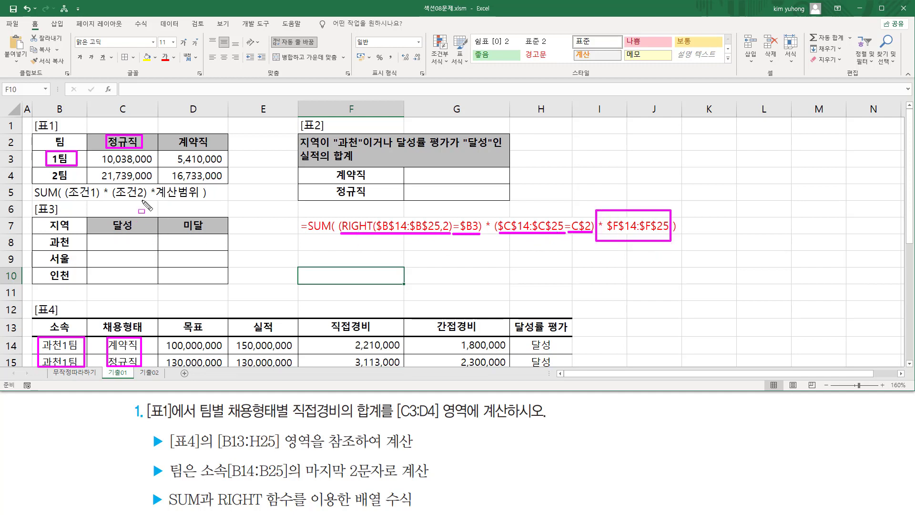
{"action": "left_click_drag", "start_coordinate": [145, 200], "coordinate": [201, 195]}
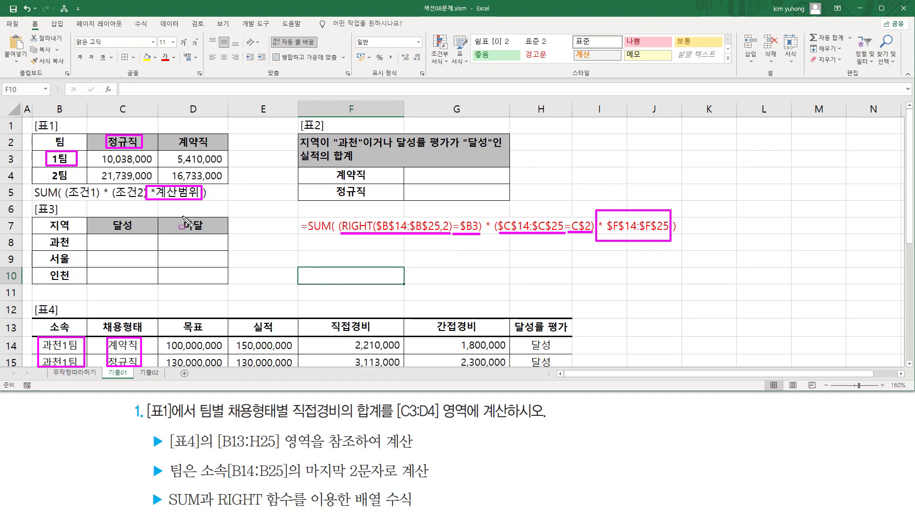
{"action": "key", "text": "Escape"}
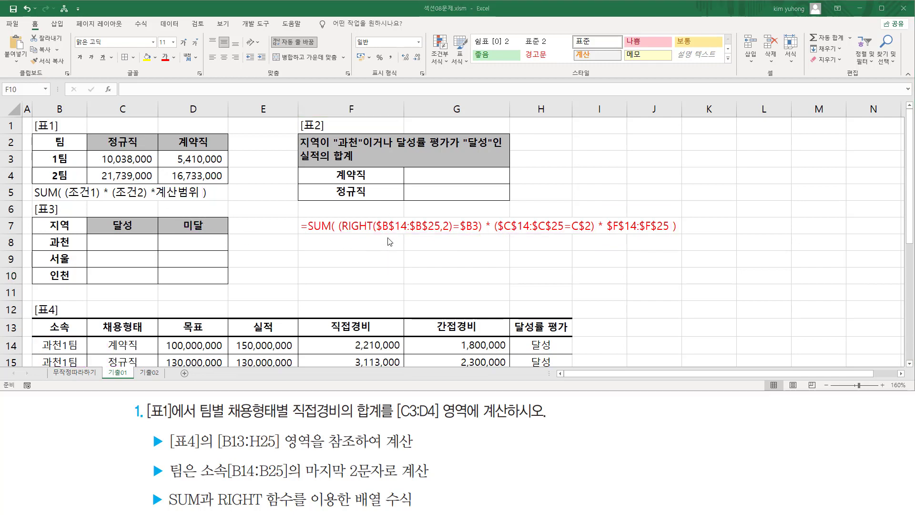
Compare both conditions in the F7 formula with the 1팀 and 정규직 labels, focusing on the mixed references $B3 and C$2
{"action": "left_click_drag", "start_coordinate": [339, 233], "coordinate": [481, 233]}
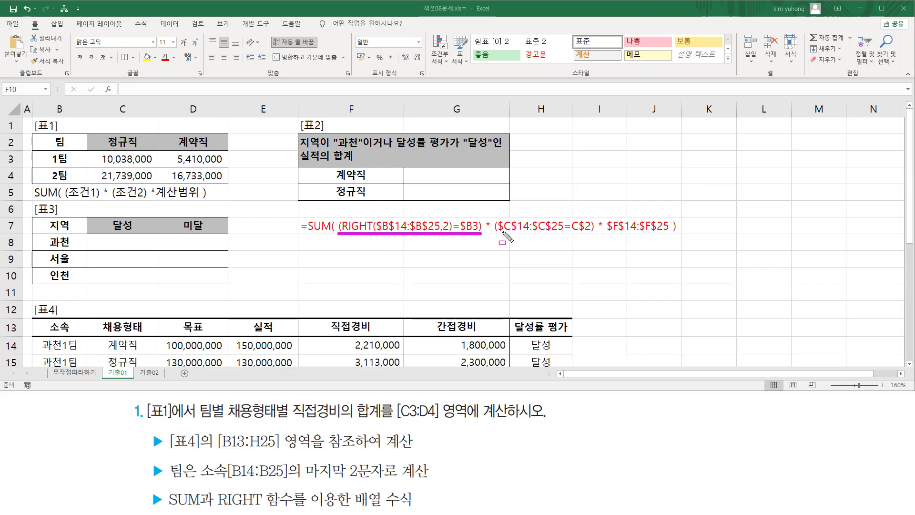
{"action": "left_click_drag", "start_coordinate": [496, 234], "coordinate": [595, 234]}
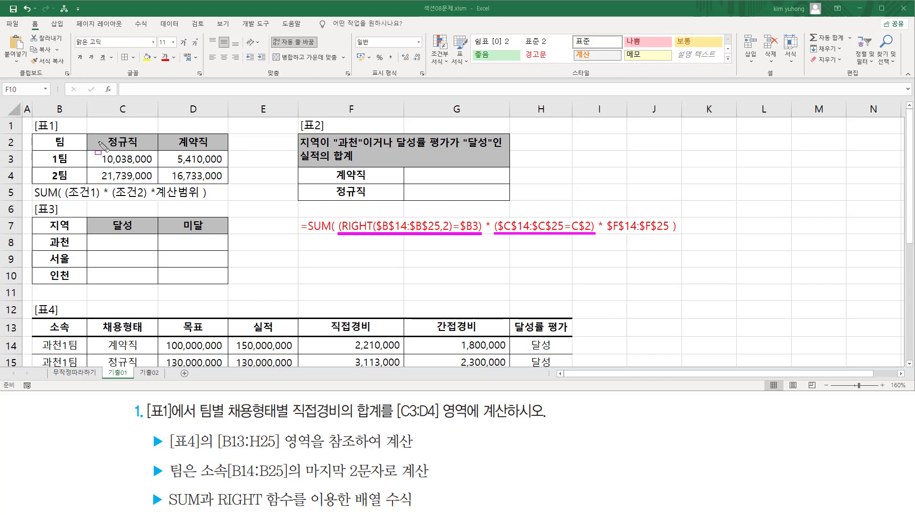
{"action": "left_click_drag", "start_coordinate": [106, 128], "coordinate": [139, 152]}
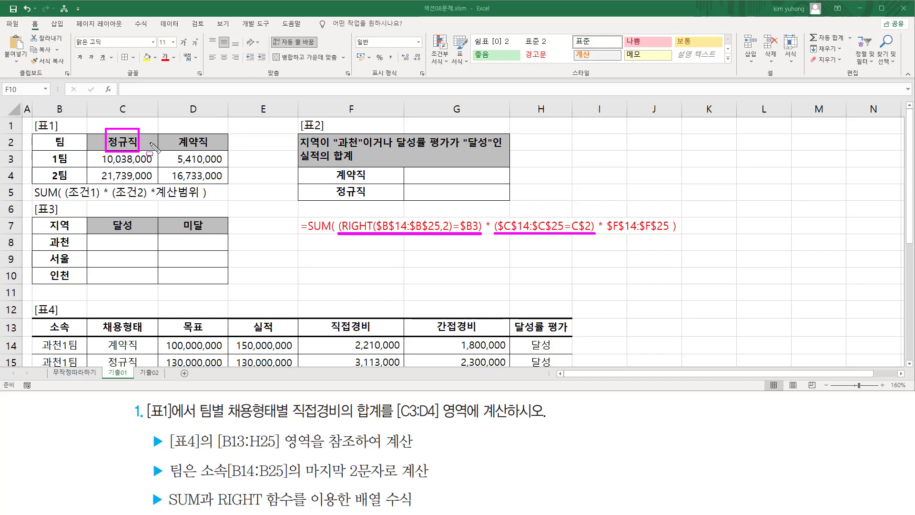
{"action": "left_click_drag", "start_coordinate": [45, 151], "coordinate": [76, 167]}
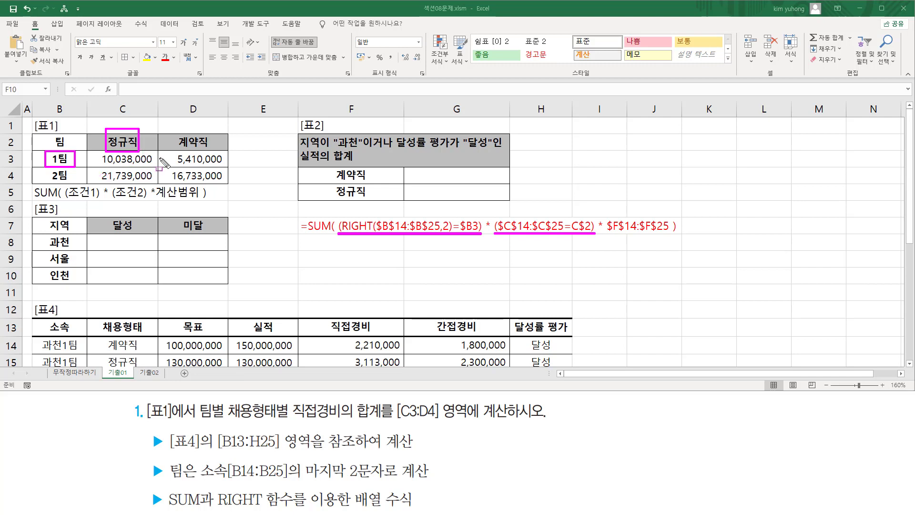
{"action": "left_click_drag", "start_coordinate": [460, 211], "coordinate": [480, 240]}
{"action": "left_click_drag", "start_coordinate": [572, 213], "coordinate": [593, 242]}
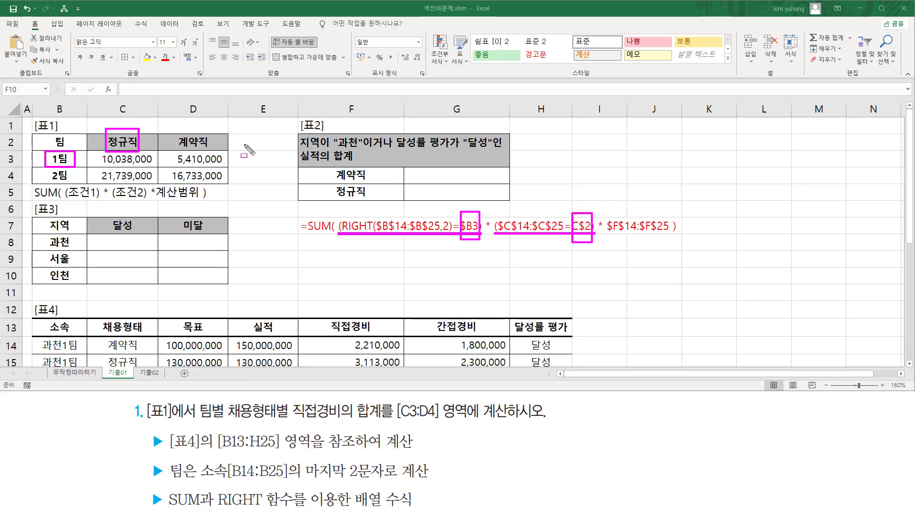
{"action": "key", "text": "Escape"}
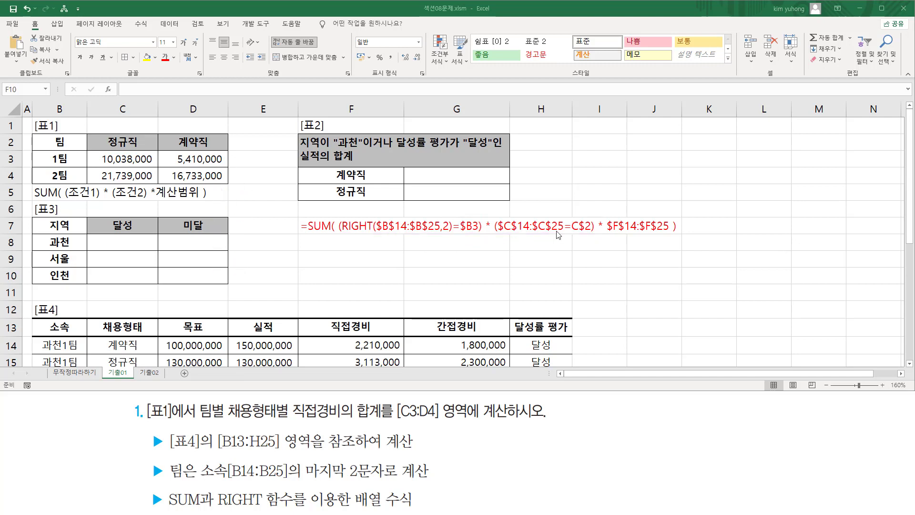
{"action": "mouse_move", "coordinate": [571, 233]}
{"action": "left_mouse_down"}
{"action": "mouse_move", "coordinate": [591, 233]}
{"action": "mouse_move", "coordinate": [594, 214]}
{"action": "left_mouse_up"}
{"action": "left_click_drag", "start_coordinate": [457, 213], "coordinate": [483, 235]}
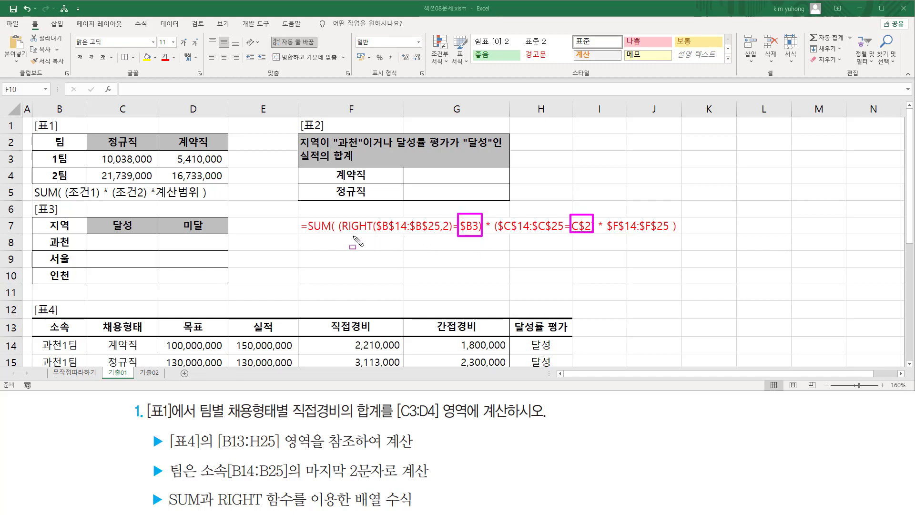
{"action": "key", "text": "e"}
{"action": "key", "text": "Escape"}
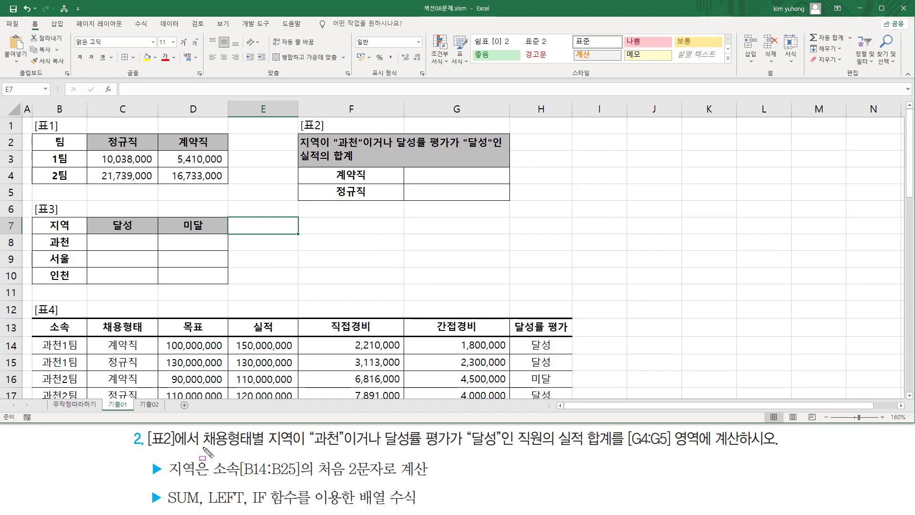
Read task 2 for 표2, noting its 과천 or 달성 conditions, the 실적 sum, the G4:G5 target range and the required array functions
{"action": "key", "text": "ctrl+2"}
{"action": "left_click_drag", "start_coordinate": [144, 446], "coordinate": [198, 447]}
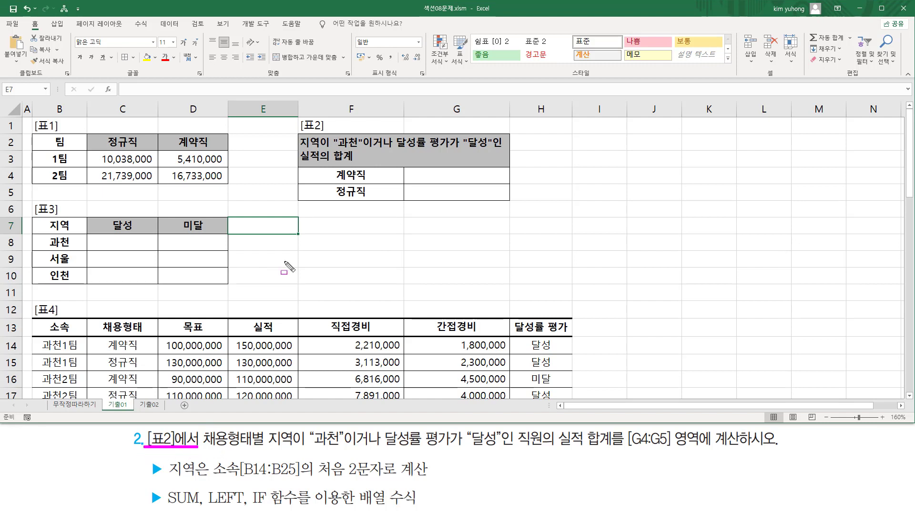
{"action": "mouse_move", "coordinate": [297, 110]}
{"action": "left_mouse_down"}
{"action": "mouse_move", "coordinate": [333, 185]}
{"action": "mouse_move", "coordinate": [523, 213]}
{"action": "mouse_move", "coordinate": [517, 205]}
{"action": "left_mouse_up"}
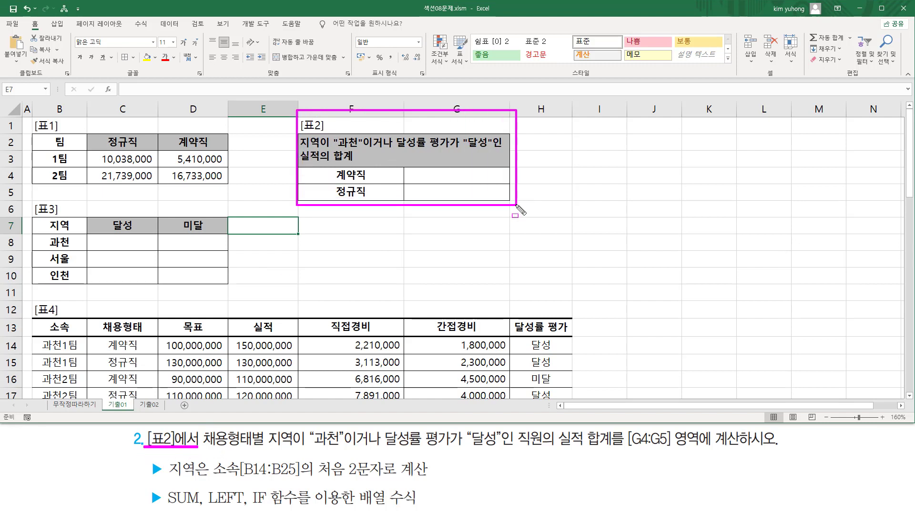
{"action": "left_click_drag", "start_coordinate": [204, 447], "coordinate": [265, 448]}
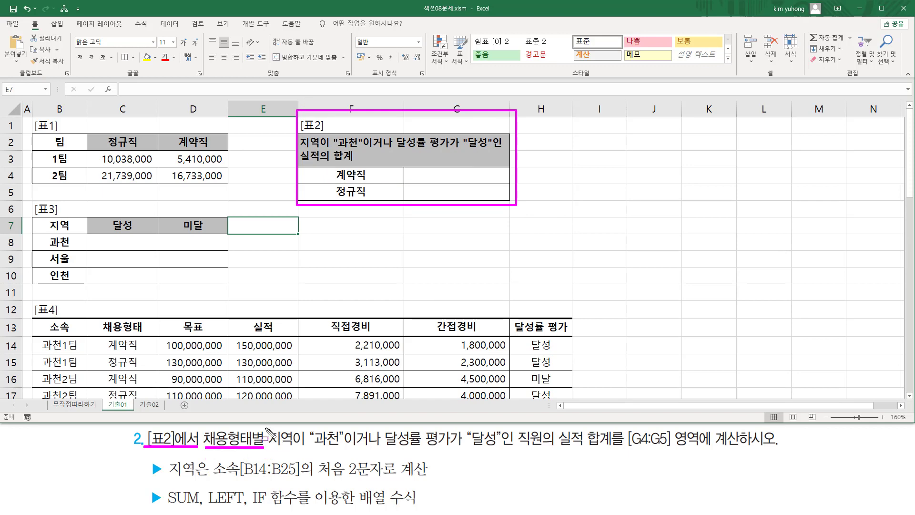
{"action": "mouse_move", "coordinate": [266, 426]}
{"action": "left_mouse_down"}
{"action": "mouse_move", "coordinate": [285, 449]}
{"action": "mouse_move", "coordinate": [501, 450]}
{"action": "left_mouse_up"}
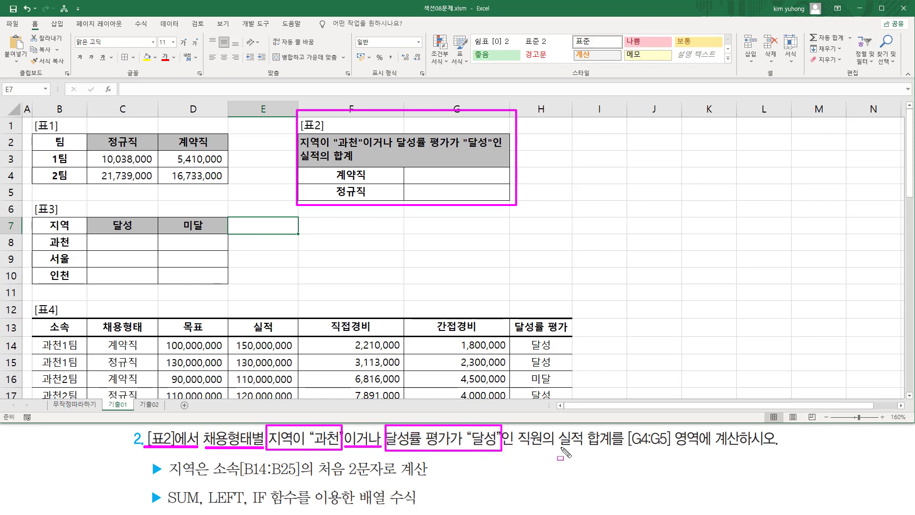
{"action": "mouse_move", "coordinate": [559, 447]}
{"action": "left_mouse_down"}
{"action": "mouse_move", "coordinate": [599, 442]}
{"action": "mouse_move", "coordinate": [613, 462]}
{"action": "mouse_move", "coordinate": [780, 448]}
{"action": "left_mouse_up"}
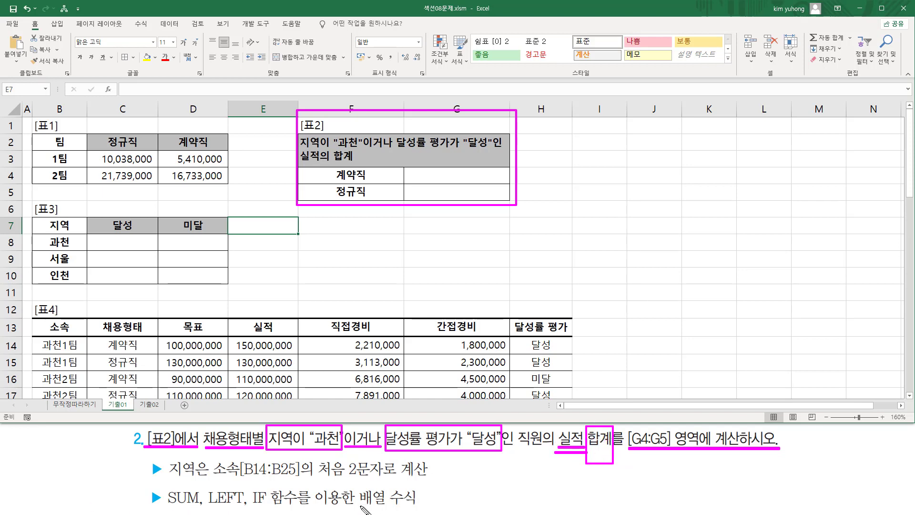
{"action": "left_click_drag", "start_coordinate": [357, 506], "coordinate": [424, 507]}
{"action": "left_click_drag", "start_coordinate": [174, 496], "coordinate": [203, 509]}
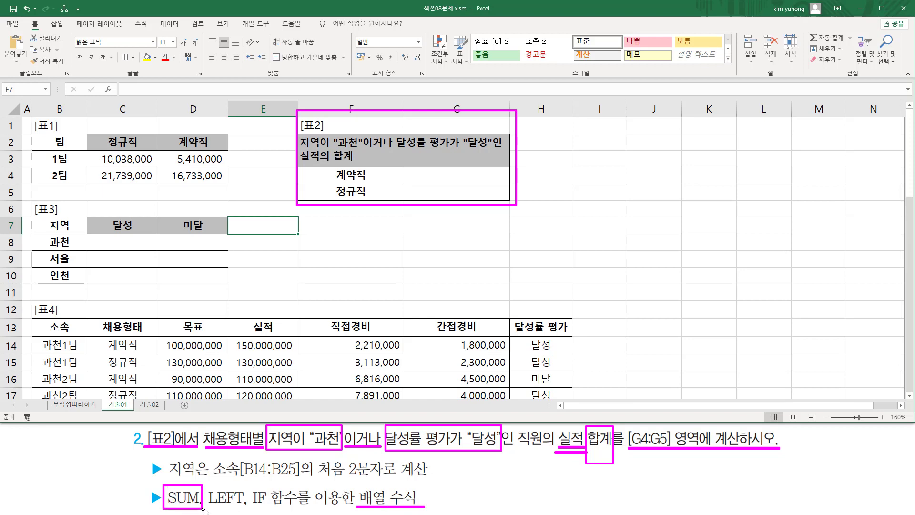
{"action": "left_click_drag", "start_coordinate": [250, 483], "coordinate": [272, 509]}
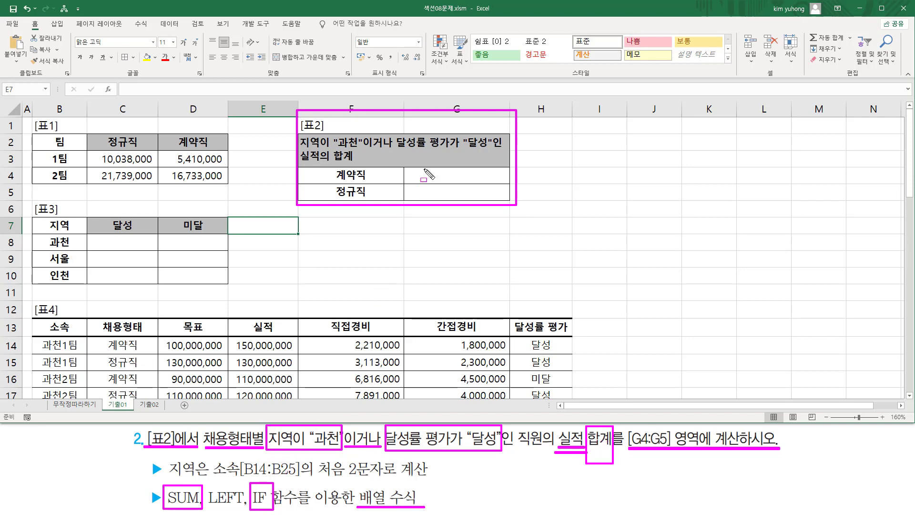
Examine G4, the 계약직 label and the either-or heading in 표2, and how the region comes from the first two characters of 소속
{"action": "left_click_drag", "start_coordinate": [423, 168], "coordinate": [490, 181]}
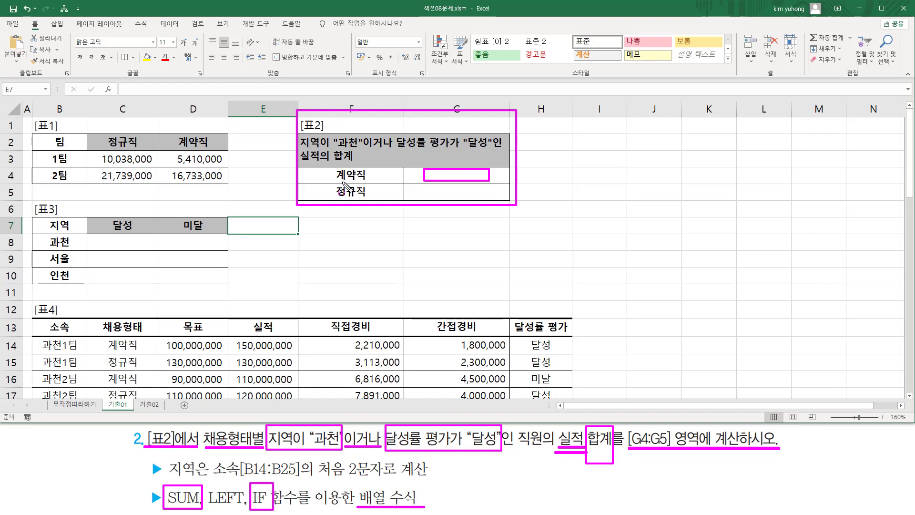
{"action": "left_click_drag", "start_coordinate": [333, 169], "coordinate": [372, 181]}
{"action": "left_click_drag", "start_coordinate": [300, 147], "coordinate": [493, 151]}
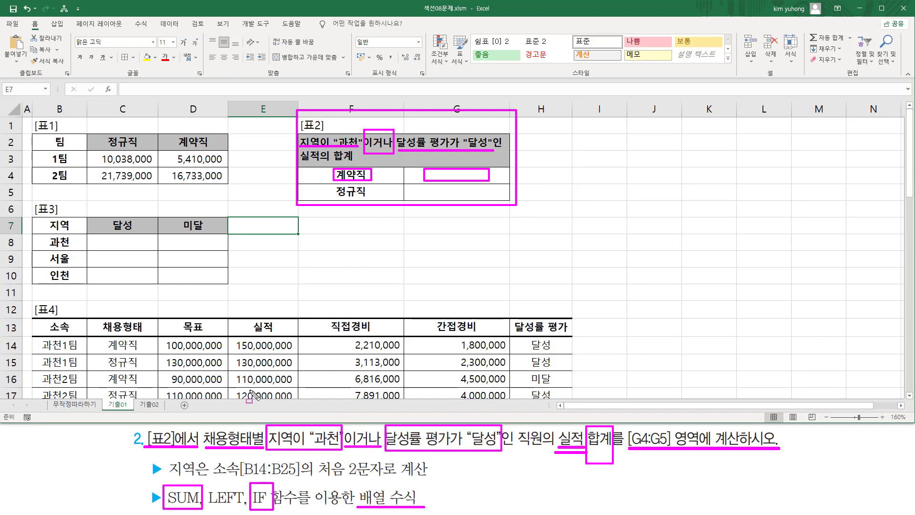
{"action": "left_click_drag", "start_coordinate": [168, 477], "coordinate": [431, 483]}
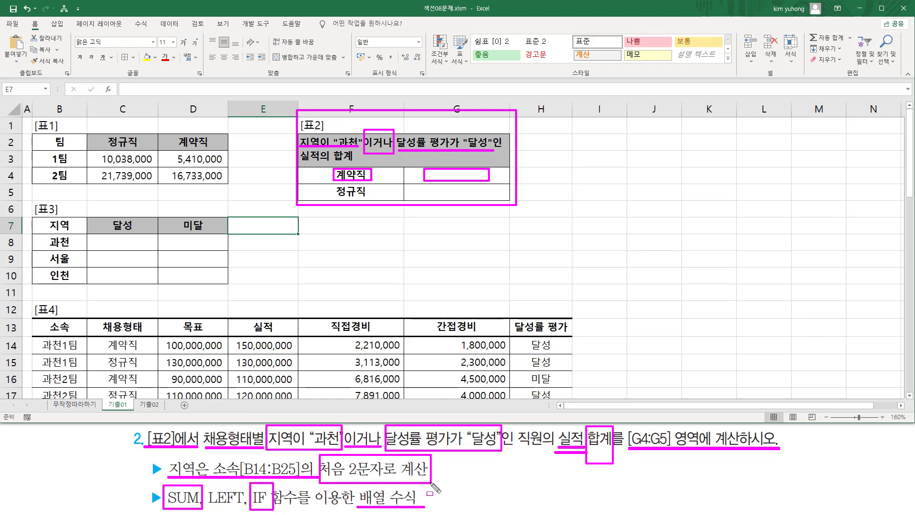
{"action": "left_click_drag", "start_coordinate": [44, 335], "coordinate": [60, 399]}
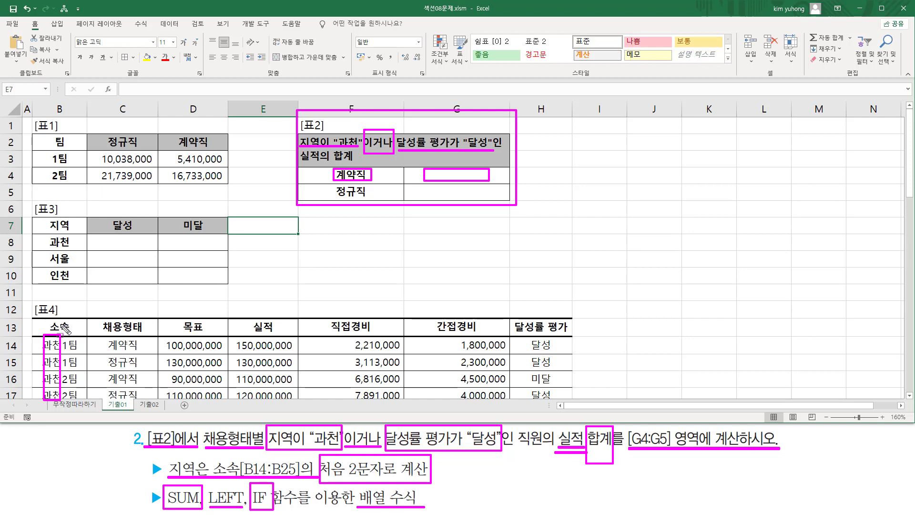
{"action": "key", "text": "Escape"}
Write the pattern SUM( IF( (조건1) * (조건2) , 계산범위 ) ) as text in F7 and examine its condition part
{"action": "key", "text": "Right"}
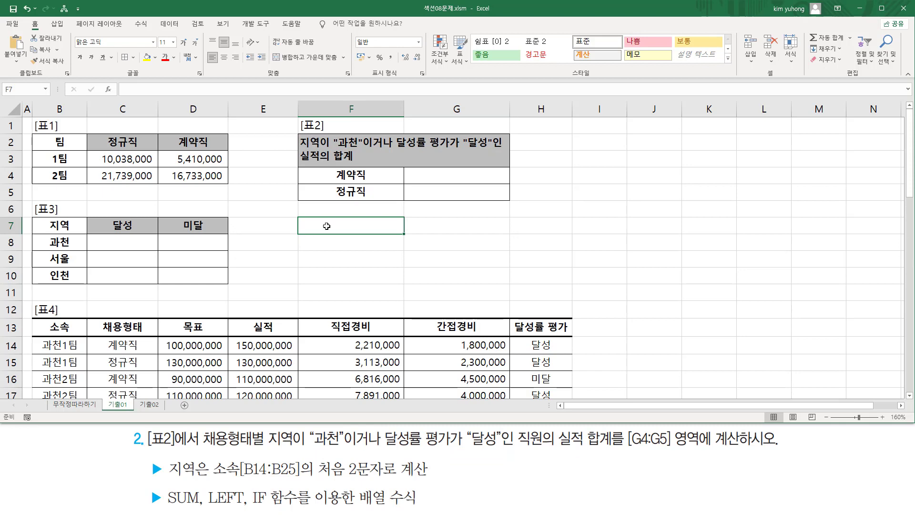
{"action": "type", "text": "SUM( IF( (조건1) * (조건2) , 계산범위 ) )"}
{"action": "key", "text": "Return"}
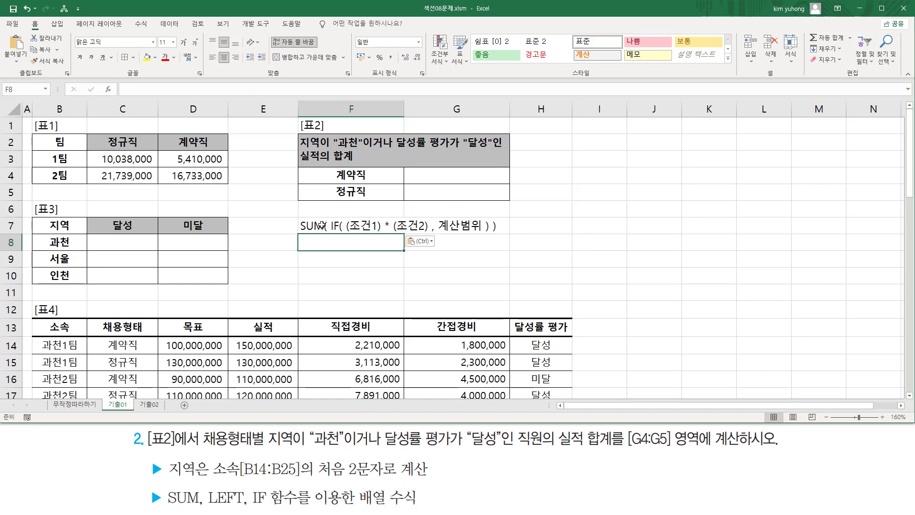
{"action": "left_click", "coordinate": [453, 280]}
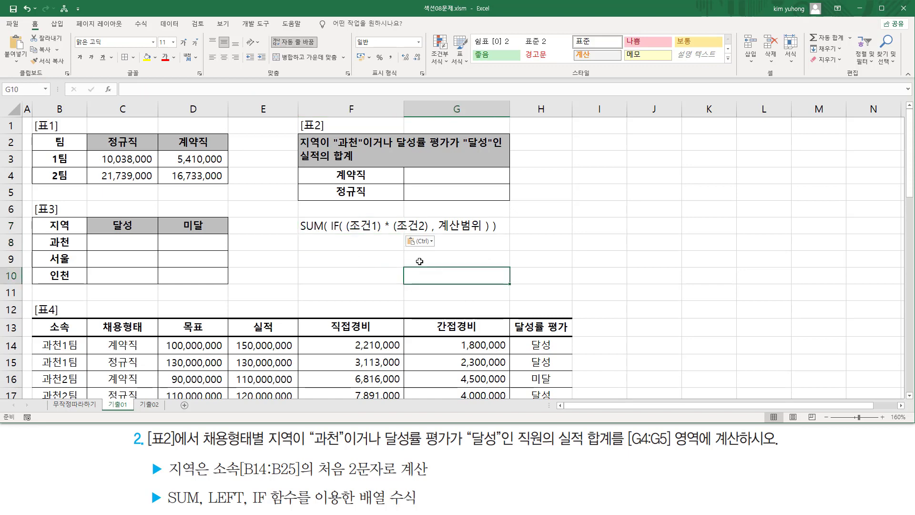
{"action": "left_click_drag", "start_coordinate": [347, 234], "coordinate": [426, 234]}
{"action": "key", "text": "Escape"}
Start the G4 formula with SUM and IF, entering the first condition (C14:C25=F4) followed by a multiplication operator
{"action": "left_click", "coordinate": [434, 171]}
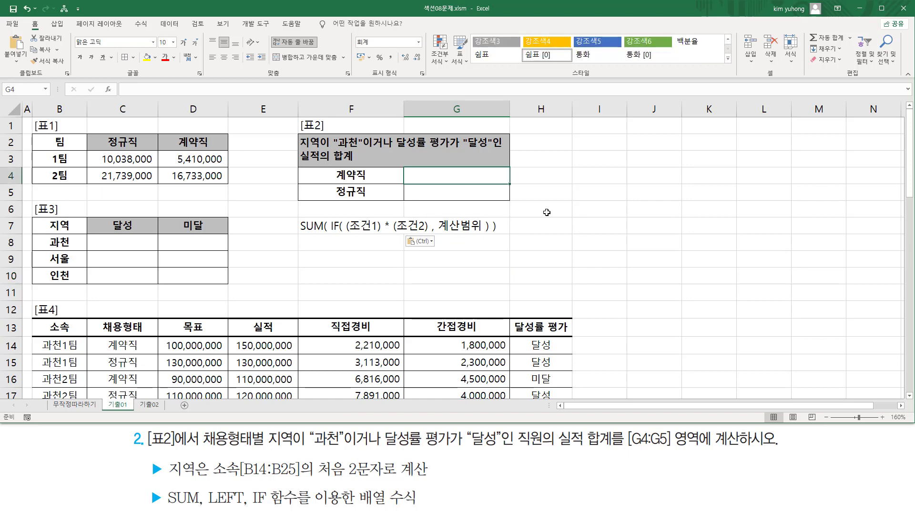
{"action": "type", "text": "="}
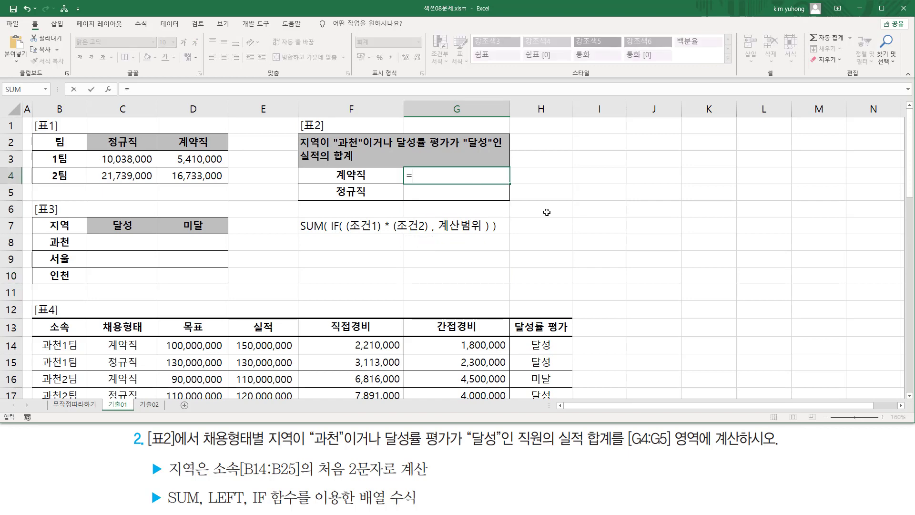
{"action": "type", "text": "SUM("}
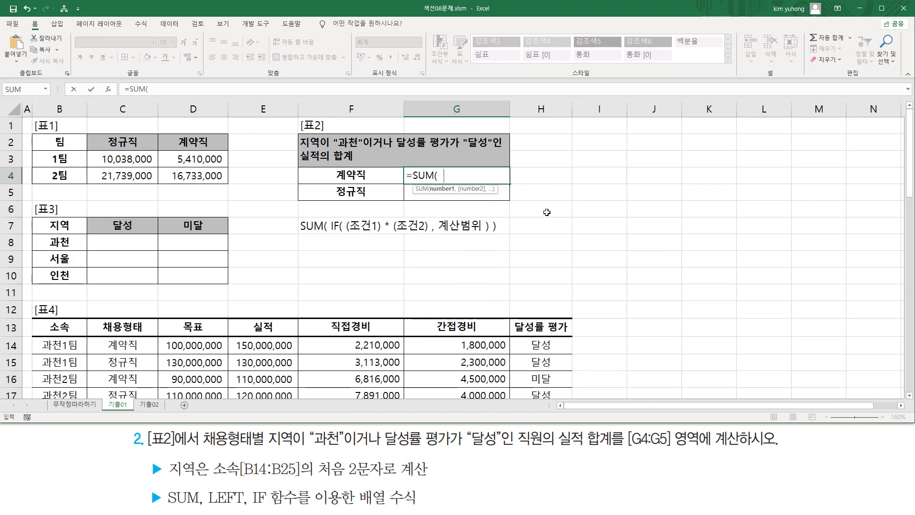
{"action": "type", "text": "  IF( ("}
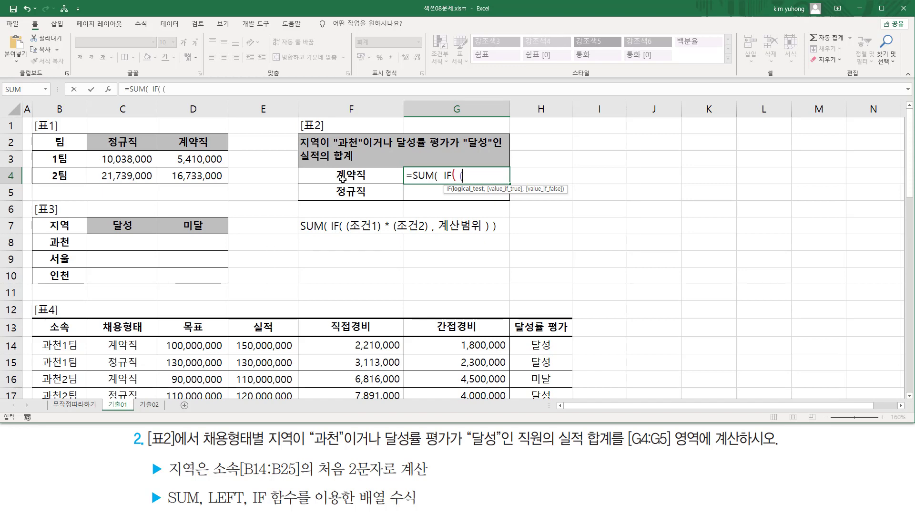
{"action": "left_click", "coordinate": [124, 342]}
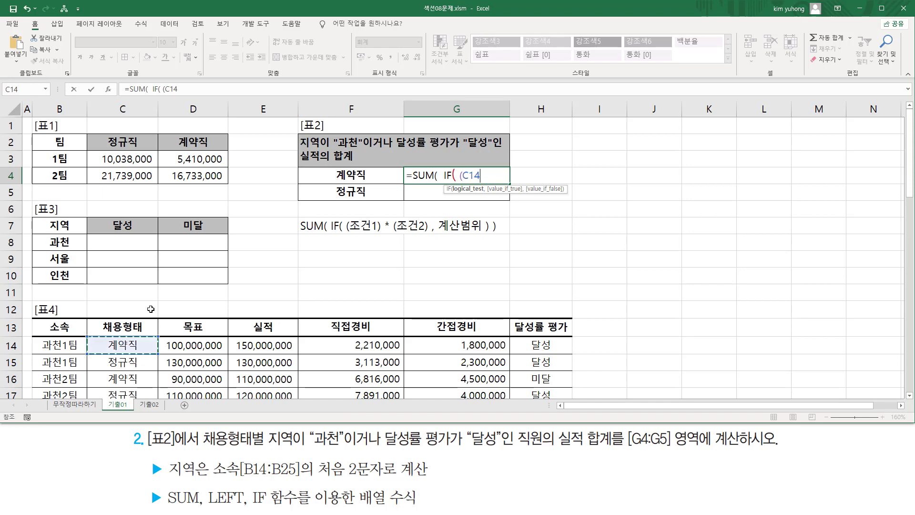
{"action": "scroll", "coordinate": [124, 342], "scroll_direction": "down", "scroll_amount": 5}
{"action": "left_click", "coordinate": [145, 292], "text": "shift"}
{"action": "scroll", "coordinate": [145, 292], "scroll_direction": "up", "scroll_amount": 5}
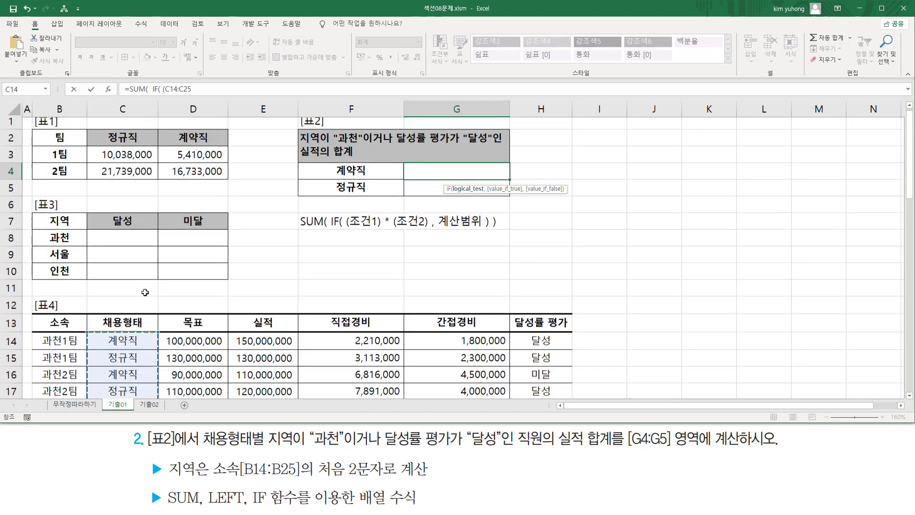
{"action": "type", "text": "="}
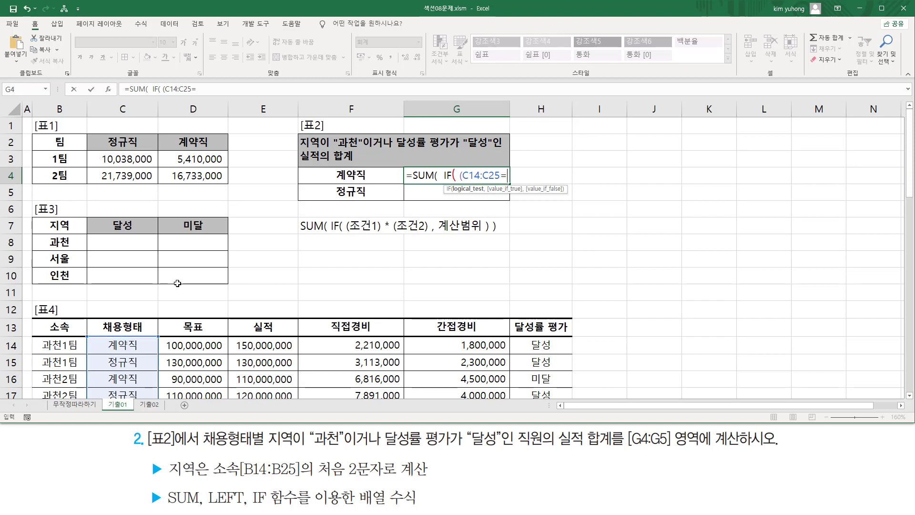
{"action": "left_click", "coordinate": [350, 175]}
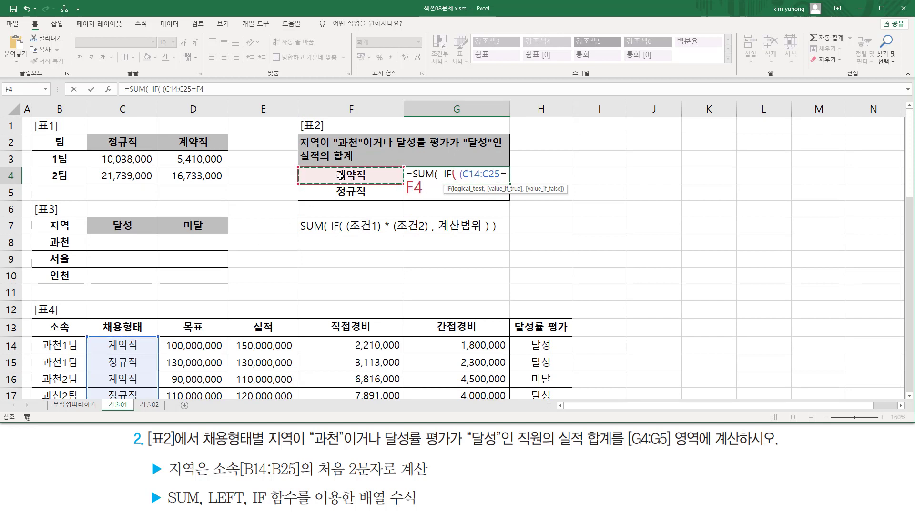
{"action": "type", "text": ") * ("}
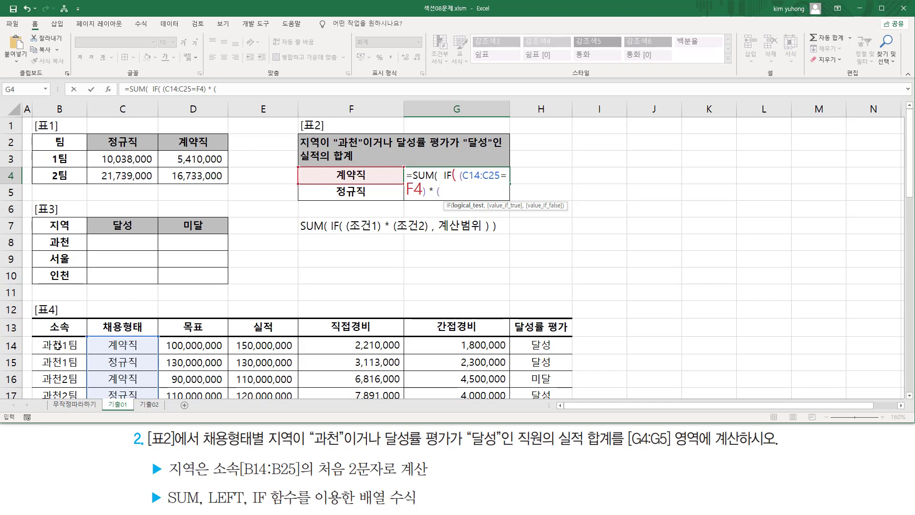
Add the region condition ( LEFT(B14:B25,2) ="과천" ) to the G4 formula, followed by a multiplication operator
{"action": "left_click_drag", "start_coordinate": [42, 336], "coordinate": [62, 398]}
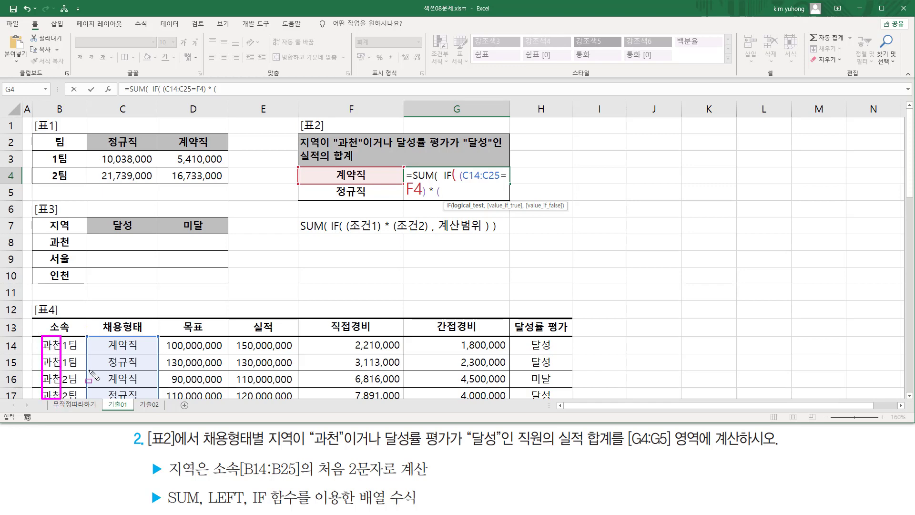
{"action": "right_click", "coordinate": [456, 191]}
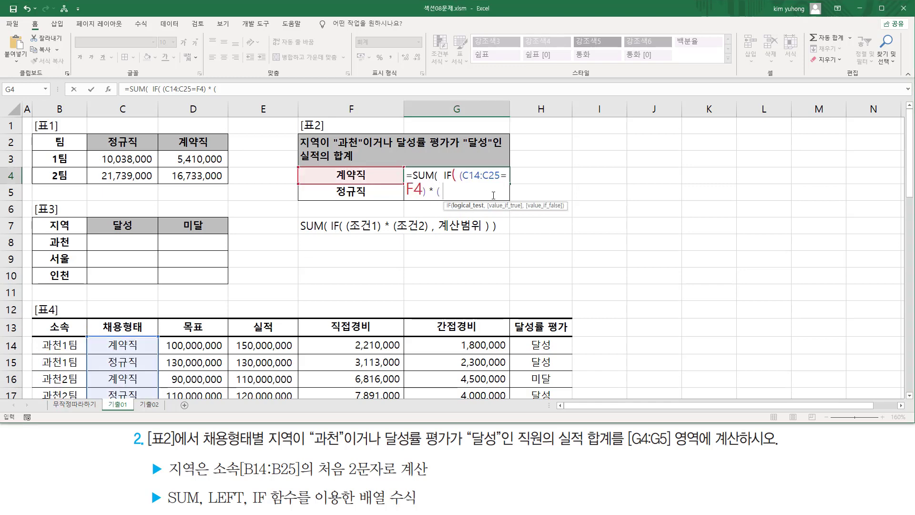
{"action": "type", "text": "LE"}
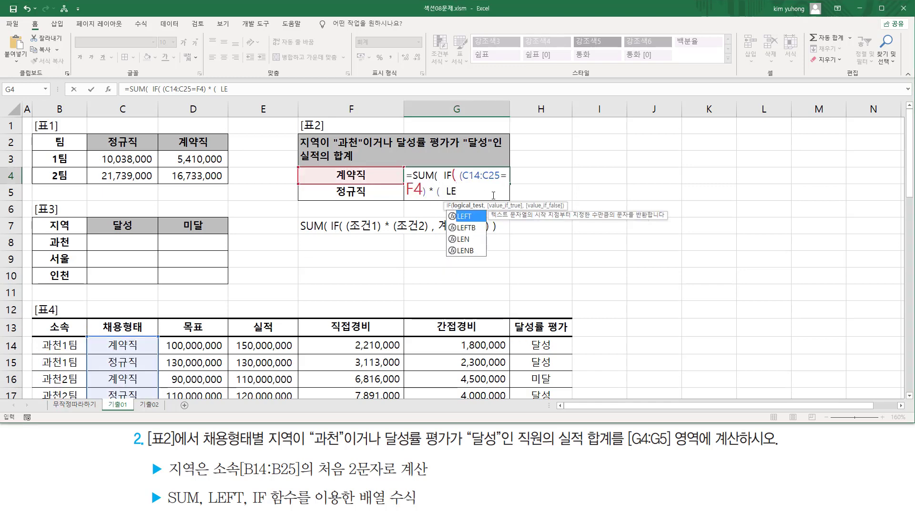
{"action": "key", "text": "Tab"}
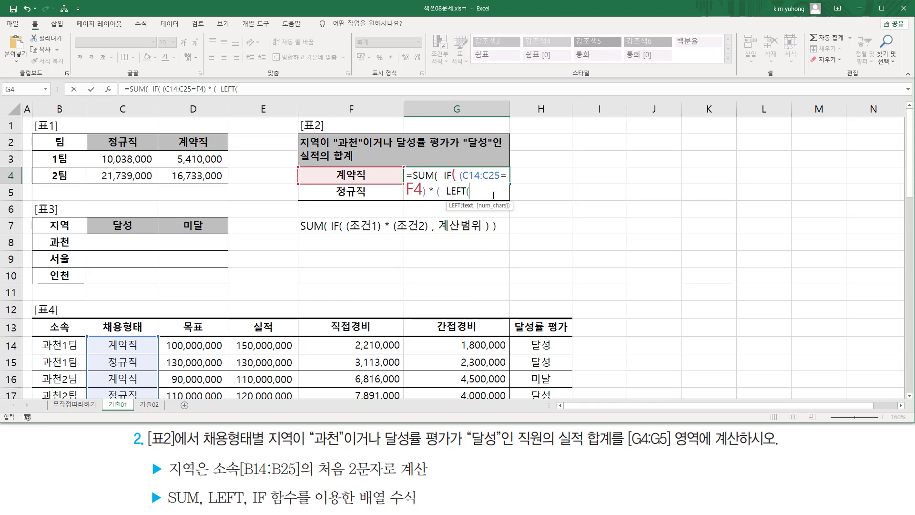
{"action": "left_click", "coordinate": [60, 346]}
{"action": "scroll", "coordinate": [83, 303], "scroll_direction": "down", "scroll_amount": 5}
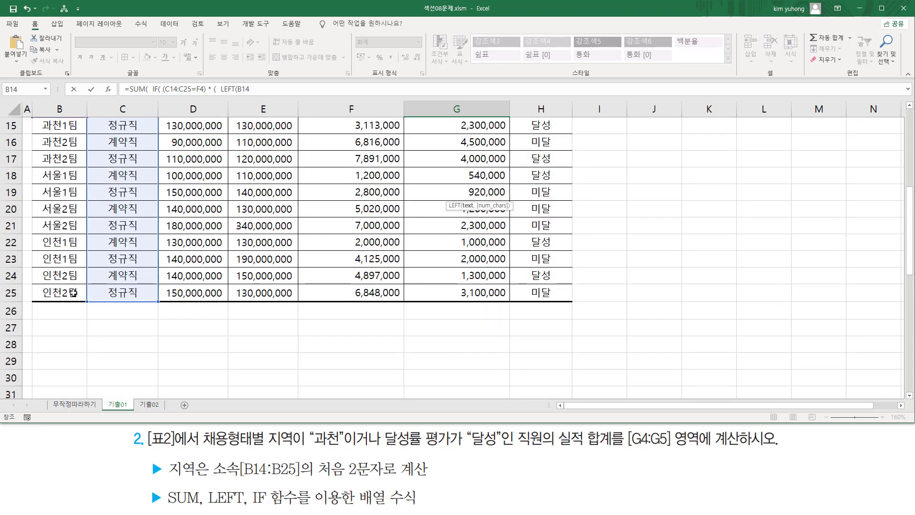
{"action": "left_click", "coordinate": [74, 294], "text": "shift"}
{"action": "scroll", "coordinate": [282, 272], "scroll_direction": "up", "scroll_amount": 5}
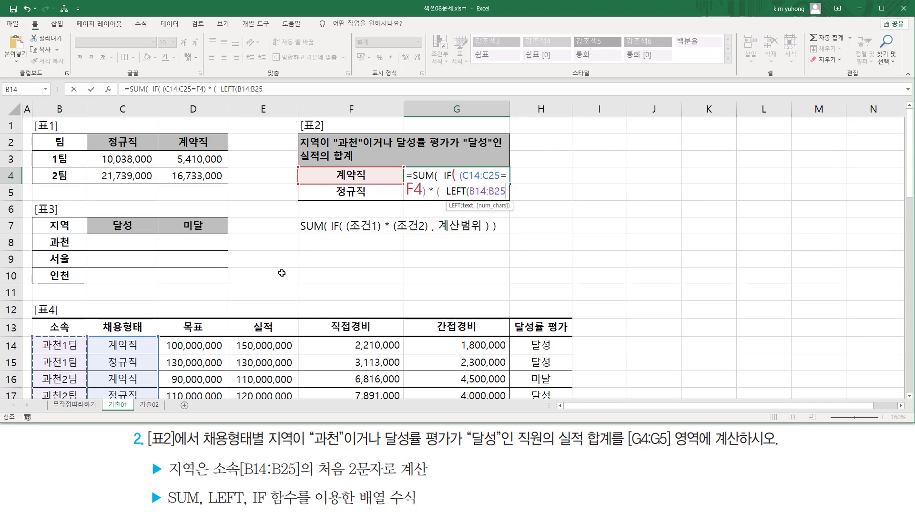
{"action": "type", "text": ",2"}
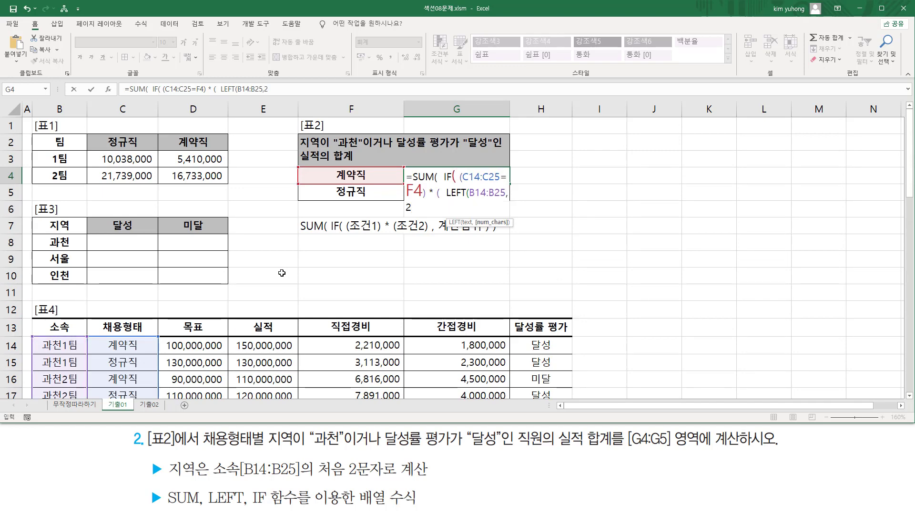
{"action": "type", "text": ") "}
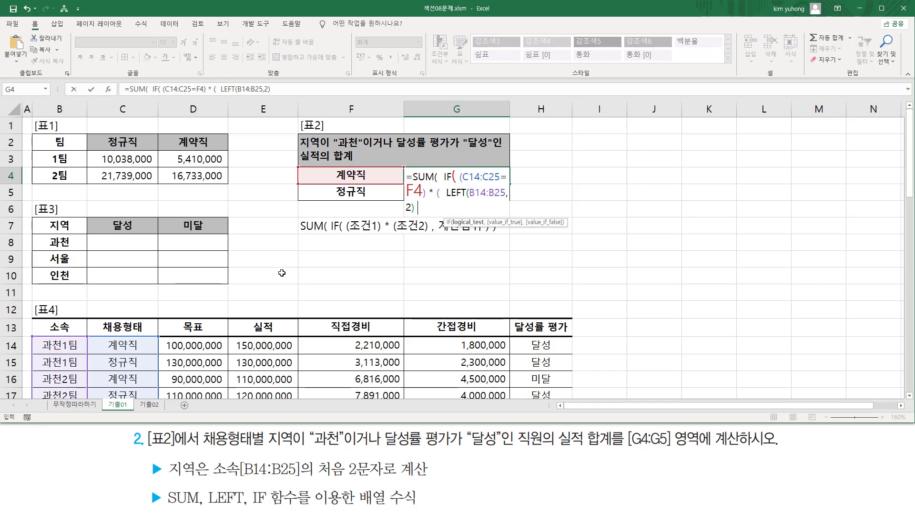
{"action": "type", "text": "=\"고"}
{"action": "type", "text": "천\" ) * ("}
Add the 달성률 평가 condition ( H14:H25="달성" ) to the G4 formula
{"action": "mouse_move", "coordinate": [401, 149]}
{"action": "left_mouse_down"}
{"action": "mouse_move", "coordinate": [490, 149]}
{"action": "mouse_move", "coordinate": [467, 134]}
{"action": "mouse_move", "coordinate": [495, 154]}
{"action": "left_mouse_up"}
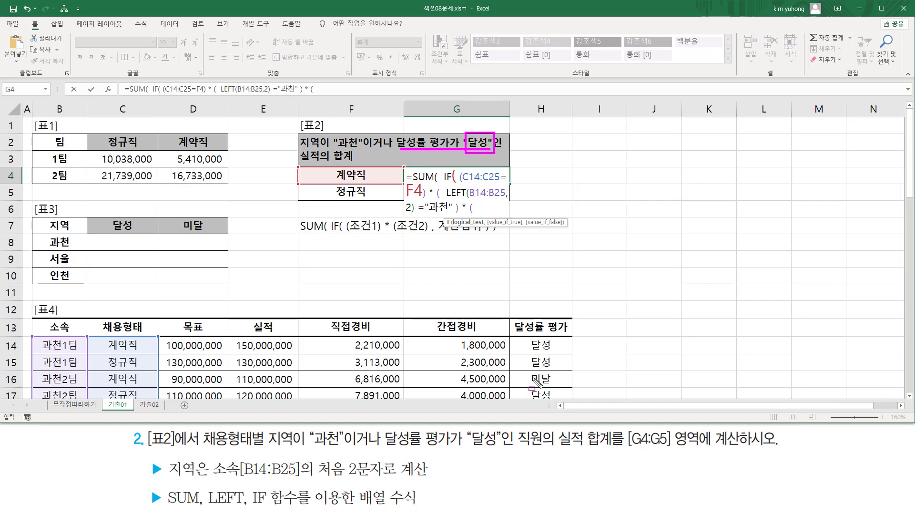
{"action": "mouse_move", "coordinate": [537, 381]}
{"action": "left_mouse_down"}
{"action": "mouse_move", "coordinate": [561, 386]}
{"action": "mouse_move", "coordinate": [562, 370]}
{"action": "left_mouse_up"}
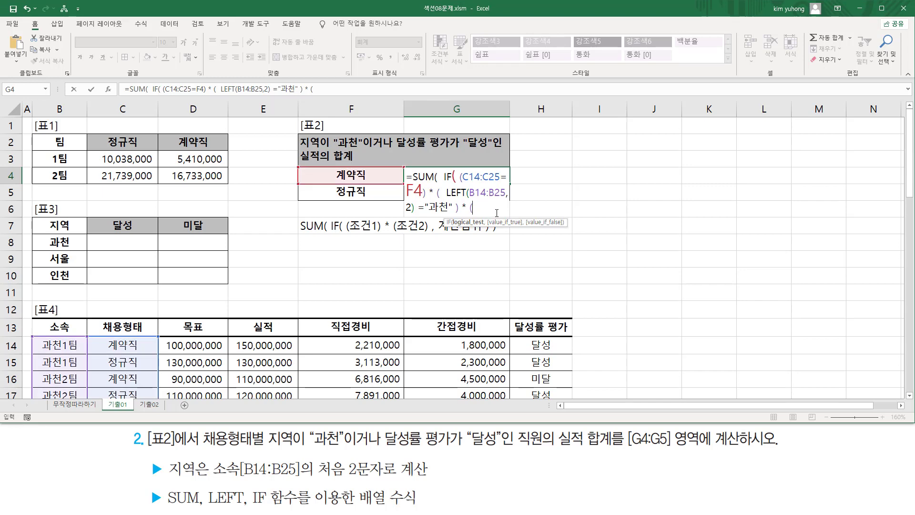
{"action": "scroll", "coordinate": [515, 267], "scroll_direction": "down", "scroll_amount": 3}
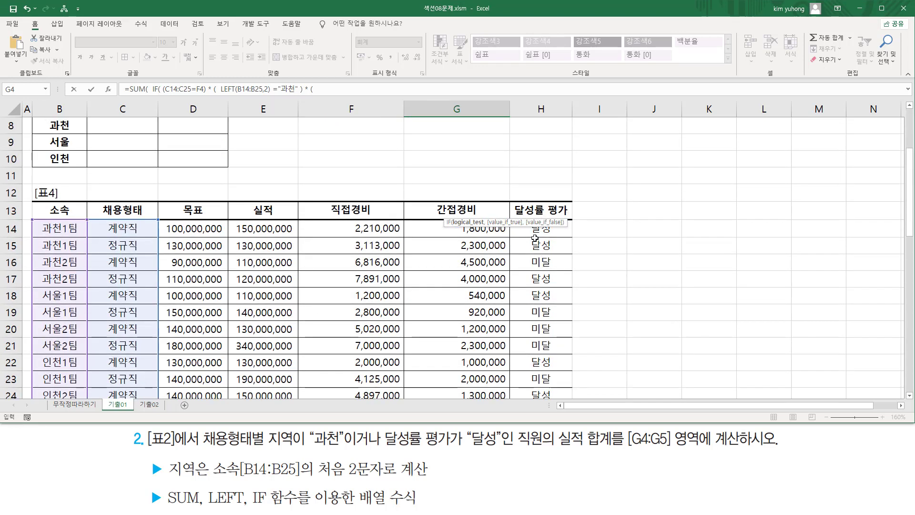
{"action": "left_click_drag", "start_coordinate": [534, 233], "coordinate": [534, 356]}
{"action": "scroll", "coordinate": [476, 308], "scroll_direction": "up", "scroll_amount": 4}
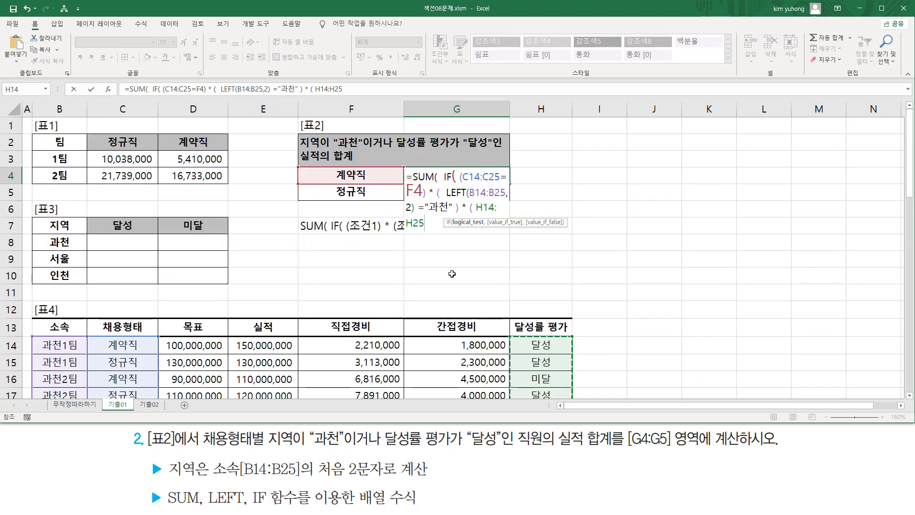
{"action": "type", "text": "=\"EK"}
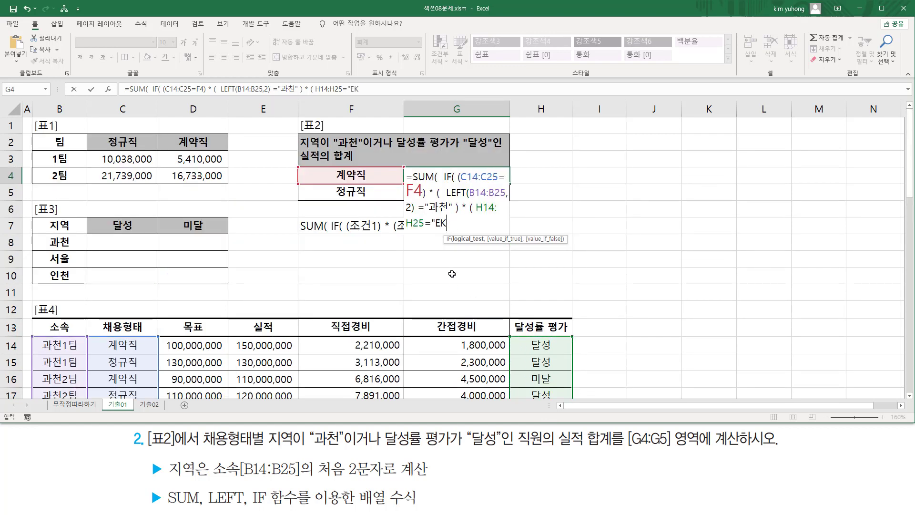
{"action": "key", "text": "BackSpace"}
{"action": "type", "text": "닰성"}
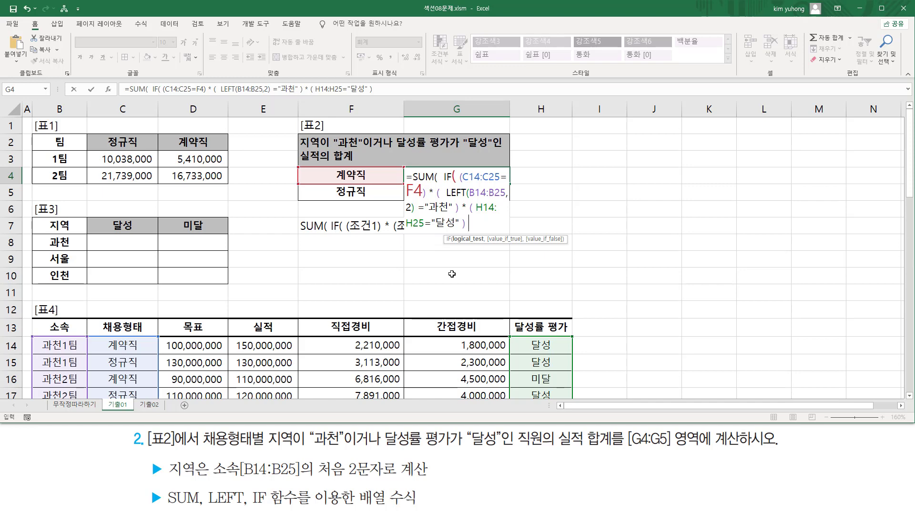
Add the 실적 range E14:E25 as the IF result in G4 and close the IF and SUM parentheses
{"action": "type", "text": ","}
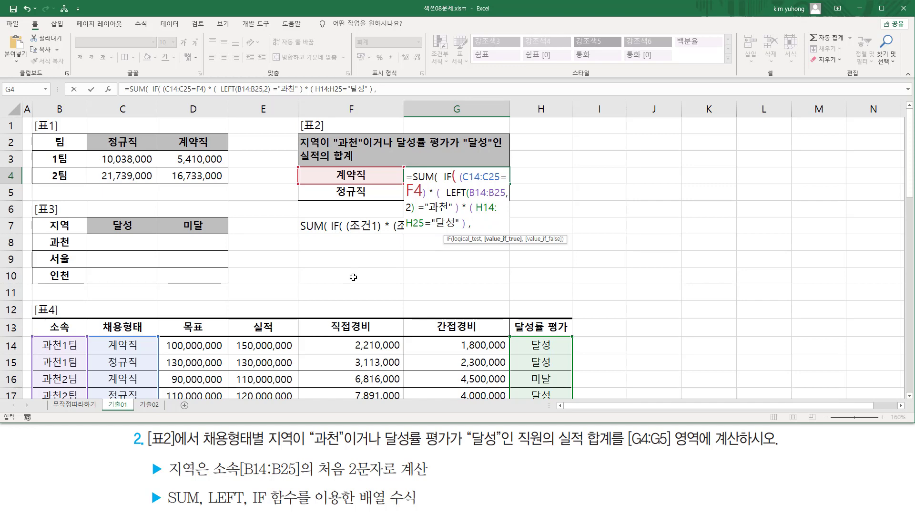
{"action": "scroll", "coordinate": [365, 272], "scroll_direction": "down", "scroll_amount": 2}
{"action": "left_click", "coordinate": [271, 229]}
{"action": "left_click_drag", "start_coordinate": [271, 229], "coordinate": [274, 365]}
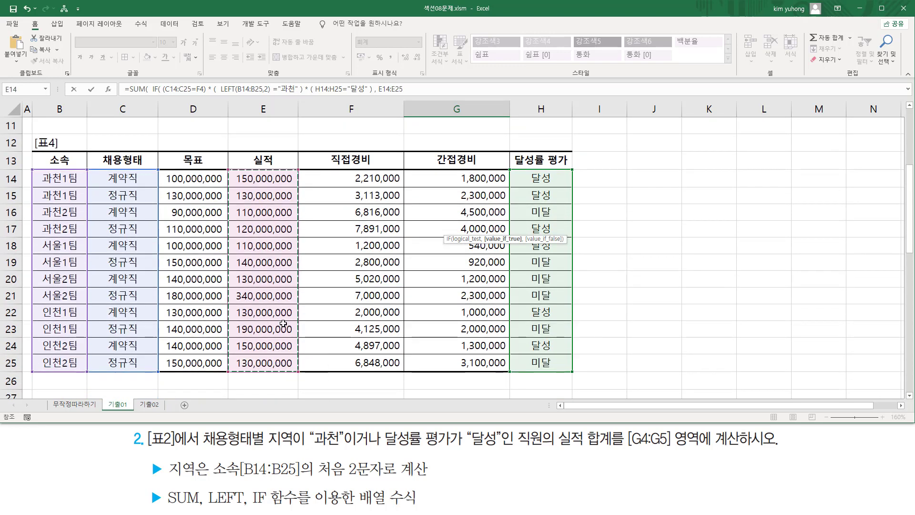
{"action": "scroll", "coordinate": [286, 322], "scroll_direction": "up", "scroll_amount": 4}
{"action": "type", "text": ")"}
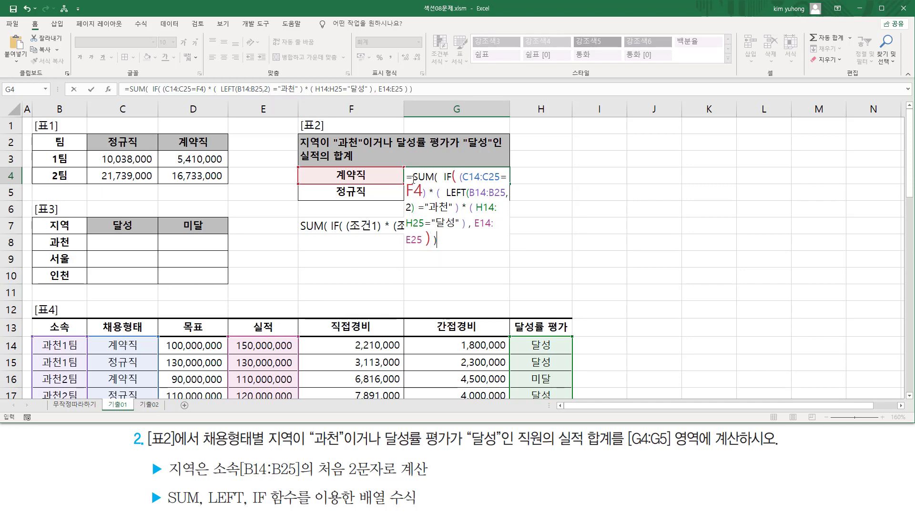
Compare the three conditions in the G4 formula with the 표2 heading, focusing on 이거나 and the operator between the 과천 and 달성 conditions
{"action": "left_click_drag", "start_coordinate": [409, 176], "coordinate": [452, 237]}
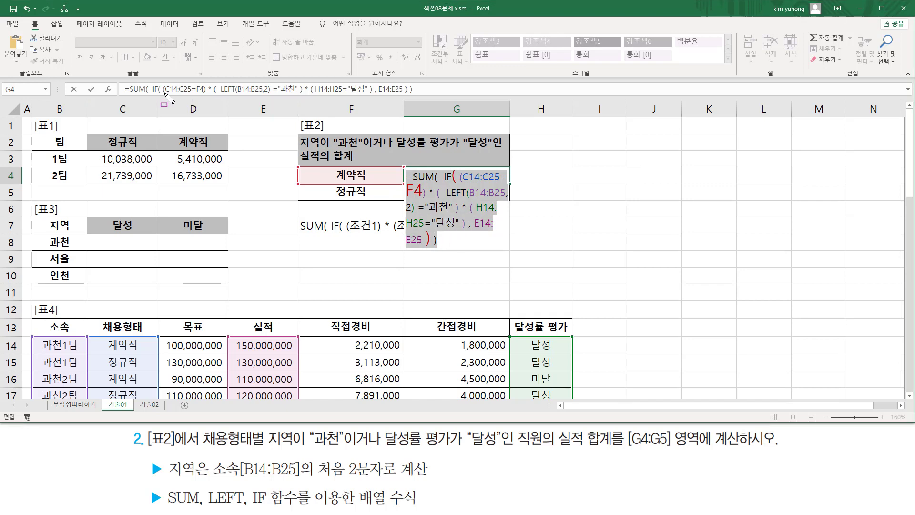
{"action": "left_click_drag", "start_coordinate": [164, 93], "coordinate": [205, 93]}
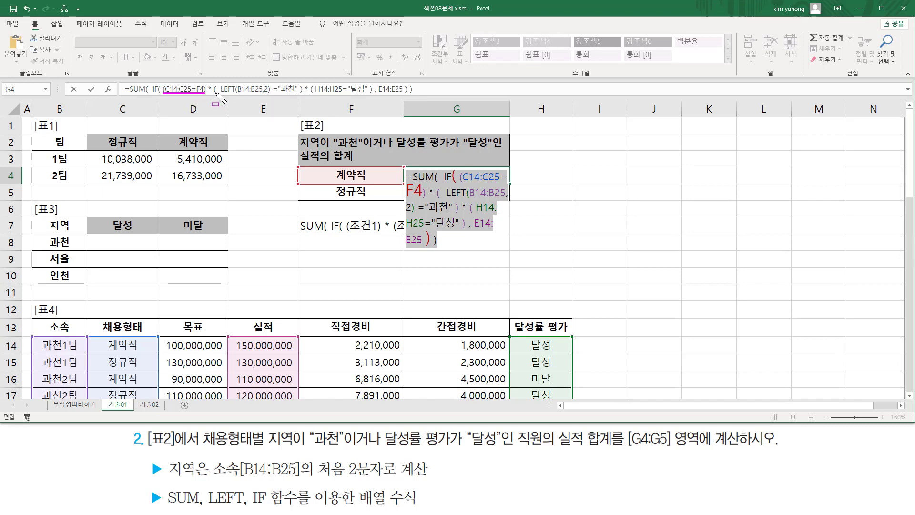
{"action": "left_click_drag", "start_coordinate": [219, 93], "coordinate": [302, 94]}
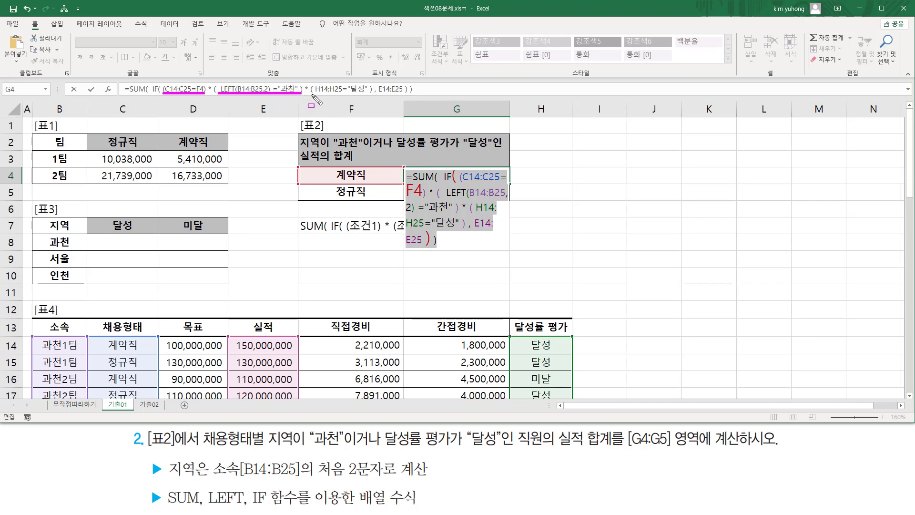
{"action": "left_click_drag", "start_coordinate": [312, 94], "coordinate": [370, 94]}
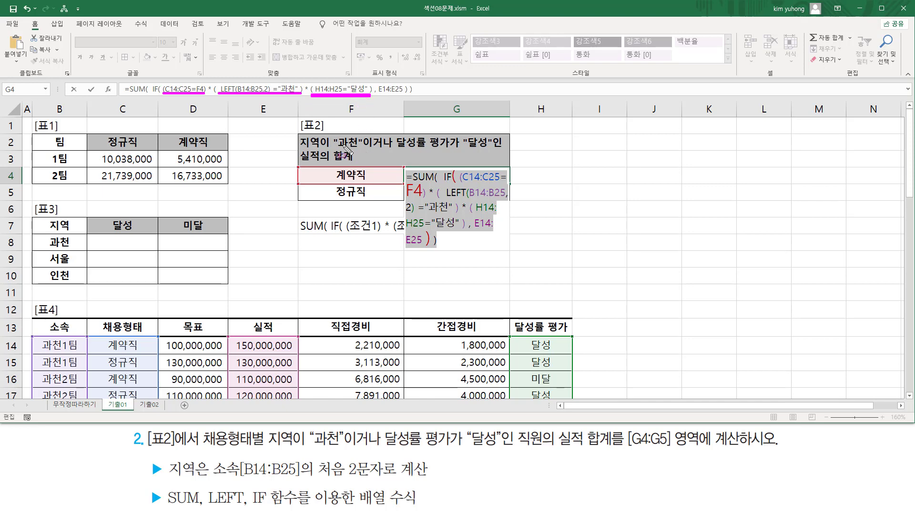
{"action": "mouse_move", "coordinate": [299, 132]}
{"action": "left_mouse_down"}
{"action": "mouse_move", "coordinate": [308, 146]}
{"action": "mouse_move", "coordinate": [508, 155]}
{"action": "left_mouse_up"}
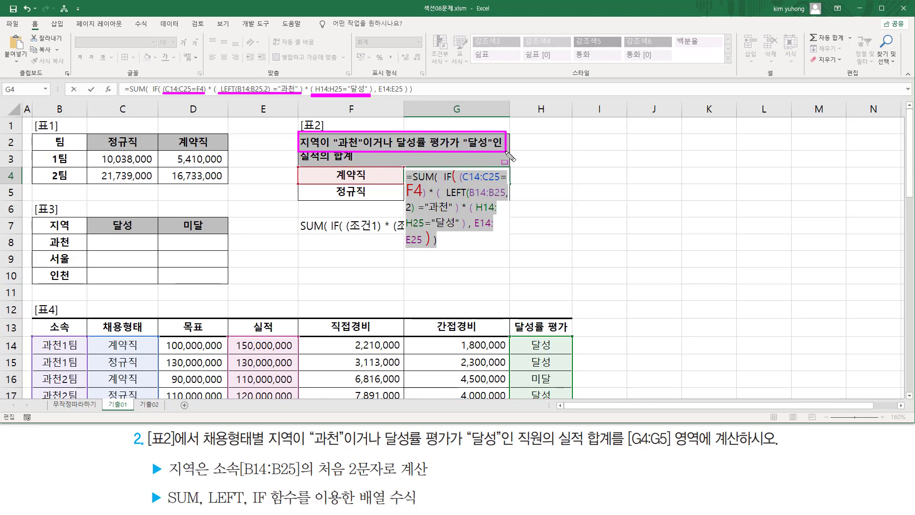
{"action": "left_click_drag", "start_coordinate": [364, 125], "coordinate": [395, 164]}
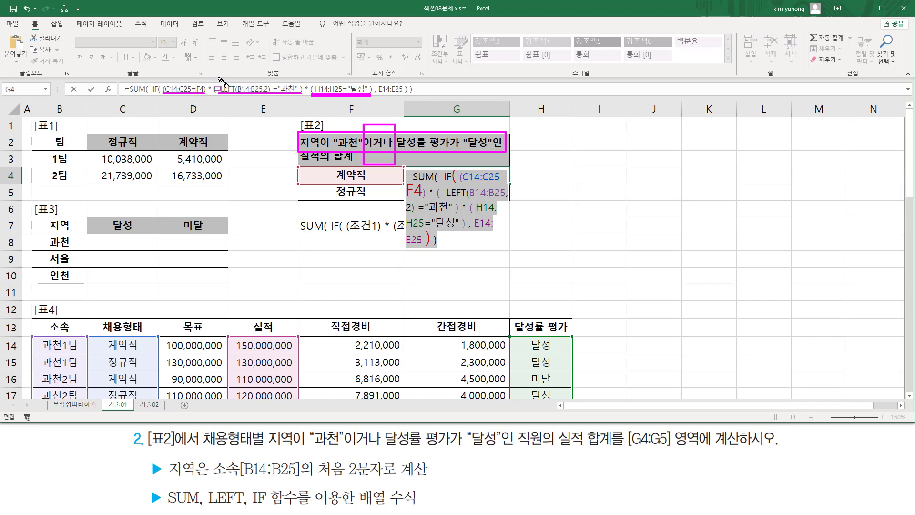
{"action": "mouse_move", "coordinate": [214, 75]}
{"action": "left_mouse_down"}
{"action": "mouse_move", "coordinate": [224, 102]}
{"action": "mouse_move", "coordinate": [372, 102]}
{"action": "left_mouse_up"}
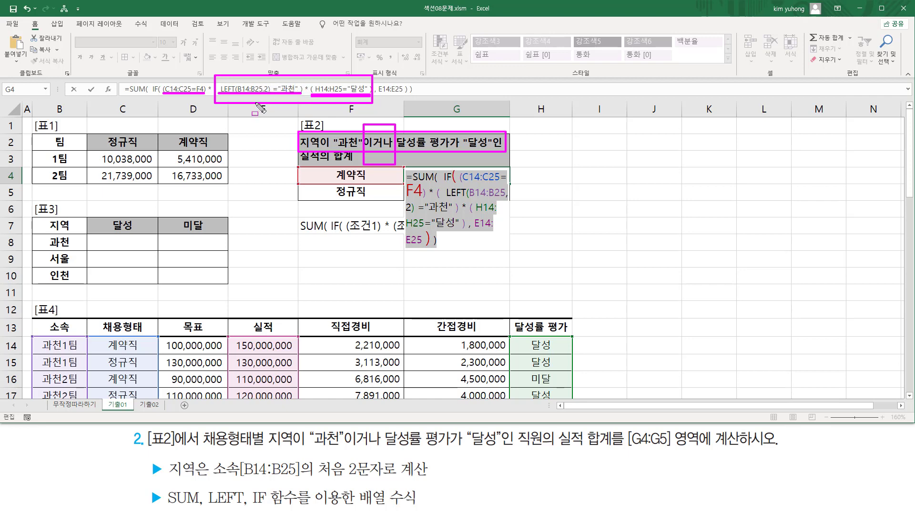
{"action": "left_click_drag", "start_coordinate": [304, 80], "coordinate": [309, 96]}
Replace the operator between the 과천 and 달성 conditions in the G4 formula with +
{"action": "key", "text": "Escape"}
{"action": "left_click", "coordinate": [307, 90]}
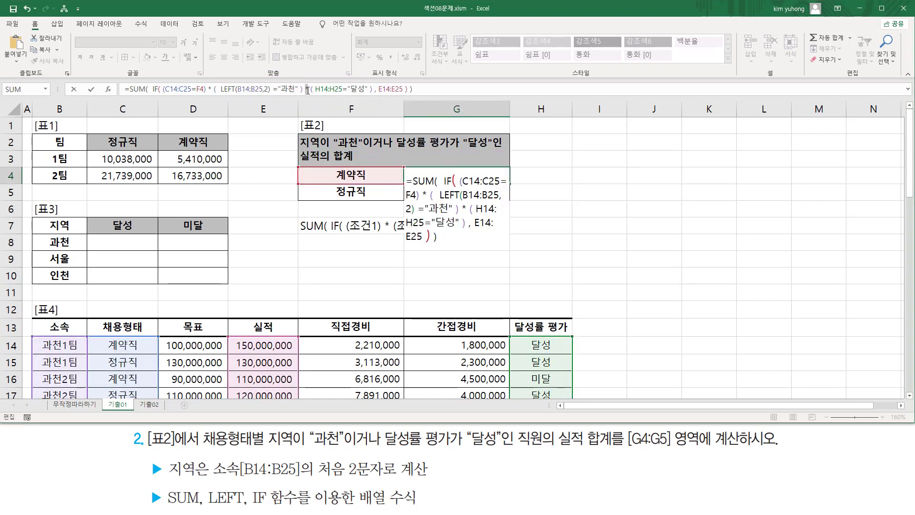
{"action": "double_click", "coordinate": [307, 89]}
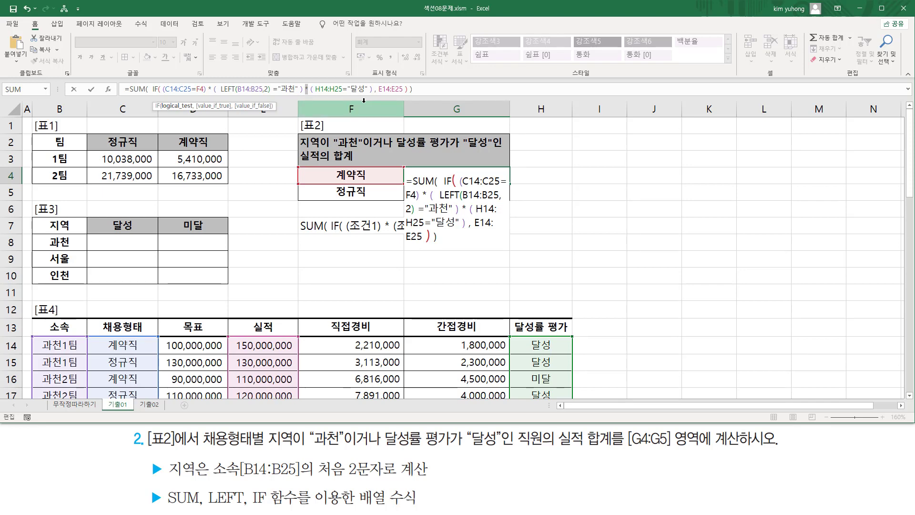
{"action": "type", "text": "+"}
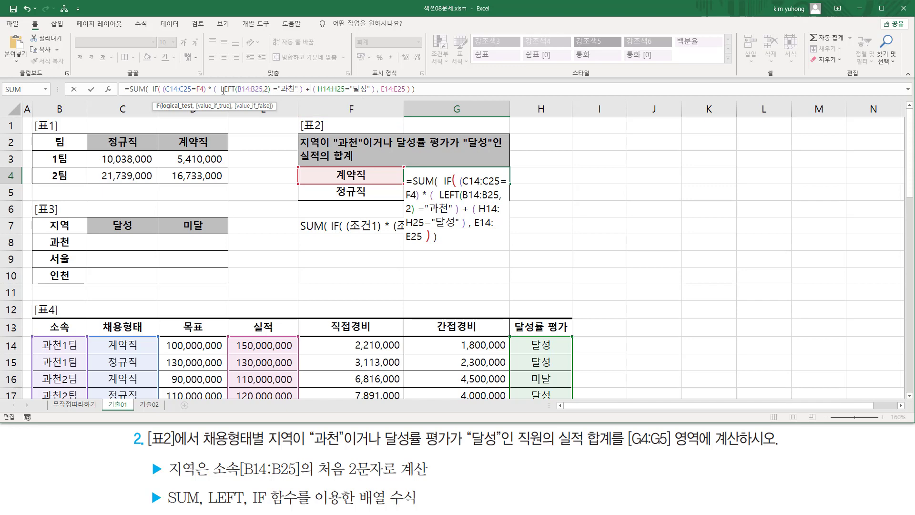
Enclose the 과천 and 달성 conditions of the G4 formula together in an outer pair of parentheses
{"action": "mouse_move", "coordinate": [217, 78]}
{"action": "left_mouse_down"}
{"action": "mouse_move", "coordinate": [402, 106]}
{"action": "mouse_move", "coordinate": [370, 110]}
{"action": "mouse_move", "coordinate": [379, 104]}
{"action": "left_mouse_up"}
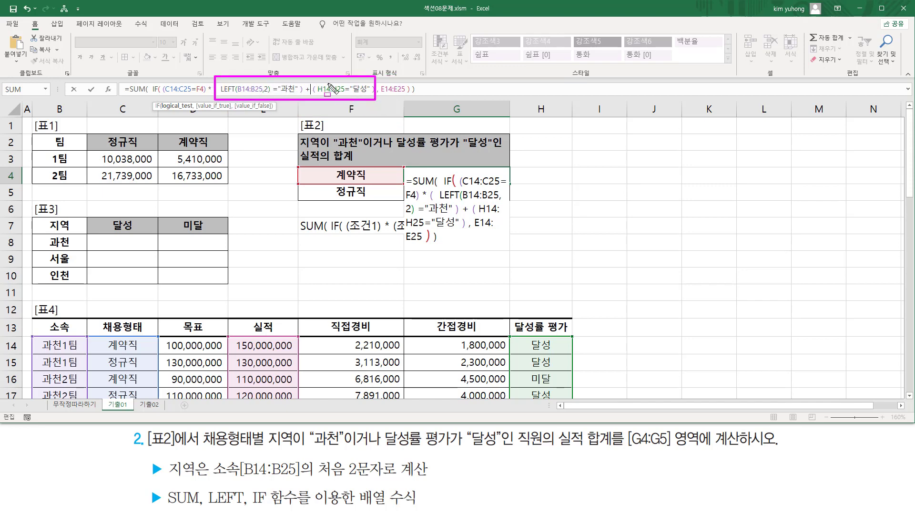
{"action": "left_click_drag", "start_coordinate": [162, 103], "coordinate": [210, 101]}
{"action": "key", "text": "Escape"}
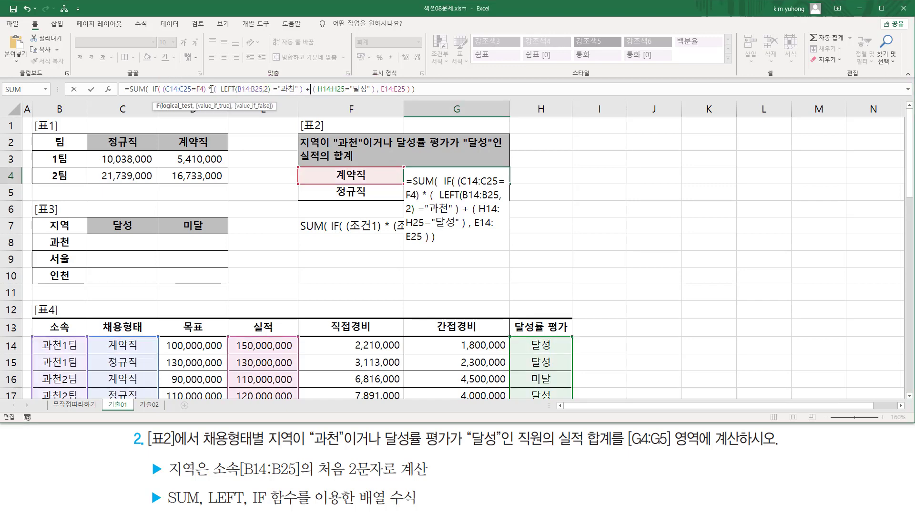
{"action": "left_click", "coordinate": [212, 89]}
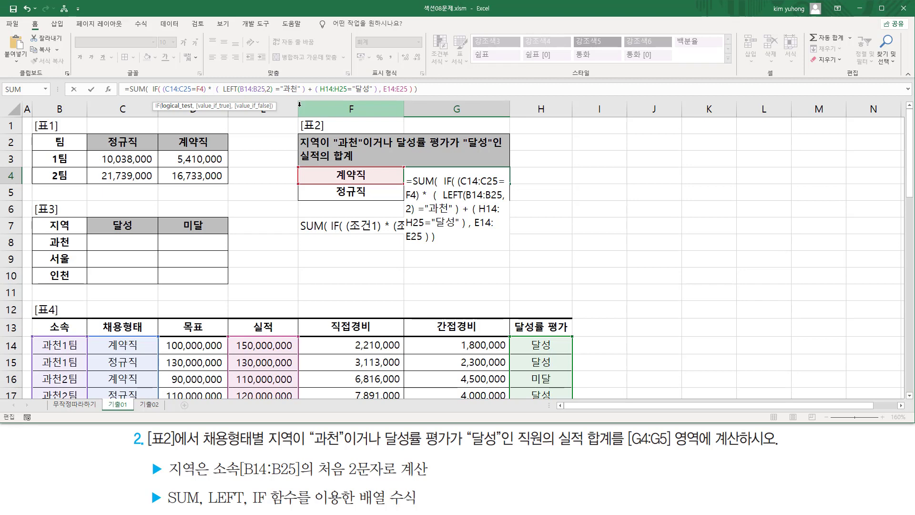
{"action": "type", "text": "("}
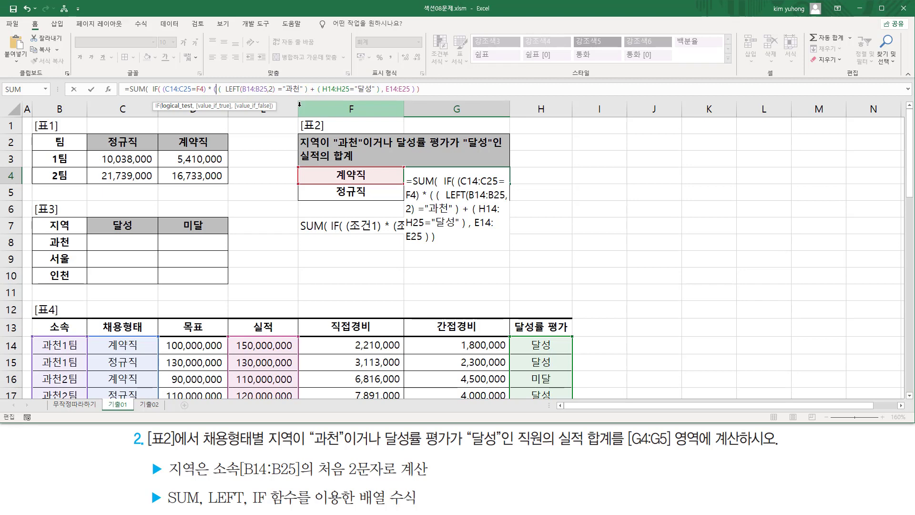
{"action": "left_click", "coordinate": [379, 90]}
{"action": "type", "text": ")"}
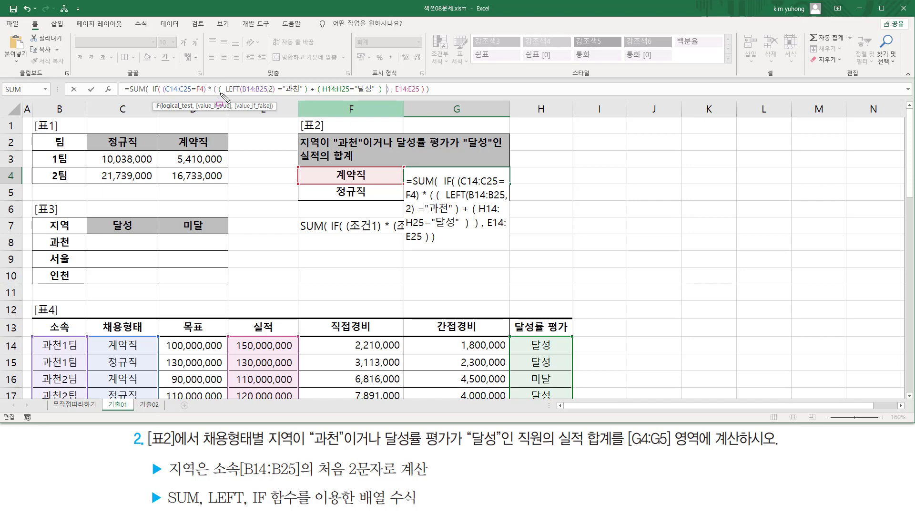
Check the grouping of the 과천 and 달성 conditions against the employment type condition, and commit G4 as an array formula
{"action": "left_click_drag", "start_coordinate": [220, 94], "coordinate": [381, 95]}
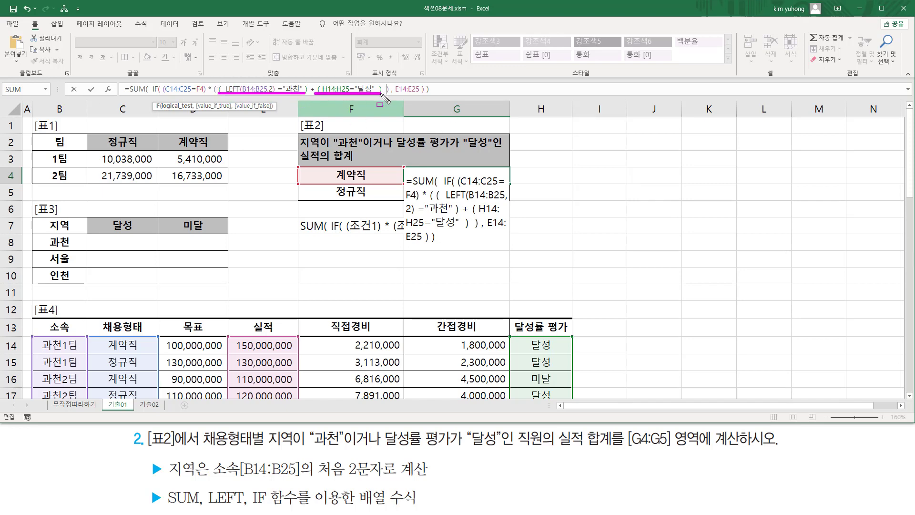
{"action": "key", "text": "Escape"}
{"action": "left_click", "coordinate": [227, 88]}
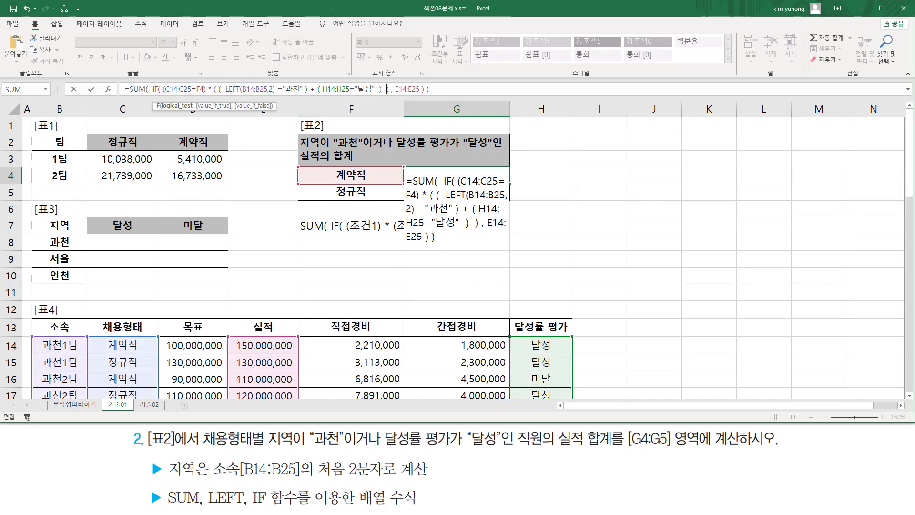
{"action": "left_click_drag", "start_coordinate": [218, 89], "coordinate": [387, 89]}
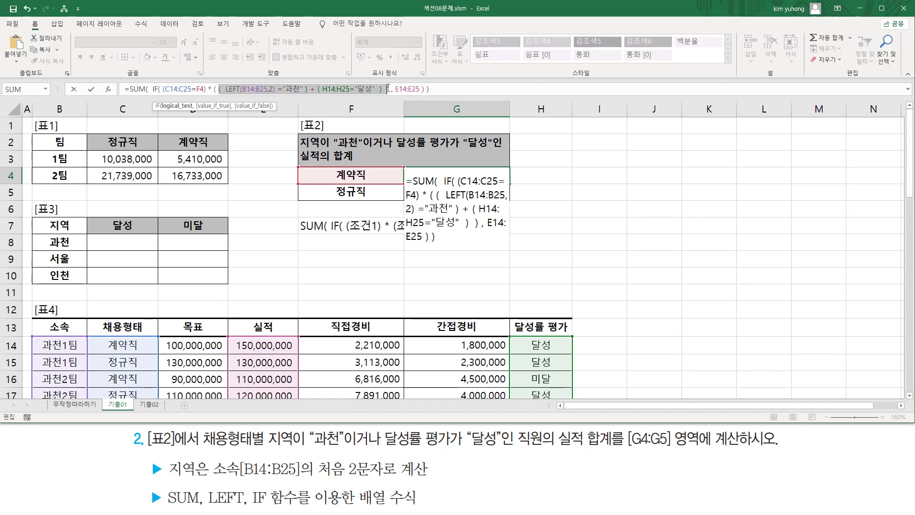
{"action": "left_click", "coordinate": [346, 89]}
{"action": "mouse_move", "coordinate": [221, 94]}
{"action": "left_mouse_down"}
{"action": "mouse_move", "coordinate": [308, 94]}
{"action": "mouse_move", "coordinate": [306, 82]}
{"action": "mouse_move", "coordinate": [324, 95]}
{"action": "mouse_move", "coordinate": [384, 97]}
{"action": "left_mouse_up"}
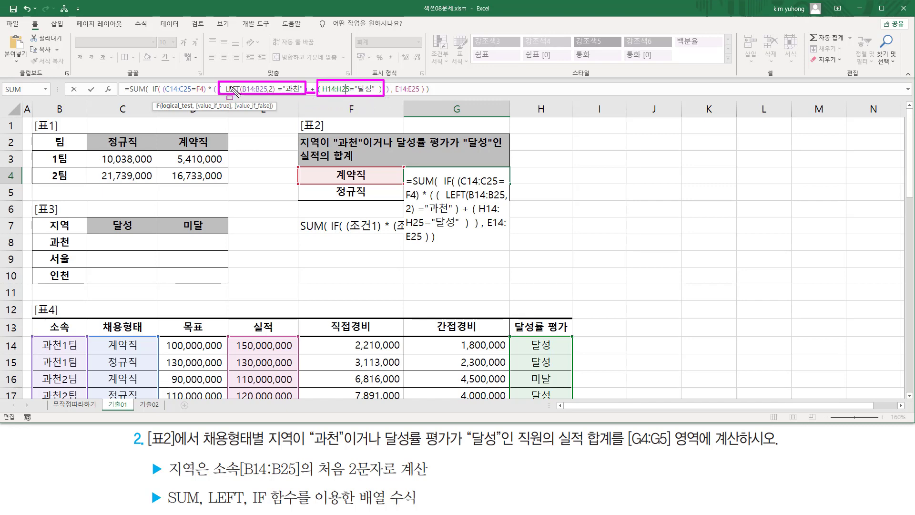
{"action": "mouse_move", "coordinate": [214, 75]}
{"action": "left_mouse_down"}
{"action": "mouse_move", "coordinate": [312, 99]}
{"action": "mouse_move", "coordinate": [398, 100]}
{"action": "mouse_move", "coordinate": [391, 98]}
{"action": "left_mouse_up"}
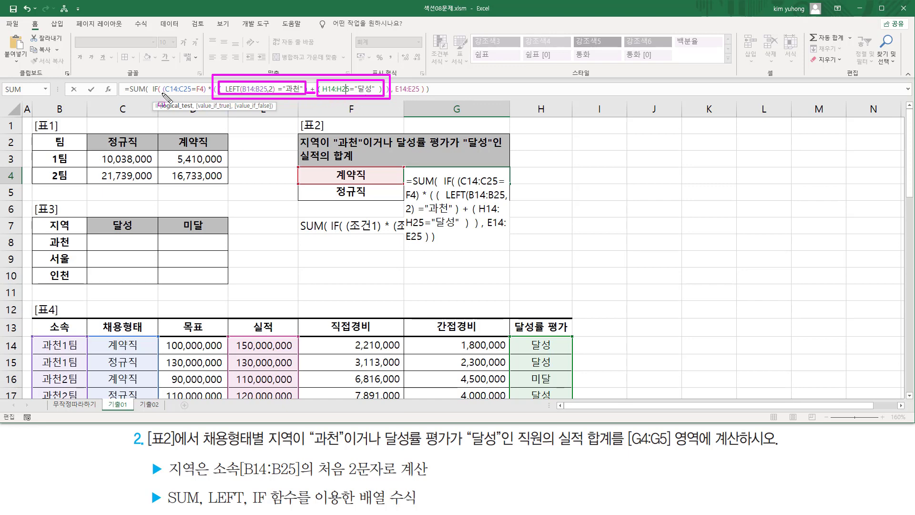
{"action": "left_click_drag", "start_coordinate": [163, 94], "coordinate": [205, 94]}
{"action": "key", "text": "Escape"}
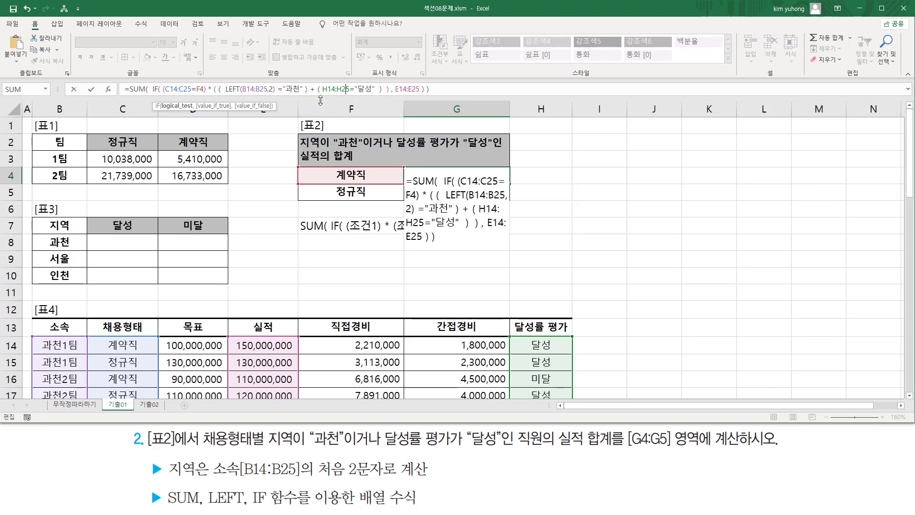
{"action": "key", "text": "ctrl+shift+Return"}
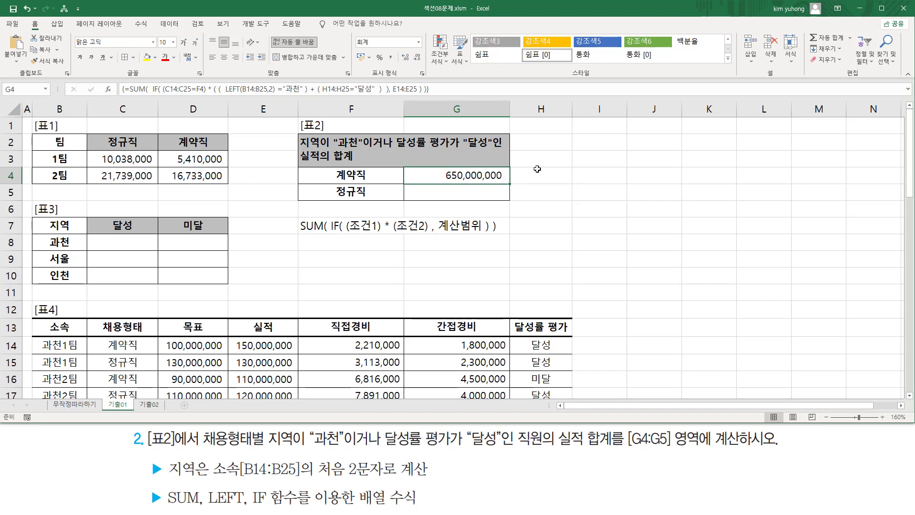
Enter TRUE in cell I2 as the first value of a small truth table beside 표2
{"action": "left_click", "coordinate": [601, 167]}
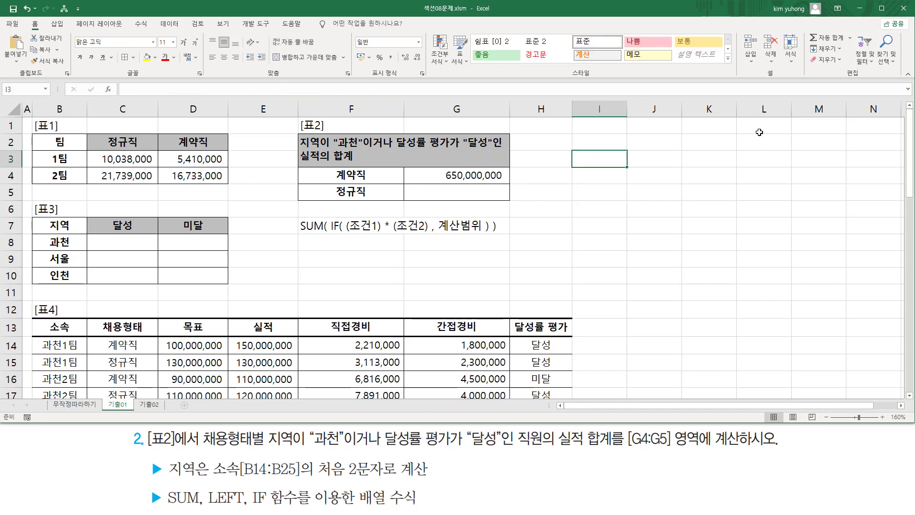
{"action": "key", "text": "Up"}
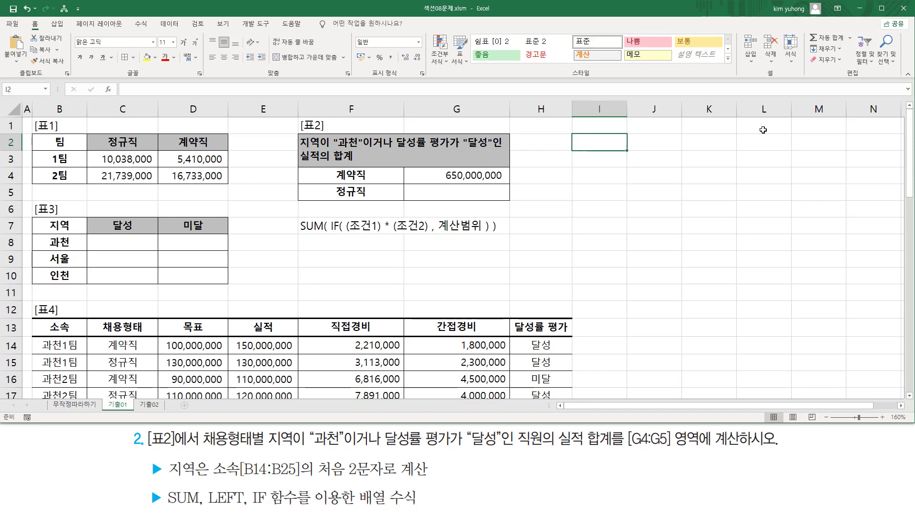
{"action": "type", "text": "ㅅ겯"}
{"action": "key", "text": "BackSpace"}
{"action": "key", "text": "BackSpace"}
{"action": "key", "text": "BackSpace"}
{"action": "key", "text": "BackSpace"}
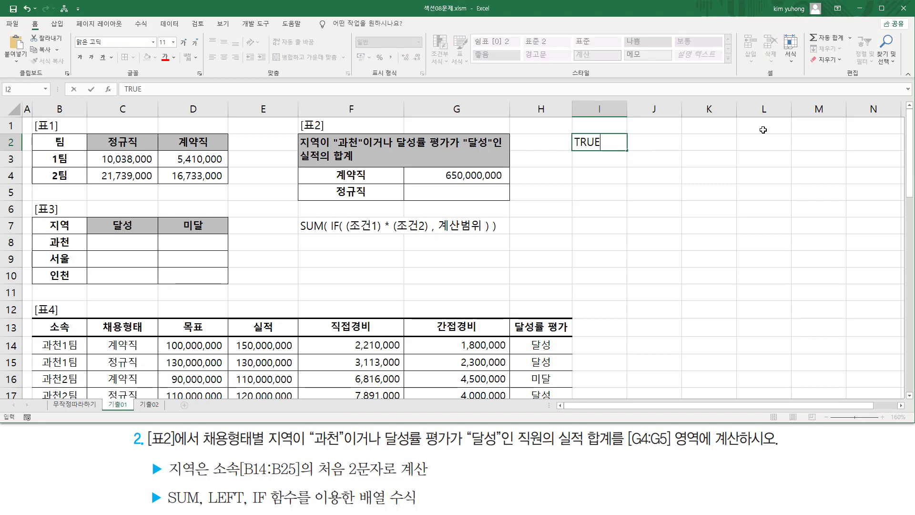
{"action": "key", "text": "Return"}
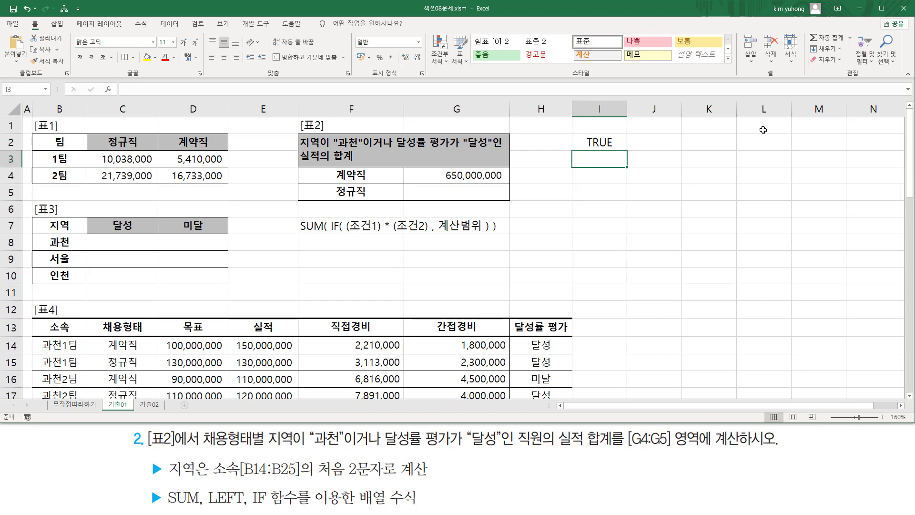
Copy the TRUE value from I2 into J2
{"action": "key", "text": "Right"}
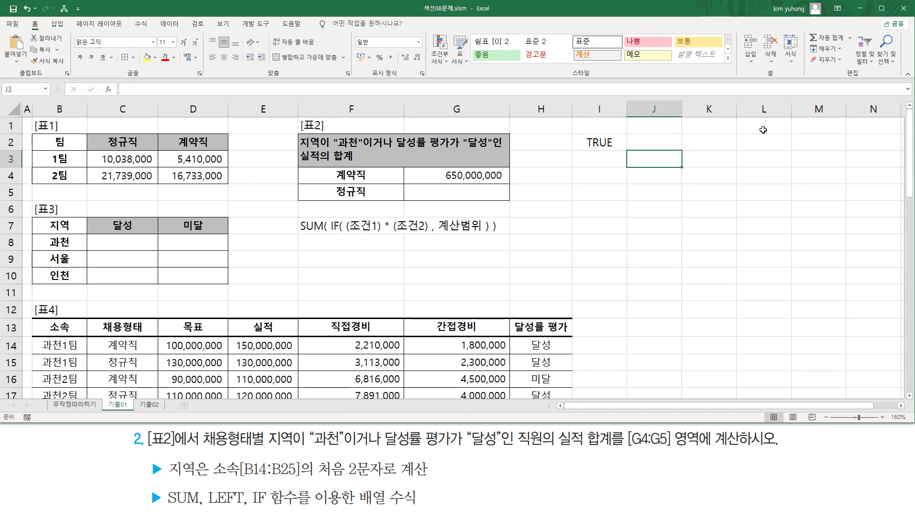
{"action": "key", "text": "Left"}
{"action": "key", "text": "Up"}
{"action": "key", "text": "Right"}
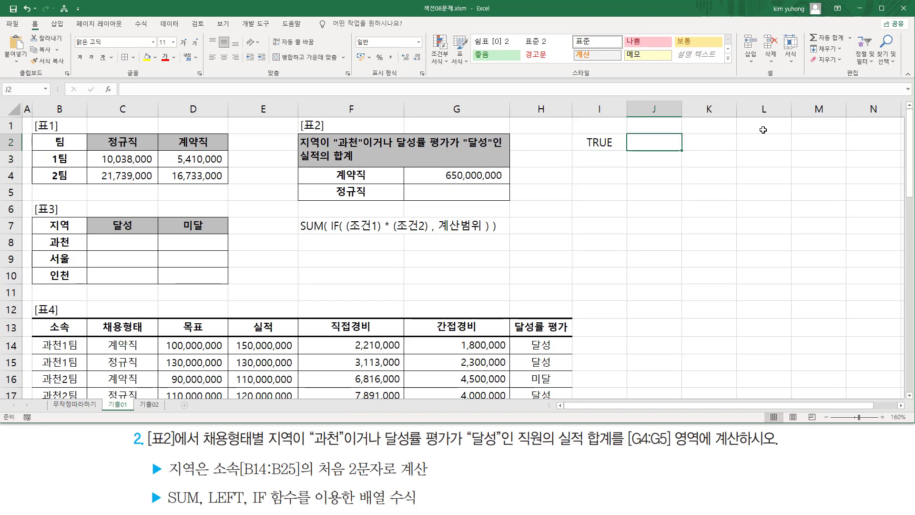
{"action": "key", "text": "Left"}
{"action": "key", "text": "ctrl+c"}
{"action": "key", "text": "Right"}
{"action": "key", "text": "ctrl+v"}
{"action": "key", "text": "Down"}
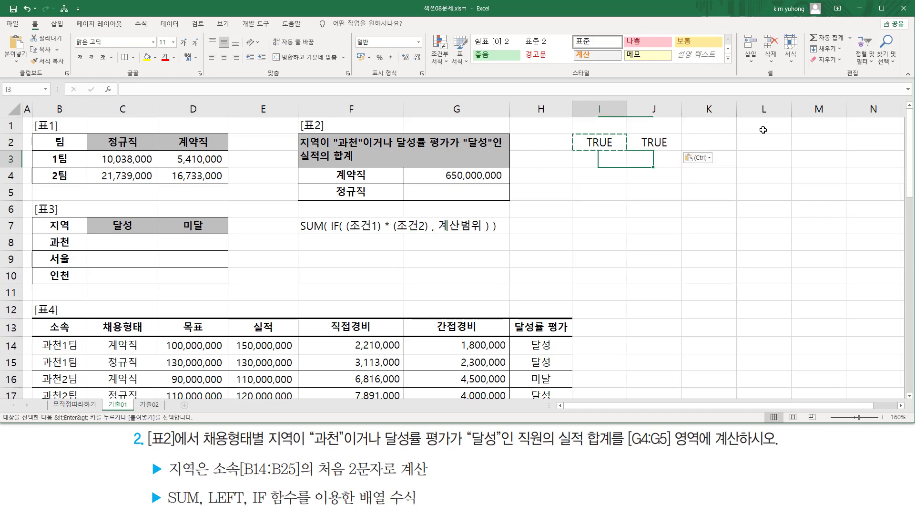
Paste the copied TRUE value into I3 and J4
{"action": "key", "text": "Left"}
{"action": "key", "text": "ctrl+v"}
{"action": "key", "text": "Down"}
{"action": "key", "text": "Right"}
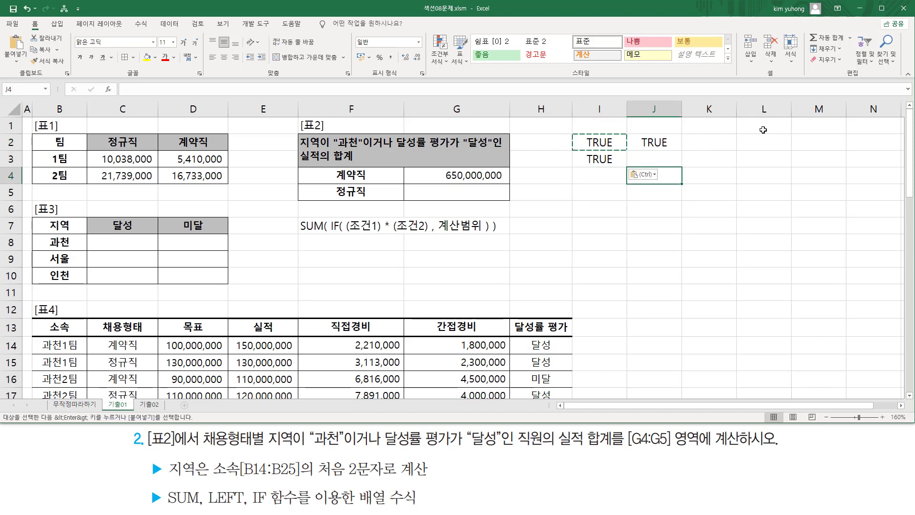
{"action": "key", "text": "ctrl+v"}
{"action": "key", "text": "Down"}
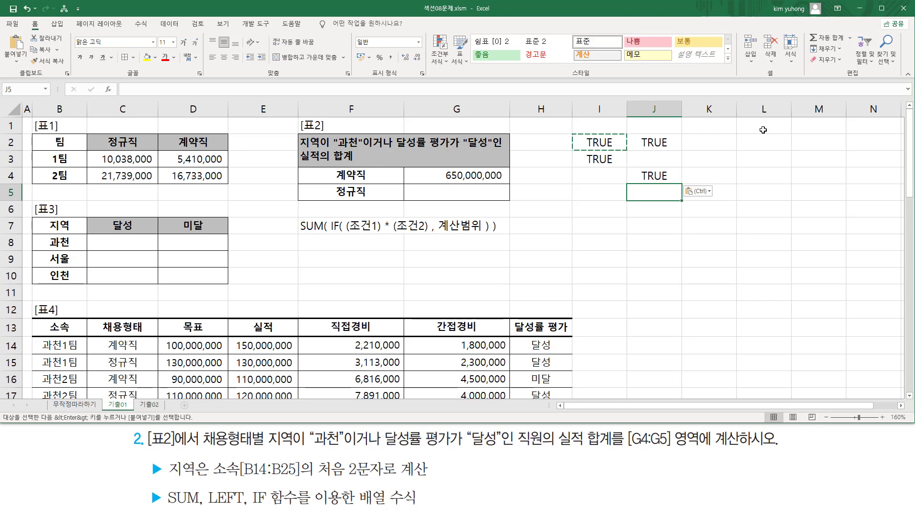
Enter FALSE in cell J3 of the truth table
{"action": "key", "text": "Left"}
{"action": "key", "text": "Up"}
{"action": "key", "text": "Up"}
{"action": "key", "text": "Right"}
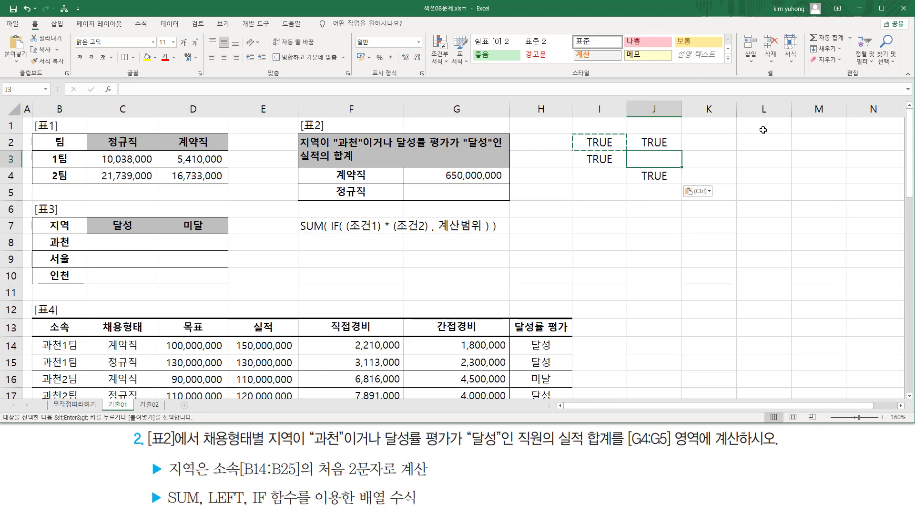
{"action": "type", "text": "FA"}
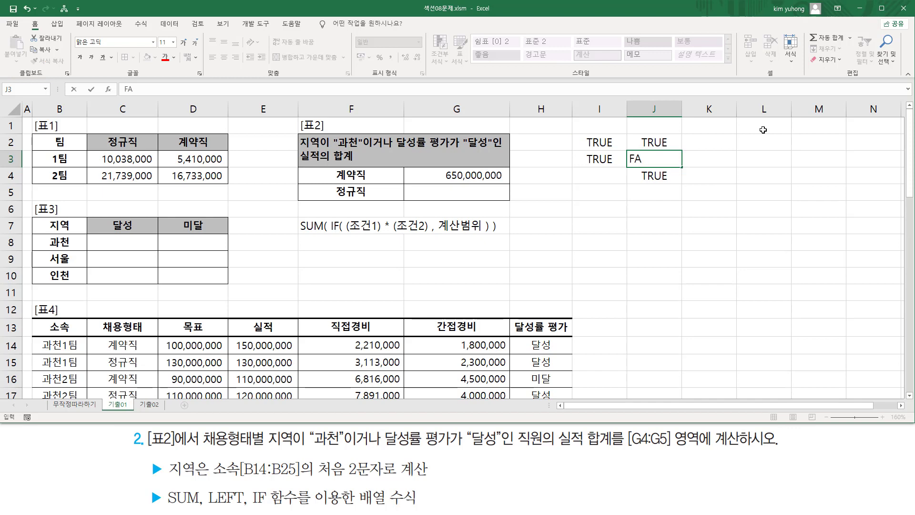
{"action": "type", "text": "LSE"}
{"action": "key", "text": "Return"}
Copy the FALSE value from J3 into I4
{"action": "key", "text": "Up"}
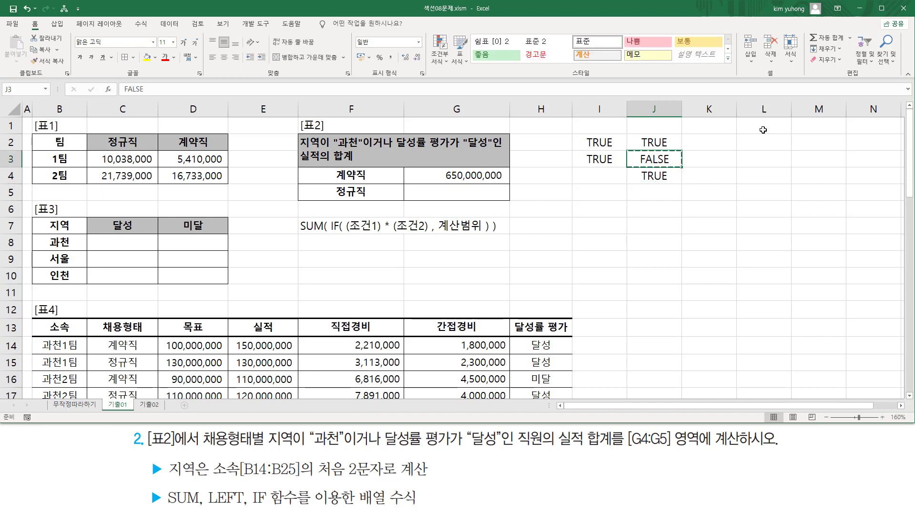
{"action": "key", "text": "ctrl+c"}
{"action": "key", "text": "Down"}
{"action": "key", "text": "Left"}
{"action": "key", "text": "ctrl+v"}
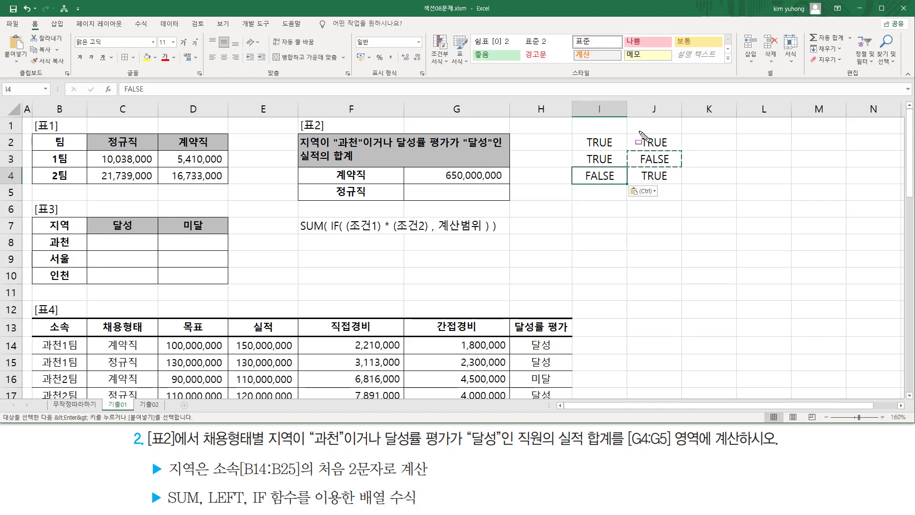
{"action": "left_click_drag", "start_coordinate": [578, 166], "coordinate": [616, 184]}
{"action": "left_click_drag", "start_coordinate": [635, 152], "coordinate": [679, 166]}
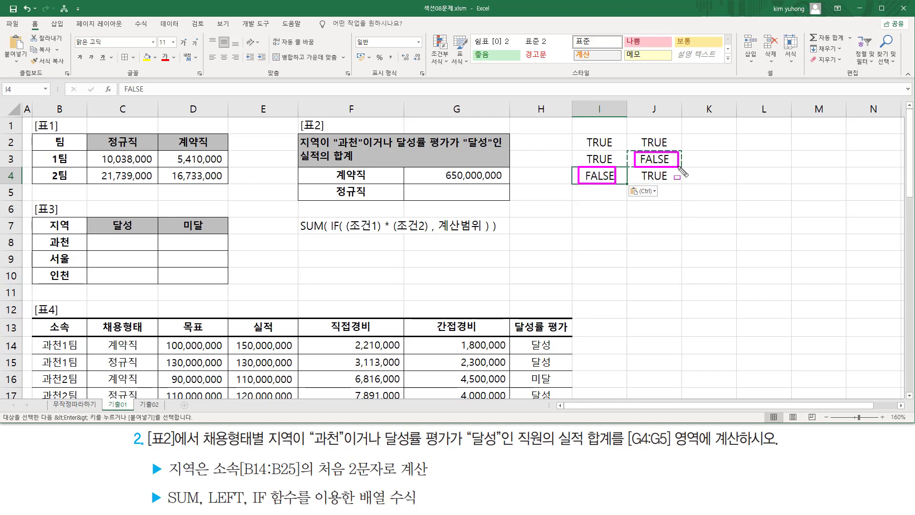
{"action": "key", "text": "Escape"}
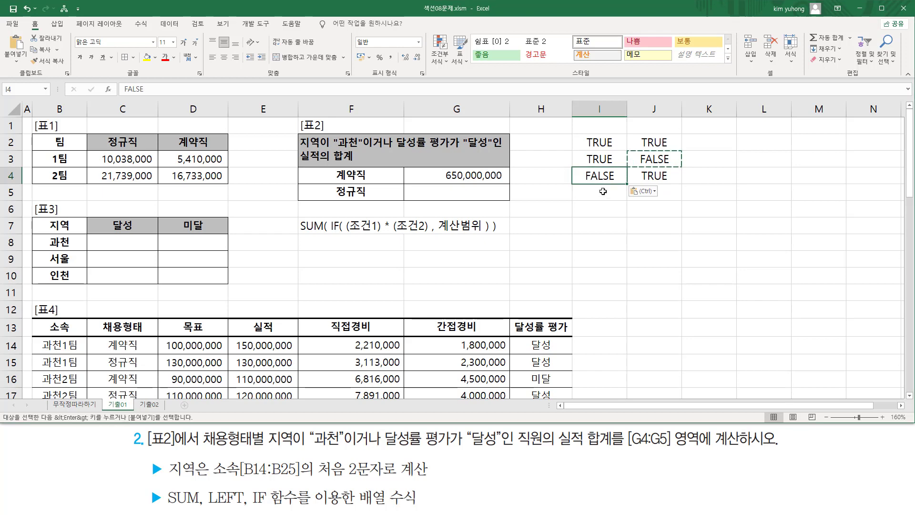
Paste the copied FALSE value into I5 and J5 and end the copy mode
{"action": "key", "text": "Down"}
{"action": "key", "text": "ctrl+v"}
{"action": "left_click", "coordinate": [667, 194]}
{"action": "key", "text": "ctrl+v"}
{"action": "left_click", "coordinate": [609, 243]}
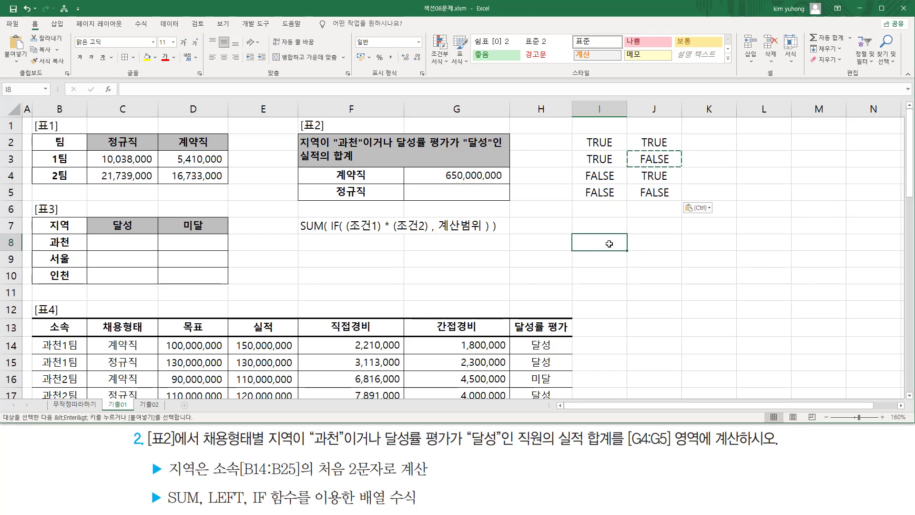
{"action": "key", "text": "Escape"}
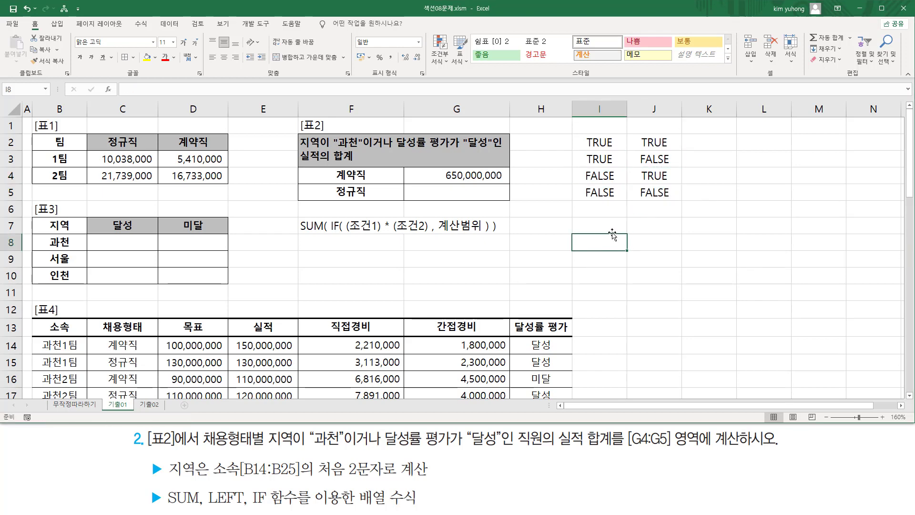
Enter the formula =I2*J2 in K2 to multiply the first pair of truth values
{"action": "left_click_drag", "start_coordinate": [574, 135], "coordinate": [682, 204]}
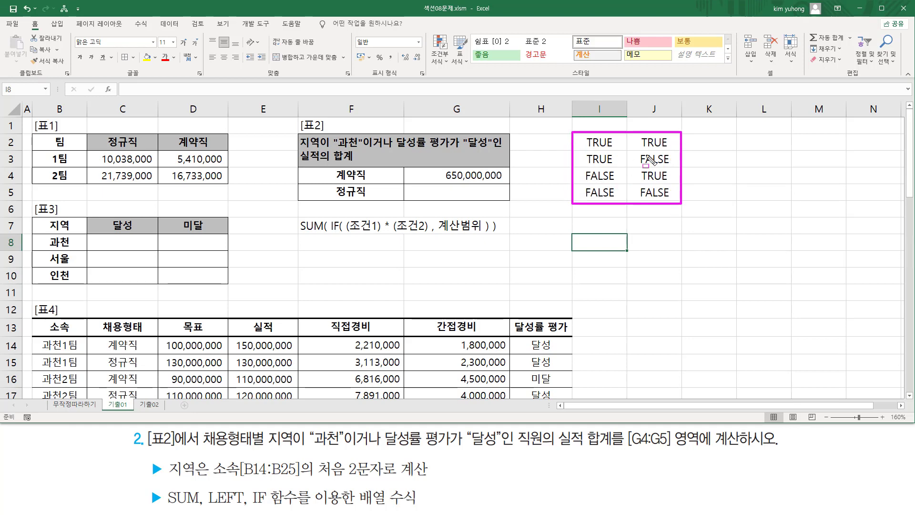
{"action": "left_click", "coordinate": [698, 140]}
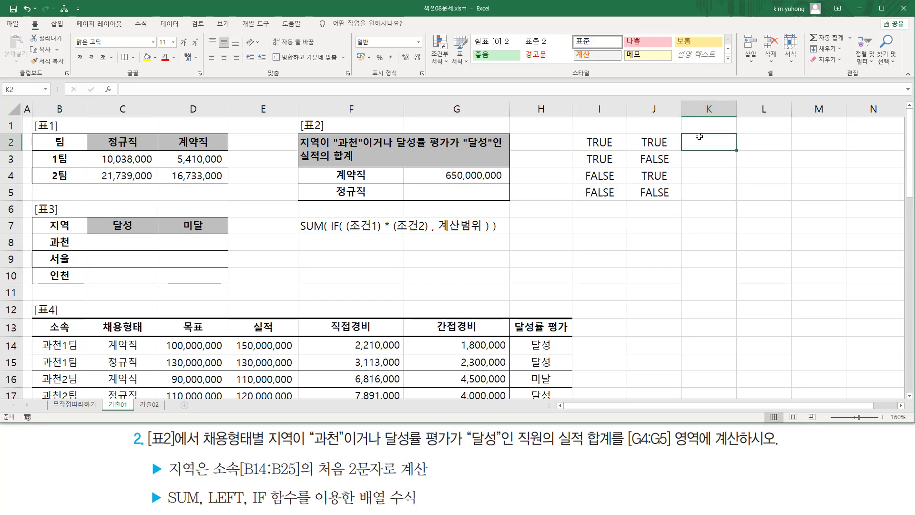
{"action": "type", "text": "="}
{"action": "key", "text": "Left"}
{"action": "key", "text": "Left"}
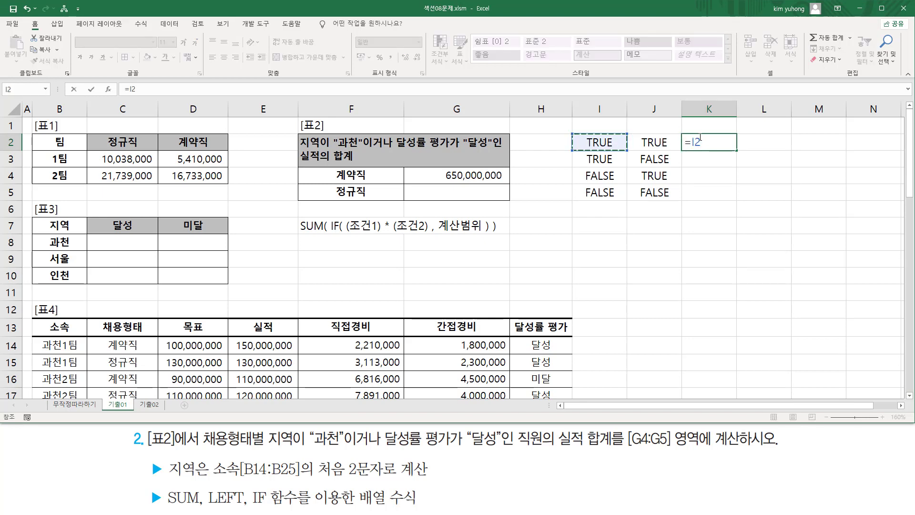
{"action": "type", "text": "*"}
{"action": "key", "text": "Left"}
{"action": "key", "text": "Return"}
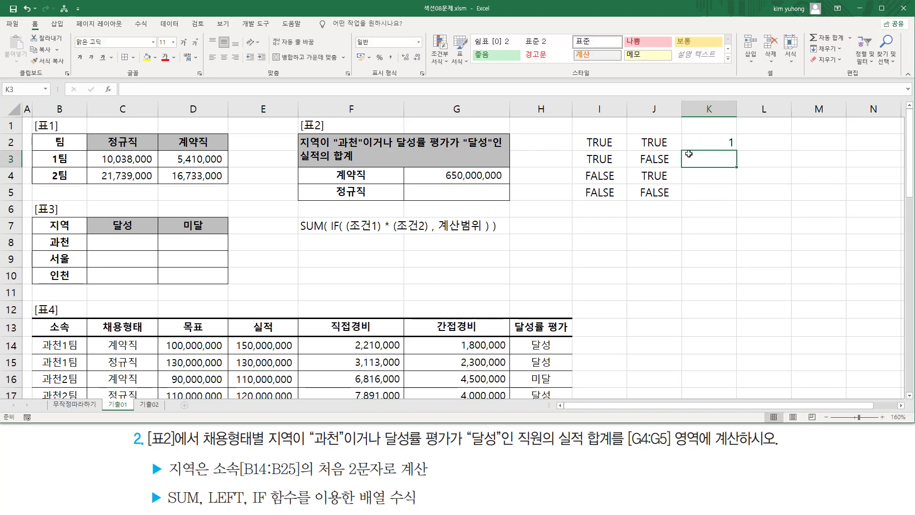
Fill the product formula from K2 down through K5
{"action": "left_click", "coordinate": [698, 142]}
{"action": "left_click_drag", "start_coordinate": [737, 151], "coordinate": [738, 195]}
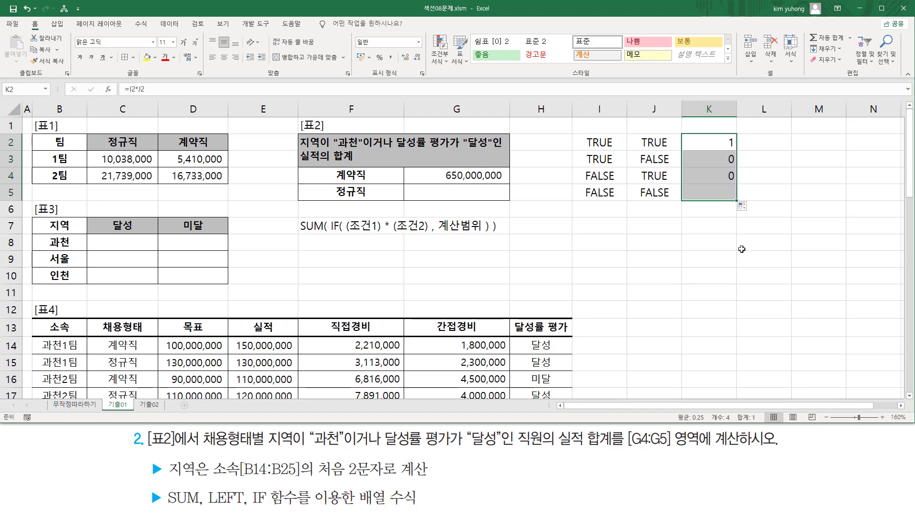
{"action": "left_click", "coordinate": [709, 239]}
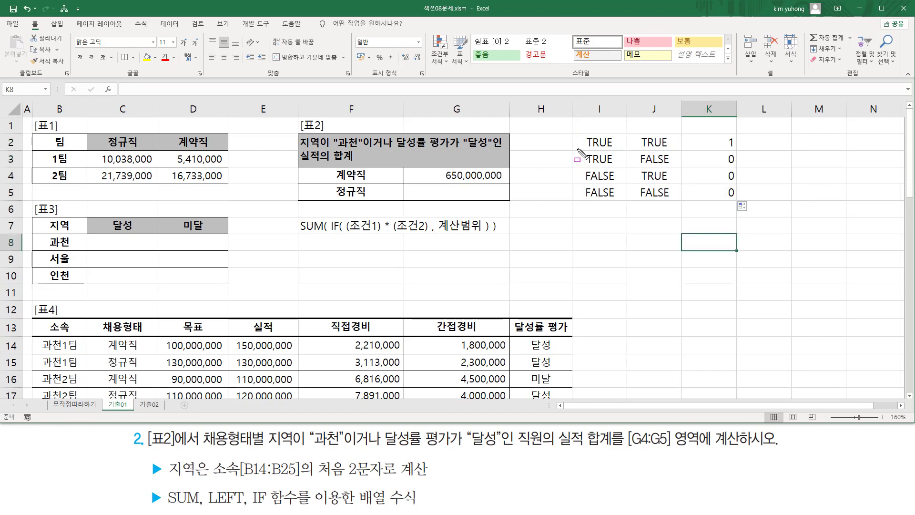
{"action": "mouse_move", "coordinate": [577, 149]}
{"action": "left_mouse_down"}
{"action": "mouse_move", "coordinate": [669, 150]}
{"action": "mouse_move", "coordinate": [674, 136]}
{"action": "mouse_move", "coordinate": [737, 134]}
{"action": "mouse_move", "coordinate": [717, 145]}
{"action": "mouse_move", "coordinate": [742, 136]}
{"action": "left_mouse_up"}
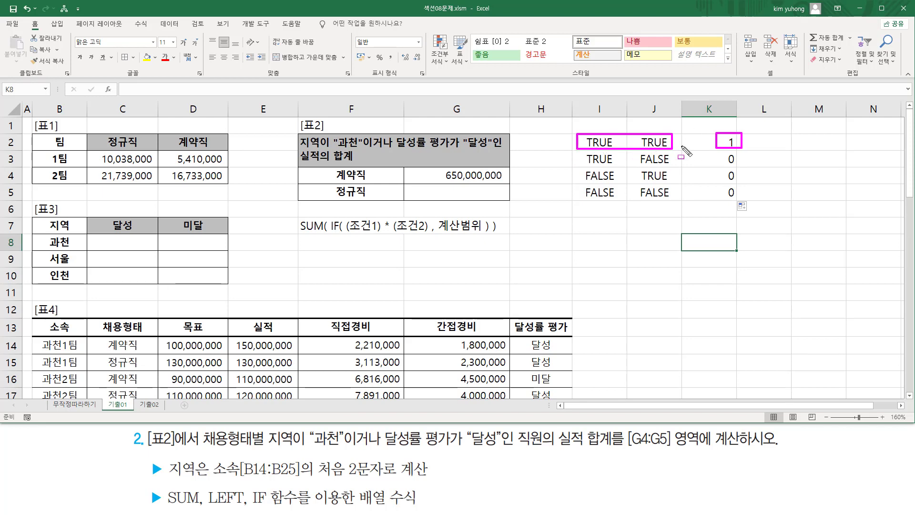
{"action": "key", "text": "Escape"}
Enter the formula =I2+J2 in L2 to add the first pair of truth values
{"action": "left_click", "coordinate": [764, 143]}
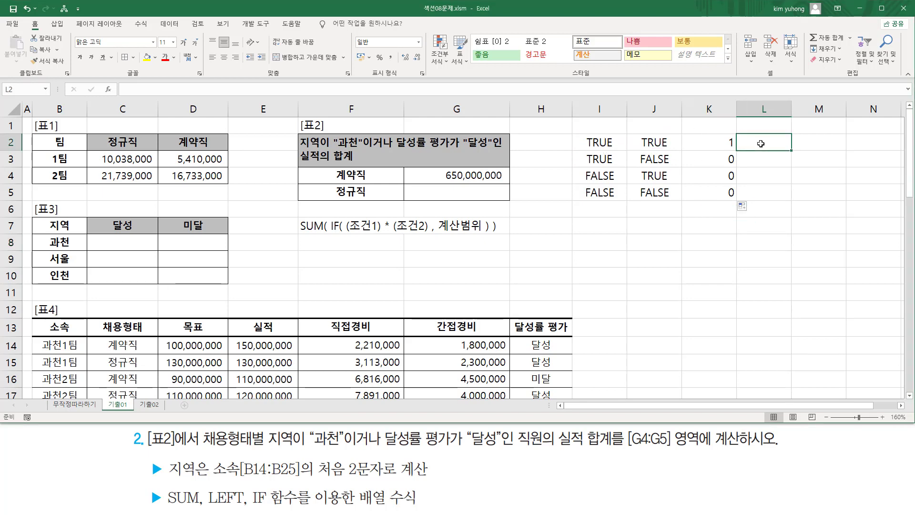
{"action": "type", "text": "="}
{"action": "key", "text": "Left"}
{"action": "key", "text": "Left"}
{"action": "key", "text": "Left"}
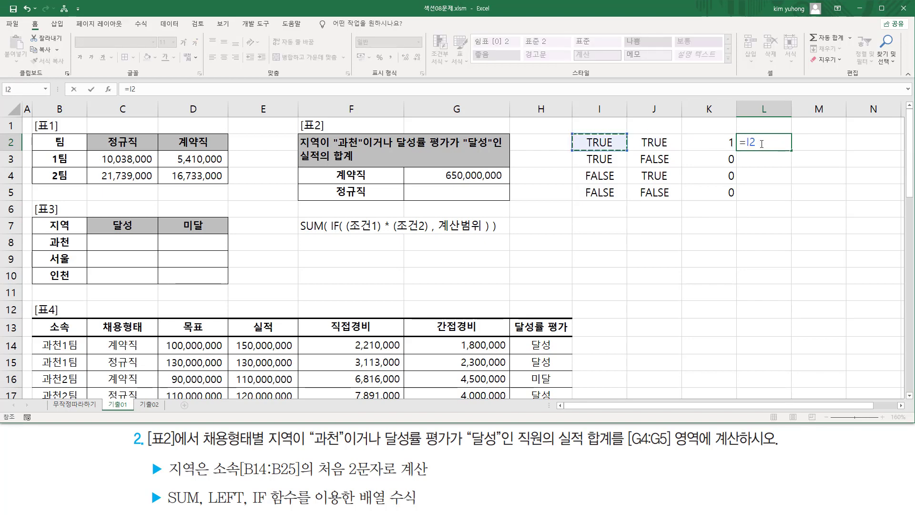
{"action": "type", "text": "+"}
{"action": "key", "text": "Left"}
{"action": "key", "text": "Left"}
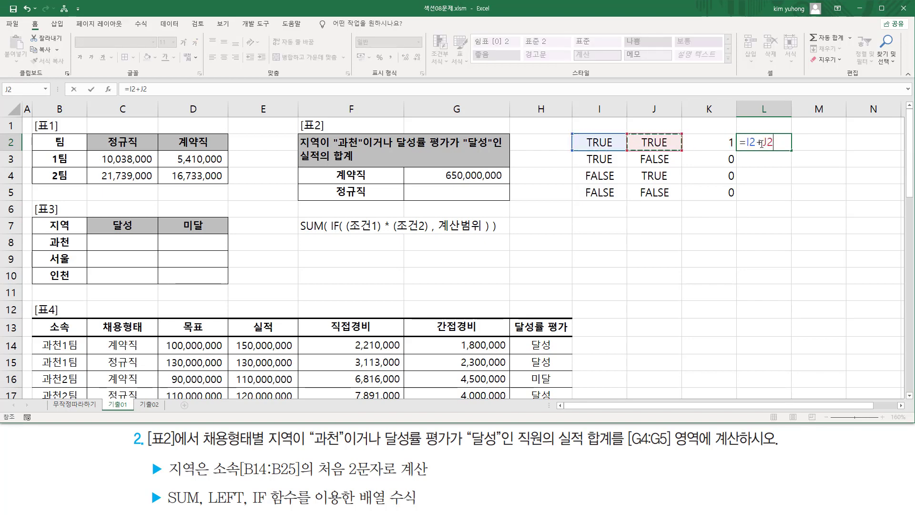
{"action": "key", "text": "Return"}
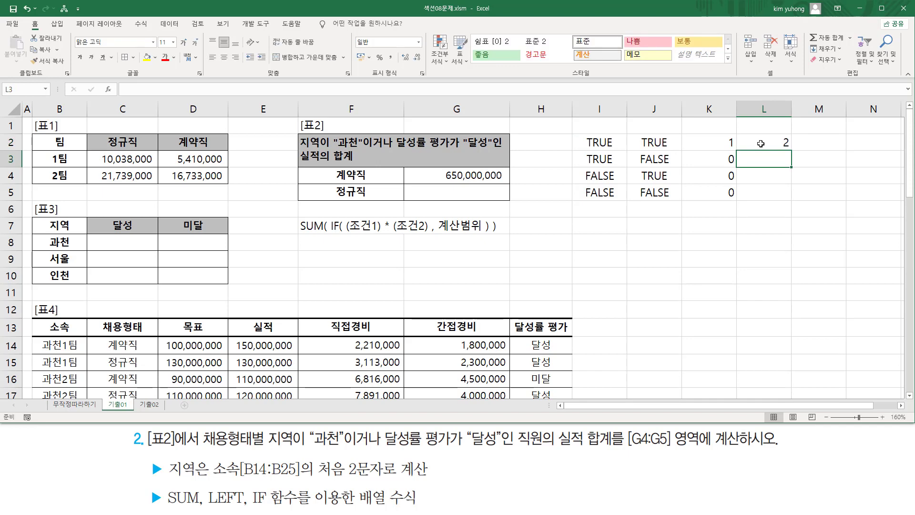
Fill the addition formula from L2 down through L5
{"action": "left_click", "coordinate": [778, 141]}
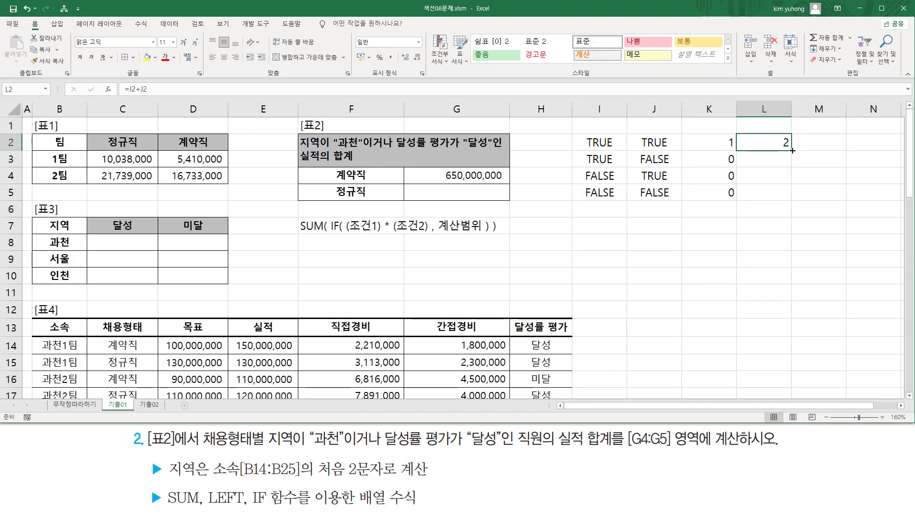
{"action": "left_click_drag", "start_coordinate": [793, 151], "coordinate": [801, 199]}
{"action": "left_click", "coordinate": [716, 234]}
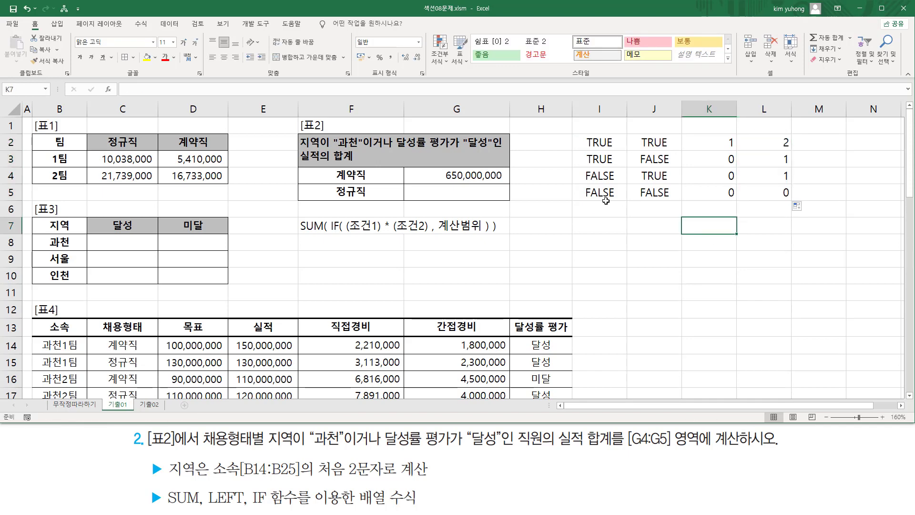
{"action": "left_click_drag", "start_coordinate": [581, 182], "coordinate": [678, 202]}
{"action": "left_click_drag", "start_coordinate": [769, 185], "coordinate": [802, 201]}
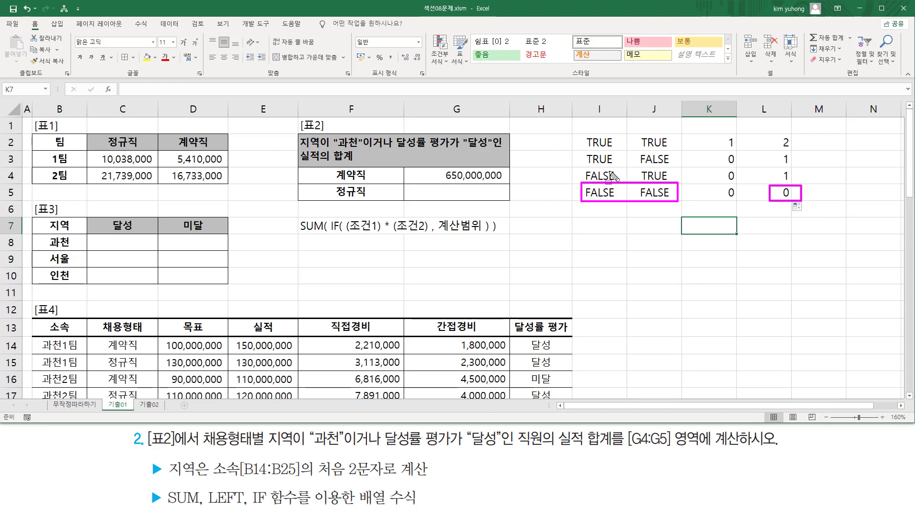
{"action": "left_click_drag", "start_coordinate": [634, 167], "coordinate": [661, 177]}
{"action": "left_click_drag", "start_coordinate": [585, 152], "coordinate": [615, 162]}
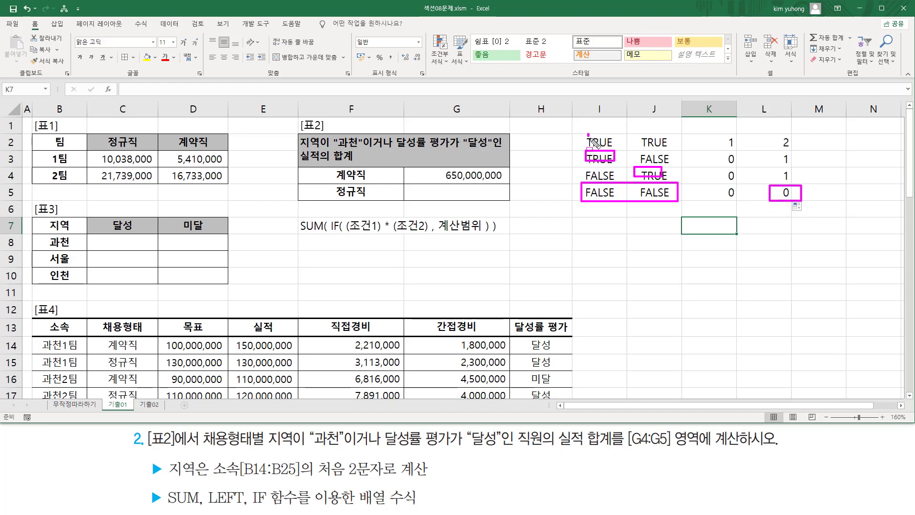
{"action": "left_click_drag", "start_coordinate": [588, 134], "coordinate": [677, 146]}
{"action": "mouse_move", "coordinate": [777, 141]}
{"action": "left_mouse_down"}
{"action": "mouse_move", "coordinate": [782, 184]}
{"action": "mouse_move", "coordinate": [795, 184]}
{"action": "mouse_move", "coordinate": [795, 166]}
{"action": "left_mouse_up"}
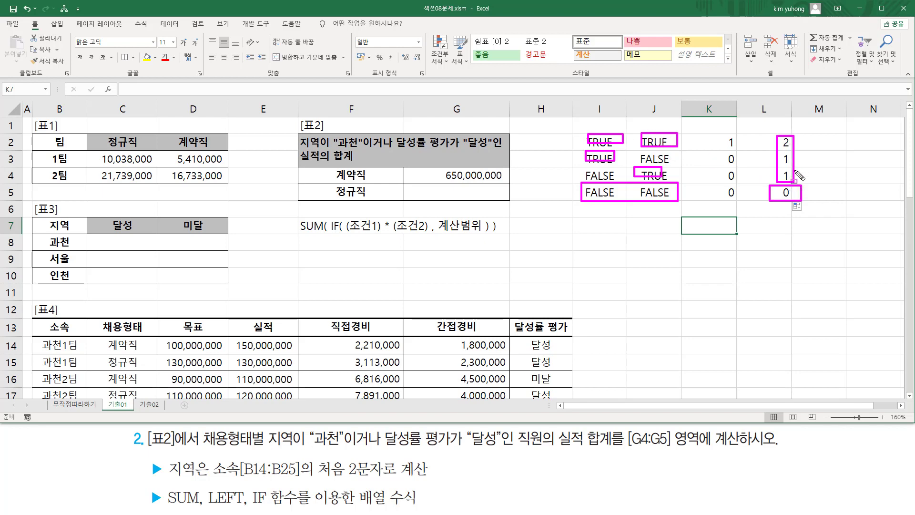
{"action": "key", "text": "Escape"}
Enter the notes "TRUE 1" in I7 and "FALSE 0" in I8 below the truth table
{"action": "left_click", "coordinate": [622, 231]}
{"action": "type", "text": "TRUE 1"}
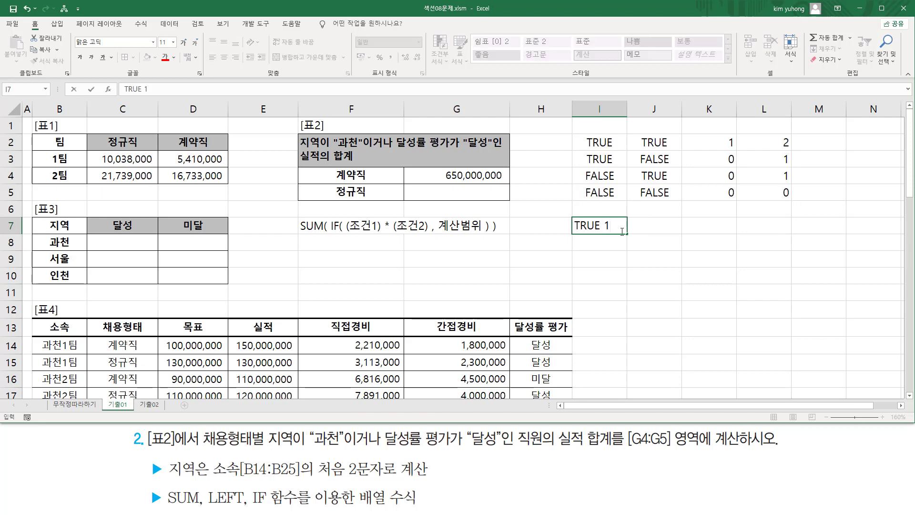
{"action": "key", "text": "Return"}
{"action": "type", "text": "FALSE 0"}
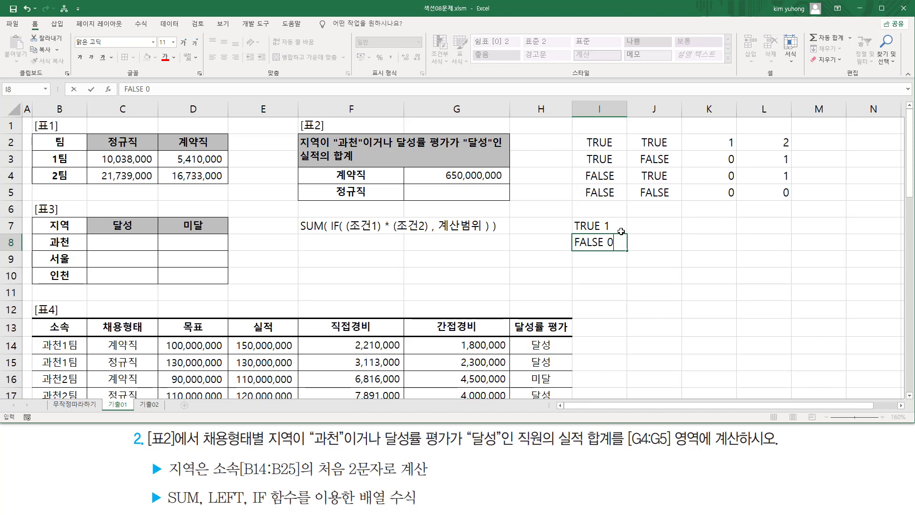
{"action": "key", "text": "Return"}
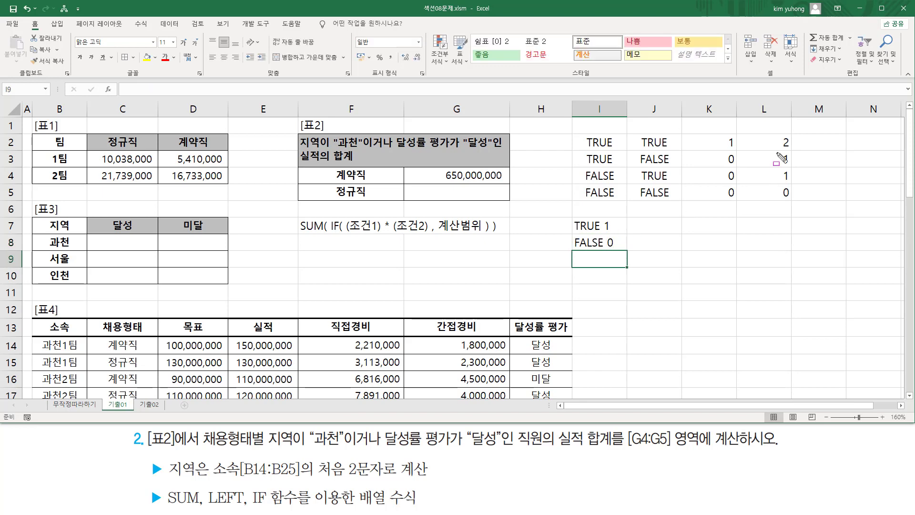
{"action": "left_click_drag", "start_coordinate": [775, 133], "coordinate": [792, 152]}
{"action": "mouse_move", "coordinate": [567, 230]}
{"action": "left_mouse_down"}
{"action": "mouse_move", "coordinate": [611, 230]}
{"action": "mouse_move", "coordinate": [619, 219]}
{"action": "left_mouse_up"}
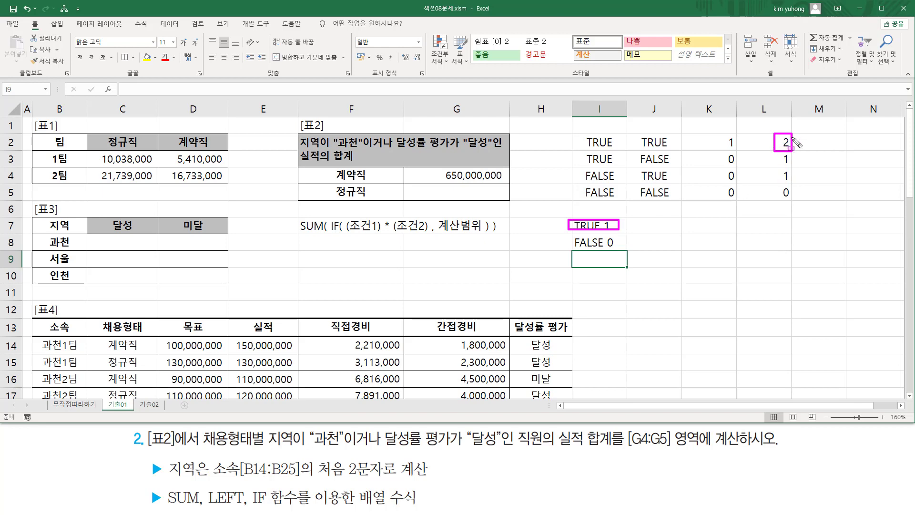
{"action": "key", "text": "Escape"}
Enter * in K1 as the heading of the product column
{"action": "left_click", "coordinate": [711, 128]}
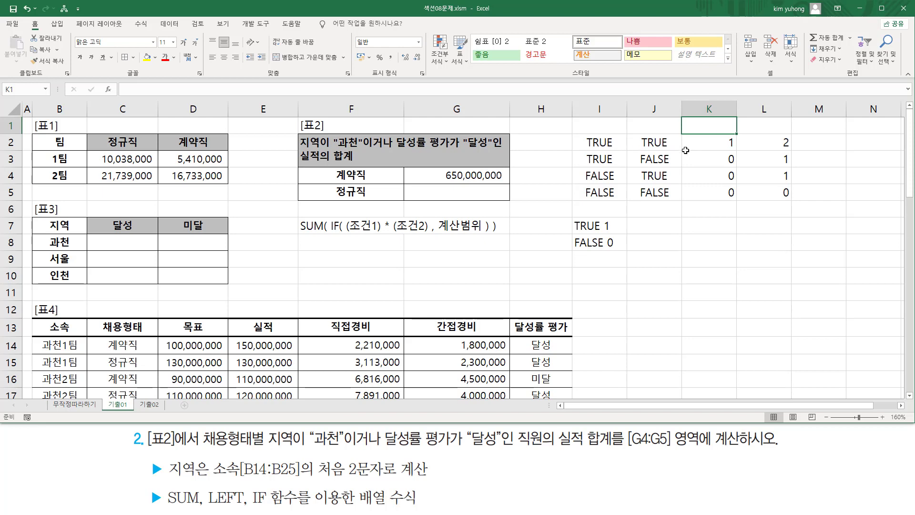
{"action": "type", "text": "*"}
{"action": "key", "text": "Return"}
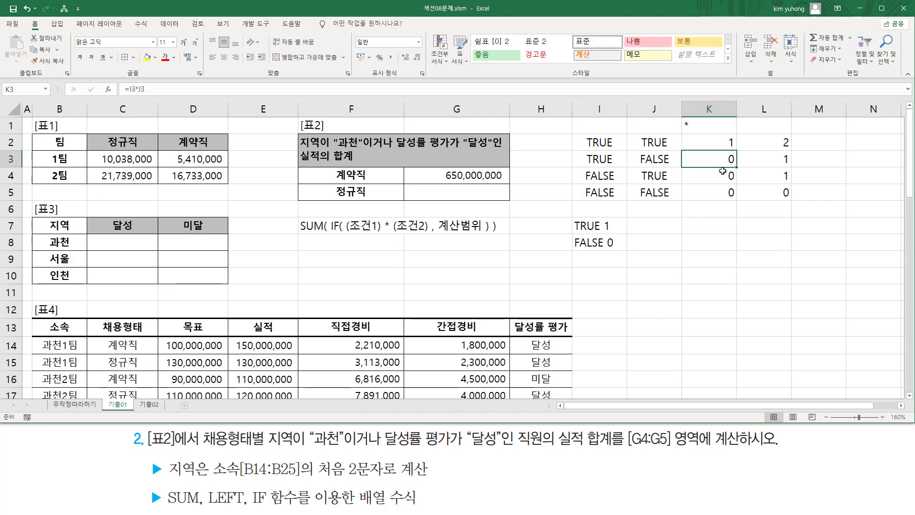
{"action": "left_click", "coordinate": [771, 125]}
{"action": "type", "text": "+L2"}
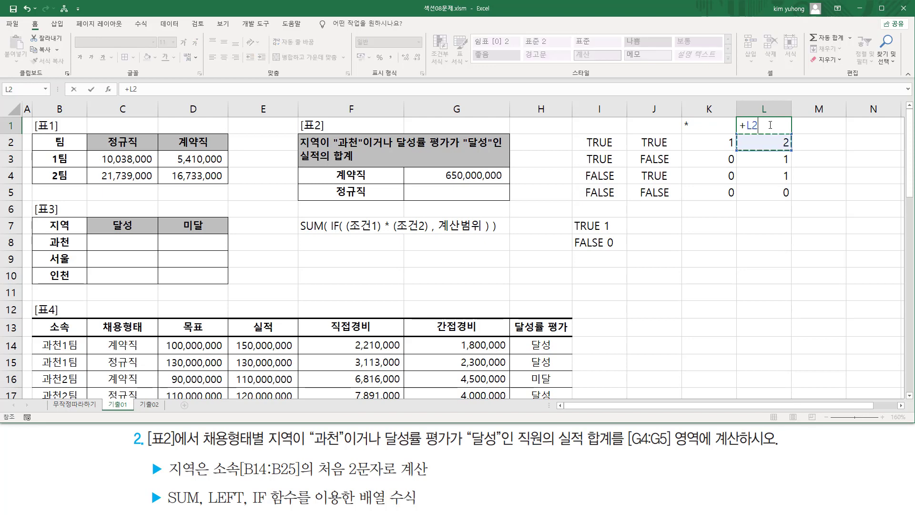
{"action": "key", "text": "Left"}
{"action": "key", "text": "Escape"}
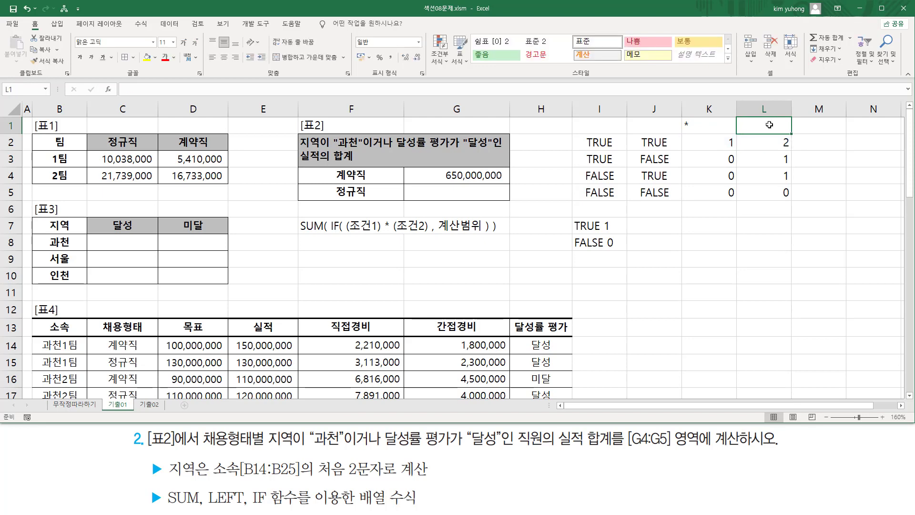
Enter + as text in L1 to head the addition column and center the headings in K1:L1
{"action": "type", "text": "'"}
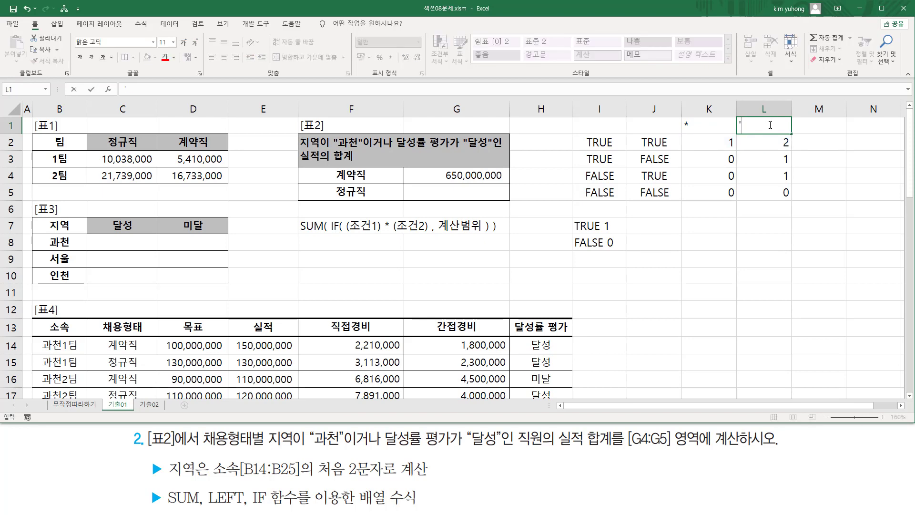
{"action": "type", "text": "+"}
{"action": "key", "text": "Return"}
{"action": "left_click_drag", "start_coordinate": [719, 122], "coordinate": [767, 125]}
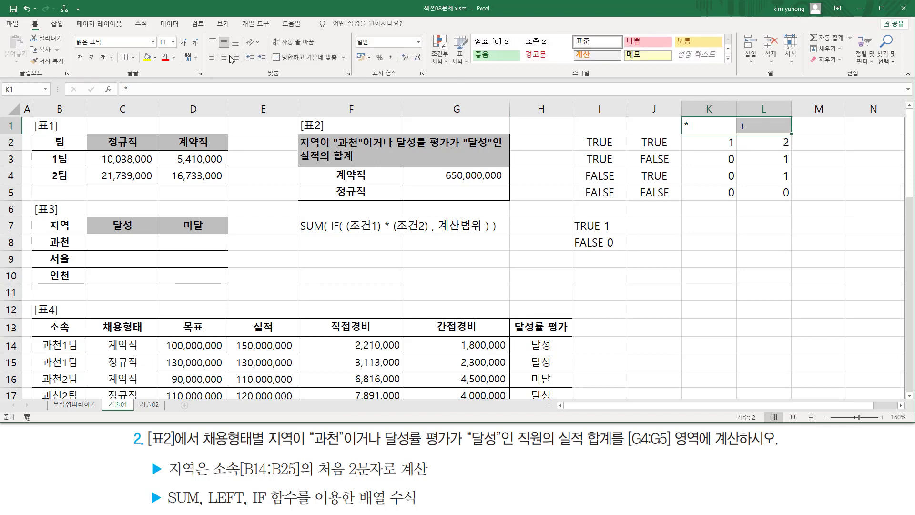
{"action": "left_click", "coordinate": [755, 253]}
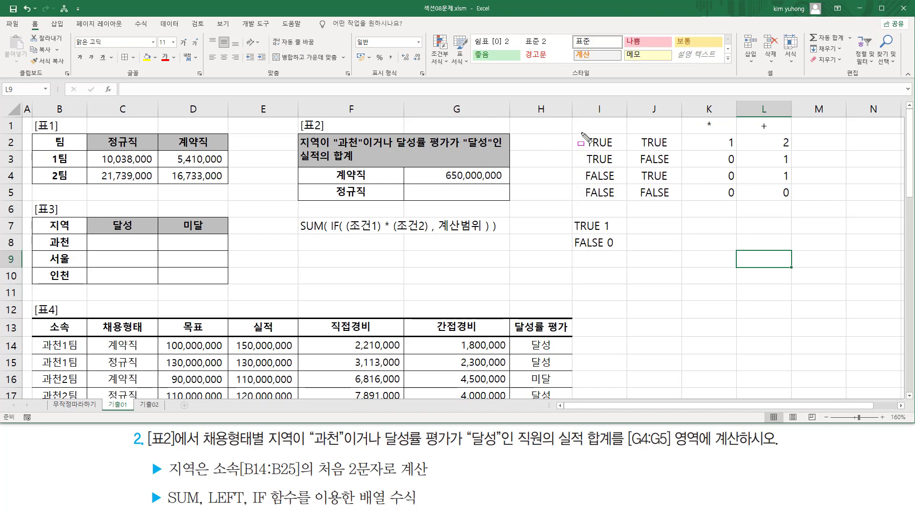
Fill the operator headings in K1:L1 with yellow
{"action": "left_click_drag", "start_coordinate": [581, 133], "coordinate": [668, 196]}
{"action": "key", "text": "Escape"}
{"action": "left_click_drag", "start_coordinate": [715, 126], "coordinate": [763, 126]}
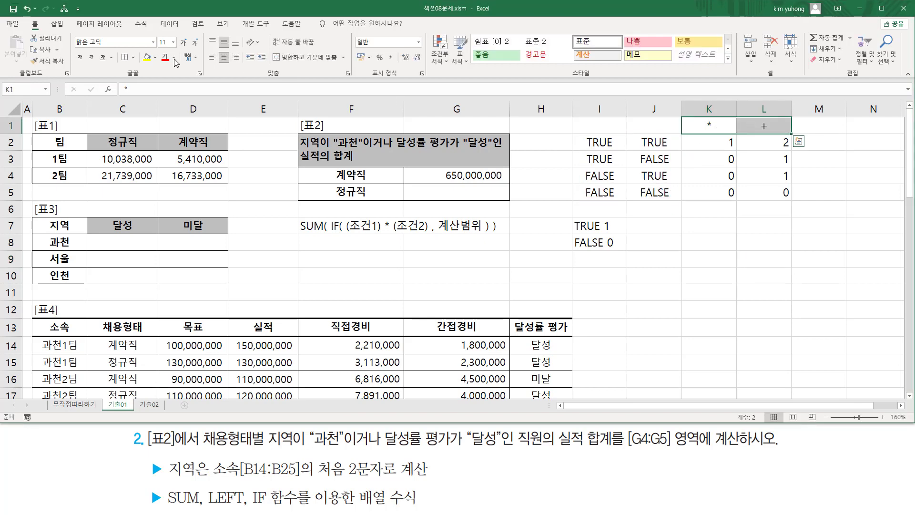
{"action": "left_click", "coordinate": [147, 58]}
{"action": "left_click", "coordinate": [714, 292]}
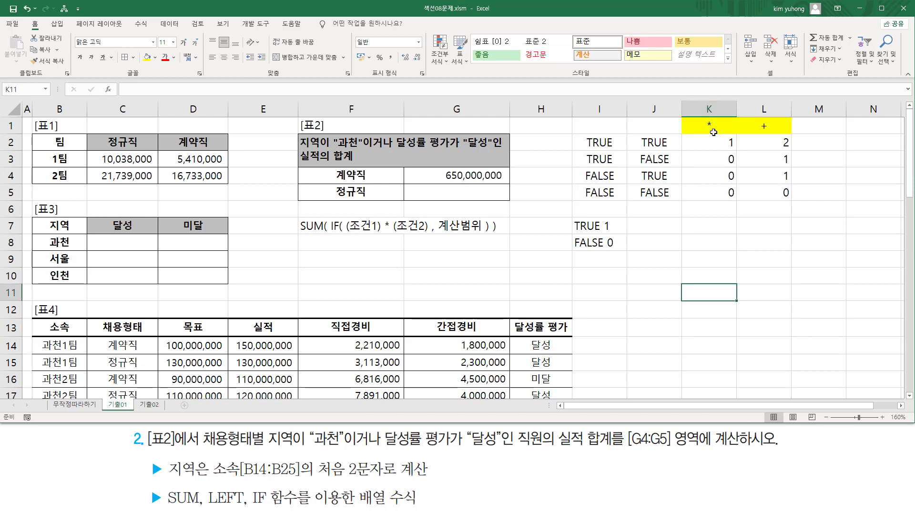
{"action": "mouse_move", "coordinate": [581, 134]}
{"action": "left_mouse_down"}
{"action": "mouse_move", "coordinate": [596, 147]}
{"action": "mouse_move", "coordinate": [737, 150]}
{"action": "left_mouse_up"}
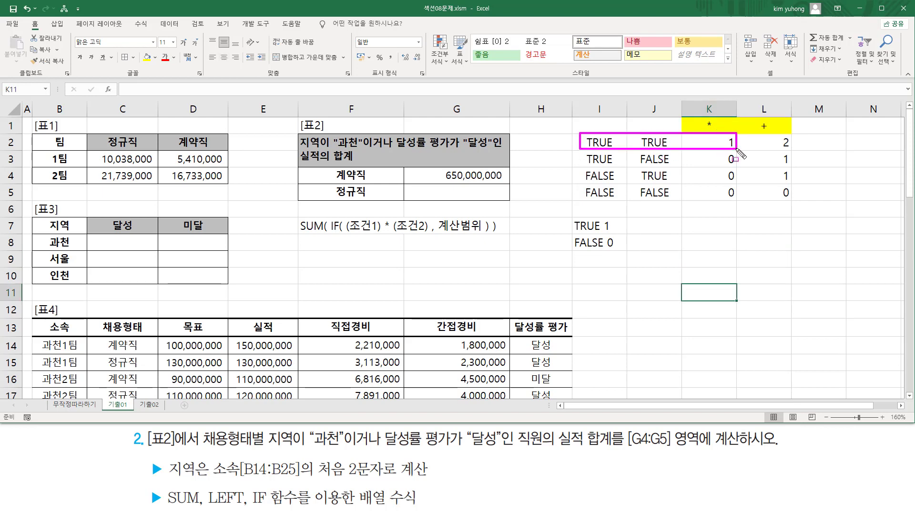
{"action": "left_click_drag", "start_coordinate": [640, 162], "coordinate": [663, 162]}
{"action": "mouse_move", "coordinate": [585, 180]}
{"action": "left_mouse_down"}
{"action": "mouse_move", "coordinate": [614, 180]}
{"action": "mouse_move", "coordinate": [613, 197]}
{"action": "mouse_move", "coordinate": [658, 199]}
{"action": "left_mouse_up"}
{"action": "mouse_move", "coordinate": [725, 150]}
{"action": "left_mouse_down"}
{"action": "mouse_move", "coordinate": [726, 198]}
{"action": "mouse_move", "coordinate": [738, 203]}
{"action": "left_mouse_up"}
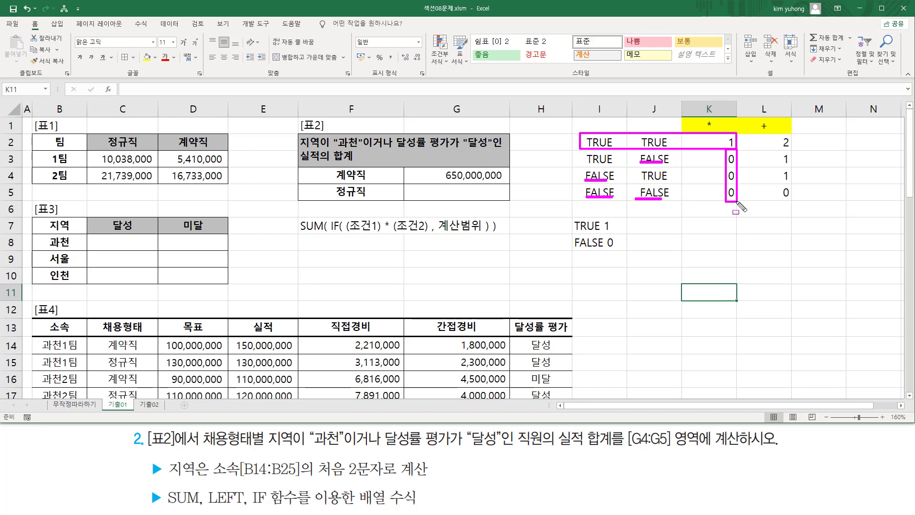
{"action": "mouse_move", "coordinate": [704, 118]}
{"action": "left_mouse_down"}
{"action": "mouse_move", "coordinate": [719, 119]}
{"action": "mouse_move", "coordinate": [719, 132]}
{"action": "left_mouse_up"}
{"action": "key", "text": "Escape"}
{"action": "mouse_move", "coordinate": [760, 121]}
{"action": "left_mouse_down"}
{"action": "mouse_move", "coordinate": [773, 120]}
{"action": "mouse_move", "coordinate": [773, 131]}
{"action": "mouse_move", "coordinate": [762, 131]}
{"action": "mouse_move", "coordinate": [760, 120]}
{"action": "mouse_move", "coordinate": [764, 129]}
{"action": "left_mouse_up"}
{"action": "left_click_drag", "start_coordinate": [761, 126], "coordinate": [768, 126]}
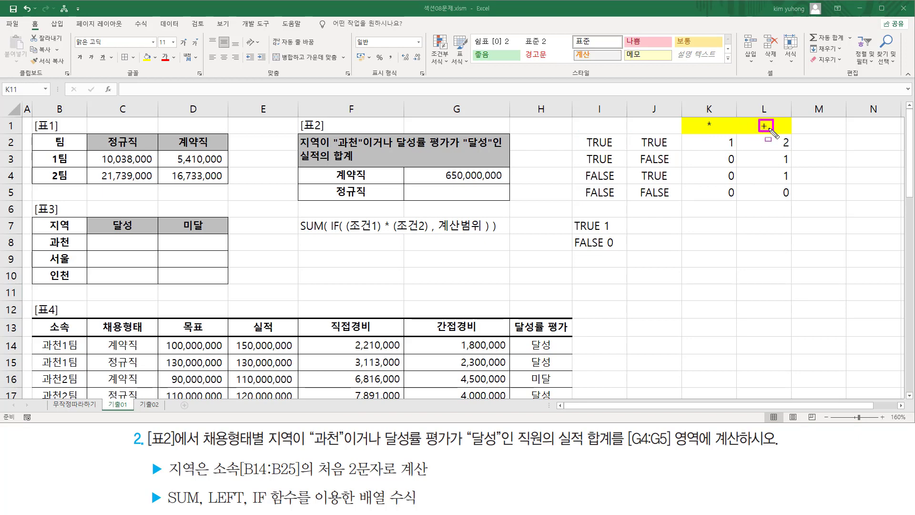
{"action": "mouse_move", "coordinate": [582, 187]}
{"action": "left_mouse_down"}
{"action": "mouse_move", "coordinate": [666, 199]}
{"action": "mouse_move", "coordinate": [676, 187]}
{"action": "left_mouse_up"}
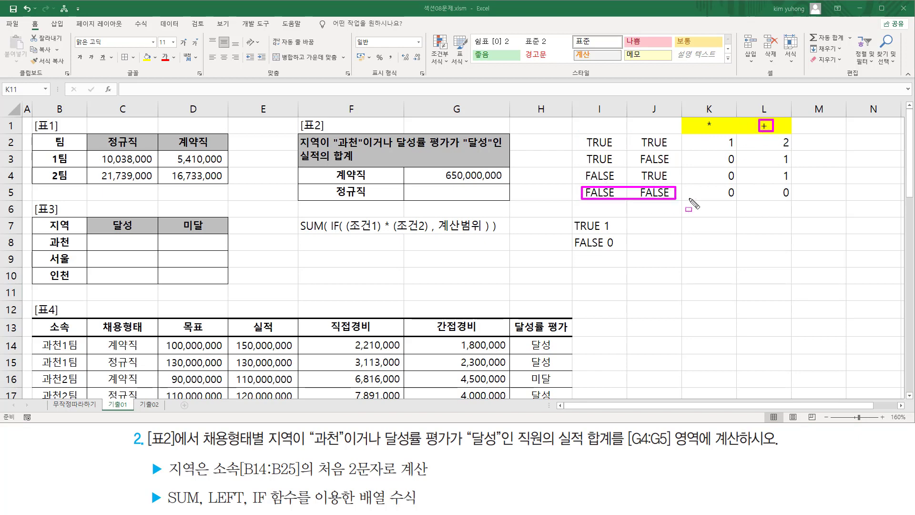
{"action": "left_click_drag", "start_coordinate": [777, 187], "coordinate": [799, 198]}
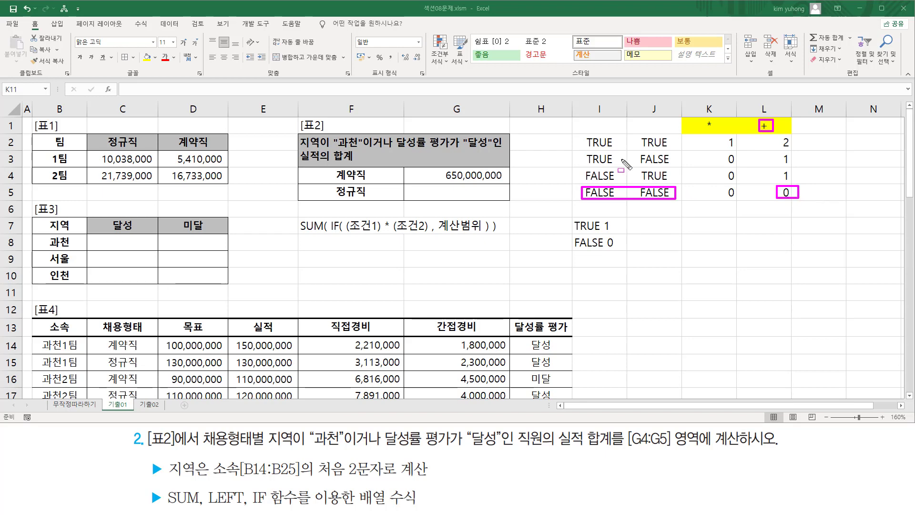
{"action": "left_click_drag", "start_coordinate": [639, 170], "coordinate": [665, 175]}
{"action": "left_click_drag", "start_coordinate": [584, 156], "coordinate": [611, 162]}
{"action": "left_click_drag", "start_coordinate": [586, 134], "coordinate": [667, 143]}
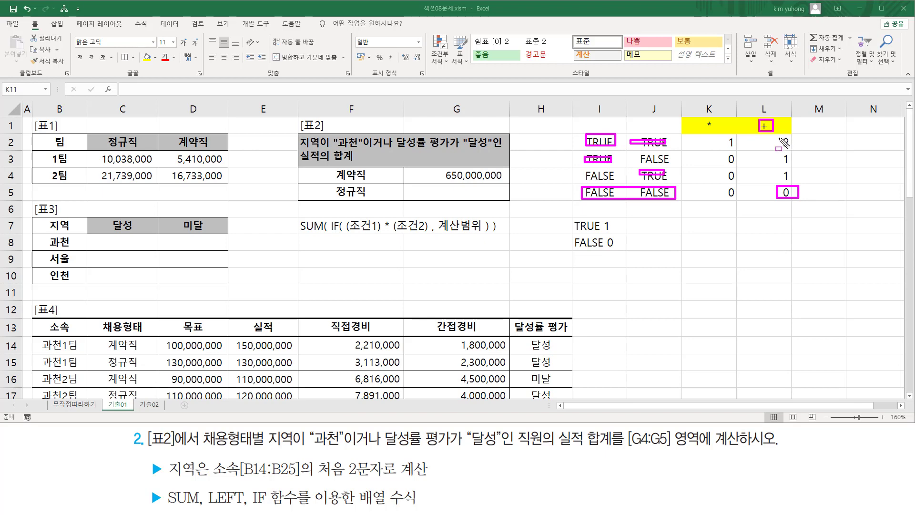
{"action": "left_click_drag", "start_coordinate": [779, 138], "coordinate": [801, 184]}
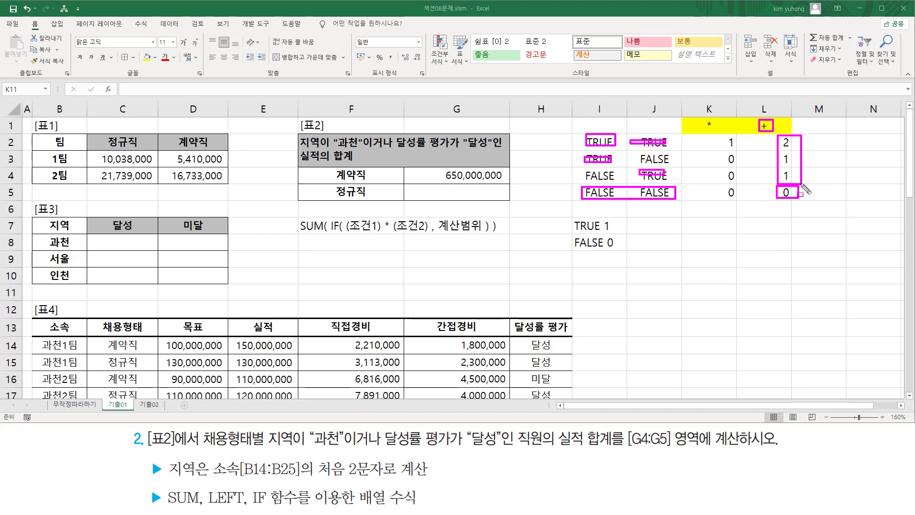
{"action": "left_click_drag", "start_coordinate": [363, 128], "coordinate": [397, 153]}
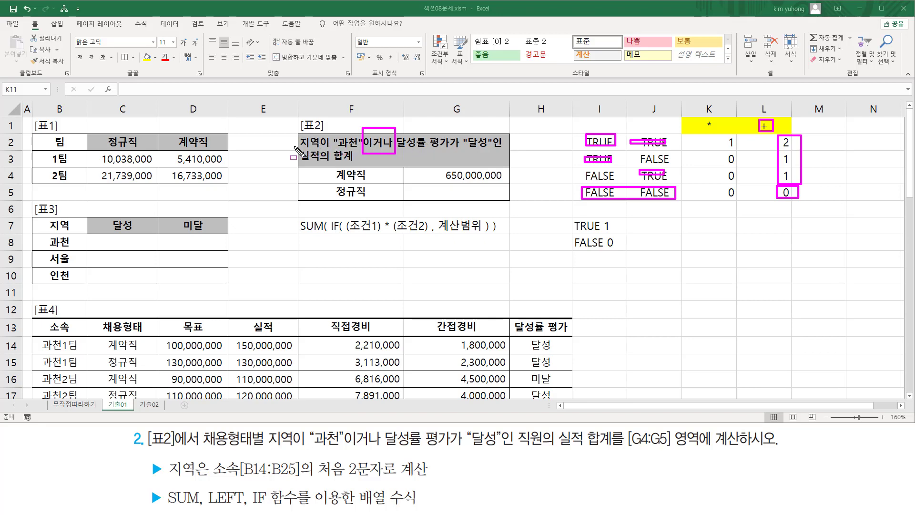
{"action": "left_click_drag", "start_coordinate": [300, 146], "coordinate": [461, 149]}
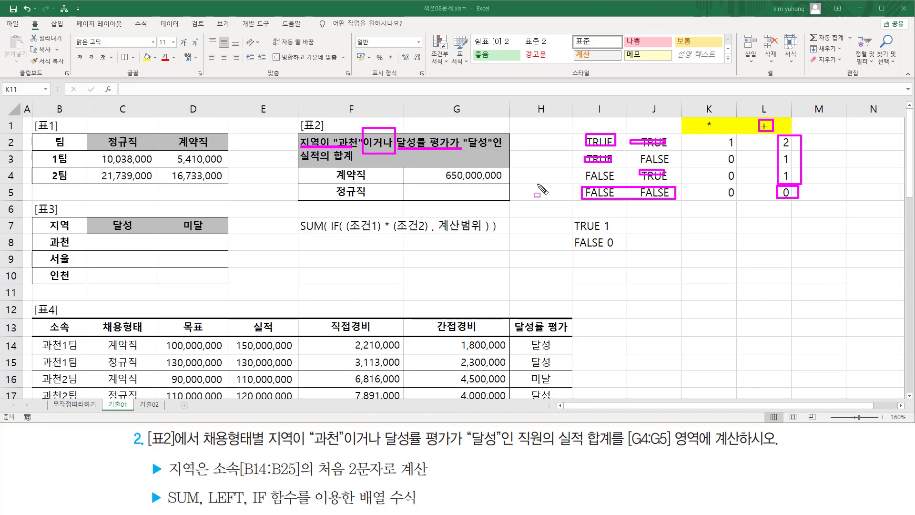
{"action": "key", "text": "Escape"}
Make the ranges C14:C25, B14:B25, H14:H25 and E14:E25 absolute references in the formula of G4
{"action": "left_click", "coordinate": [479, 176]}
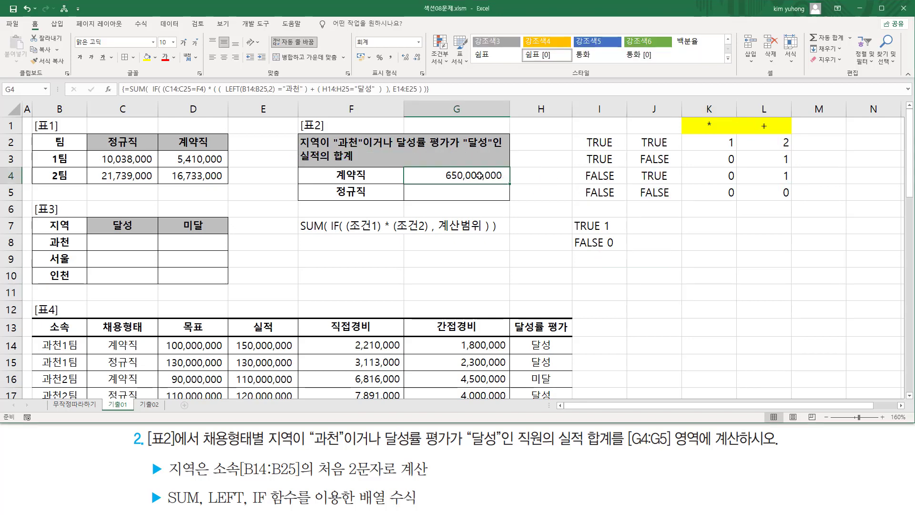
{"action": "double_click", "coordinate": [477, 175]}
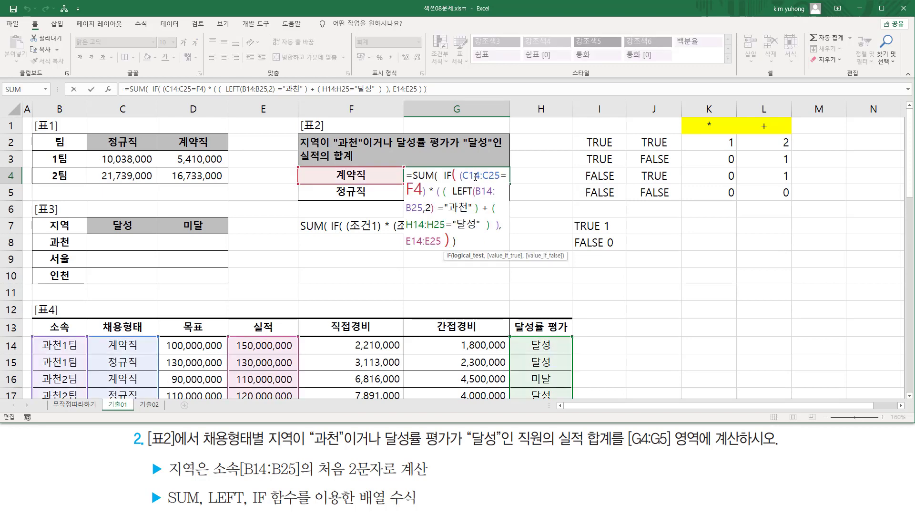
{"action": "left_click_drag", "start_coordinate": [39, 334], "coordinate": [85, 404]}
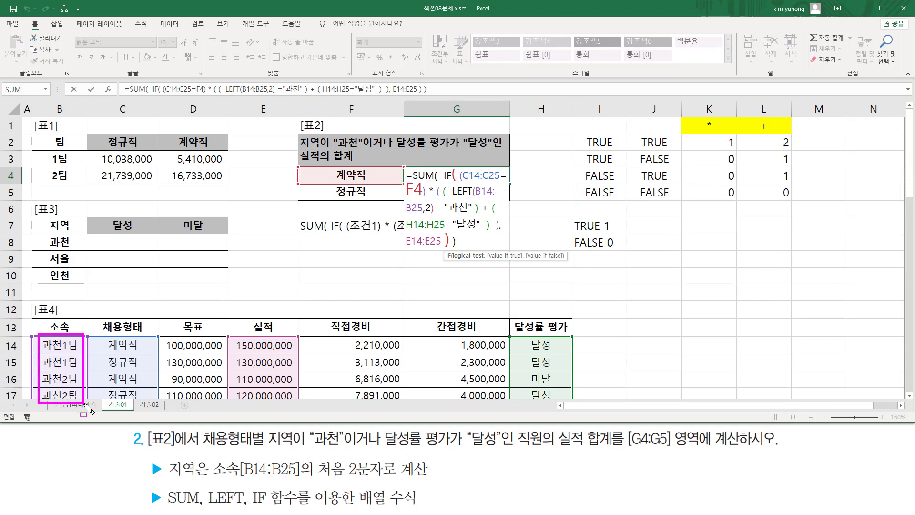
{"action": "left_click_drag", "start_coordinate": [102, 334], "coordinate": [143, 400]}
{"action": "left_click_drag", "start_coordinate": [241, 337], "coordinate": [288, 407]}
{"action": "left_click_drag", "start_coordinate": [524, 336], "coordinate": [561, 398]}
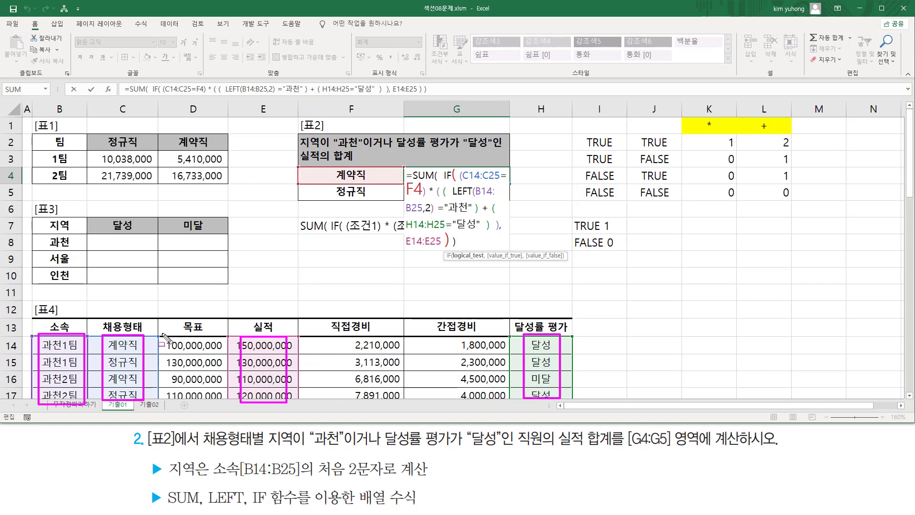
{"action": "key", "text": "Escape"}
{"action": "left_click", "coordinate": [470, 182]}
{"action": "left_click_drag", "start_coordinate": [472, 176], "coordinate": [495, 176]}
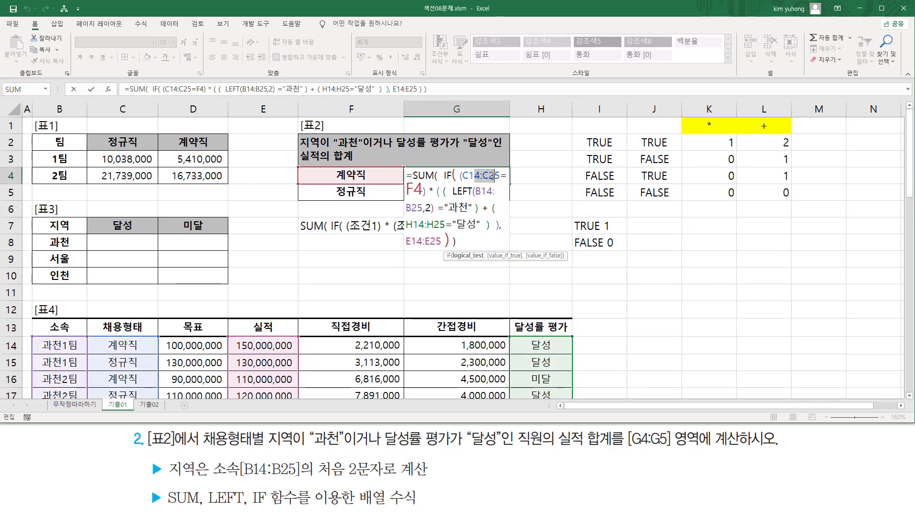
{"action": "key", "text": "F4"}
{"action": "left_click_drag", "start_coordinate": [429, 210], "coordinate": [481, 224]}
{"action": "key", "text": "F4"}
{"action": "key", "text": "F4"}
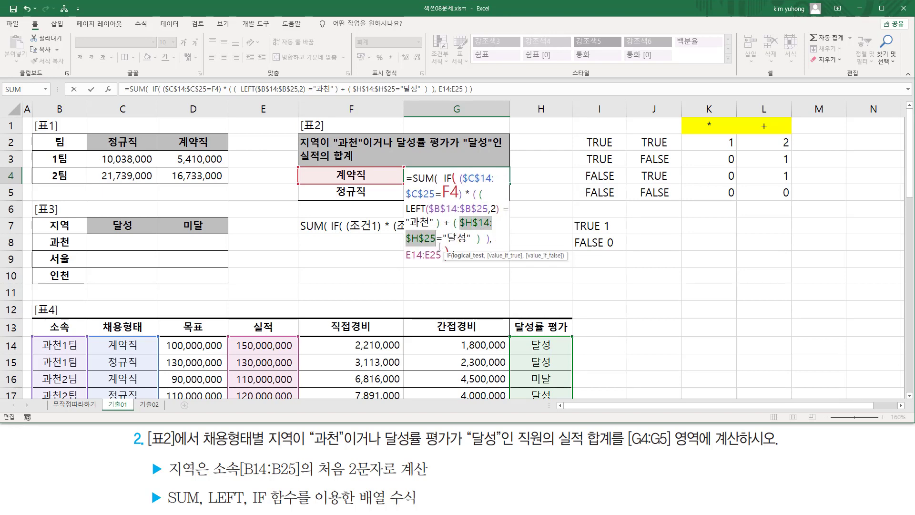
{"action": "left_click_drag", "start_coordinate": [406, 255], "coordinate": [442, 256]}
{"action": "key", "text": "F4"}
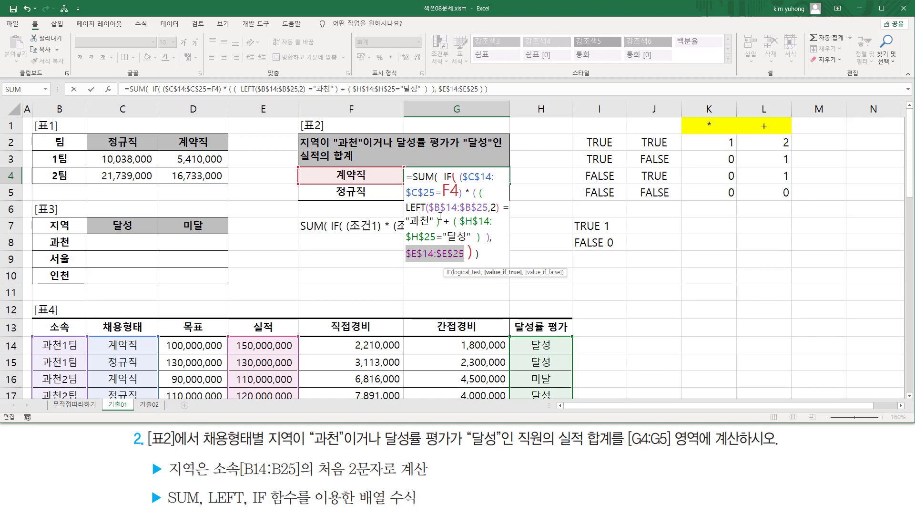
Commit the G4 formula as an array formula and fill it down to G5
{"action": "double_click", "coordinate": [450, 191]}
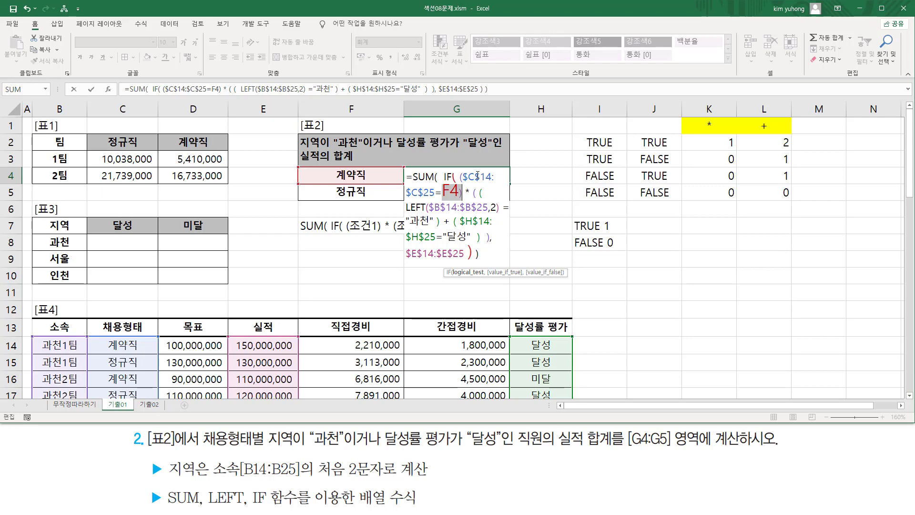
{"action": "left_click", "coordinate": [477, 176]}
{"action": "key", "text": "ctrl+shift+Return"}
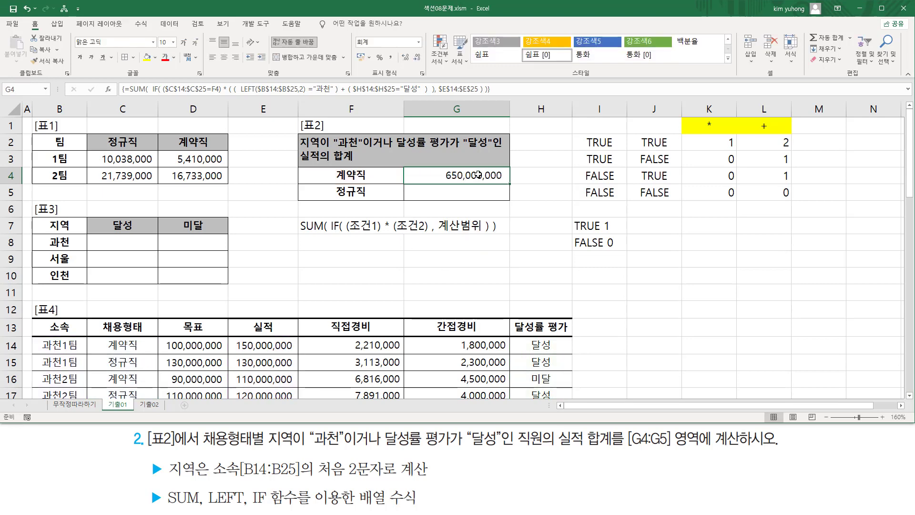
{"action": "left_click_drag", "start_coordinate": [510, 185], "coordinate": [511, 202]}
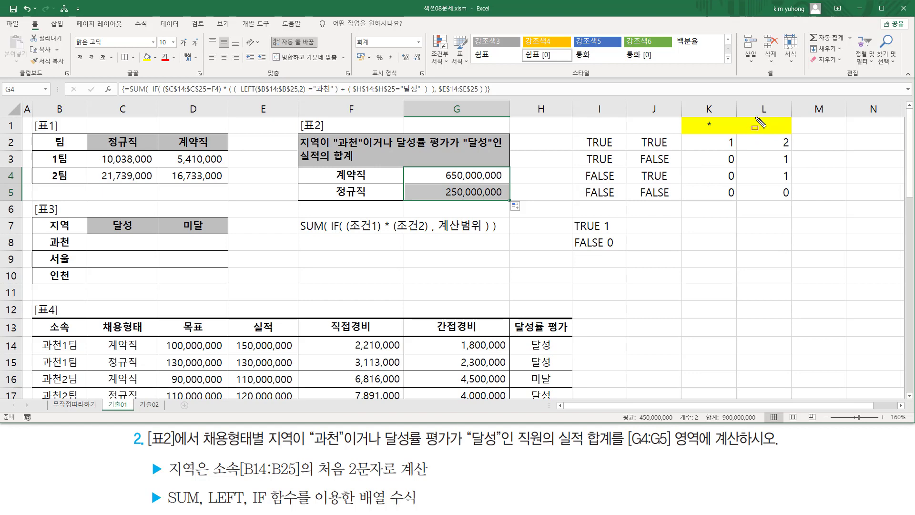
Extend the syntax note in F7 with a third condition, adding + (조건3) and a closing parenthesis after (조건2)
{"action": "left_click_drag", "start_coordinate": [756, 118], "coordinate": [775, 131]}
{"action": "key", "text": "Escape"}
{"action": "left_click", "coordinate": [340, 226]}
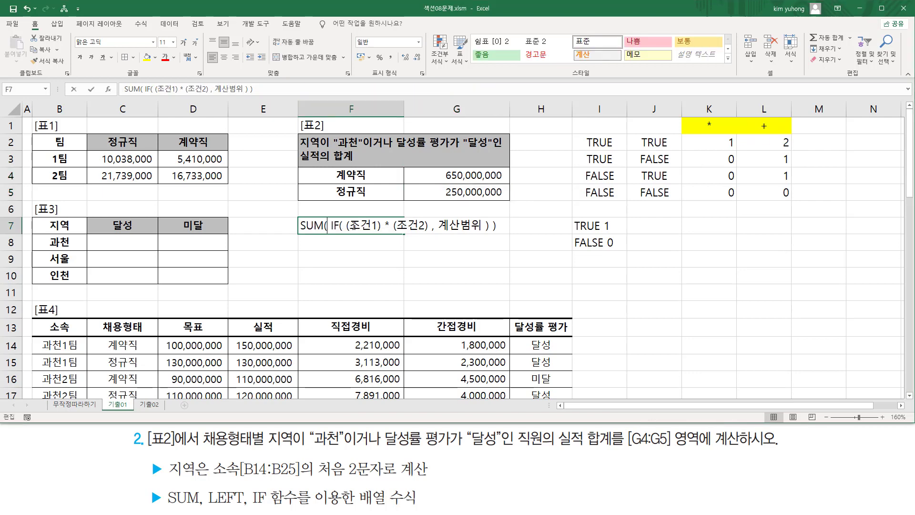
{"action": "double_click", "coordinate": [328, 226]}
{"action": "left_click_drag", "start_coordinate": [394, 225], "coordinate": [428, 225]}
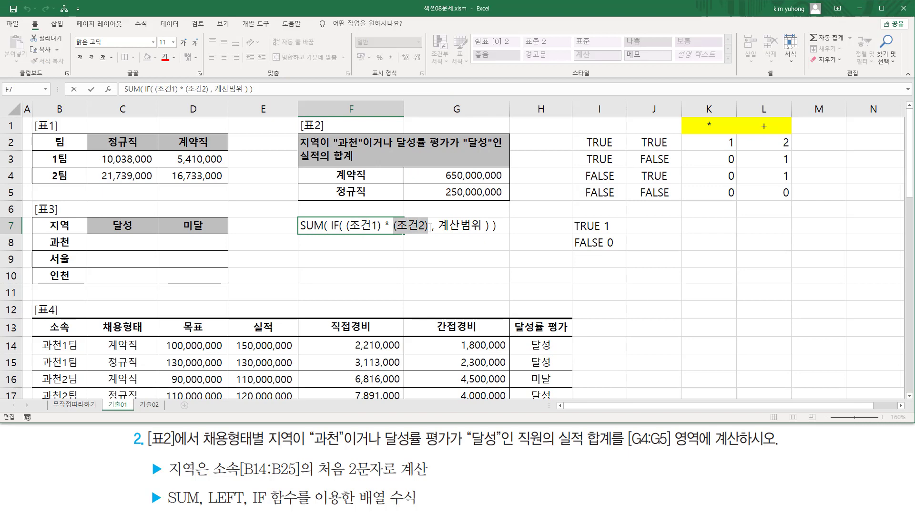
{"action": "left_click", "coordinate": [432, 224]}
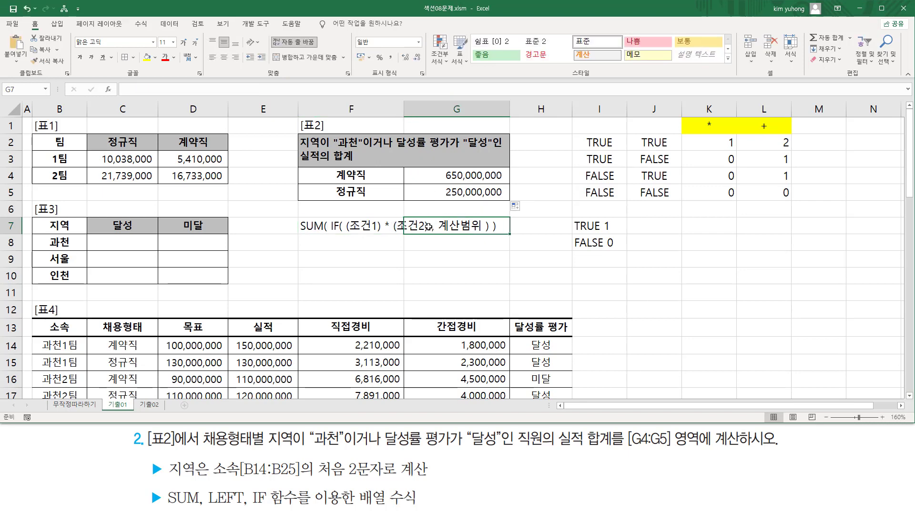
{"action": "double_click", "coordinate": [386, 226]}
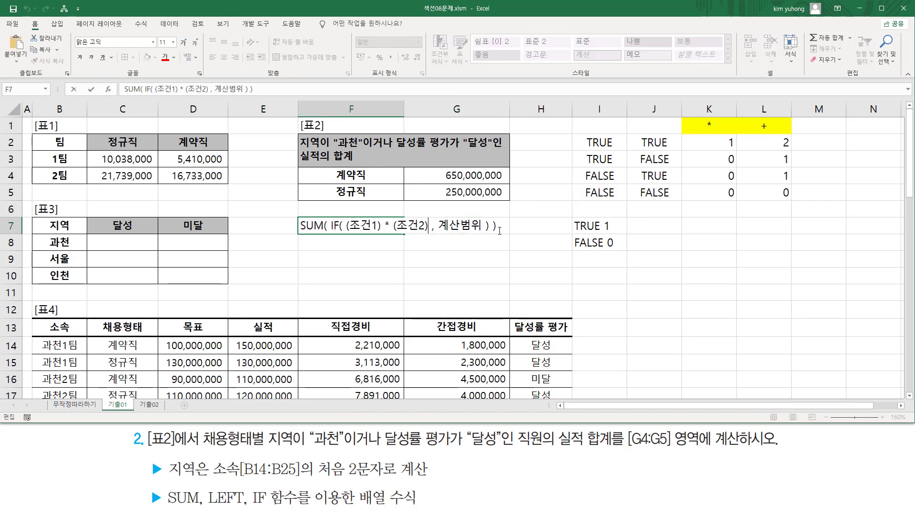
{"action": "type", "text": "+ (조건2)"}
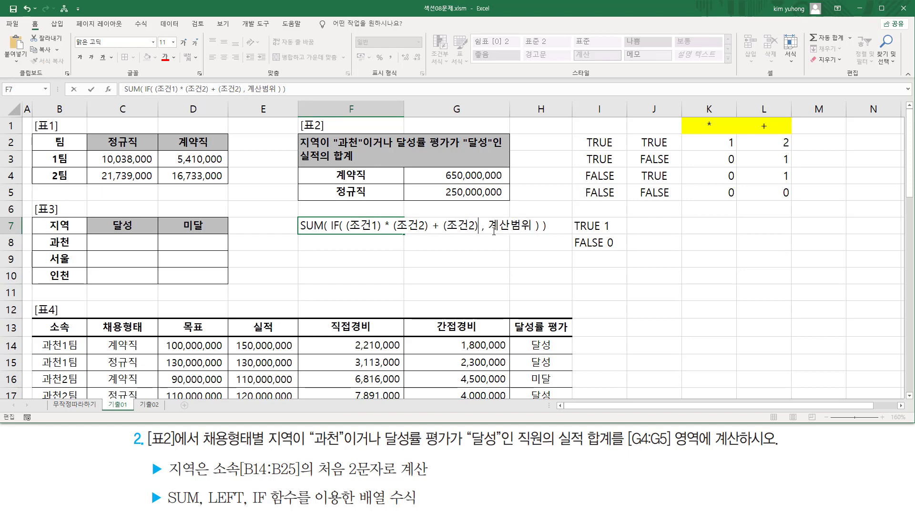
{"action": "key", "text": "Delete"}
{"action": "type", "text": "3)"}
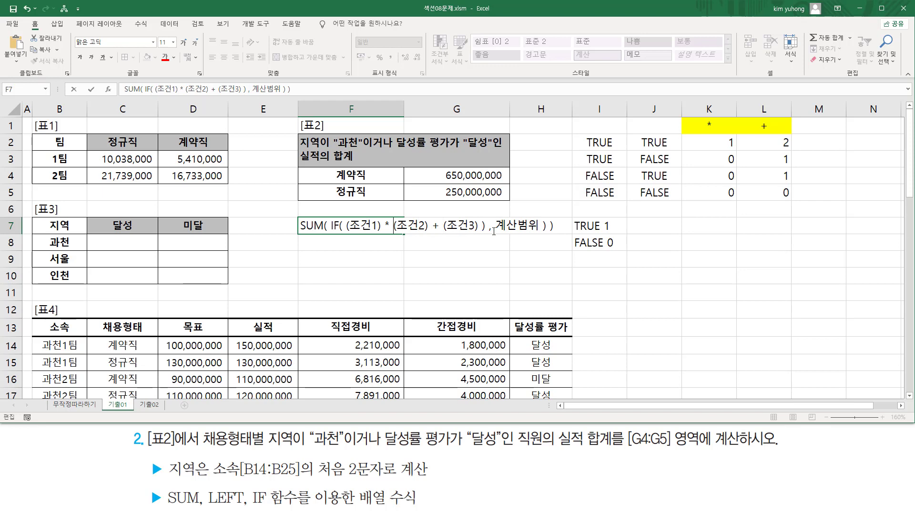
Insert an opening parenthesis before (조건2) in F7 so the note reads SUM( IF( (조건1) * ( (조건2) + (조건3) ) , 계산범위 ) )
{"action": "key", "text": "BackSpace"}
{"action": "key", "text": "Left"}
{"action": "key", "text": "Left"}
{"action": "key", "text": "Left"}
{"action": "key", "text": "Left"}
{"action": "key", "text": "Left"}
{"action": "key", "text": "Left"}
{"action": "key", "text": "Left"}
{"action": "key", "text": "Left"}
{"action": "key", "text": "Left"}
{"action": "key", "text": "Left"}
{"action": "key", "text": "Left"}
{"action": "key", "text": "Left"}
{"action": "key", "text": "Left"}
{"action": "key", "text": "Left"}
{"action": "key", "text": "Left"}
{"action": "type", "text": "("}
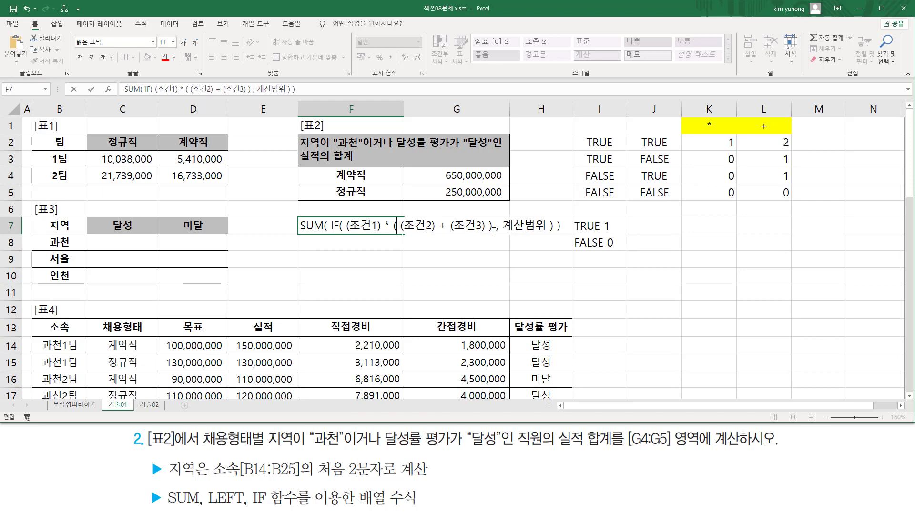
{"action": "left_click", "coordinate": [422, 257]}
{"action": "left_click_drag", "start_coordinate": [402, 233], "coordinate": [484, 232]}
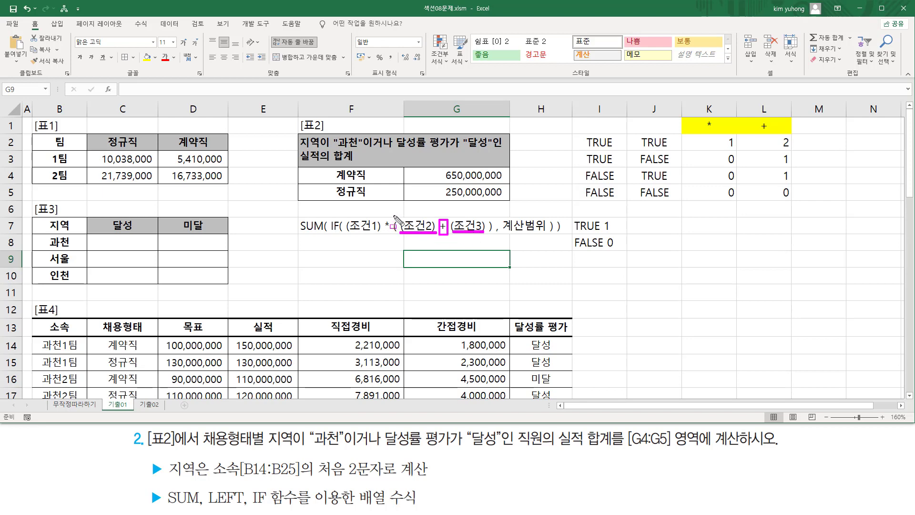
{"action": "left_click_drag", "start_coordinate": [394, 215], "coordinate": [400, 248]}
{"action": "left_click_drag", "start_coordinate": [489, 215], "coordinate": [494, 248]}
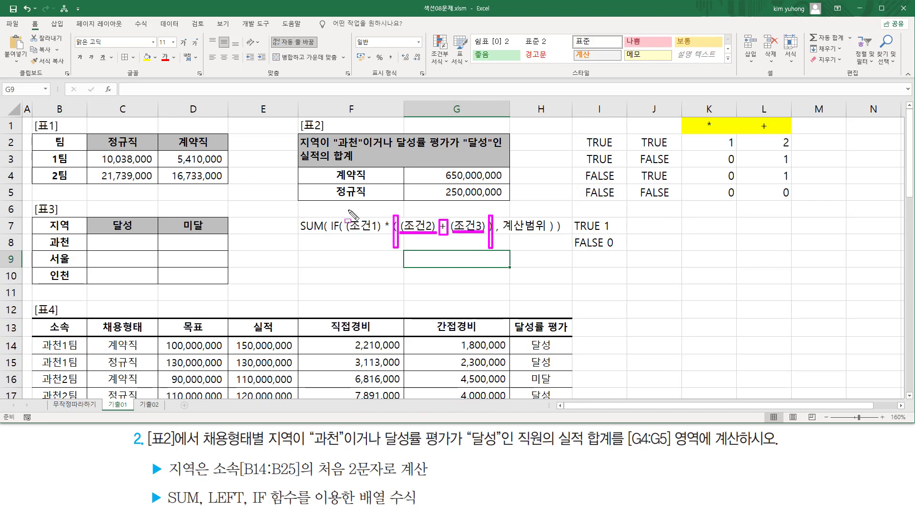
{"action": "left_click_drag", "start_coordinate": [348, 210], "coordinate": [379, 244]}
{"action": "mouse_move", "coordinate": [388, 207]}
{"action": "left_mouse_down"}
{"action": "mouse_move", "coordinate": [397, 236]}
{"action": "mouse_move", "coordinate": [510, 260]}
{"action": "mouse_move", "coordinate": [495, 249]}
{"action": "left_mouse_up"}
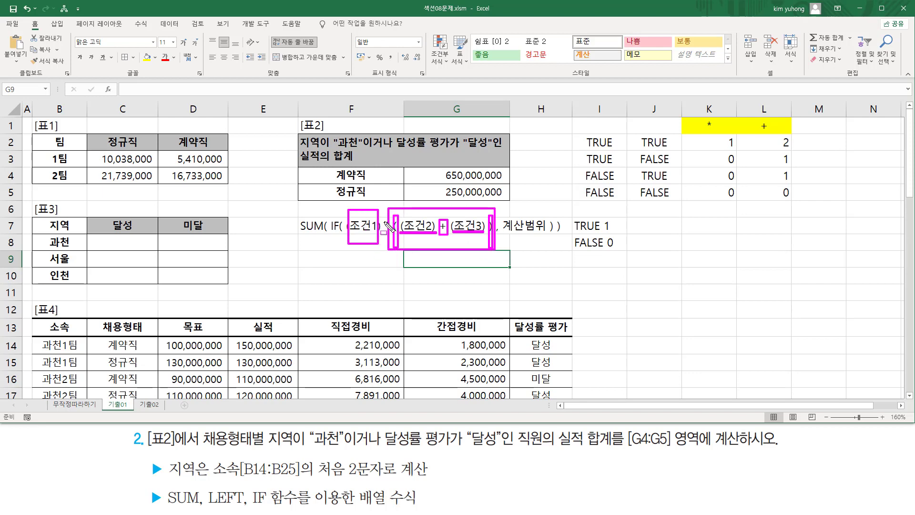
{"action": "left_click_drag", "start_coordinate": [381, 219], "coordinate": [387, 225]}
{"action": "key", "text": "Escape"}
Copy the formula of G4 into F10 as red text below the syntax note
{"action": "left_click", "coordinate": [430, 175]}
{"action": "key", "text": "F2"}
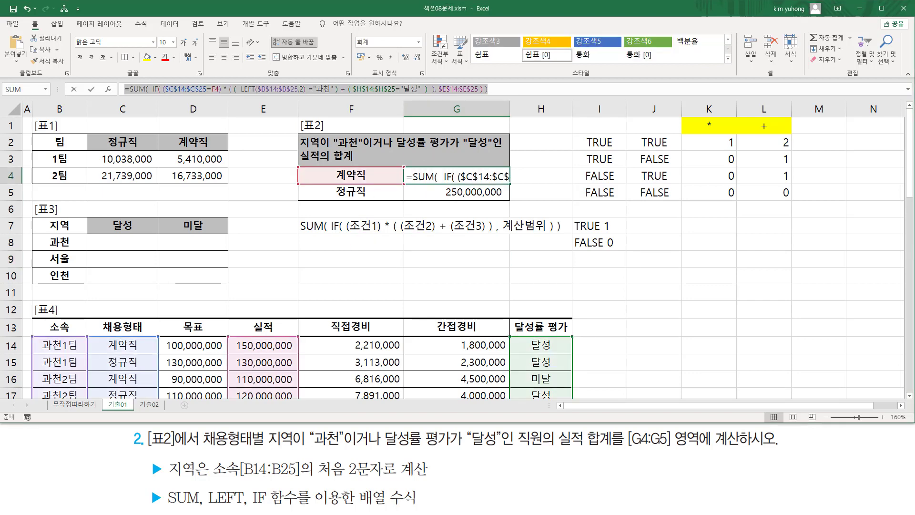
{"action": "key", "text": "ctrl+shift+Return"}
{"action": "left_click", "coordinate": [347, 262]}
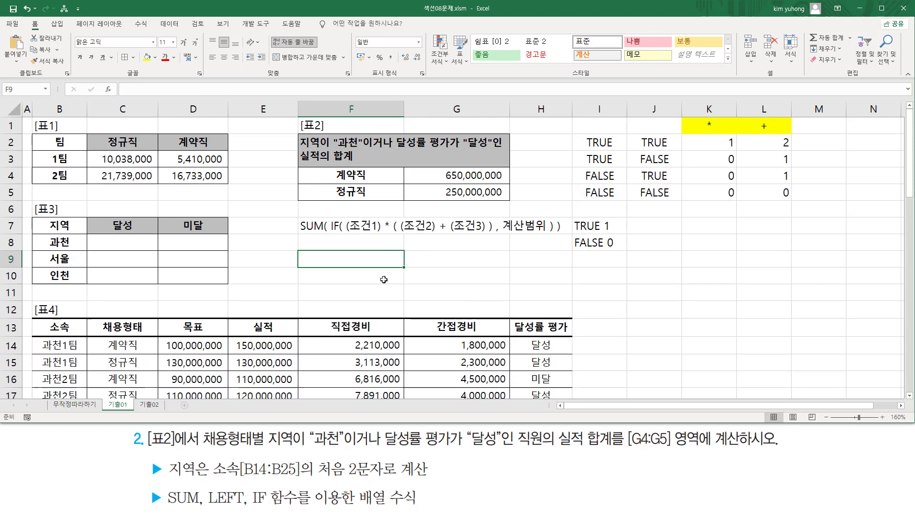
{"action": "left_click", "coordinate": [334, 283]}
{"action": "left_click", "coordinate": [654, 346]}
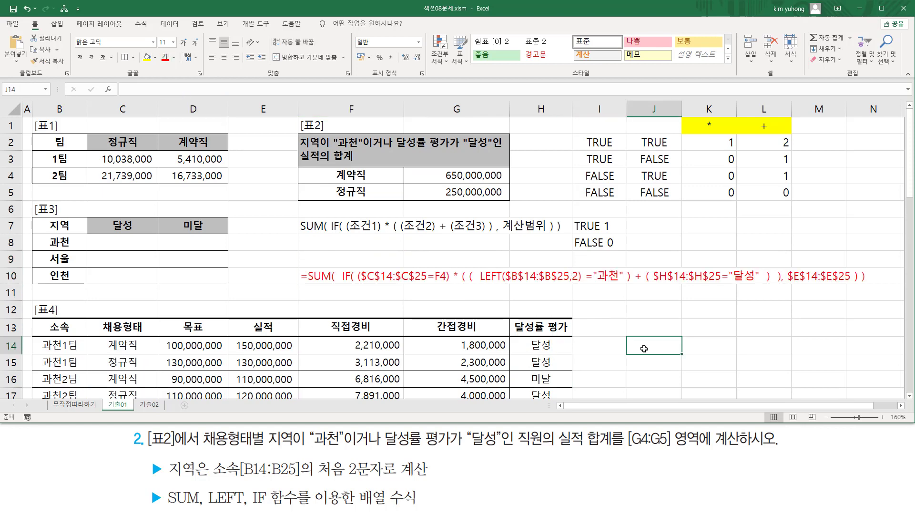
Compare the conditions, operators, grouping parentheses and sum range of the F10 formula text with the syntax note in F7
{"action": "mouse_move", "coordinate": [357, 284]}
{"action": "left_mouse_down"}
{"action": "mouse_move", "coordinate": [450, 284]}
{"action": "mouse_move", "coordinate": [451, 268]}
{"action": "mouse_move", "coordinate": [455, 277]}
{"action": "left_mouse_up"}
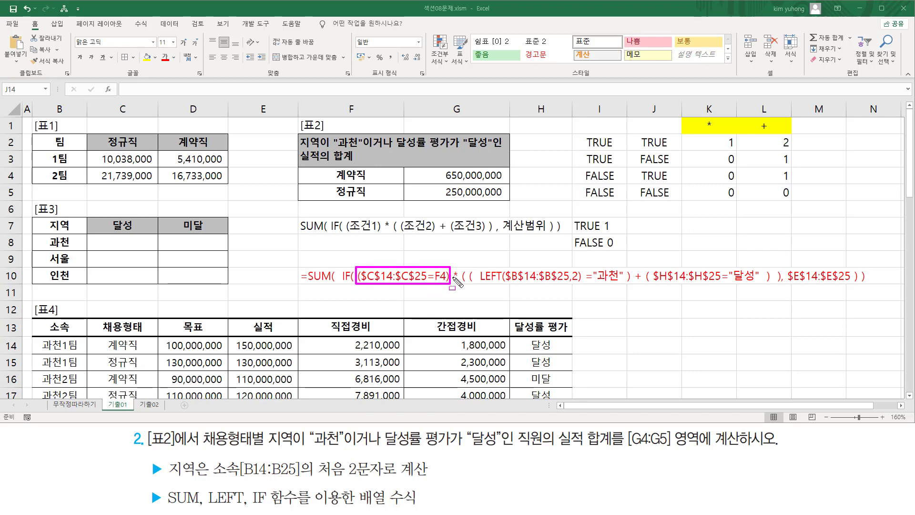
{"action": "mouse_move", "coordinate": [347, 220]}
{"action": "left_mouse_down"}
{"action": "mouse_move", "coordinate": [367, 218]}
{"action": "mouse_move", "coordinate": [389, 238]}
{"action": "left_mouse_up"}
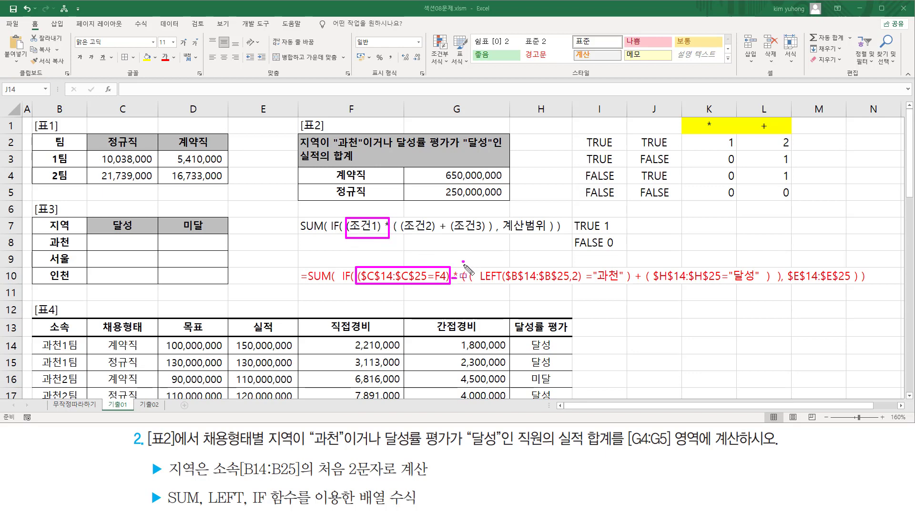
{"action": "left_click_drag", "start_coordinate": [463, 262], "coordinate": [465, 298]}
{"action": "left_click_drag", "start_coordinate": [775, 265], "coordinate": [780, 304]}
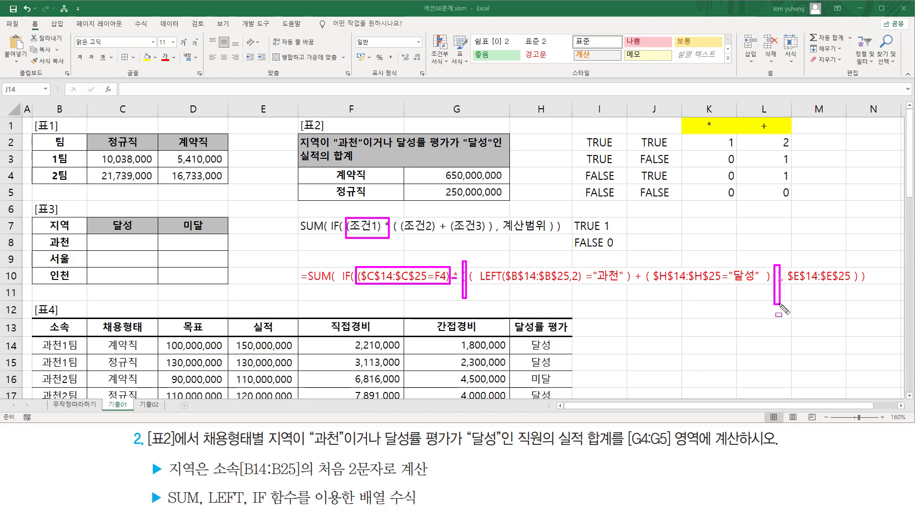
{"action": "left_click_drag", "start_coordinate": [469, 285], "coordinate": [766, 283]}
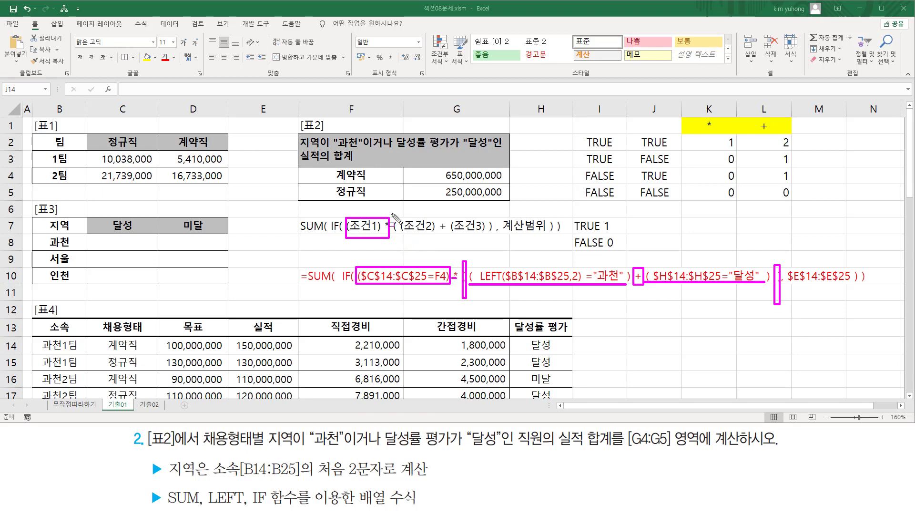
{"action": "left_click_drag", "start_coordinate": [393, 214], "coordinate": [394, 215]}
{"action": "mouse_move", "coordinate": [485, 223]}
{"action": "left_mouse_down"}
{"action": "mouse_move", "coordinate": [492, 258]}
{"action": "mouse_move", "coordinate": [493, 214]}
{"action": "left_mouse_up"}
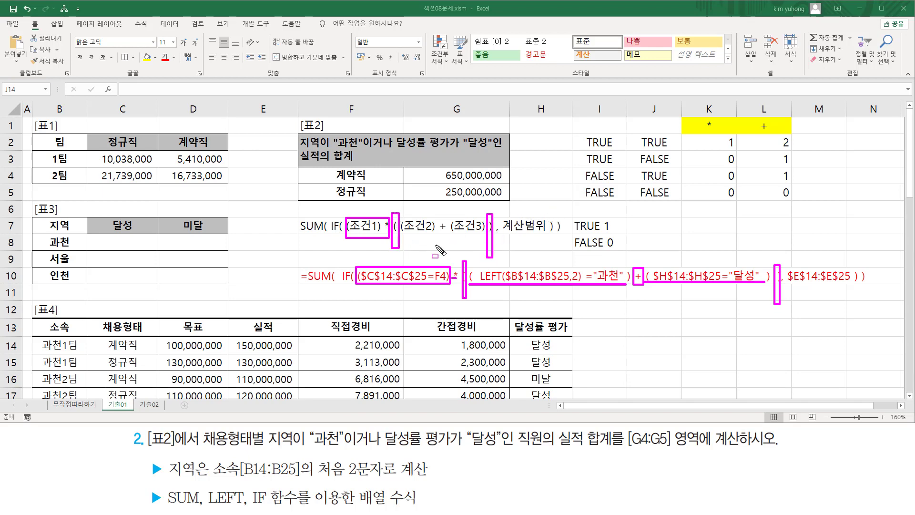
{"action": "mouse_move", "coordinate": [402, 233]}
{"action": "left_mouse_down"}
{"action": "mouse_move", "coordinate": [485, 232]}
{"action": "mouse_move", "coordinate": [449, 235]}
{"action": "mouse_move", "coordinate": [439, 218]}
{"action": "left_mouse_up"}
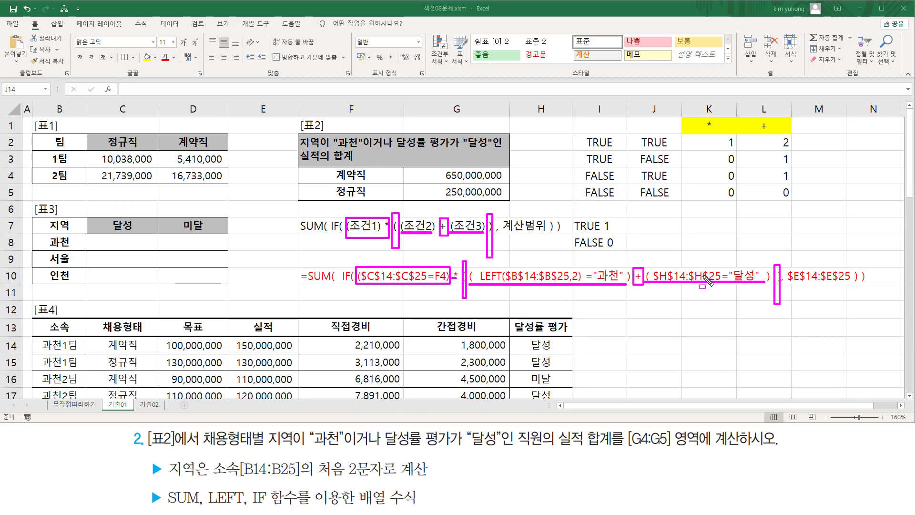
{"action": "left_click_drag", "start_coordinate": [496, 233], "coordinate": [542, 232]}
{"action": "left_click_drag", "start_coordinate": [778, 283], "coordinate": [852, 283]}
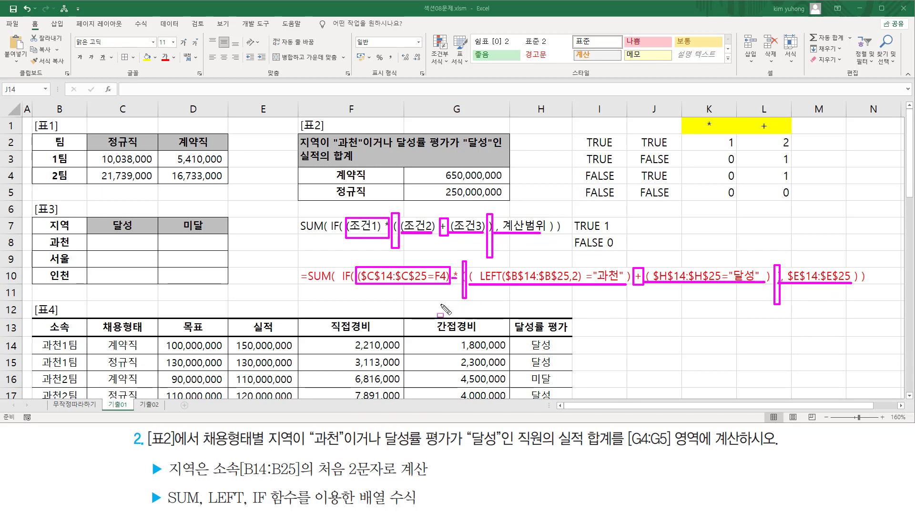
{"action": "key", "text": "Escape"}
{"action": "left_click", "coordinate": [256, 296]}
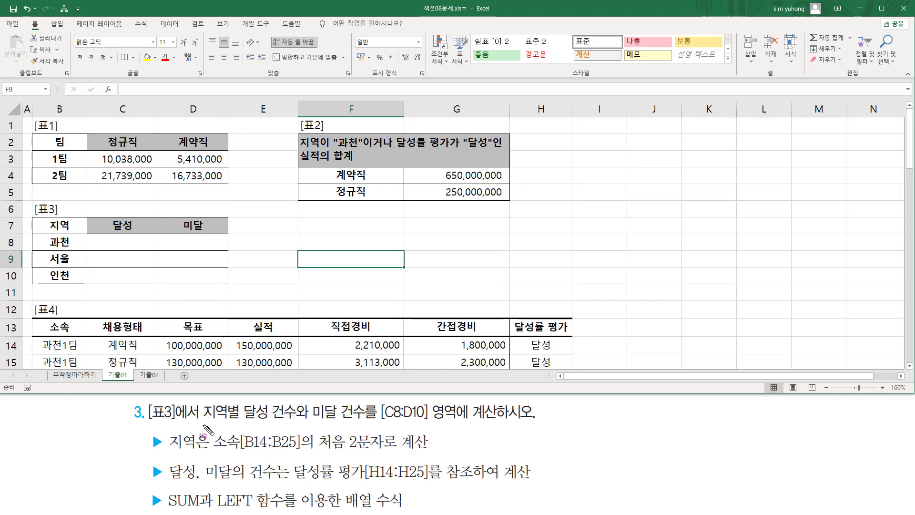
{"action": "mouse_move", "coordinate": [201, 424]}
{"action": "left_mouse_down"}
{"action": "mouse_move", "coordinate": [427, 421]}
{"action": "mouse_move", "coordinate": [429, 409]}
{"action": "left_mouse_up"}
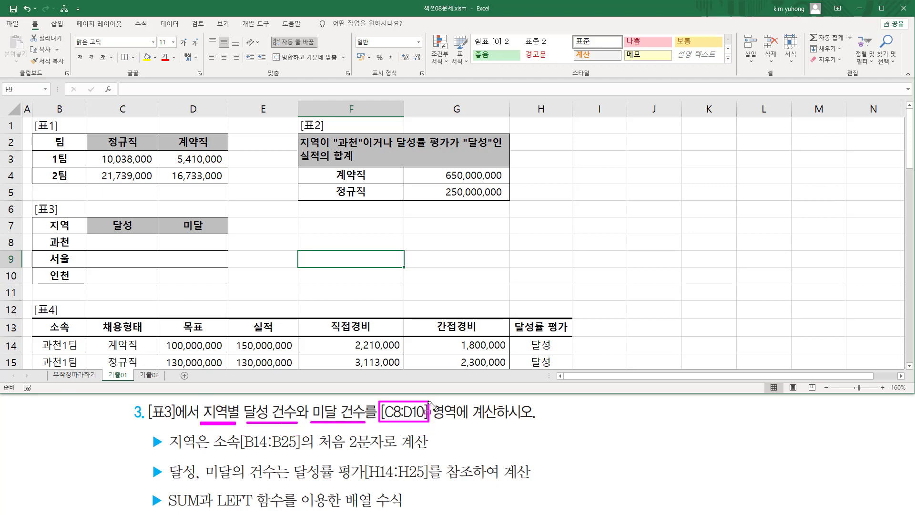
Compare task 3's region and evaluation rules with the C8:D10 area of 표3 and the 소속 and 달성률 평가 columns of 표4
{"action": "mouse_move", "coordinate": [110, 236]}
{"action": "left_mouse_down"}
{"action": "mouse_move", "coordinate": [126, 253]}
{"action": "mouse_move", "coordinate": [205, 279]}
{"action": "left_mouse_up"}
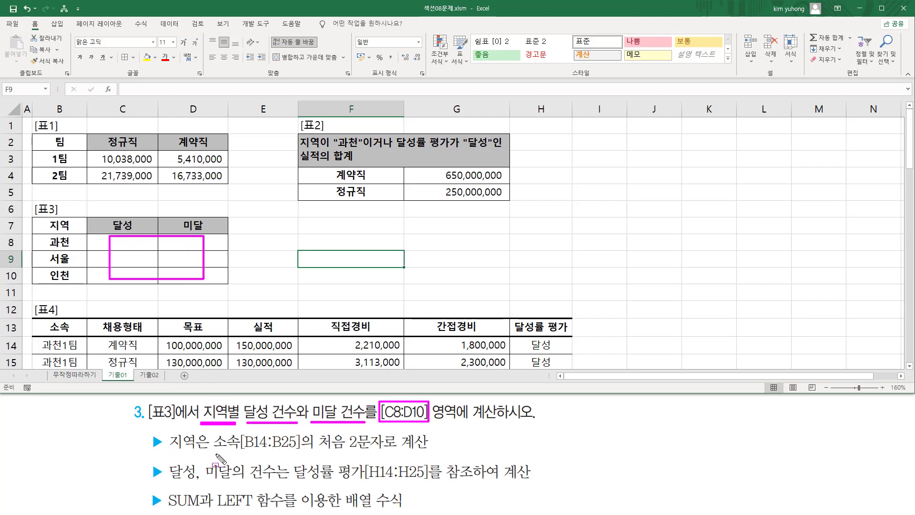
{"action": "left_click_drag", "start_coordinate": [216, 454], "coordinate": [385, 456]}
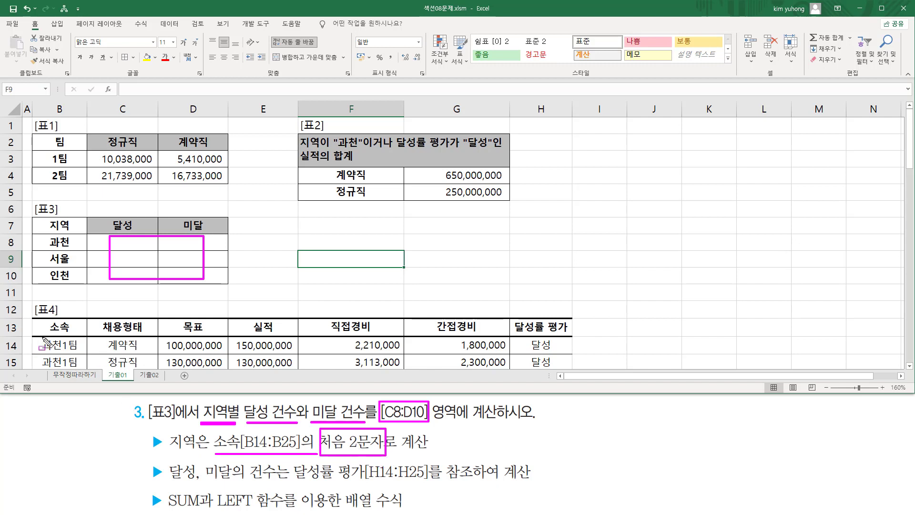
{"action": "mouse_move", "coordinate": [43, 338]}
{"action": "left_mouse_down"}
{"action": "mouse_move", "coordinate": [62, 367]}
{"action": "mouse_move", "coordinate": [42, 366]}
{"action": "mouse_move", "coordinate": [41, 338]}
{"action": "left_mouse_up"}
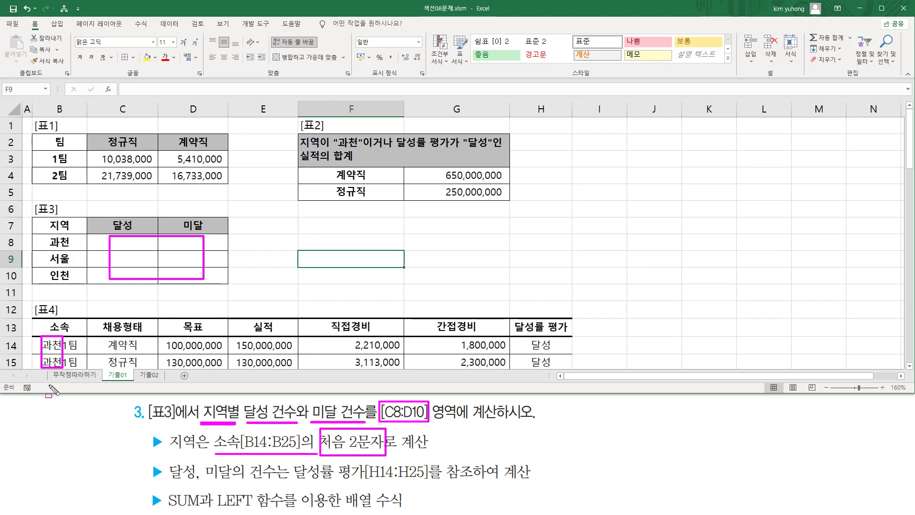
{"action": "mouse_move", "coordinate": [50, 234]}
{"action": "left_mouse_down"}
{"action": "mouse_move", "coordinate": [68, 249]}
{"action": "mouse_move", "coordinate": [51, 235]}
{"action": "left_mouse_up"}
{"action": "mouse_move", "coordinate": [165, 480]}
{"action": "left_mouse_down"}
{"action": "mouse_move", "coordinate": [287, 481]}
{"action": "mouse_move", "coordinate": [315, 461]}
{"action": "mouse_move", "coordinate": [532, 485]}
{"action": "left_mouse_up"}
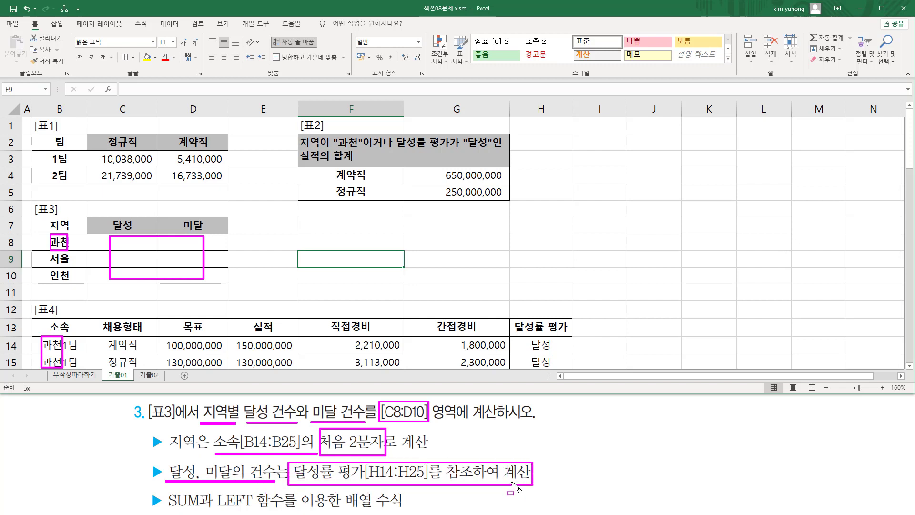
{"action": "left_click_drag", "start_coordinate": [530, 338], "coordinate": [553, 370]}
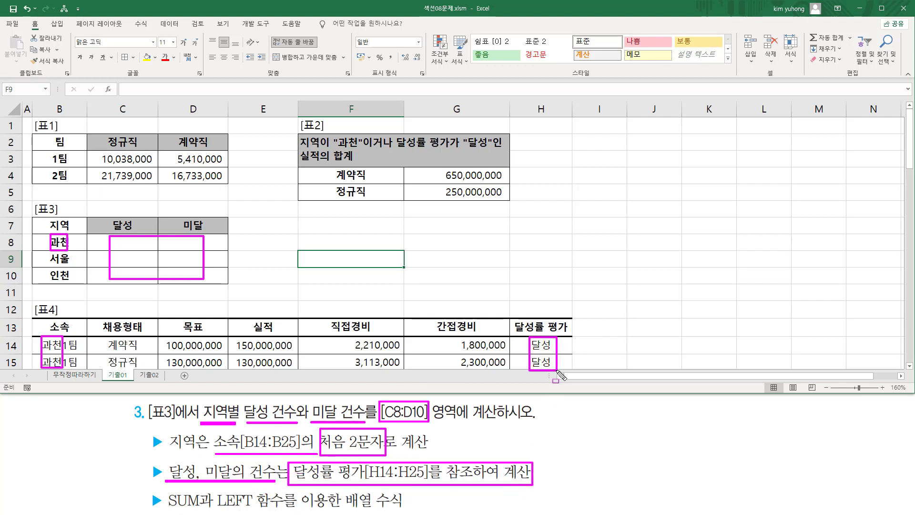
{"action": "key", "text": "Escape"}
{"action": "scroll", "coordinate": [543, 267], "scroll_direction": "down", "scroll_amount": 3}
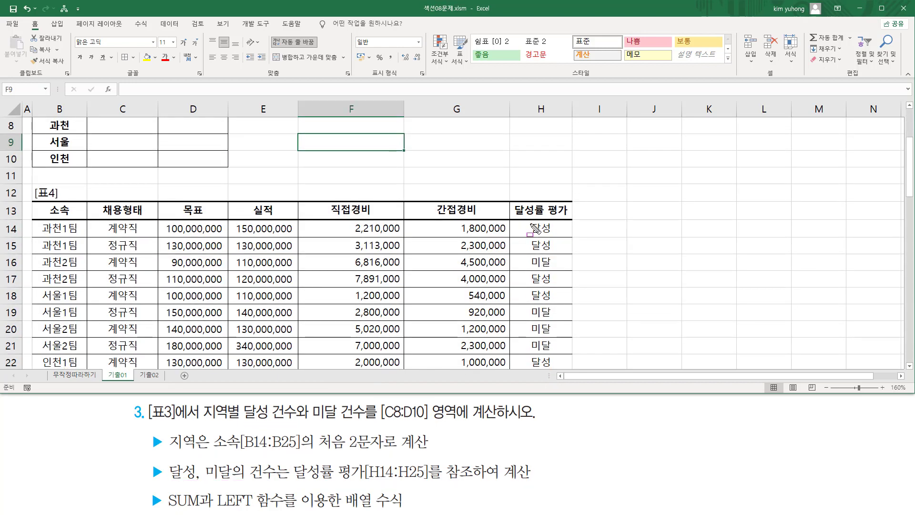
{"action": "left_click_drag", "start_coordinate": [530, 233], "coordinate": [558, 372]}
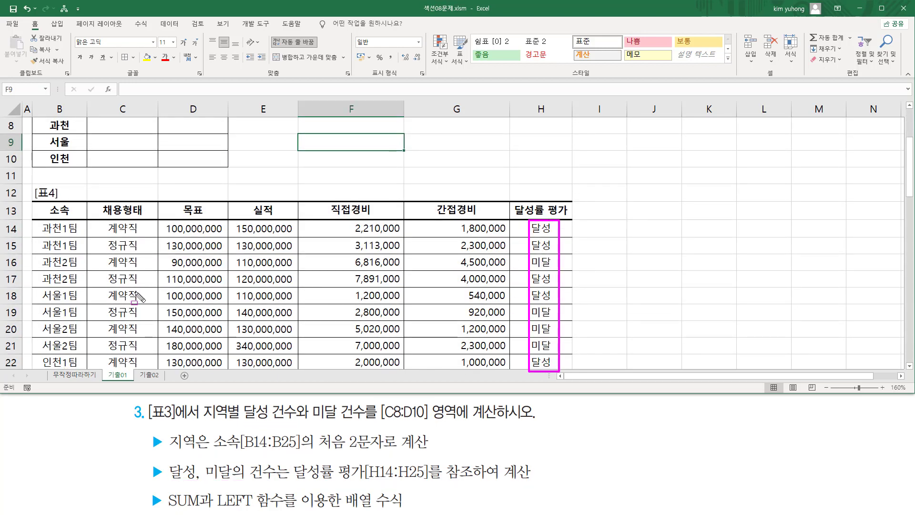
{"action": "key", "text": "Escape"}
{"action": "scroll", "coordinate": [182, 299], "scroll_direction": "up", "scroll_amount": 3}
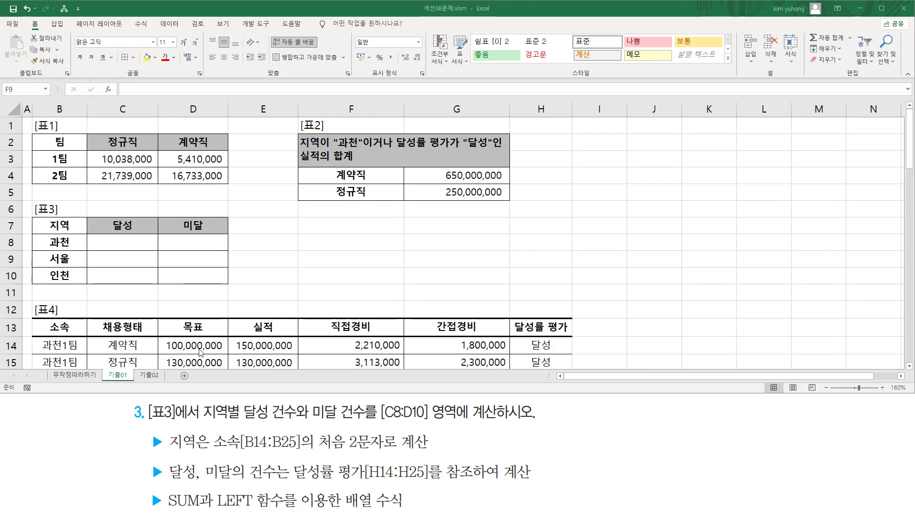
Examine the LEFT requirement and the 과천 and 달성 headings that serve as the two conditions for the count in C8
{"action": "left_click_drag", "start_coordinate": [40, 337], "coordinate": [65, 369]}
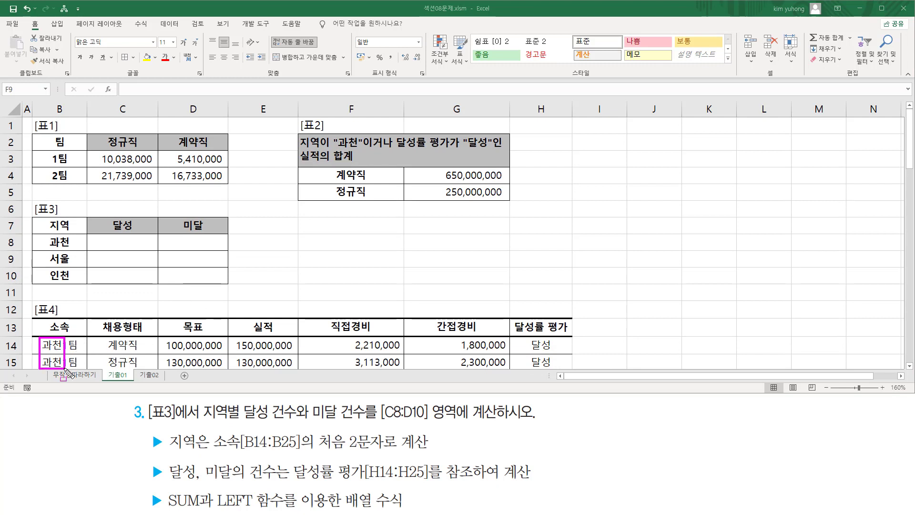
{"action": "left_click_drag", "start_coordinate": [214, 488], "coordinate": [285, 512]}
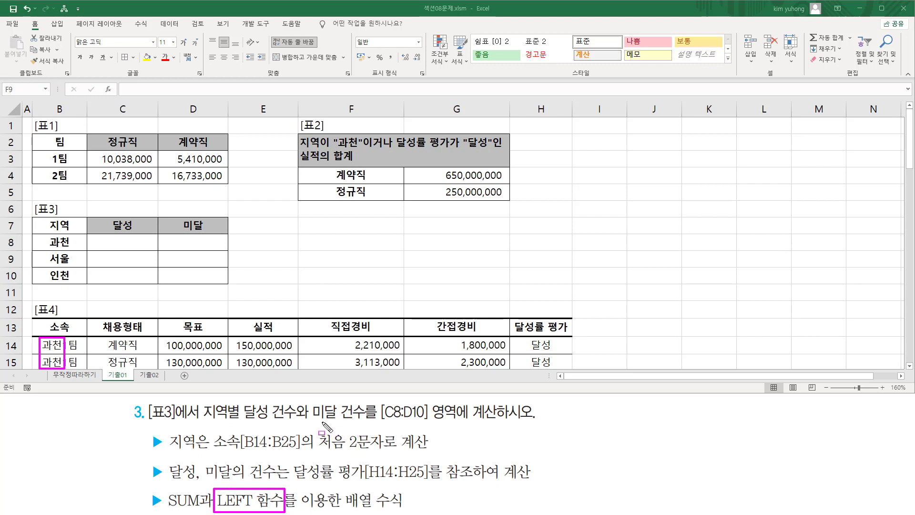
{"action": "left_click_drag", "start_coordinate": [339, 421], "coordinate": [368, 422]}
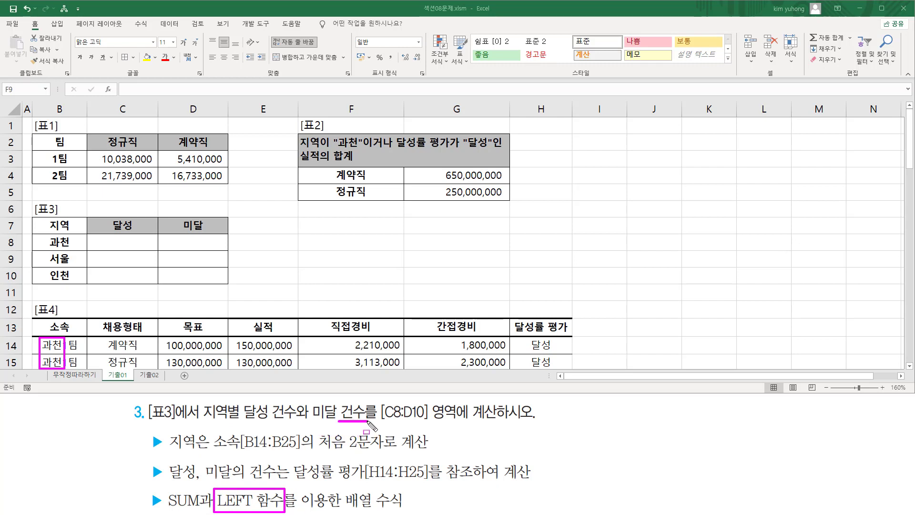
{"action": "key", "text": "Escape"}
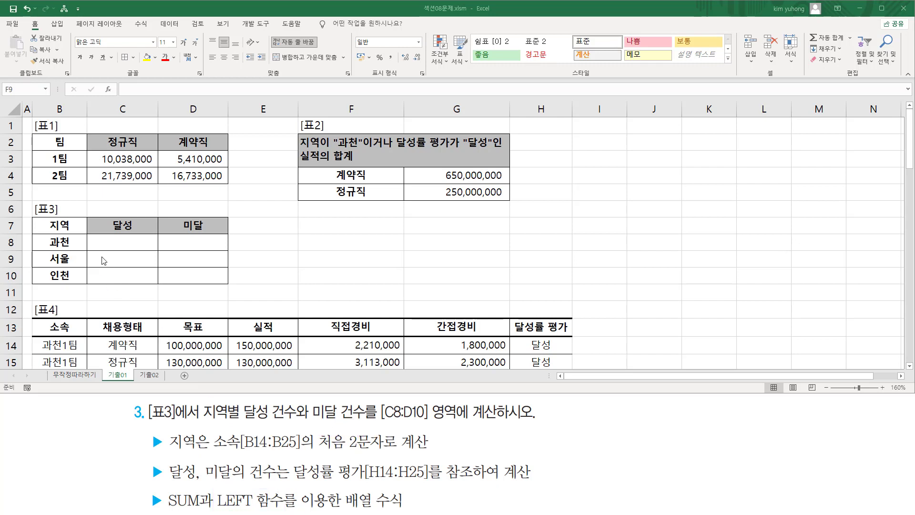
{"action": "mouse_move", "coordinate": [104, 242]}
{"action": "left_mouse_down"}
{"action": "mouse_move", "coordinate": [131, 246]}
{"action": "mouse_move", "coordinate": [104, 237]}
{"action": "left_mouse_up"}
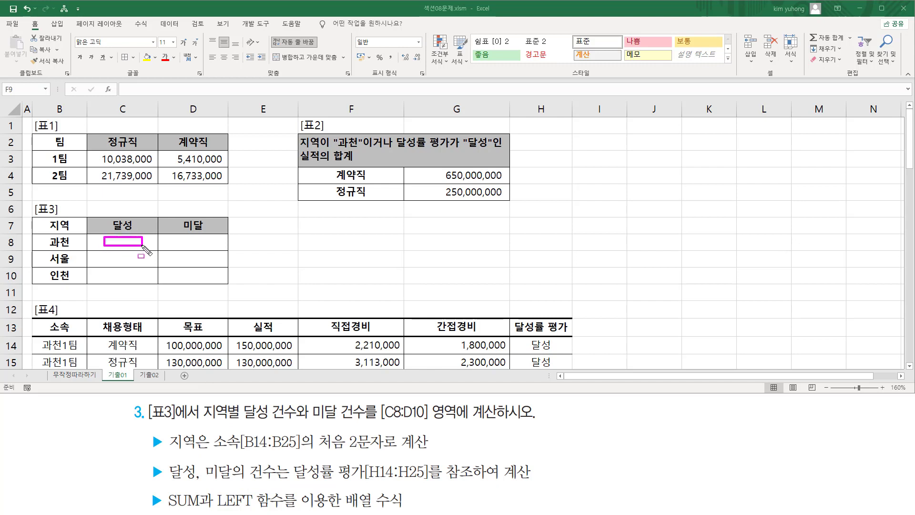
{"action": "mouse_move", "coordinate": [47, 236]}
{"action": "left_mouse_down"}
{"action": "mouse_move", "coordinate": [56, 241]}
{"action": "mouse_move", "coordinate": [47, 236]}
{"action": "left_mouse_up"}
{"action": "mouse_move", "coordinate": [122, 219]}
{"action": "left_mouse_down"}
{"action": "mouse_move", "coordinate": [135, 231]}
{"action": "mouse_move", "coordinate": [112, 220]}
{"action": "mouse_move", "coordinate": [136, 231]}
{"action": "left_mouse_up"}
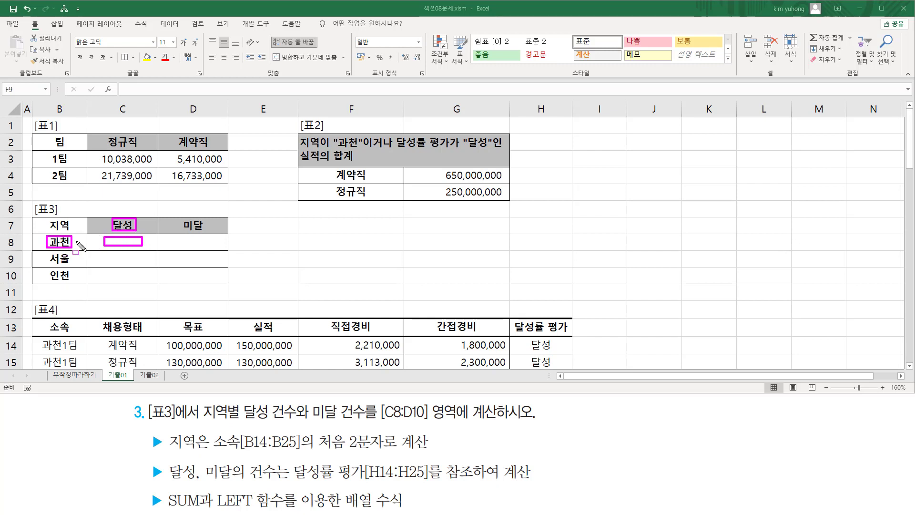
{"action": "mouse_move", "coordinate": [337, 399]}
{"action": "left_mouse_down"}
{"action": "mouse_move", "coordinate": [368, 424]}
{"action": "mouse_move", "coordinate": [343, 445]}
{"action": "mouse_move", "coordinate": [353, 429]}
{"action": "left_mouse_up"}
{"action": "key", "text": "Escape"}
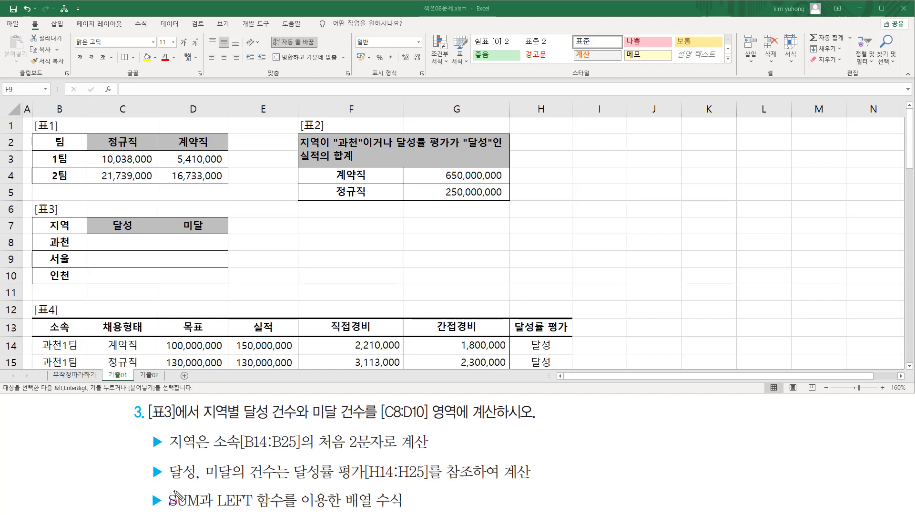
Enter the syntax note SUM( (조건1) * (조건2) ) in F8 and review its two conditions and the multiplication operator
{"action": "mouse_move", "coordinate": [176, 495]}
{"action": "left_mouse_down"}
{"action": "mouse_move", "coordinate": [167, 507]}
{"action": "mouse_move", "coordinate": [204, 510]}
{"action": "left_mouse_up"}
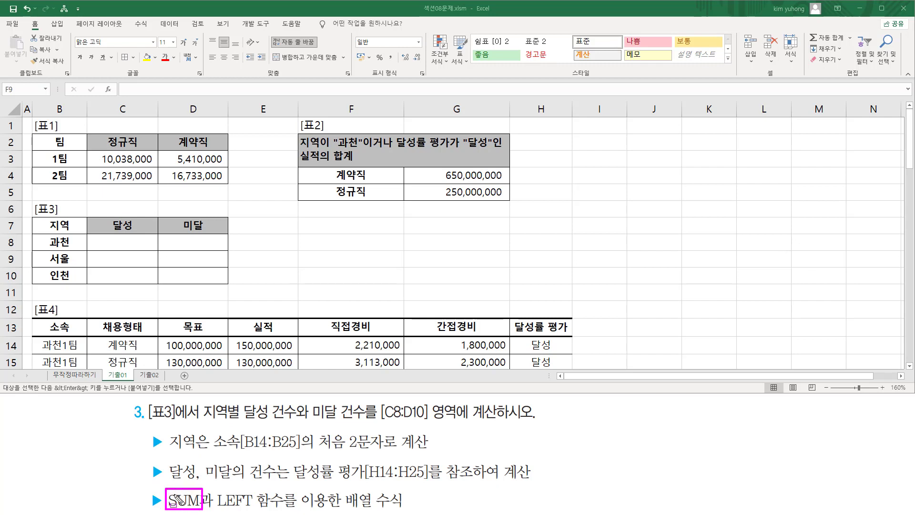
{"action": "key", "text": "Escape"}
{"action": "left_click", "coordinate": [345, 243]}
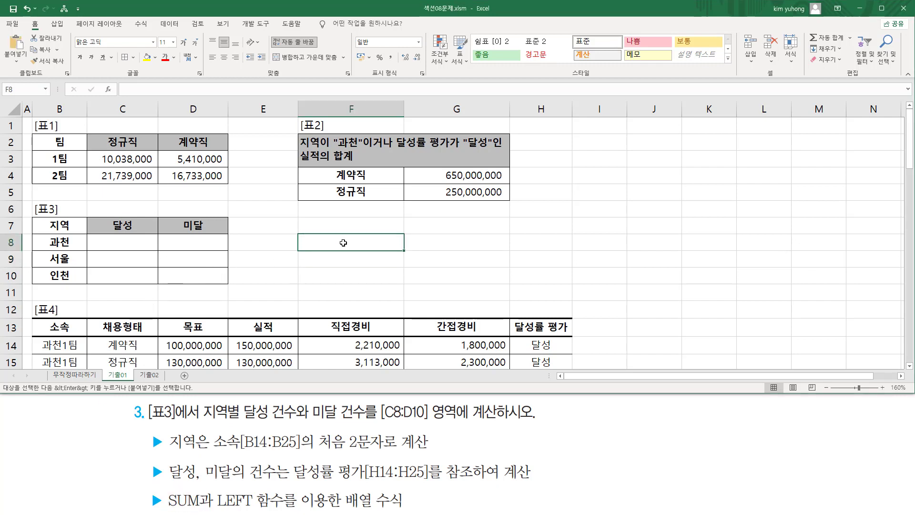
{"action": "type", "text": "SUM( (조건1) * (조건2) )"}
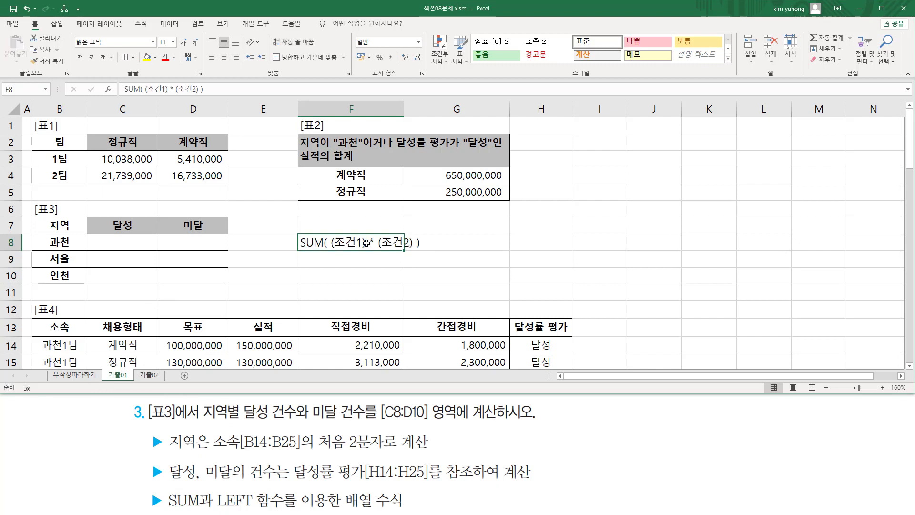
{"action": "left_click", "coordinate": [394, 277]}
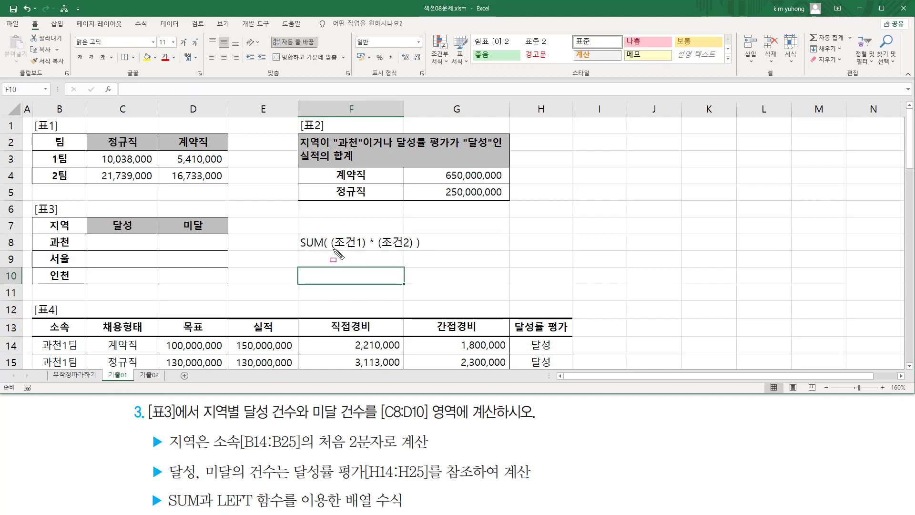
{"action": "left_click_drag", "start_coordinate": [331, 248], "coordinate": [364, 247]}
{"action": "mouse_move", "coordinate": [379, 248]}
{"action": "left_mouse_down"}
{"action": "mouse_move", "coordinate": [413, 248]}
{"action": "mouse_move", "coordinate": [376, 256]}
{"action": "left_mouse_up"}
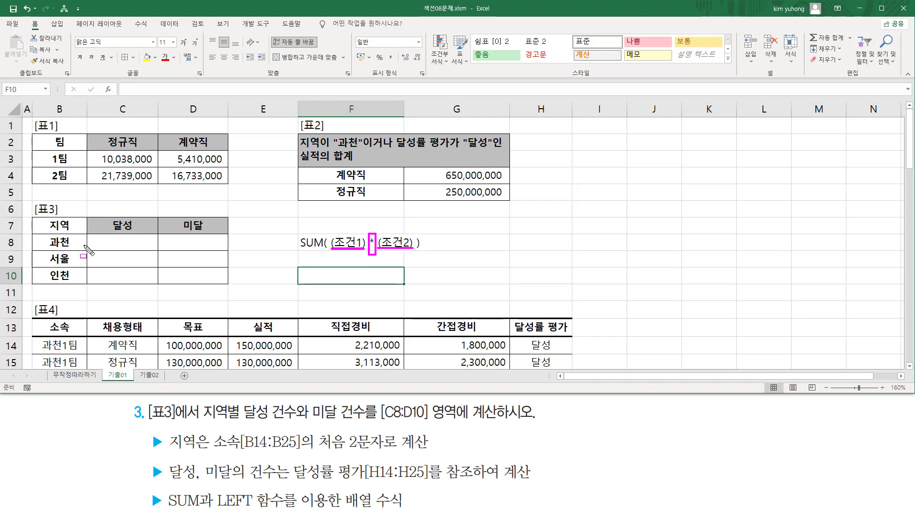
{"action": "key", "text": "Escape"}
Begin the count formula in C8 with =SUM( (LEFT(B14:B25,2) to take the first two characters of each 소속 entry
{"action": "left_click", "coordinate": [121, 242]}
{"action": "type", "text": "="}
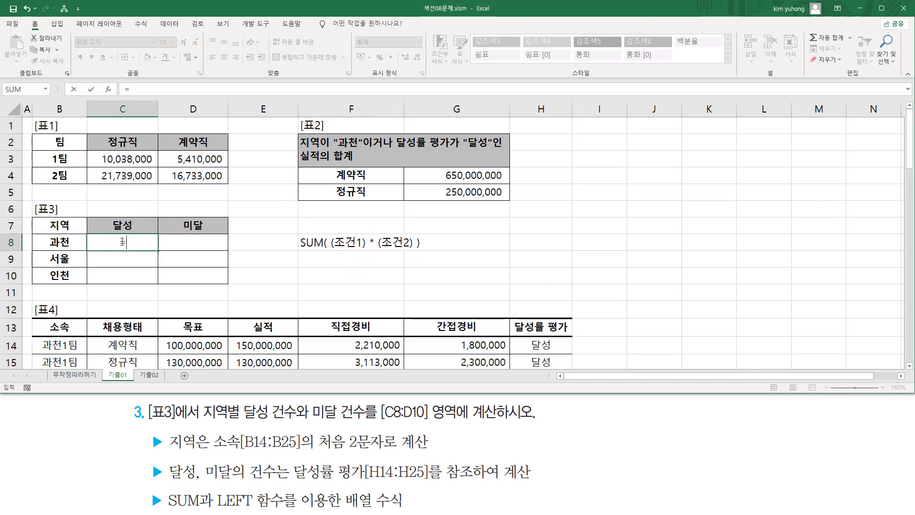
{"action": "type", "text": "SUM("}
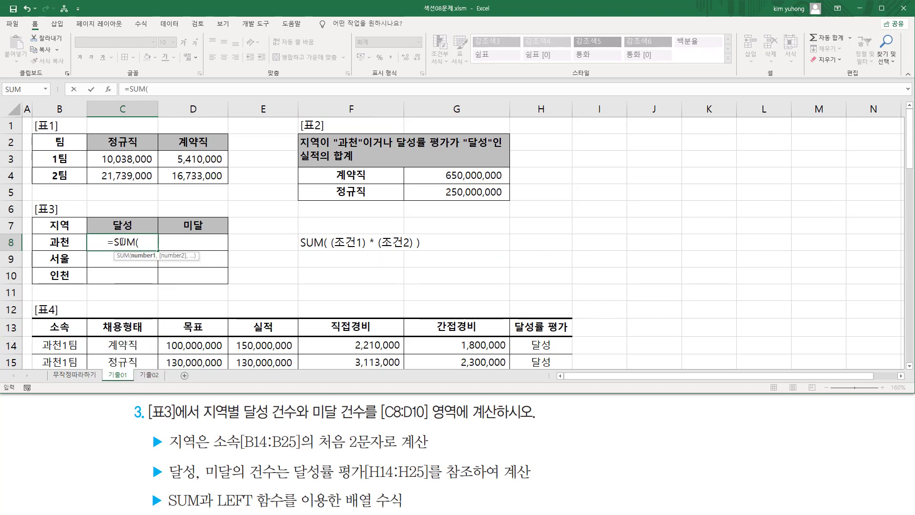
{"action": "type", "text": " ("}
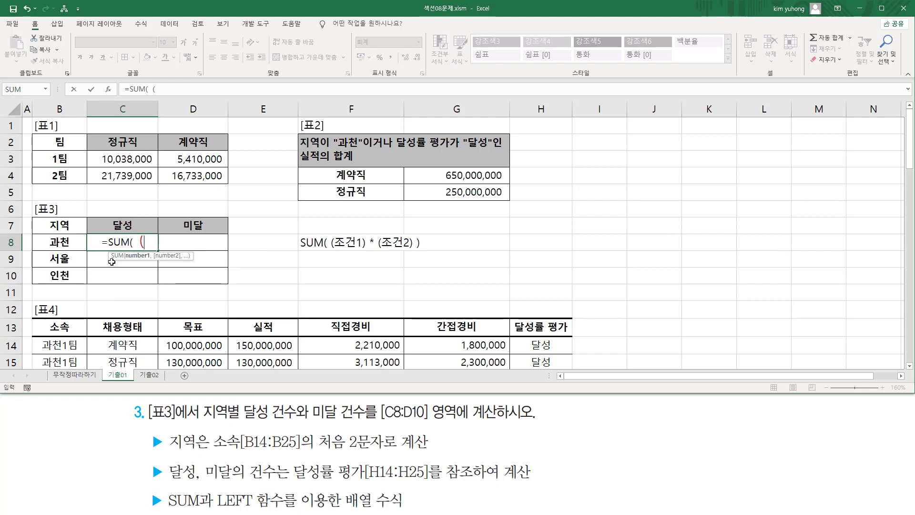
{"action": "scroll", "coordinate": [60, 347], "scroll_direction": "down", "scroll_amount": 2}
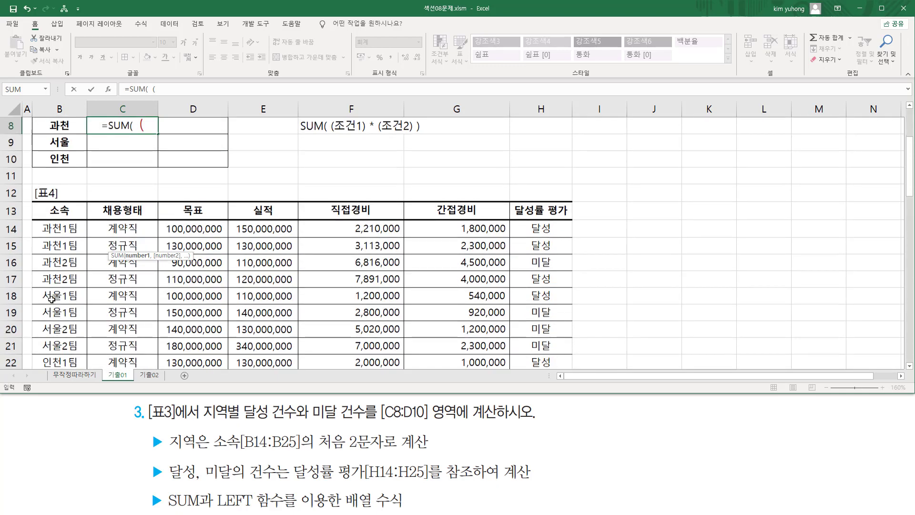
{"action": "scroll", "coordinate": [50, 325], "scroll_direction": "up", "scroll_amount": 2}
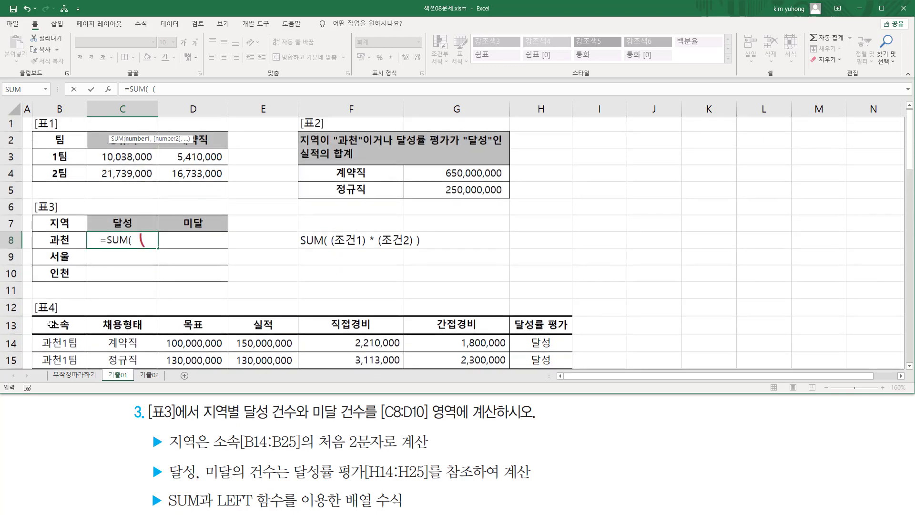
{"action": "type", "text": "LEFT("}
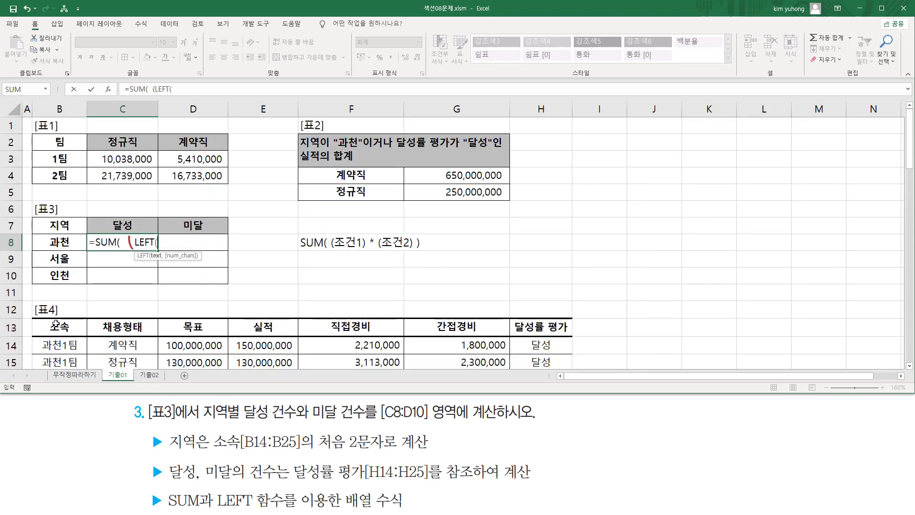
{"action": "left_click_drag", "start_coordinate": [65, 347], "coordinate": [69, 292]}
{"action": "scroll", "coordinate": [69, 292], "scroll_direction": "up", "scroll_amount": 5}
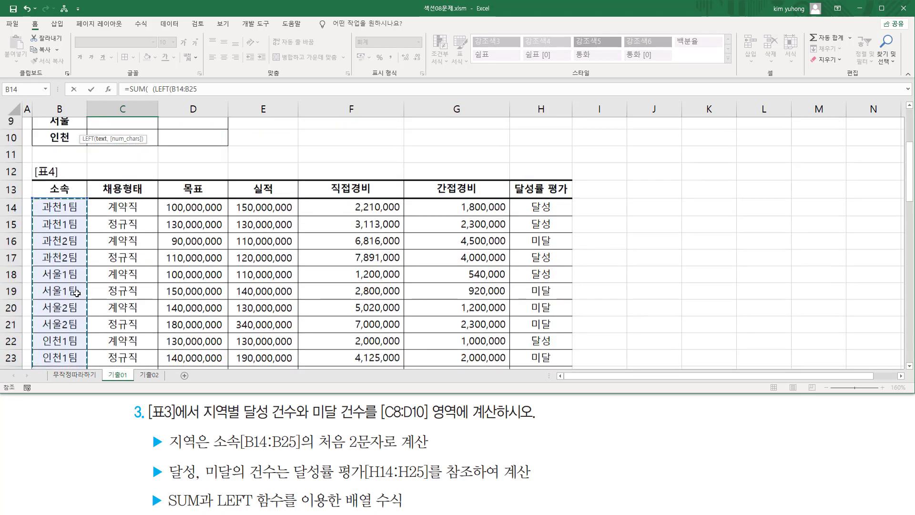
{"action": "type", "text": ",2"}
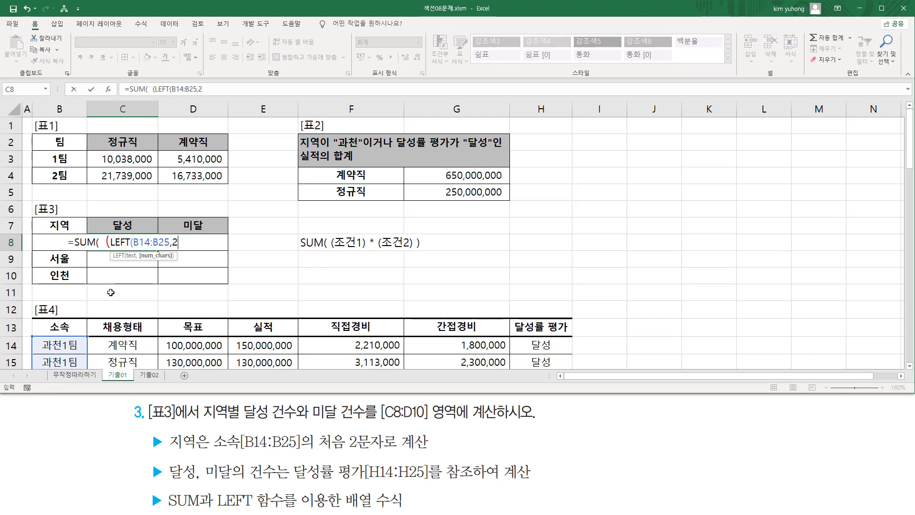
{"action": "type", "text": ")"}
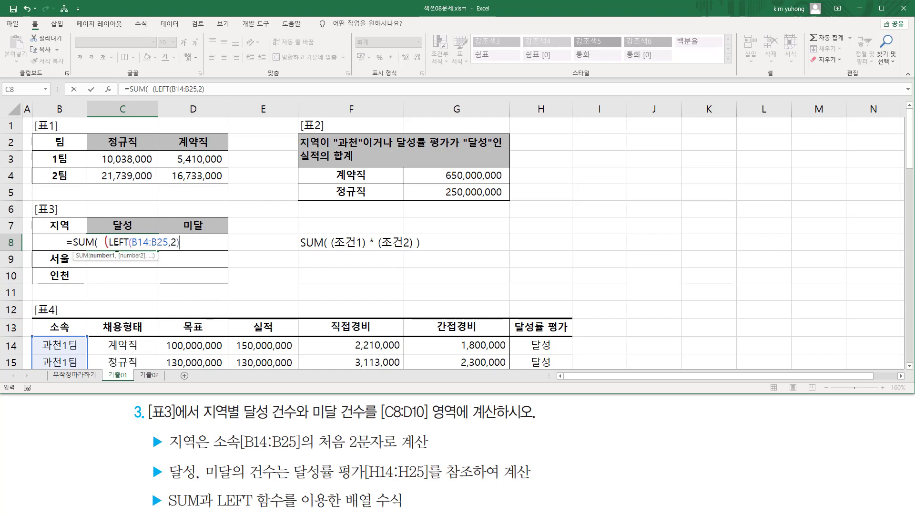
{"action": "left_click_drag", "start_coordinate": [108, 242], "coordinate": [213, 244]}
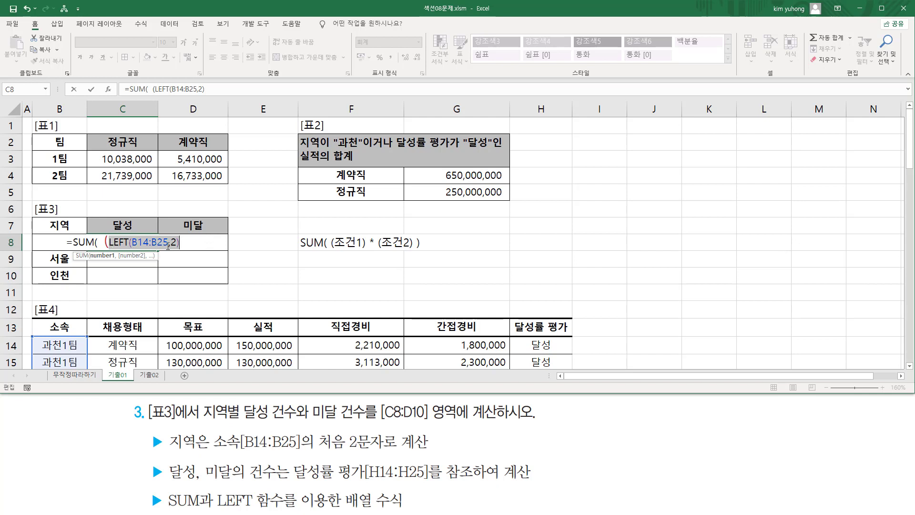
Complete the first condition in the C8 SUM formula by comparing LEFT(B14:B25,2) with B8 and closing its parenthesis
{"action": "left_click", "coordinate": [202, 247]}
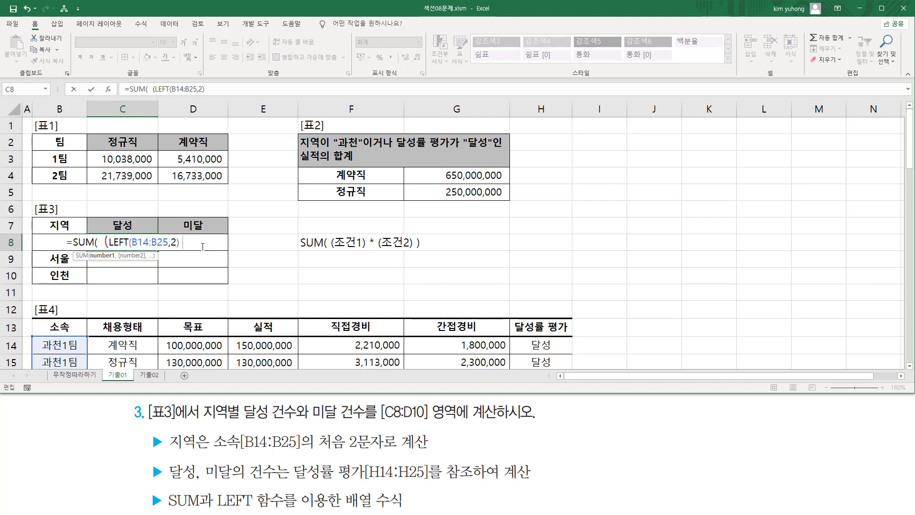
{"action": "type", "text": "="}
{"action": "left_click", "coordinate": [44, 257]}
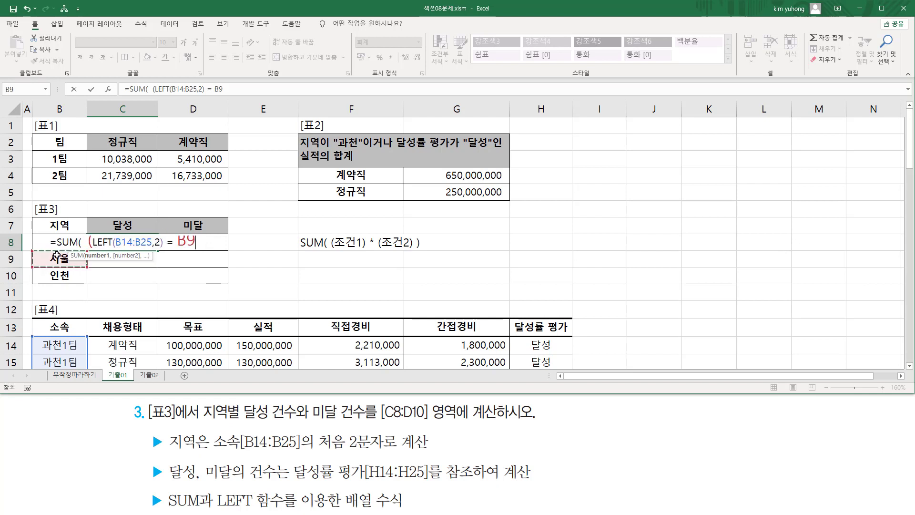
{"action": "left_click", "coordinate": [52, 246]}
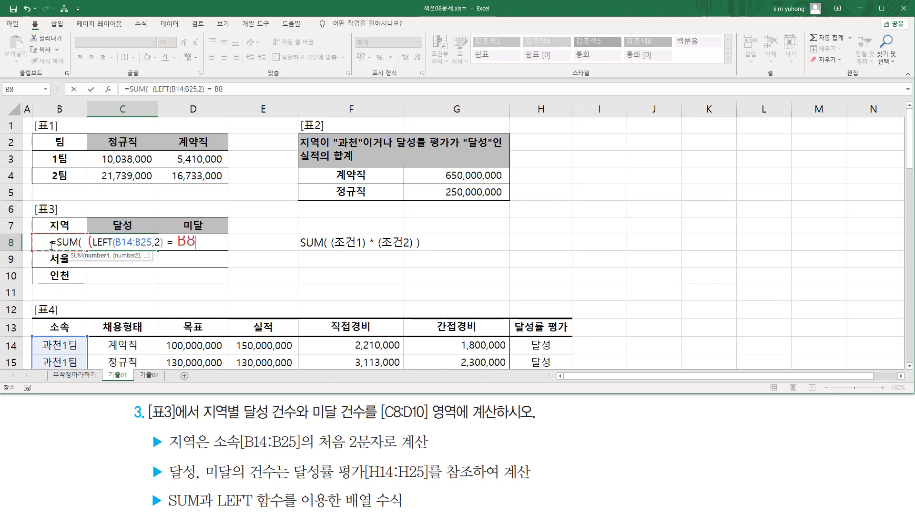
{"action": "type", "text": ")"}
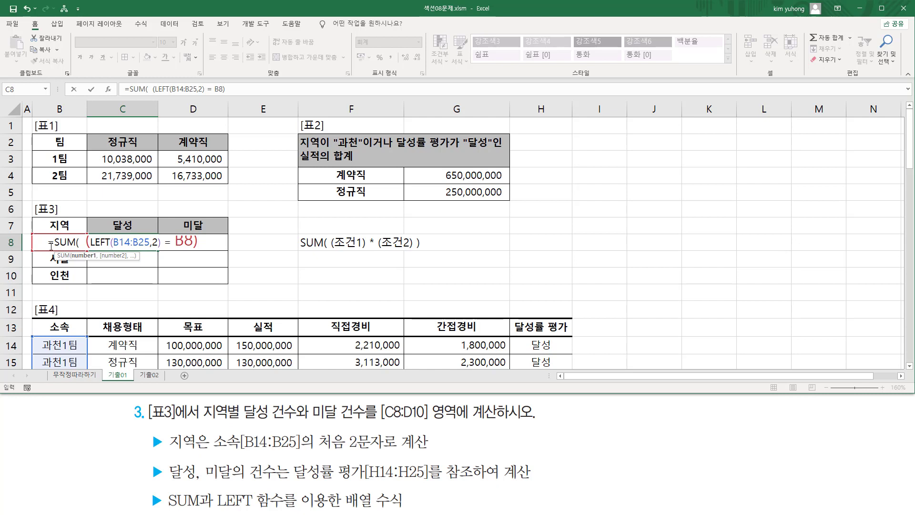
Multiply by the second condition (H14:H25=C7) and enter the C8 SUM formula as an array formula
{"action": "type", "text": "  *"}
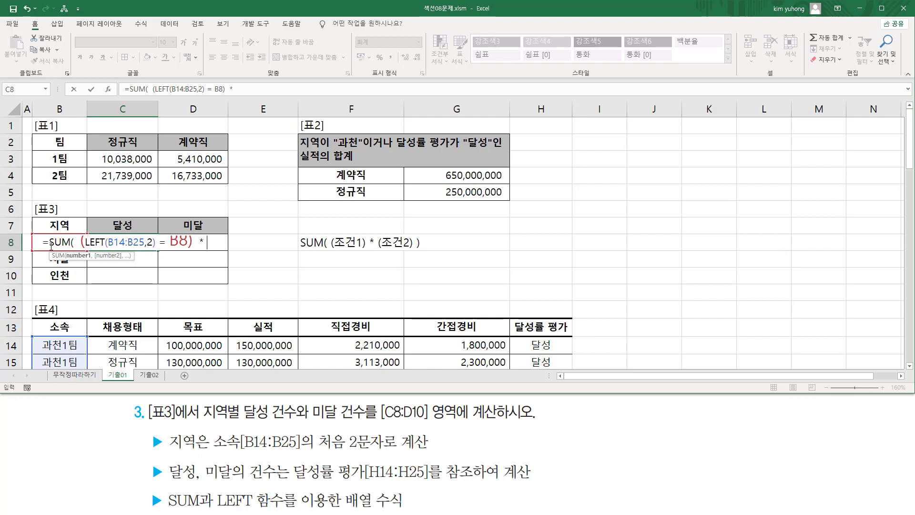
{"action": "type", "text": " ("}
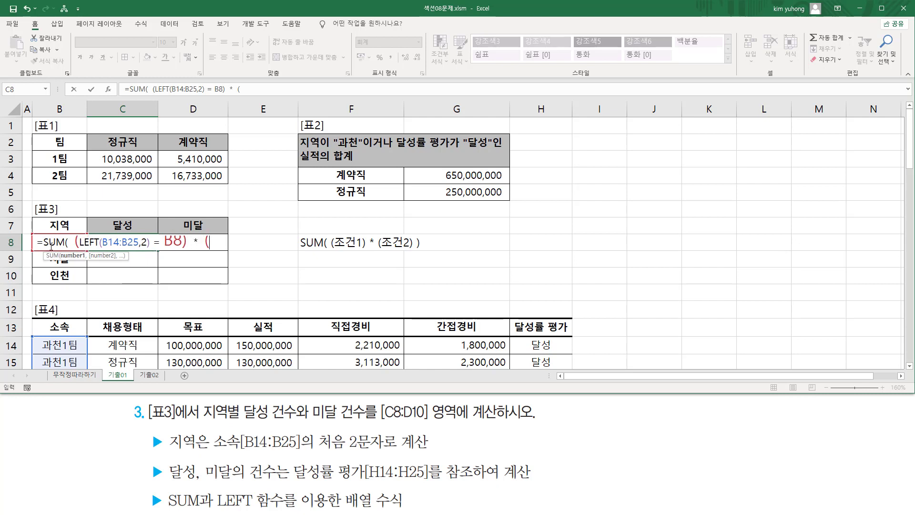
{"action": "scroll", "coordinate": [570, 236], "scroll_direction": "down", "scroll_amount": 3}
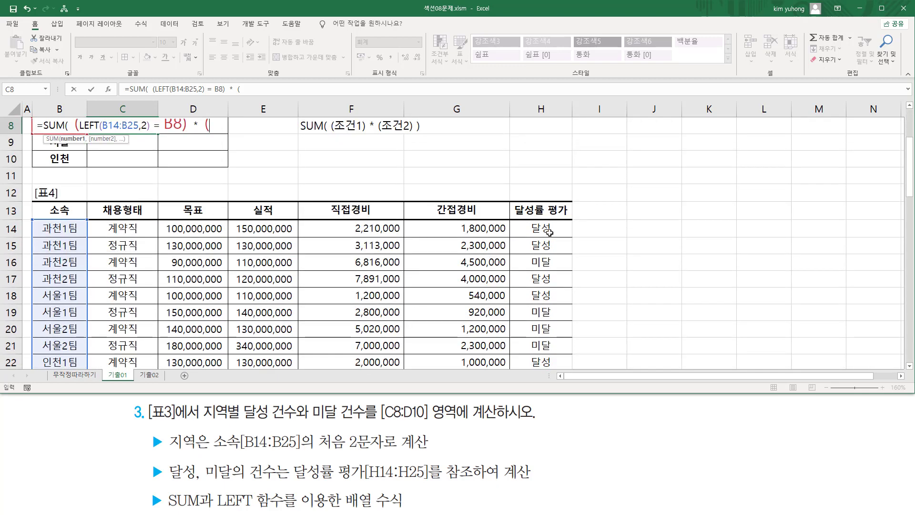
{"action": "left_click", "coordinate": [548, 236]}
{"action": "scroll", "coordinate": [547, 246], "scroll_direction": "down", "scroll_amount": 2}
{"action": "left_click", "coordinate": [548, 292], "text": "shift"}
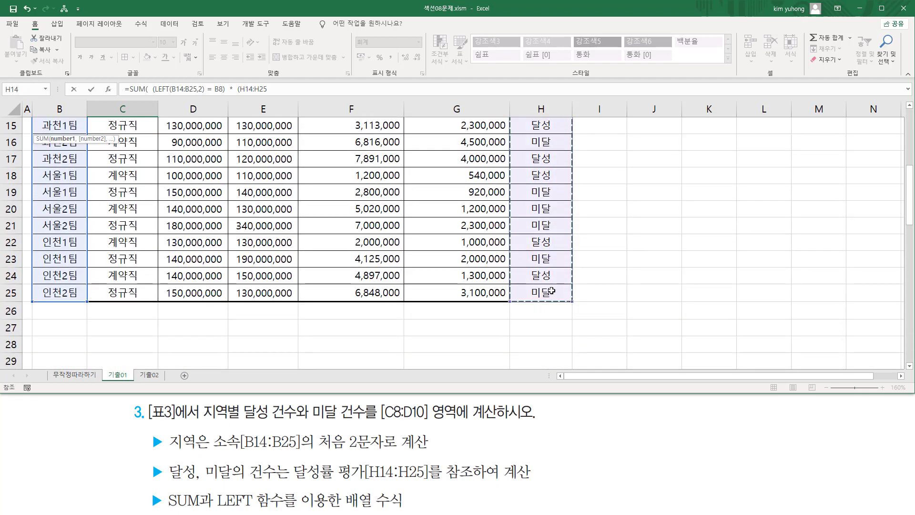
{"action": "scroll", "coordinate": [560, 281], "scroll_direction": "up", "scroll_amount": 4}
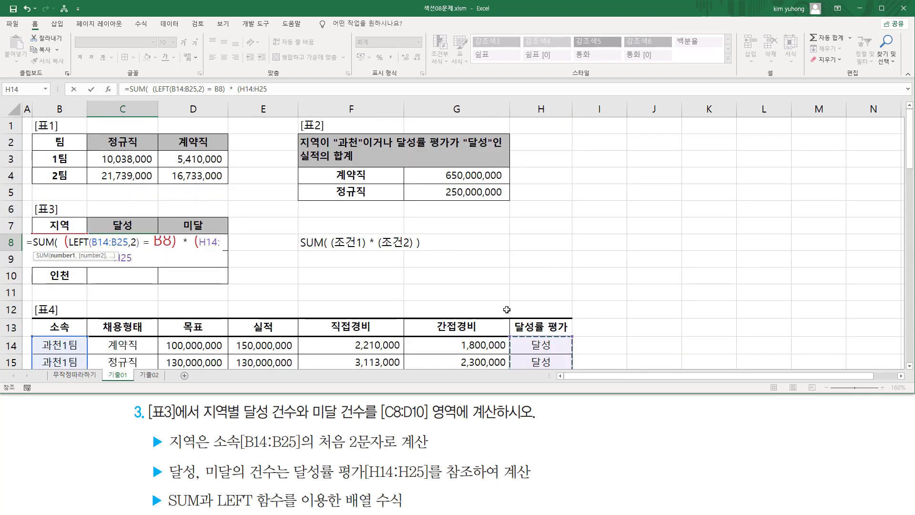
{"action": "type", "text": "="}
{"action": "left_click", "coordinate": [128, 224]}
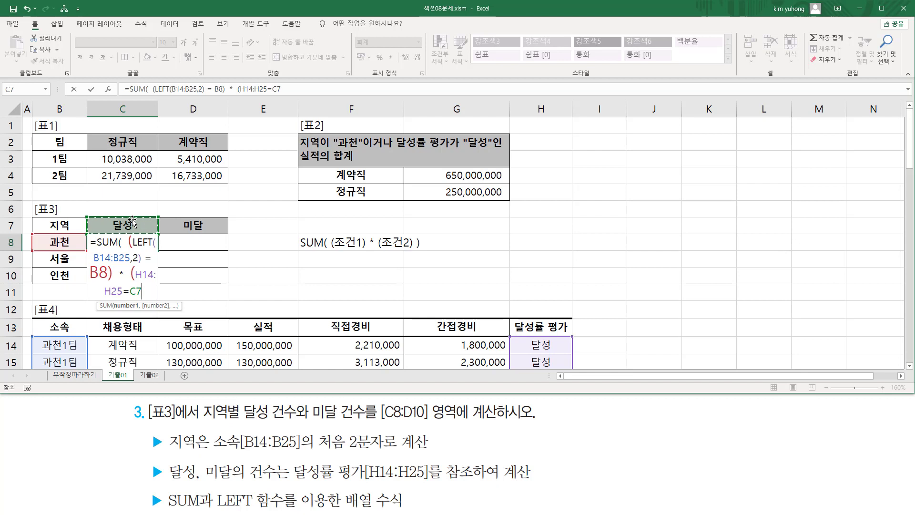
{"action": "type", "text": ") )"}
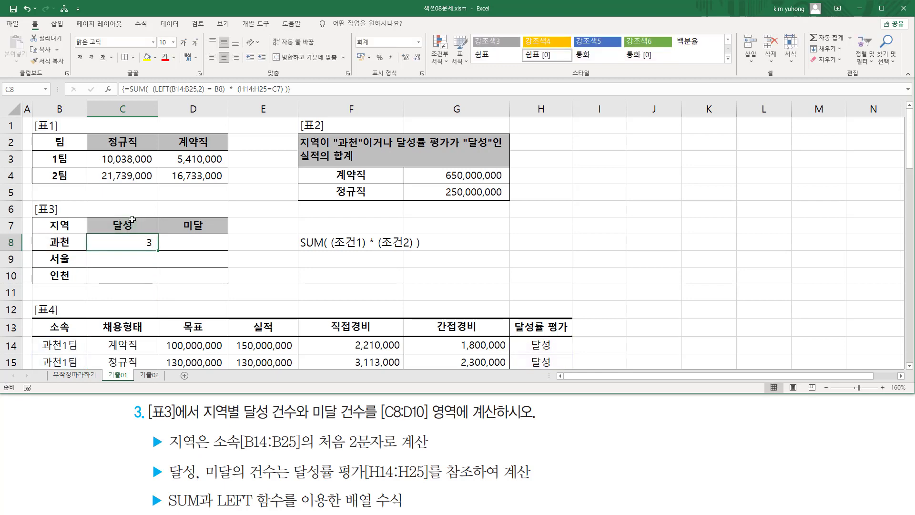
Check the 과천 rows in 표4 against their 달성률 평가 entries to verify the C8 count
{"action": "scroll", "coordinate": [126, 265], "scroll_direction": "down", "scroll_amount": 3}
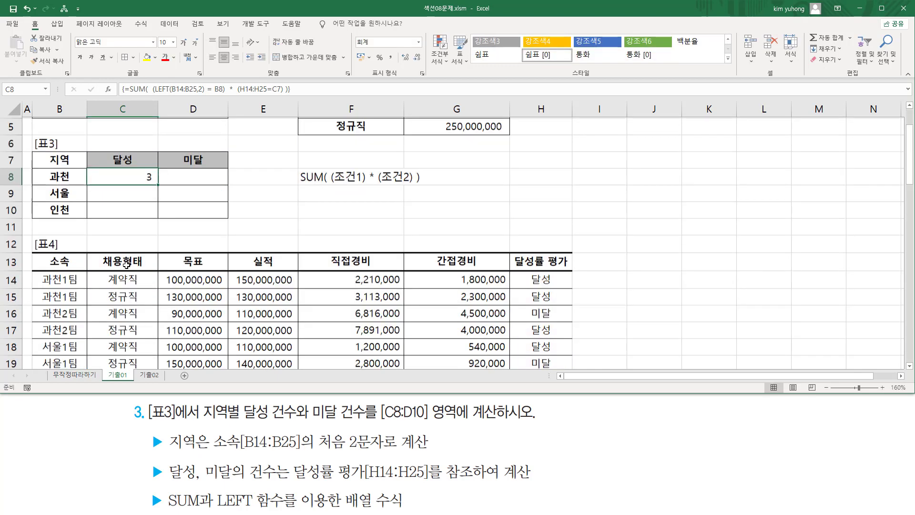
{"action": "left_click_drag", "start_coordinate": [42, 220], "coordinate": [67, 291]}
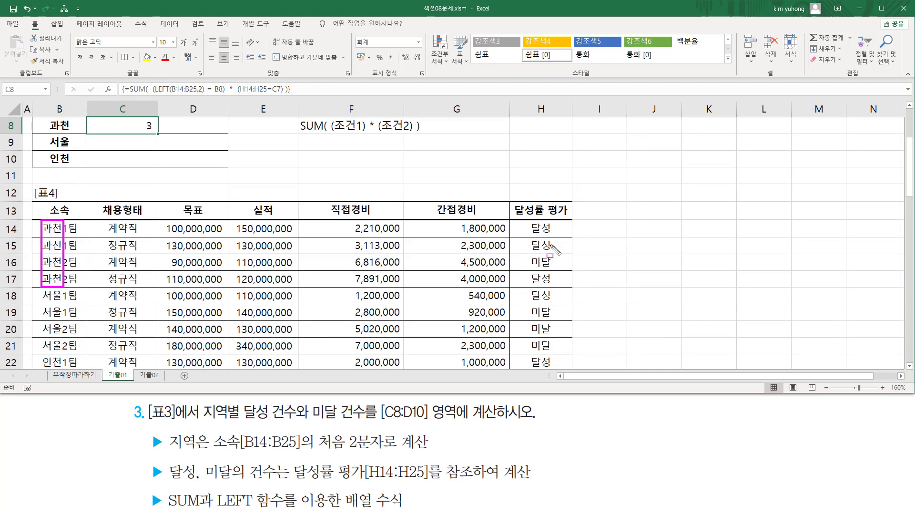
{"action": "mouse_move", "coordinate": [527, 219]}
{"action": "left_mouse_down"}
{"action": "mouse_move", "coordinate": [560, 237]}
{"action": "mouse_move", "coordinate": [556, 286]}
{"action": "left_mouse_up"}
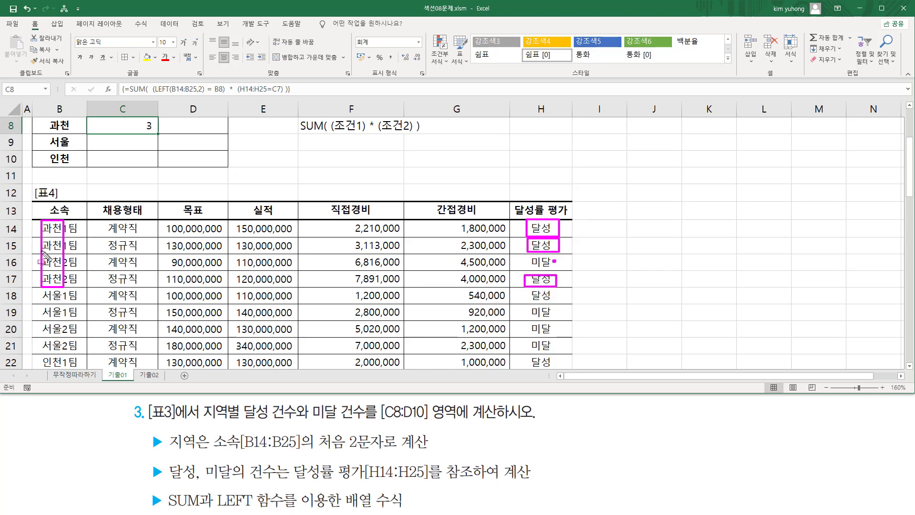
{"action": "key", "text": "Escape"}
{"action": "scroll", "coordinate": [191, 169], "scroll_direction": "up", "scroll_amount": 2}
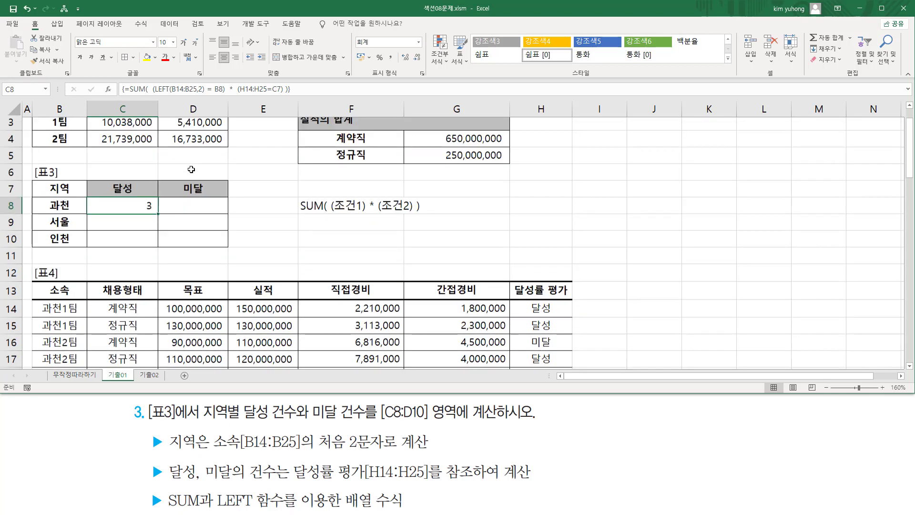
{"action": "scroll", "coordinate": [191, 169], "scroll_direction": "up", "scroll_amount": 1}
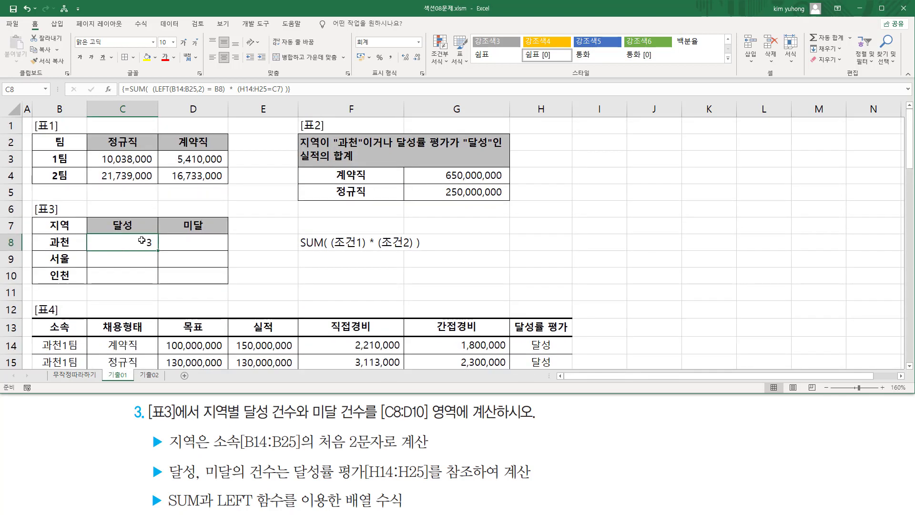
{"action": "double_click", "coordinate": [142, 241]}
{"action": "key", "text": "Escape"}
{"action": "left_click_drag", "start_coordinate": [124, 241], "coordinate": [126, 285]}
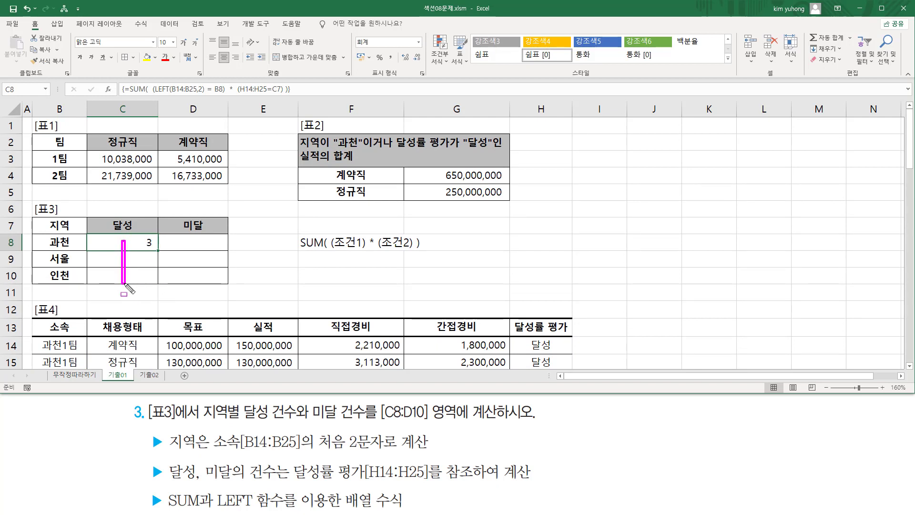
{"action": "left_click_drag", "start_coordinate": [154, 244], "coordinate": [203, 245]}
{"action": "mouse_move", "coordinate": [137, 258]}
{"action": "left_mouse_down"}
{"action": "mouse_move", "coordinate": [191, 258]}
{"action": "mouse_move", "coordinate": [199, 269]}
{"action": "left_mouse_up"}
{"action": "left_click_drag", "start_coordinate": [180, 235], "coordinate": [206, 278]}
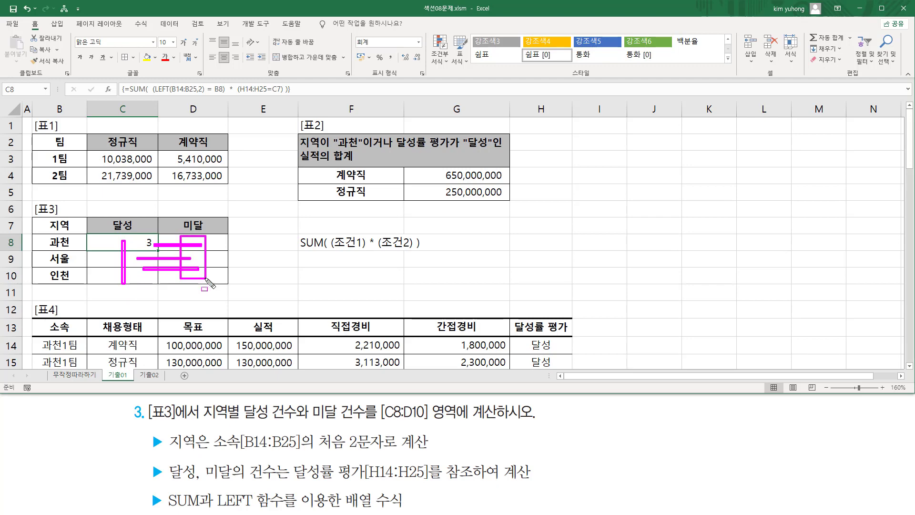
{"action": "key", "text": "Escape"}
Make the ranges absolute as $B$14:$B$25 and $H$14:$H$25 in the C8 formula and re-enter it as an array formula
{"action": "double_click", "coordinate": [139, 243]}
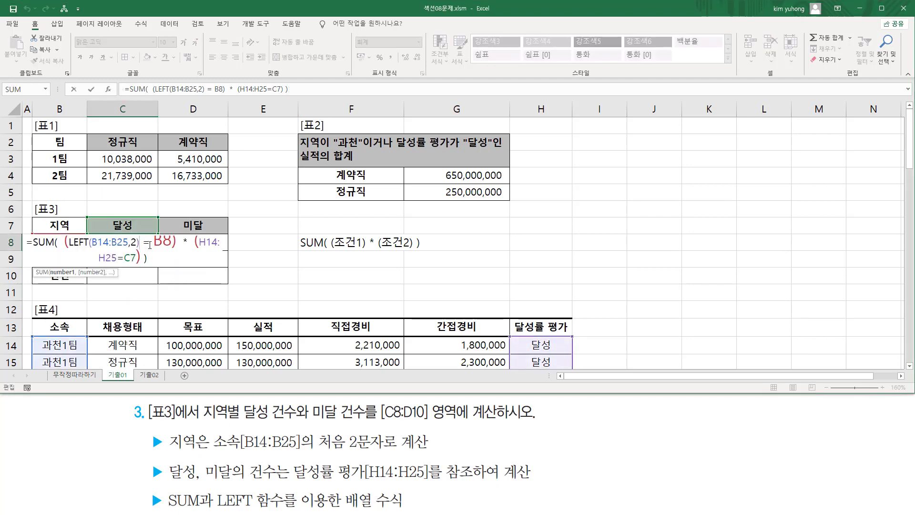
{"action": "scroll", "coordinate": [149, 245], "scroll_direction": "down", "scroll_amount": 2}
{"action": "mouse_move", "coordinate": [38, 218]}
{"action": "left_mouse_down"}
{"action": "mouse_move", "coordinate": [52, 232]}
{"action": "mouse_move", "coordinate": [76, 368]}
{"action": "left_mouse_up"}
{"action": "left_click_drag", "start_coordinate": [525, 218], "coordinate": [553, 367]}
{"action": "key", "text": "Escape"}
{"action": "scroll", "coordinate": [222, 231], "scroll_direction": "up", "scroll_amount": 3}
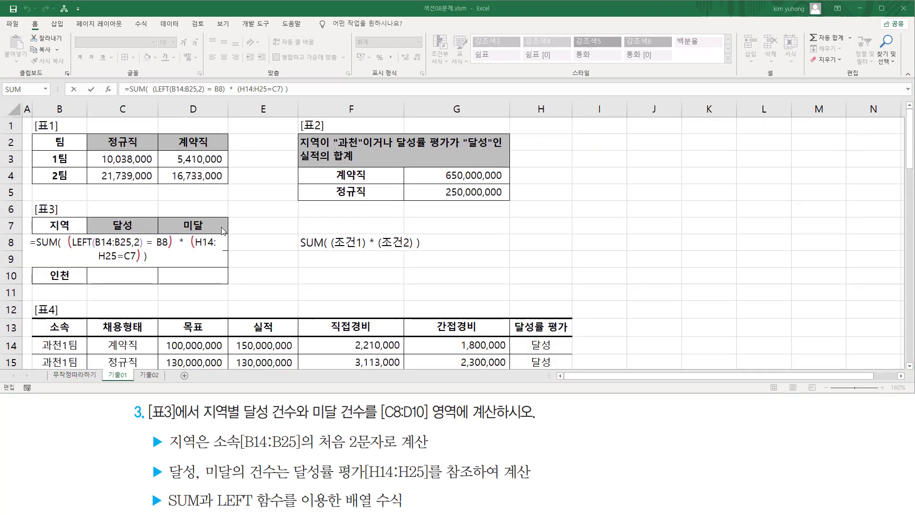
{"action": "left_click", "coordinate": [141, 237]}
{"action": "left_click_drag", "start_coordinate": [93, 242], "coordinate": [126, 243]}
{"action": "key", "text": "F4"}
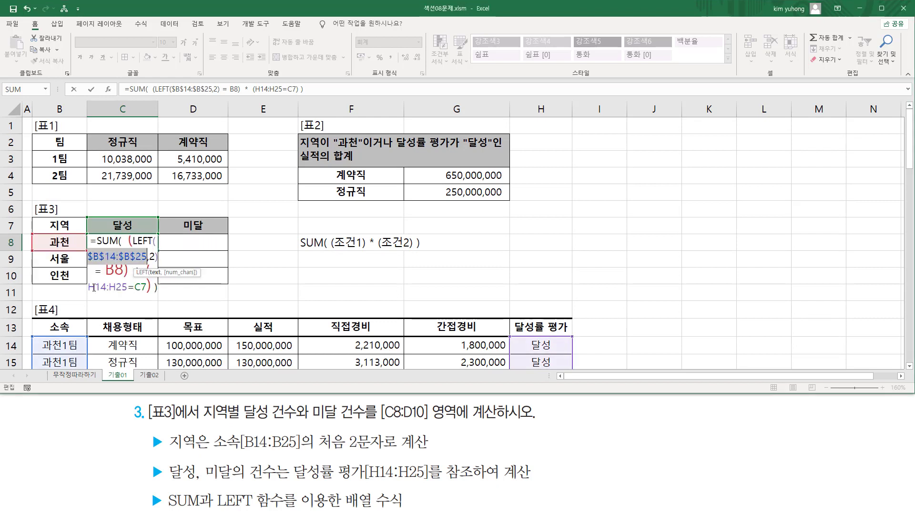
{"action": "left_click_drag", "start_coordinate": [93, 287], "coordinate": [145, 287]}
{"action": "key", "text": "F4"}
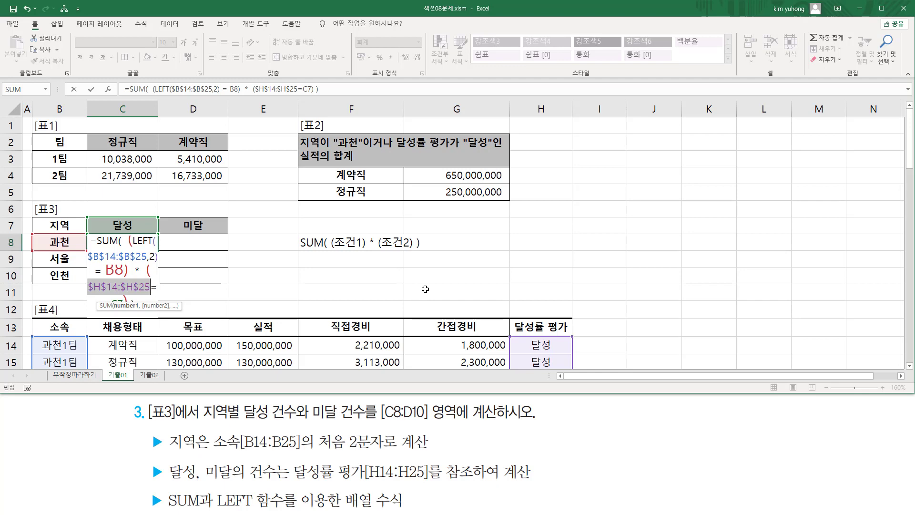
{"action": "key", "text": "ctrl+shift+Return"}
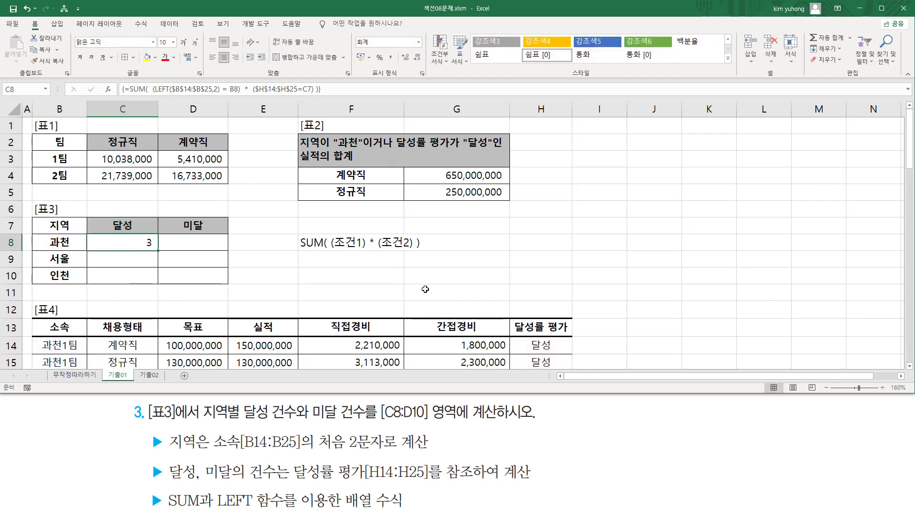
{"action": "double_click", "coordinate": [122, 244]}
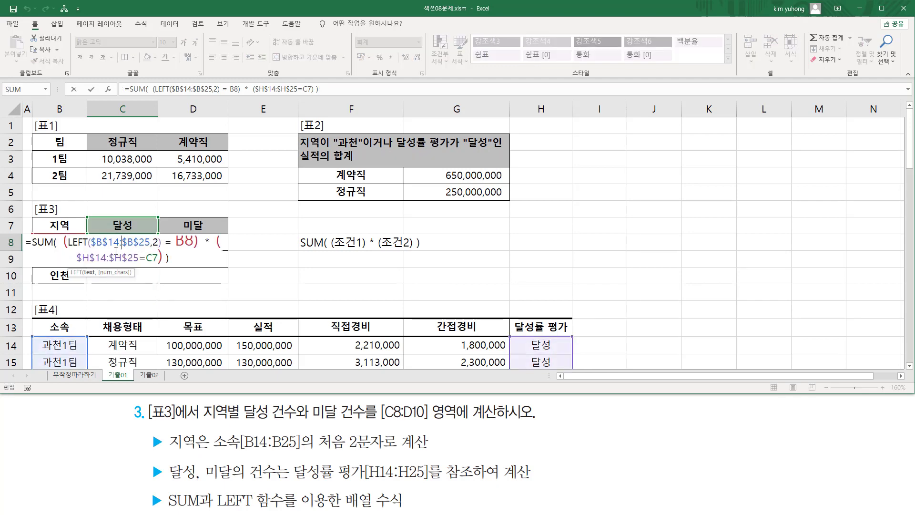
{"action": "left_click", "coordinate": [188, 247]}
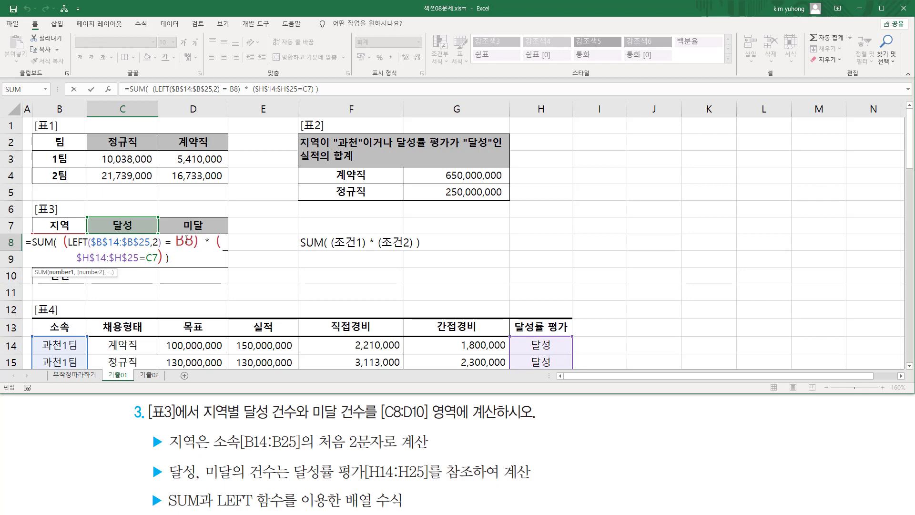
{"action": "key", "text": "Escape"}
{"action": "left_click_drag", "start_coordinate": [45, 235], "coordinate": [75, 248]}
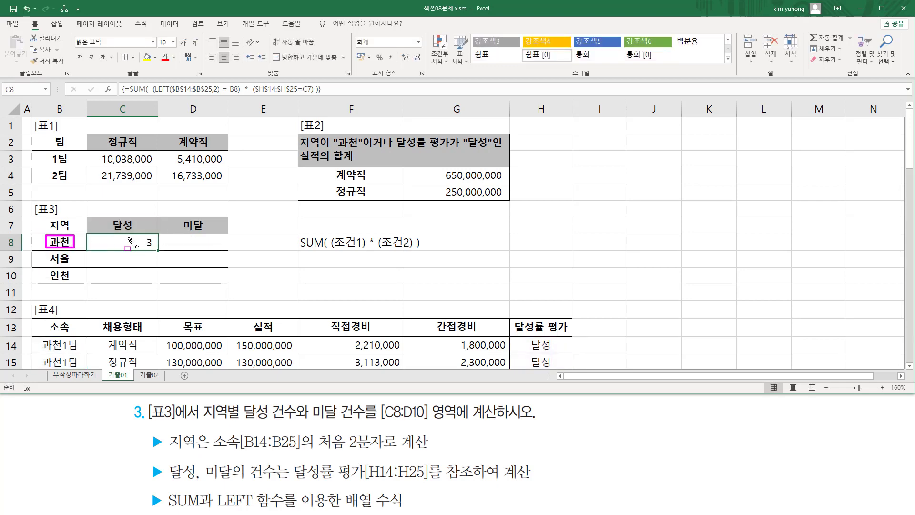
{"action": "mouse_move", "coordinate": [126, 237]}
{"action": "left_mouse_down"}
{"action": "mouse_move", "coordinate": [153, 245]}
{"action": "mouse_move", "coordinate": [148, 263]}
{"action": "left_mouse_up"}
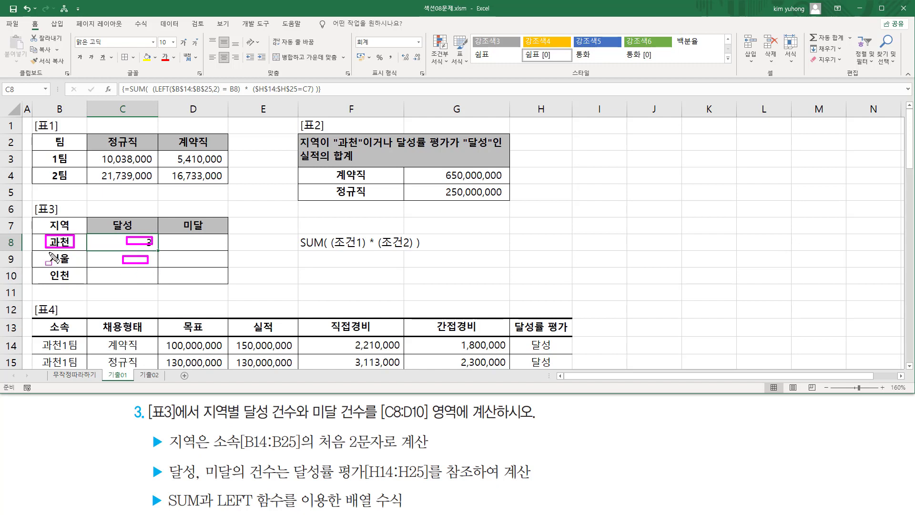
{"action": "left_click_drag", "start_coordinate": [47, 252], "coordinate": [138, 277]}
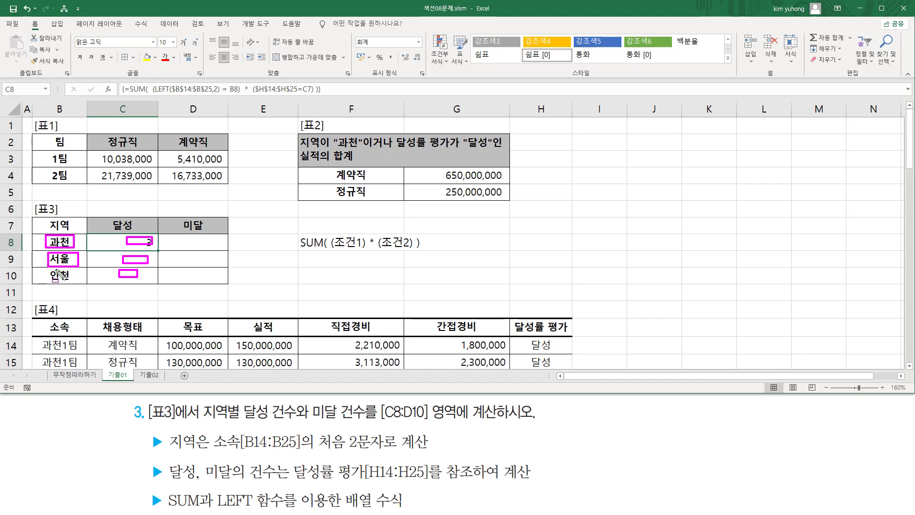
{"action": "left_click_drag", "start_coordinate": [51, 270], "coordinate": [75, 283]}
{"action": "key", "text": "Escape"}
{"action": "mouse_move", "coordinate": [124, 235]}
{"action": "left_mouse_down"}
{"action": "mouse_move", "coordinate": [155, 249]}
{"action": "mouse_move", "coordinate": [207, 252]}
{"action": "left_mouse_up"}
{"action": "left_click_drag", "start_coordinate": [44, 236], "coordinate": [74, 248]}
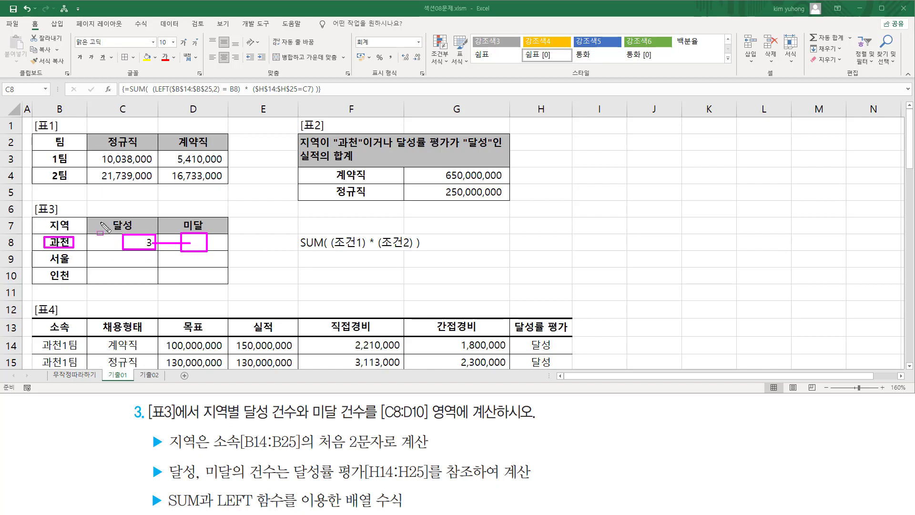
{"action": "key", "text": "Escape"}
Change the B8 reference in the C8 formula to the mixed reference $B8 so only its column is fixed
{"action": "double_click", "coordinate": [134, 243]}
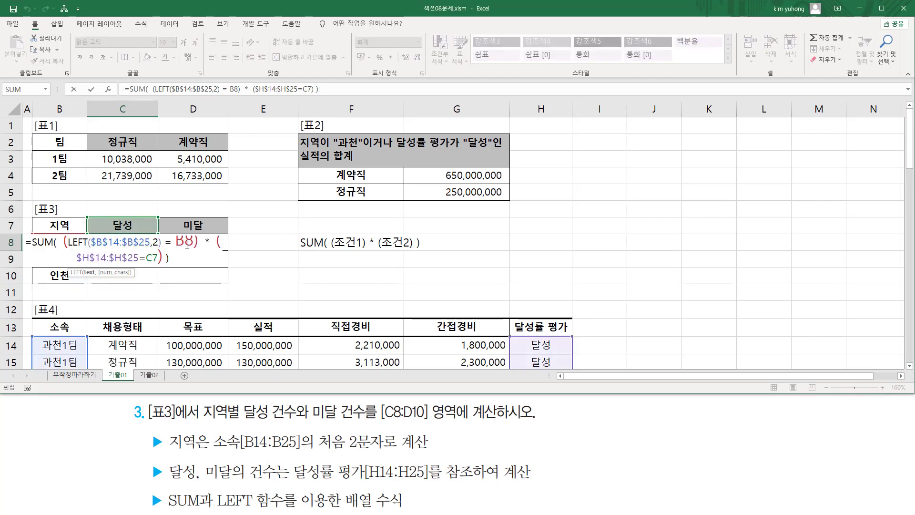
{"action": "left_click", "coordinate": [184, 242]}
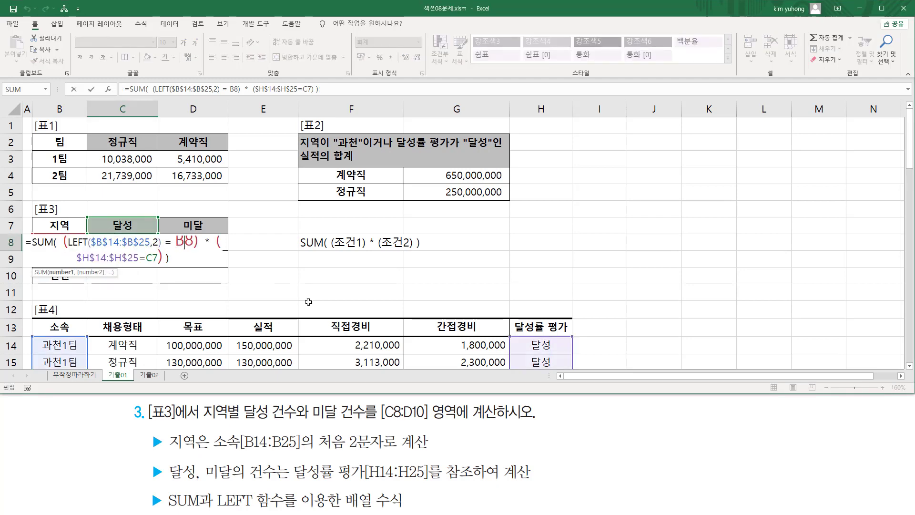
{"action": "key", "text": "F4"}
{"action": "key", "text": "F4"}
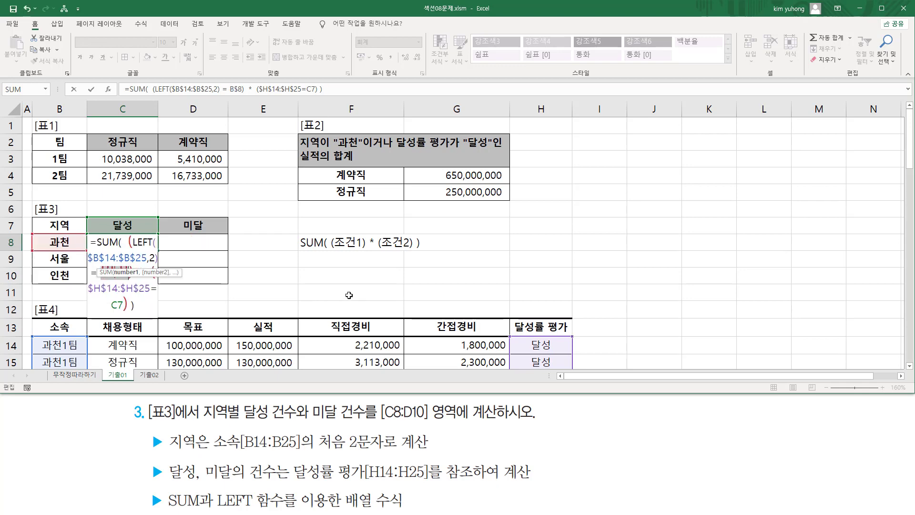
{"action": "left_click", "coordinate": [119, 242]}
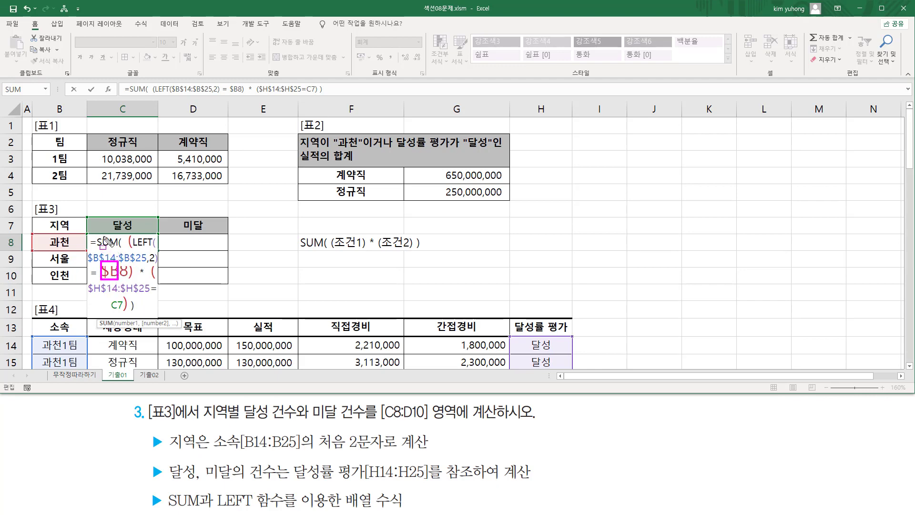
{"action": "left_click_drag", "start_coordinate": [103, 236], "coordinate": [135, 246]}
{"action": "mouse_move", "coordinate": [48, 247]}
{"action": "left_mouse_down"}
{"action": "mouse_move", "coordinate": [74, 247]}
{"action": "mouse_move", "coordinate": [67, 281]}
{"action": "left_mouse_up"}
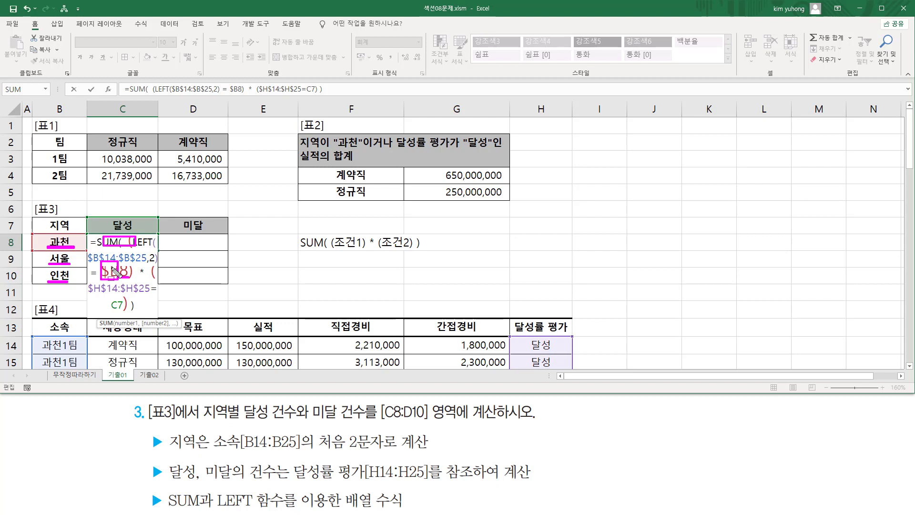
{"action": "key", "text": "Escape"}
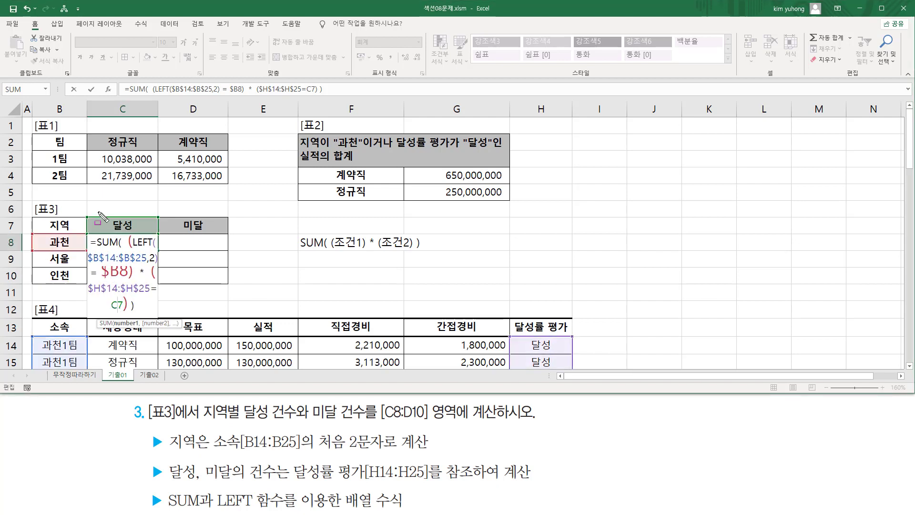
{"action": "mouse_move", "coordinate": [95, 217]}
{"action": "left_mouse_down"}
{"action": "mouse_move", "coordinate": [145, 232]}
{"action": "mouse_move", "coordinate": [140, 249]}
{"action": "left_mouse_up"}
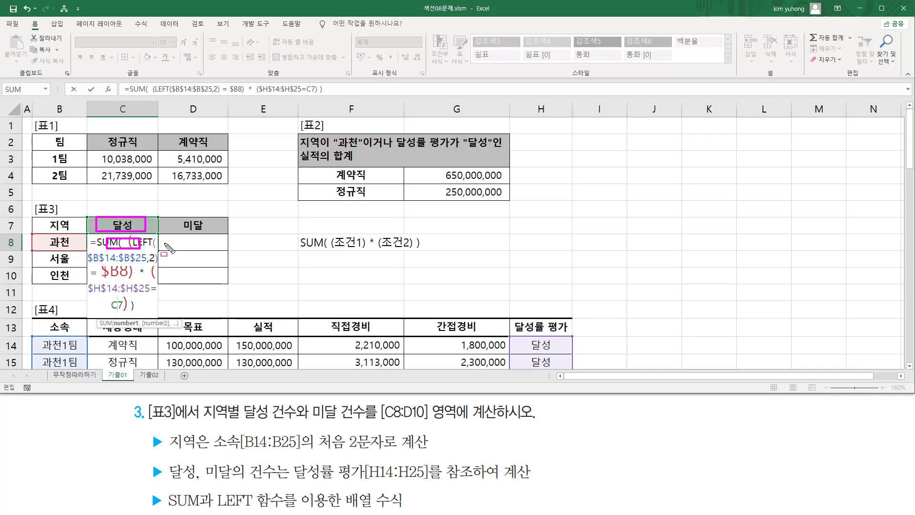
{"action": "left_click_drag", "start_coordinate": [174, 236], "coordinate": [212, 248]}
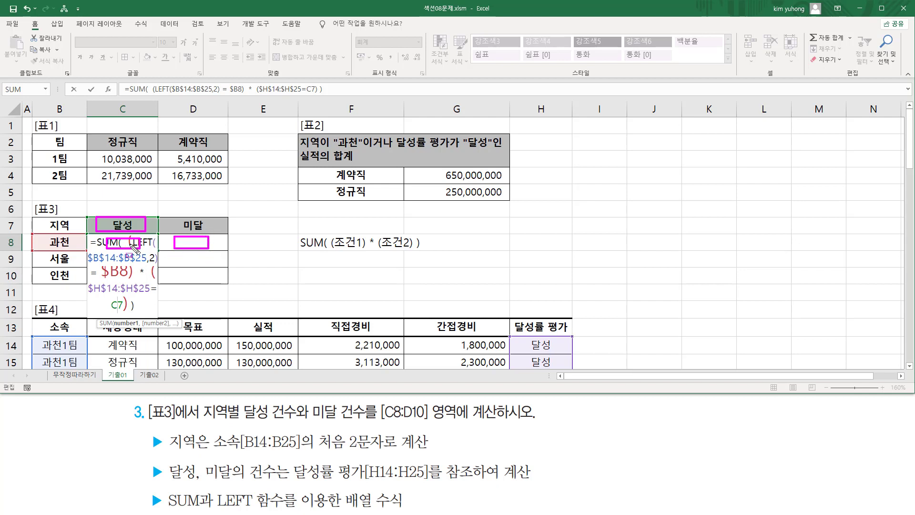
{"action": "left_click_drag", "start_coordinate": [177, 217], "coordinate": [213, 231]}
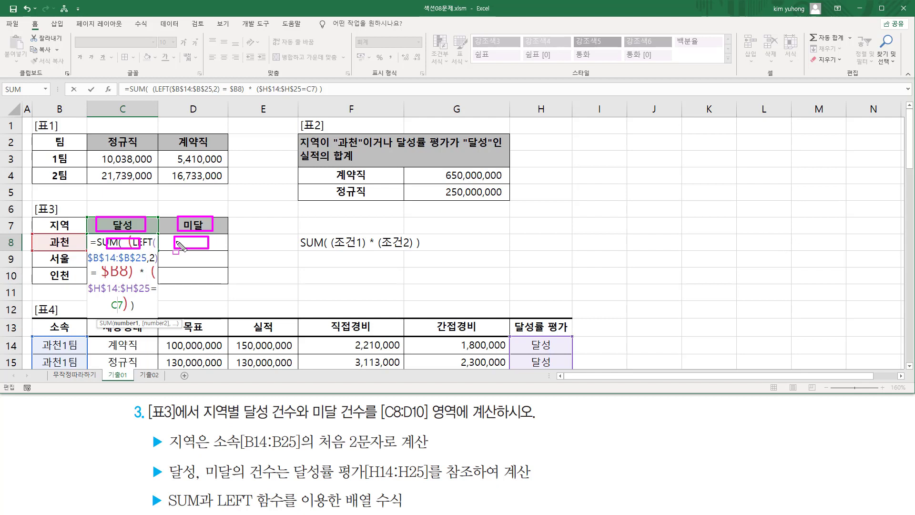
{"action": "mouse_move", "coordinate": [105, 236]}
{"action": "left_mouse_down"}
{"action": "mouse_move", "coordinate": [139, 249]}
{"action": "mouse_move", "coordinate": [134, 277]}
{"action": "left_mouse_up"}
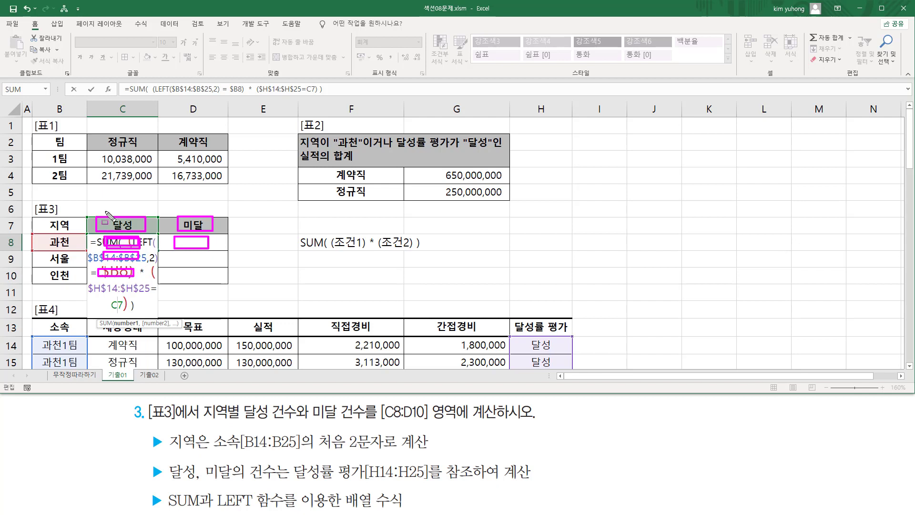
{"action": "left_click_drag", "start_coordinate": [102, 211], "coordinate": [140, 230]}
{"action": "left_click_drag", "start_coordinate": [118, 319], "coordinate": [123, 307]}
{"action": "key", "text": "Escape"}
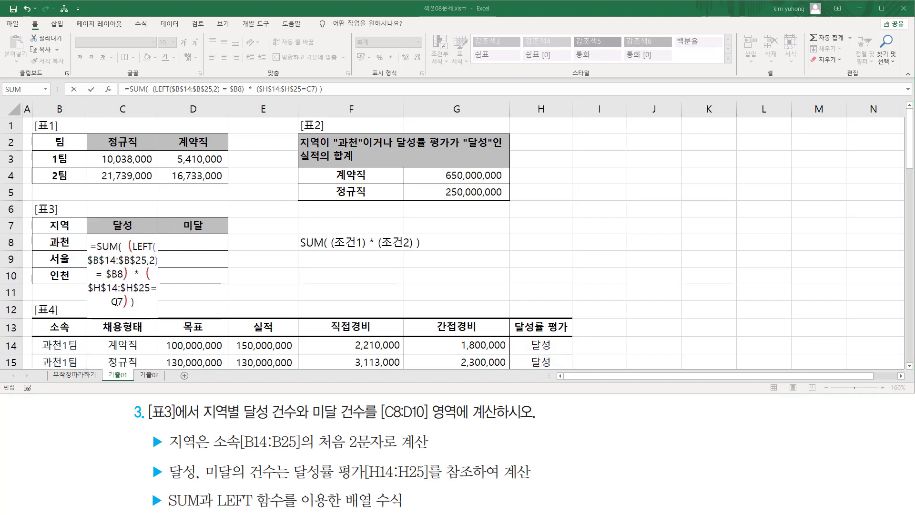
Change the C7 reference in the C8 formula to the mixed reference C$7 and re-enter it as an array formula
{"action": "key", "text": "F4"}
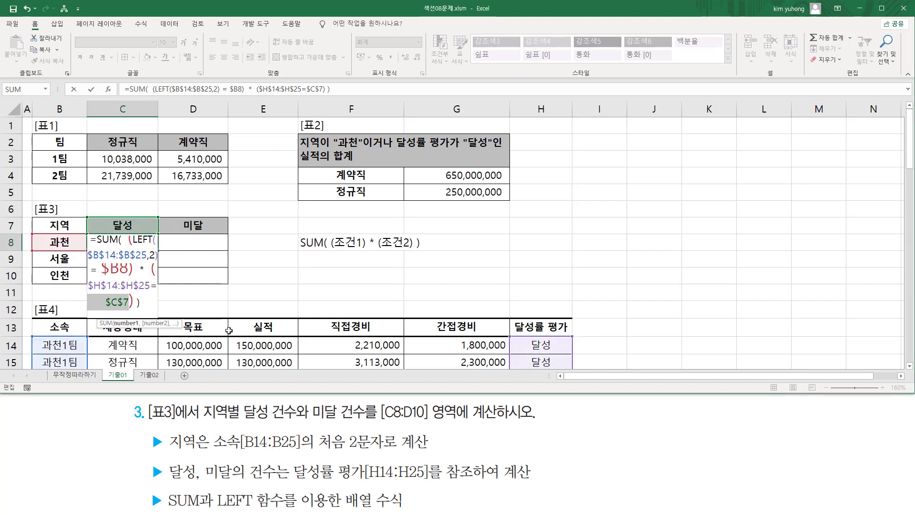
{"action": "key", "text": "F4"}
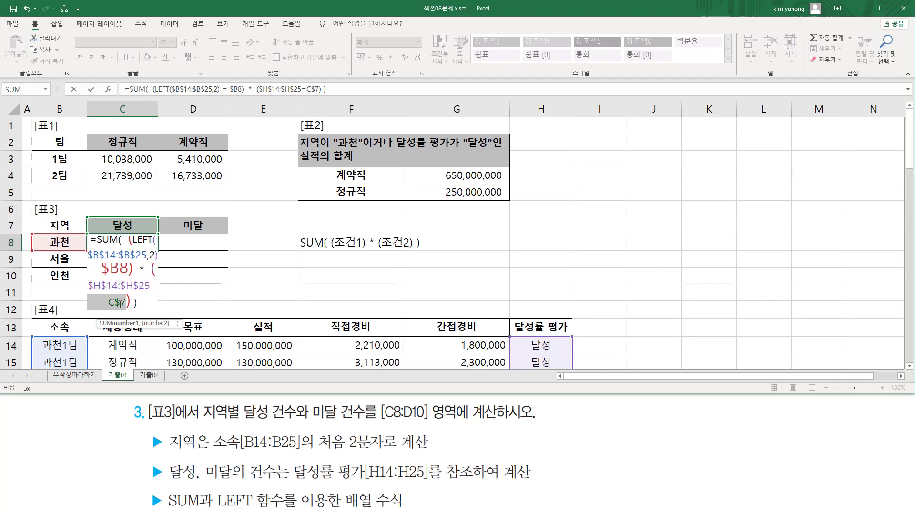
{"action": "left_click_drag", "start_coordinate": [116, 304], "coordinate": [123, 305]}
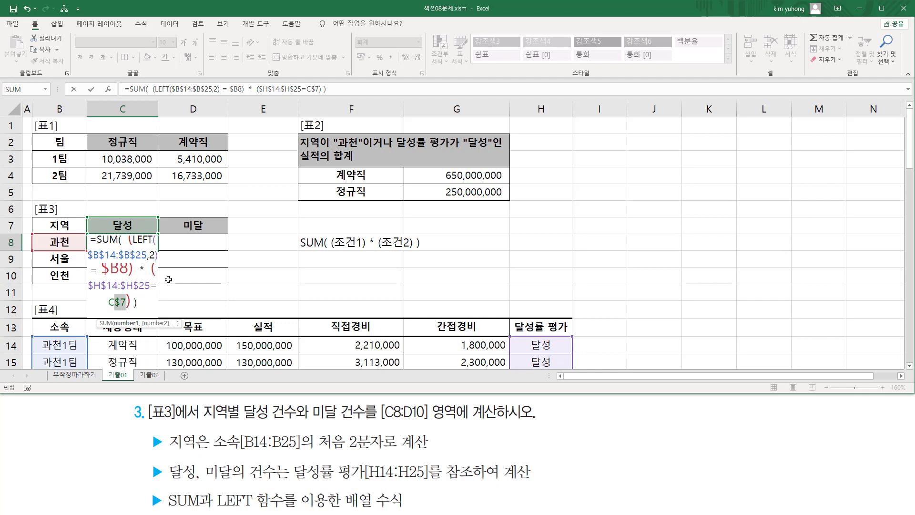
{"action": "key", "text": "ctrl+shift+Return"}
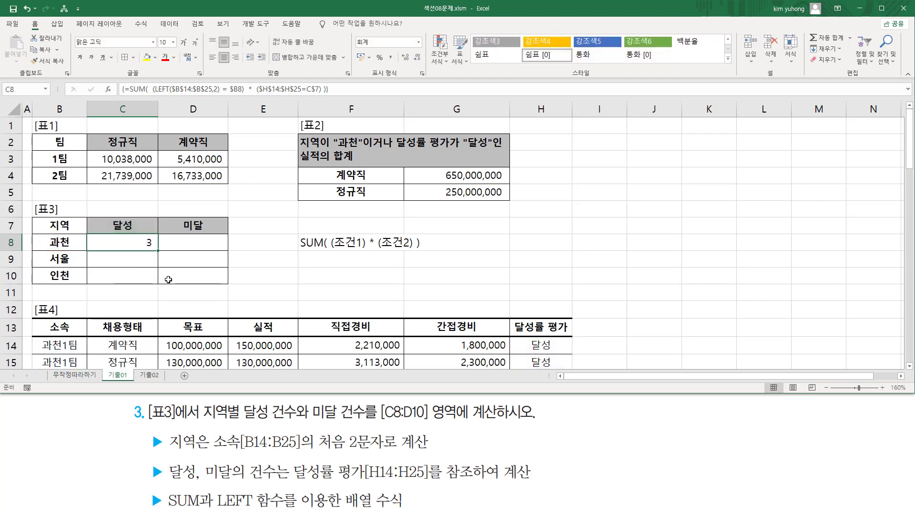
Fill the C8 array formula across C8:D10 and record the finished formula as red text in F10
{"action": "left_click_drag", "start_coordinate": [158, 249], "coordinate": [218, 282]}
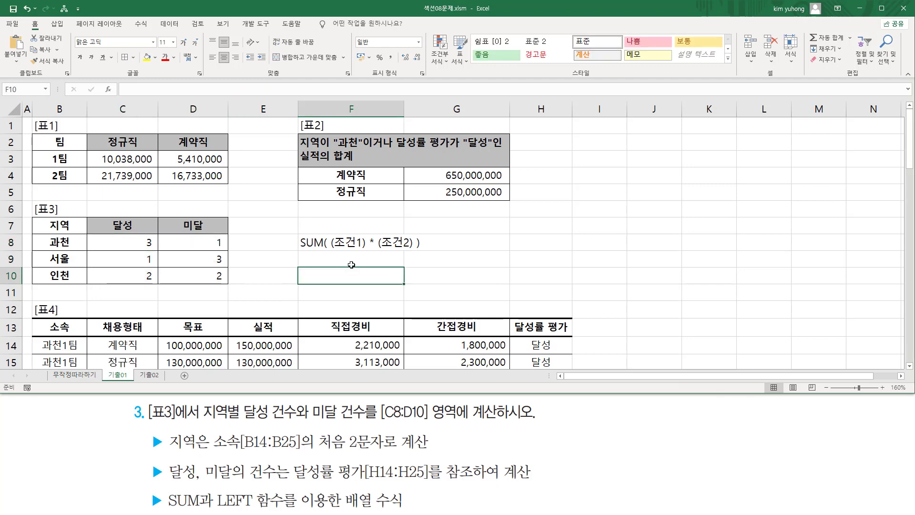
{"action": "key", "text": "Return"}
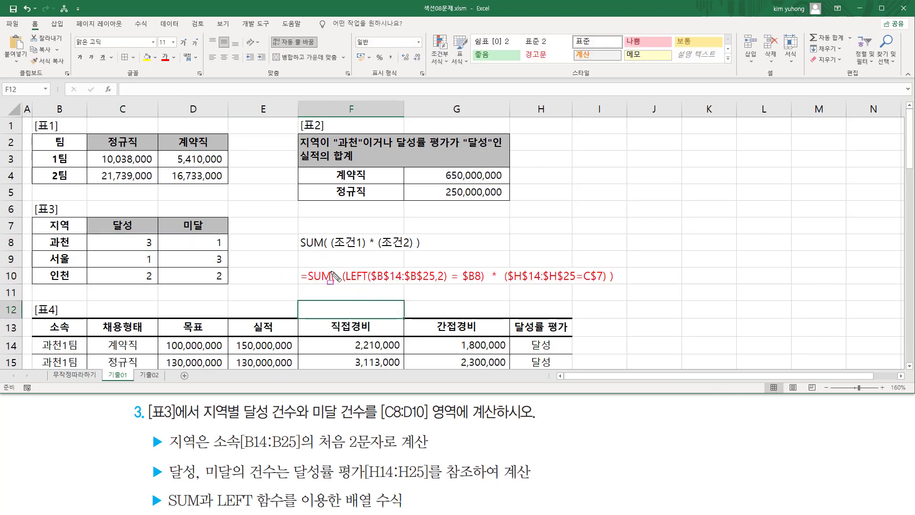
{"action": "mouse_move", "coordinate": [343, 263]}
{"action": "left_mouse_down"}
{"action": "mouse_move", "coordinate": [359, 298]}
{"action": "mouse_move", "coordinate": [496, 310]}
{"action": "mouse_move", "coordinate": [487, 290]}
{"action": "mouse_move", "coordinate": [498, 281]}
{"action": "mouse_move", "coordinate": [609, 292]}
{"action": "left_mouse_up"}
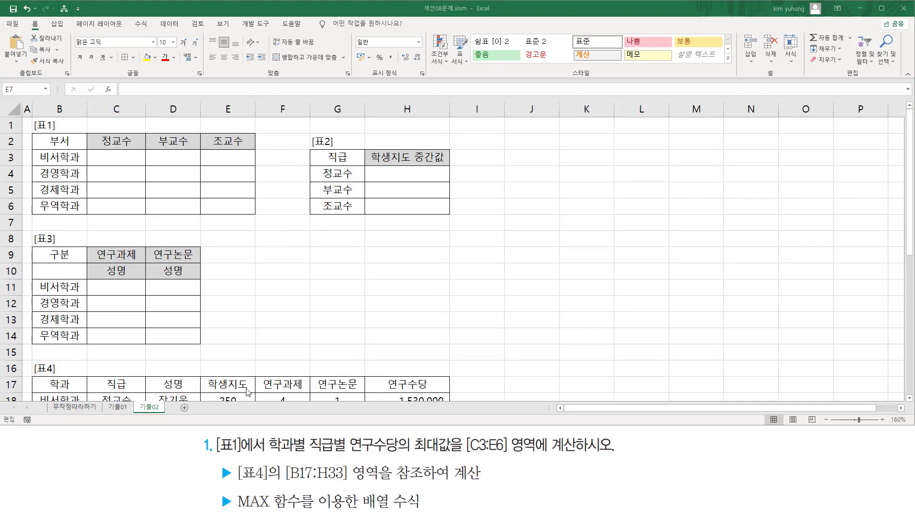
Review the 기출02 sheet for task 1, examining the 표1 answer range C3:E6 and the 표4 source data in B17:H33
{"action": "left_click_drag", "start_coordinate": [148, 408], "coordinate": [127, 413]}
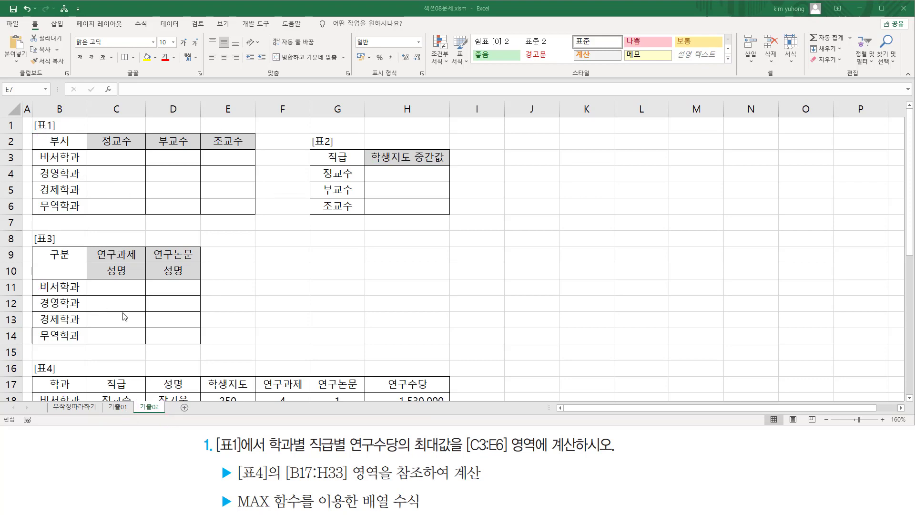
{"action": "scroll", "coordinate": [127, 310], "scroll_direction": "down", "scroll_amount": 2}
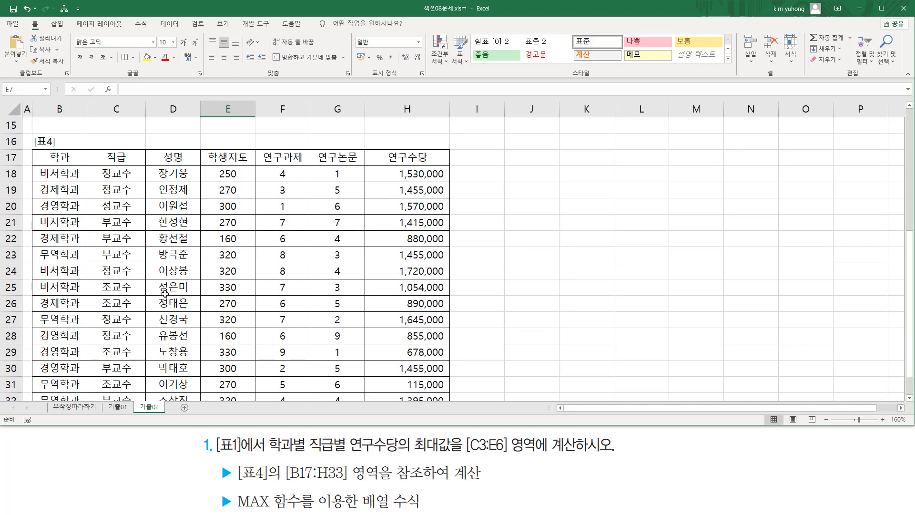
{"action": "scroll", "coordinate": [196, 286], "scroll_direction": "down", "scroll_amount": 5}
{"action": "scroll", "coordinate": [196, 286], "scroll_direction": "up", "scroll_amount": 9}
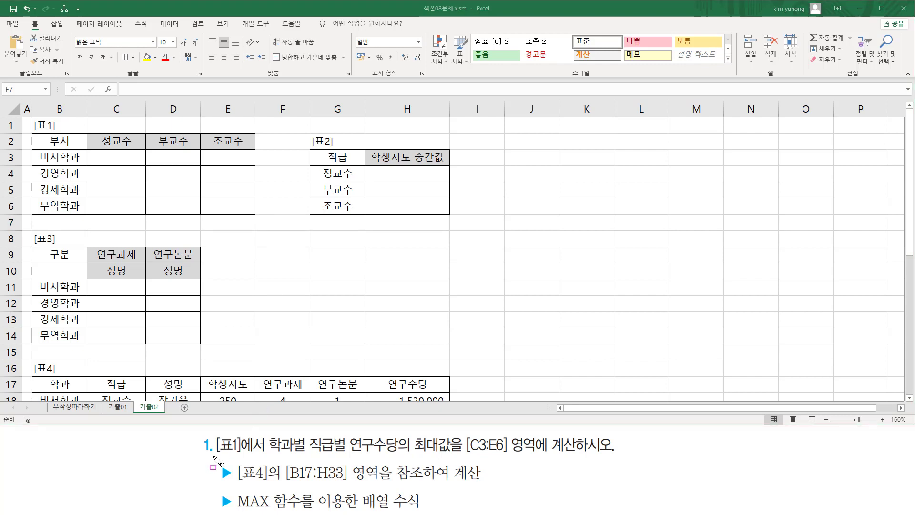
{"action": "left_click_drag", "start_coordinate": [213, 457], "coordinate": [264, 457]}
{"action": "left_click_drag", "start_coordinate": [34, 115], "coordinate": [260, 217]}
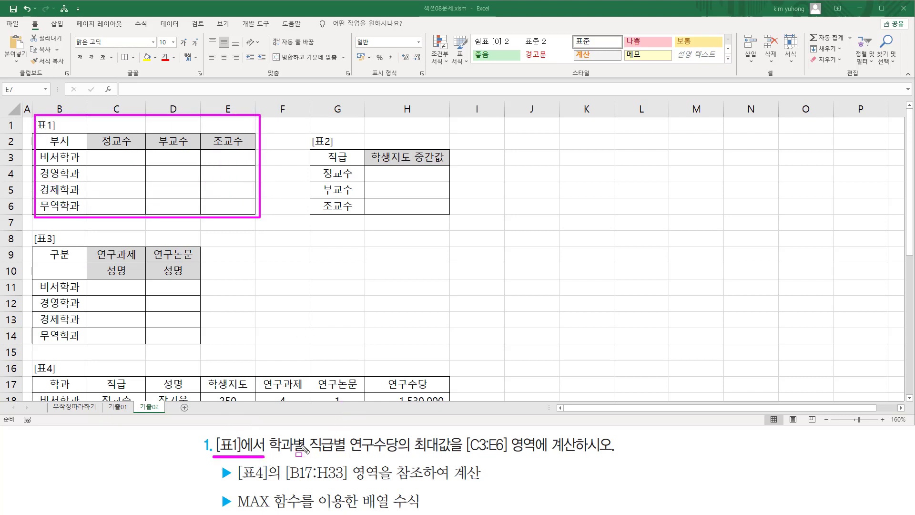
{"action": "mouse_move", "coordinate": [266, 433]}
{"action": "left_mouse_down"}
{"action": "mouse_move", "coordinate": [307, 459]}
{"action": "mouse_move", "coordinate": [324, 451]}
{"action": "mouse_move", "coordinate": [409, 457]}
{"action": "mouse_move", "coordinate": [427, 431]}
{"action": "mouse_move", "coordinate": [462, 457]}
{"action": "mouse_move", "coordinate": [507, 454]}
{"action": "left_mouse_up"}
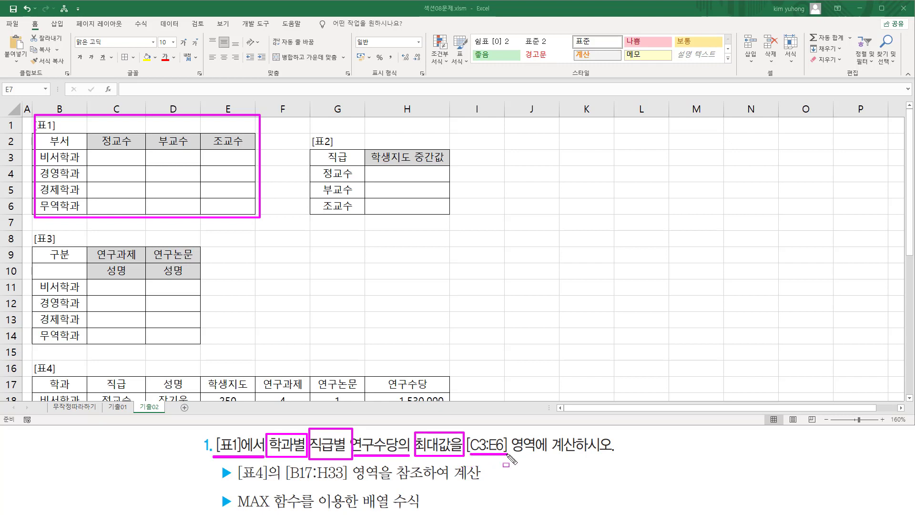
{"action": "left_click_drag", "start_coordinate": [109, 153], "coordinate": [244, 207]}
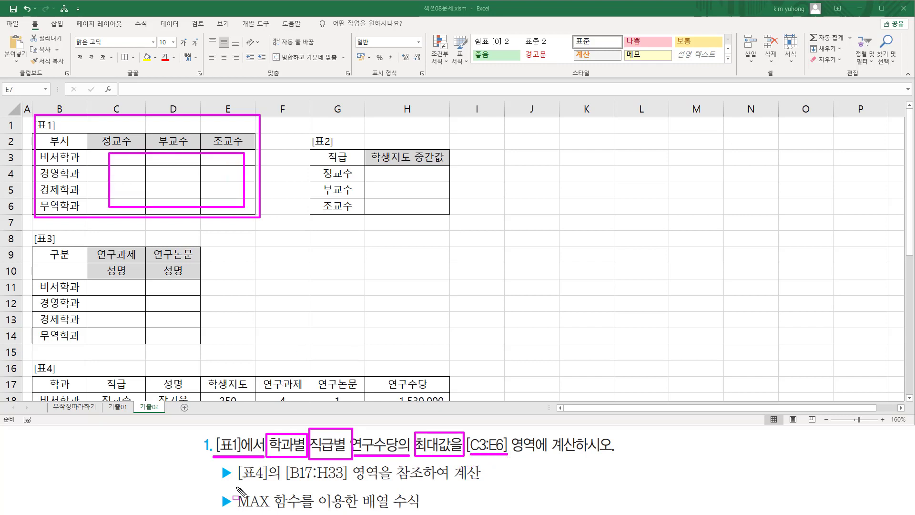
{"action": "left_click_drag", "start_coordinate": [237, 483], "coordinate": [481, 484]}
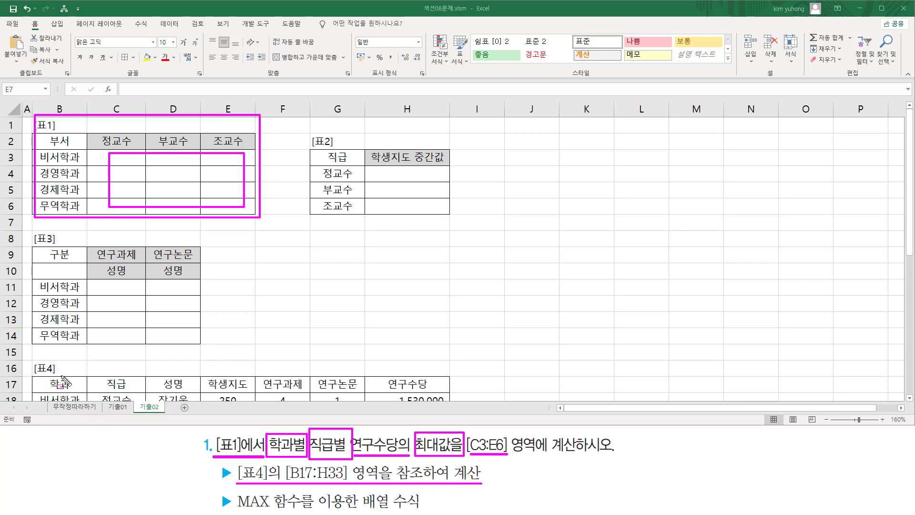
{"action": "key", "text": "Escape"}
{"action": "scroll", "coordinate": [127, 333], "scroll_direction": "down", "scroll_amount": 5}
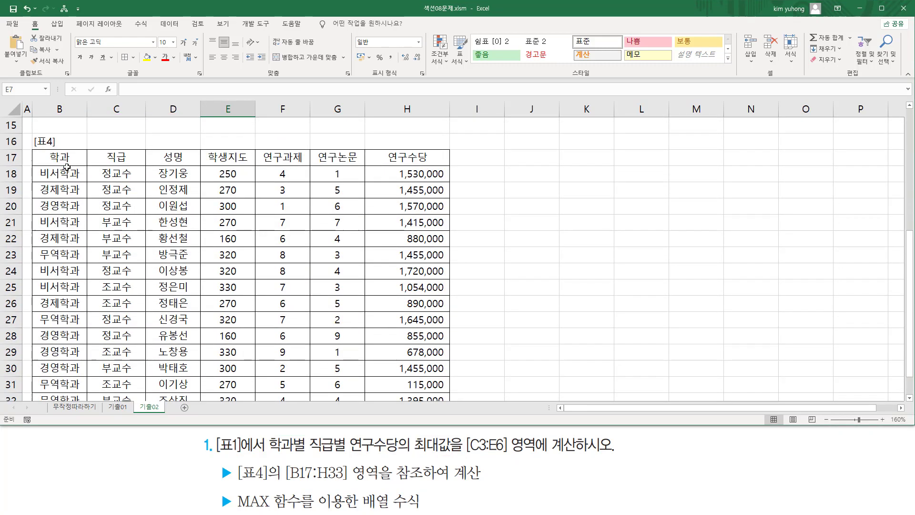
{"action": "mouse_move", "coordinate": [60, 157]}
{"action": "left_mouse_down"}
{"action": "mouse_move", "coordinate": [351, 199]}
{"action": "mouse_move", "coordinate": [415, 396]}
{"action": "mouse_move", "coordinate": [429, 377]}
{"action": "left_mouse_up"}
{"action": "scroll", "coordinate": [357, 332], "scroll_direction": "up", "scroll_amount": 6}
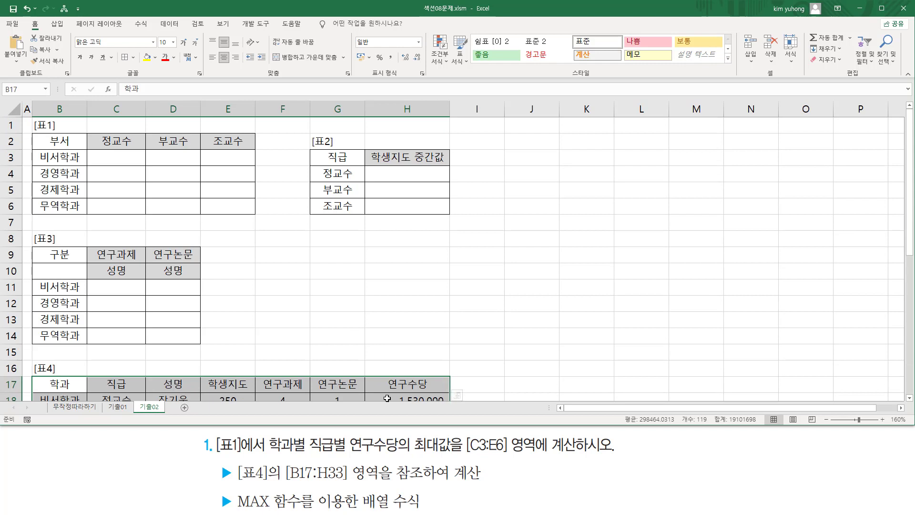
{"action": "left_click_drag", "start_coordinate": [413, 457], "coordinate": [461, 456]}
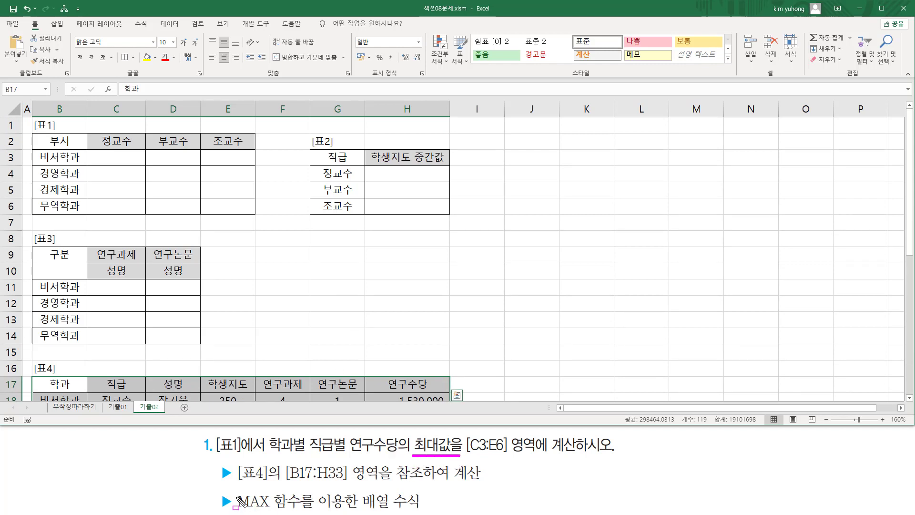
{"action": "left_click_drag", "start_coordinate": [234, 490], "coordinate": [300, 511]}
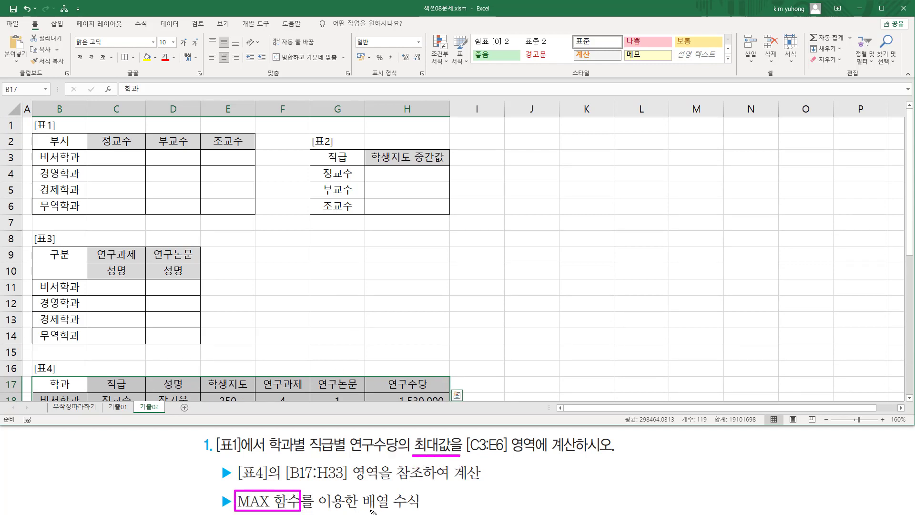
{"action": "left_click_drag", "start_coordinate": [366, 510], "coordinate": [417, 511]}
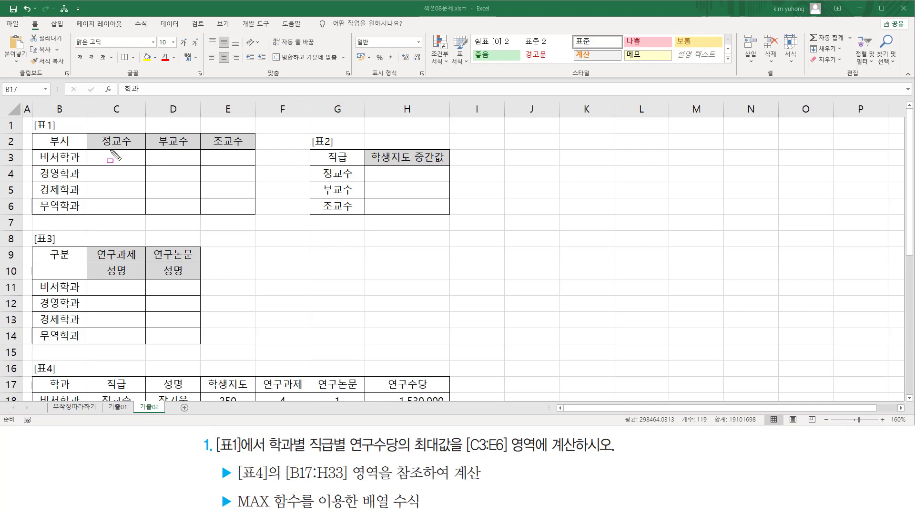
{"action": "left_click_drag", "start_coordinate": [100, 152], "coordinate": [136, 165]}
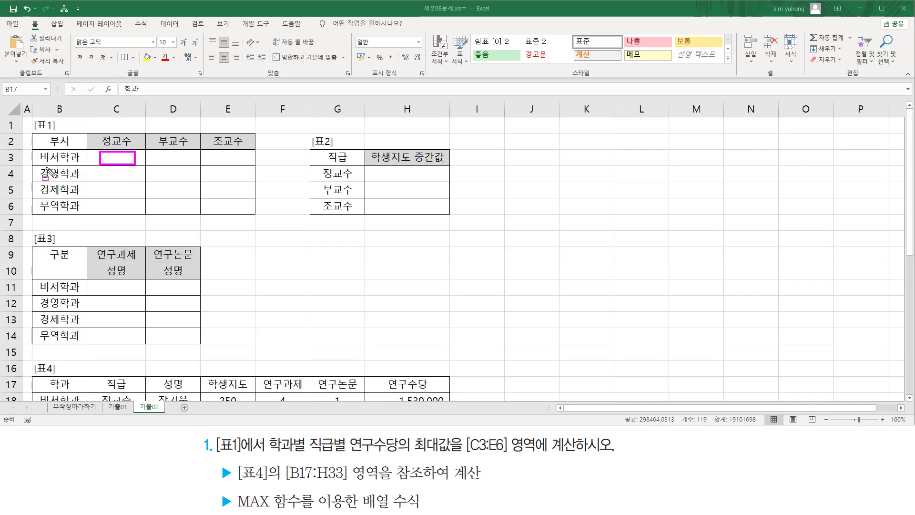
{"action": "mouse_move", "coordinate": [36, 165]}
{"action": "left_mouse_down"}
{"action": "mouse_move", "coordinate": [88, 167]}
{"action": "mouse_move", "coordinate": [81, 151]}
{"action": "mouse_move", "coordinate": [136, 150]}
{"action": "left_mouse_up"}
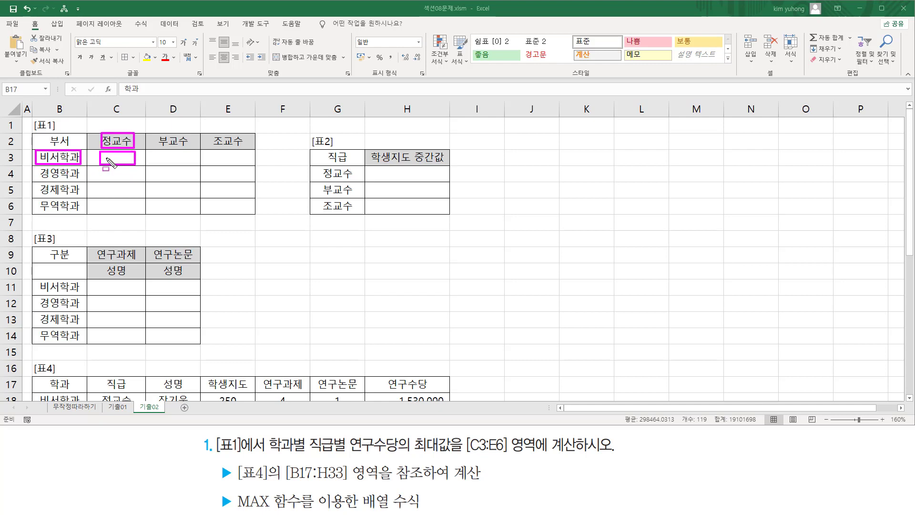
{"action": "mouse_move", "coordinate": [102, 161]}
{"action": "left_mouse_down"}
{"action": "mouse_move", "coordinate": [135, 162]}
{"action": "mouse_move", "coordinate": [108, 163]}
{"action": "left_mouse_up"}
{"action": "key", "text": "Escape"}
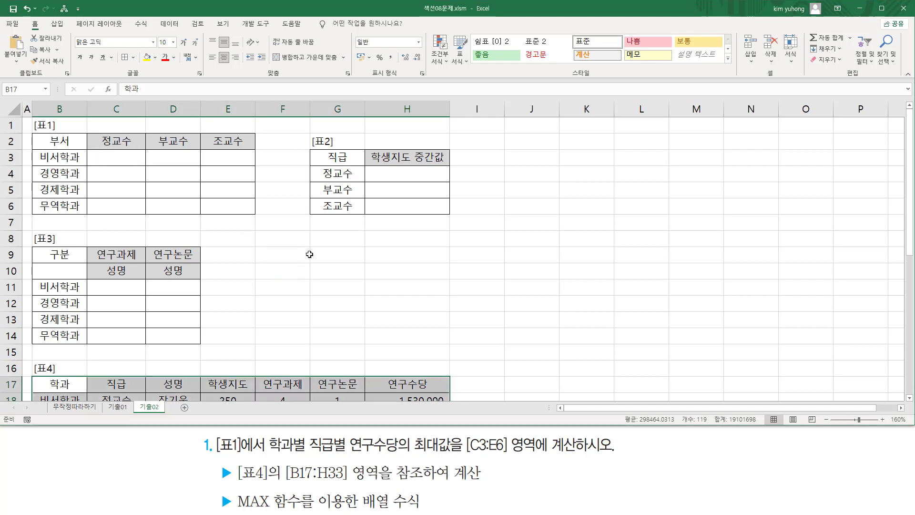
Paste the syntax note "MAX( (조건1) * (조건2) *계산범위 )" into C7 below 표1
{"action": "left_click", "coordinate": [278, 240]}
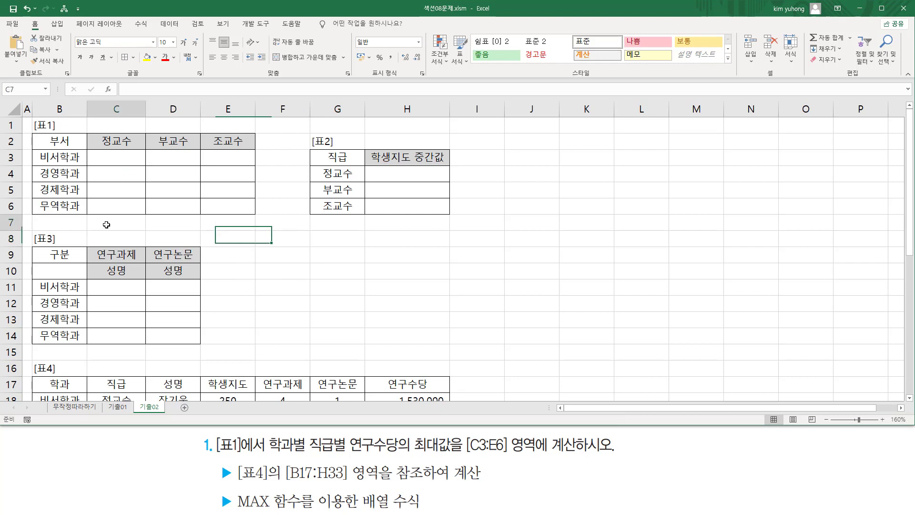
{"action": "key", "text": "ctrl+v"}
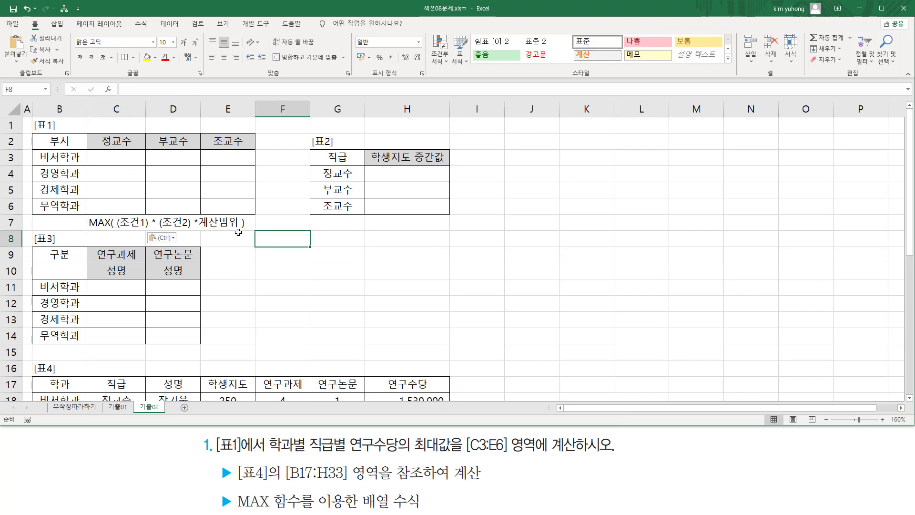
Start a MAX formula in C3 and open its first condition with the 표4 학과 range B18:B33
{"action": "left_click", "coordinate": [136, 162]}
{"action": "type", "text": "="}
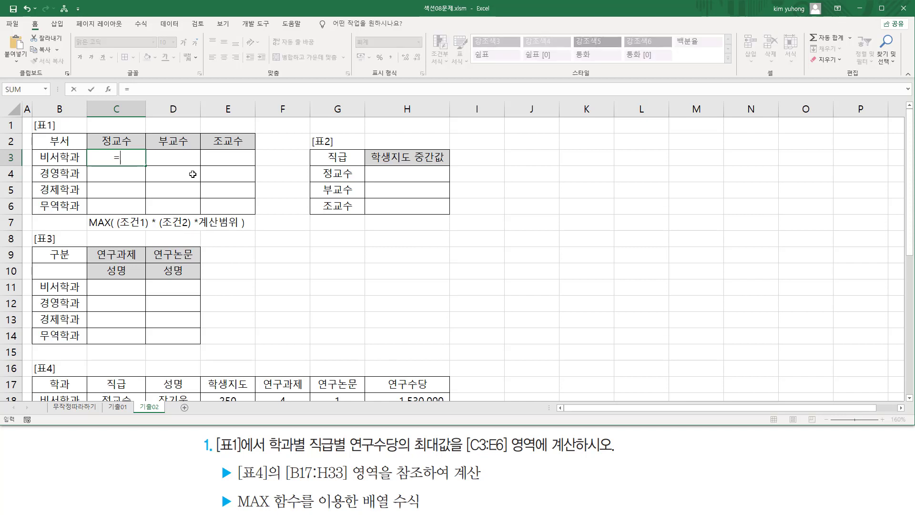
{"action": "type", "text": "MAX("}
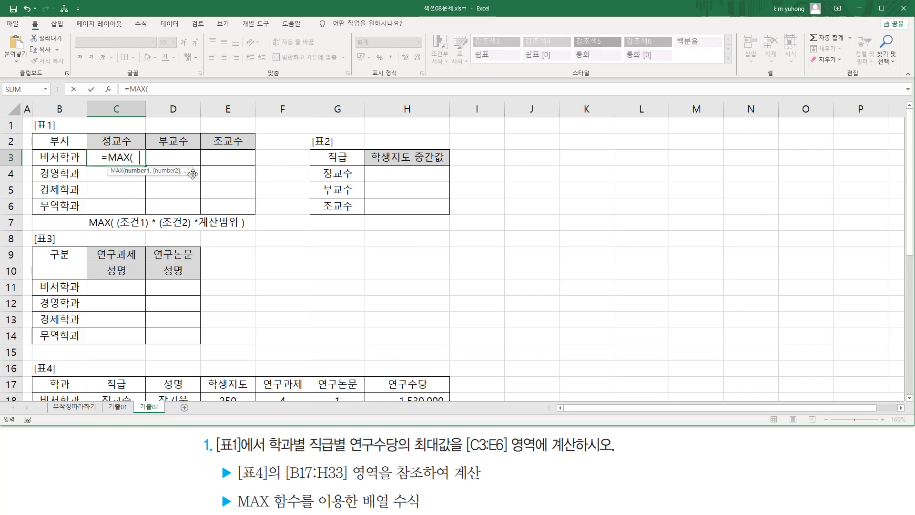
{"action": "type", "text": " ("}
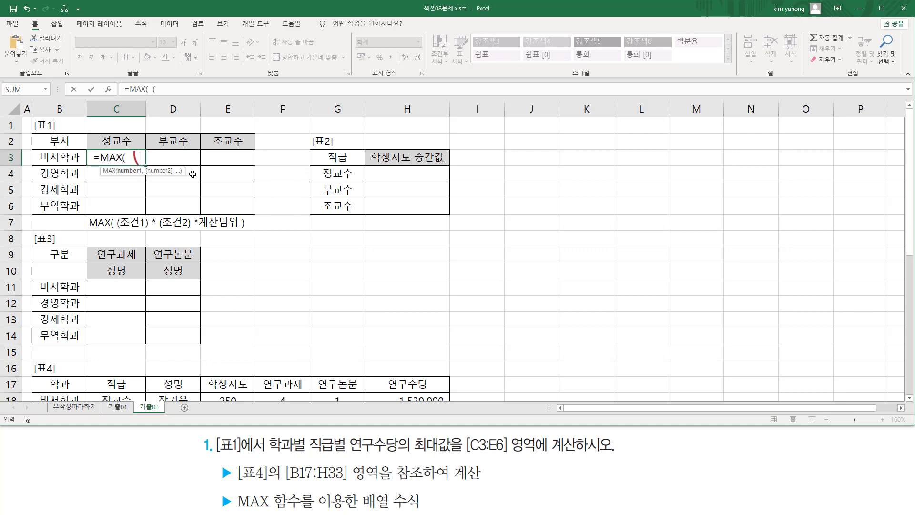
{"action": "scroll", "coordinate": [123, 226], "scroll_direction": "down", "scroll_amount": 2}
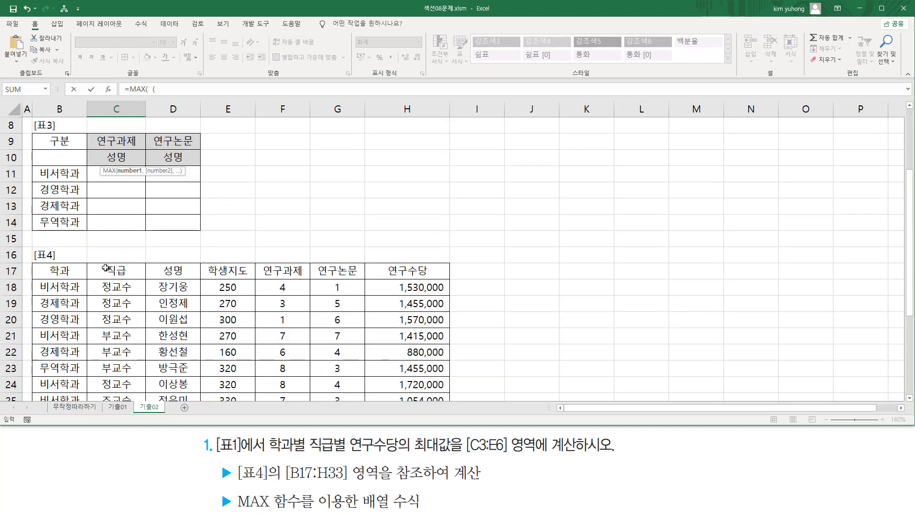
{"action": "left_click", "coordinate": [71, 288]}
{"action": "scroll", "coordinate": [70, 288], "scroll_direction": "down", "scroll_amount": 5}
{"action": "key", "text": "ctrl+shift+Down"}
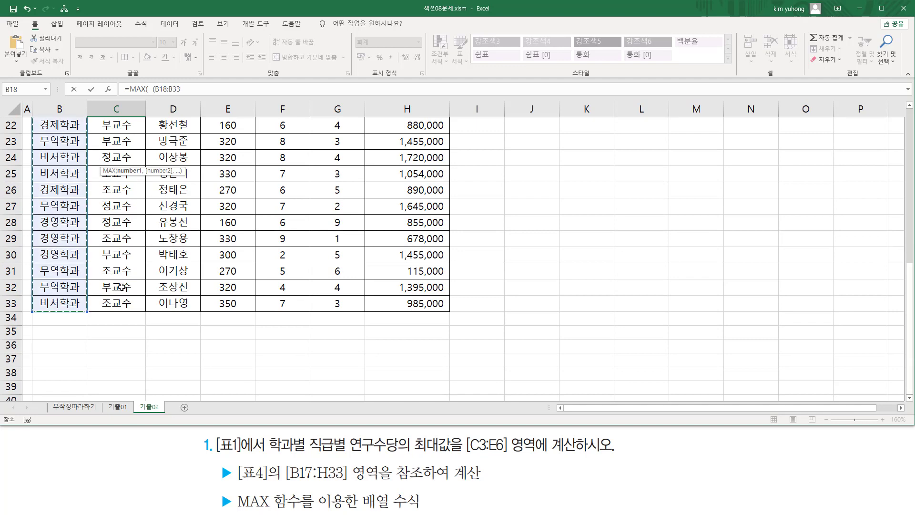
Complete the first condition of the C3 formula as (B18:B33=B3), matching the 학과 name in 표1
{"action": "scroll", "coordinate": [123, 286], "scroll_direction": "up", "scroll_amount": 2}
{"action": "scroll", "coordinate": [88, 248], "scroll_direction": "up", "scroll_amount": 5}
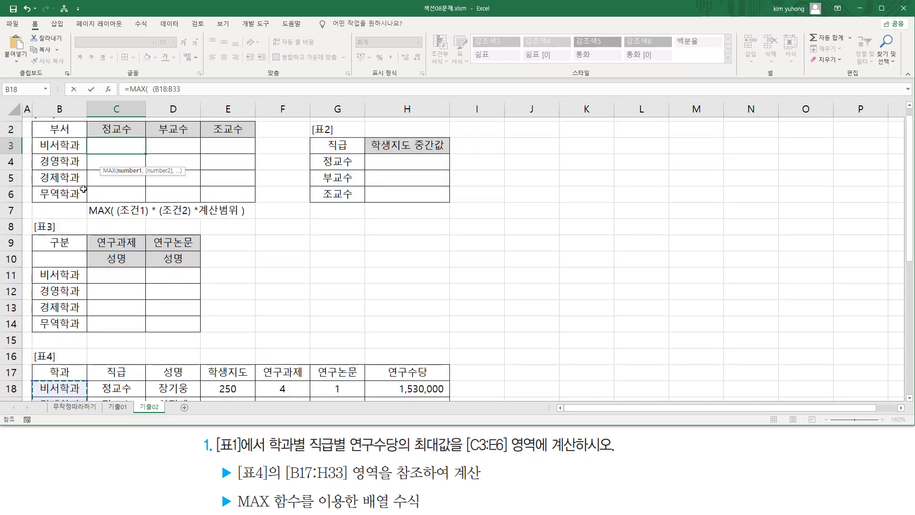
{"action": "scroll", "coordinate": [118, 196], "scroll_direction": "up", "scroll_amount": 1}
{"action": "type", "text": "="}
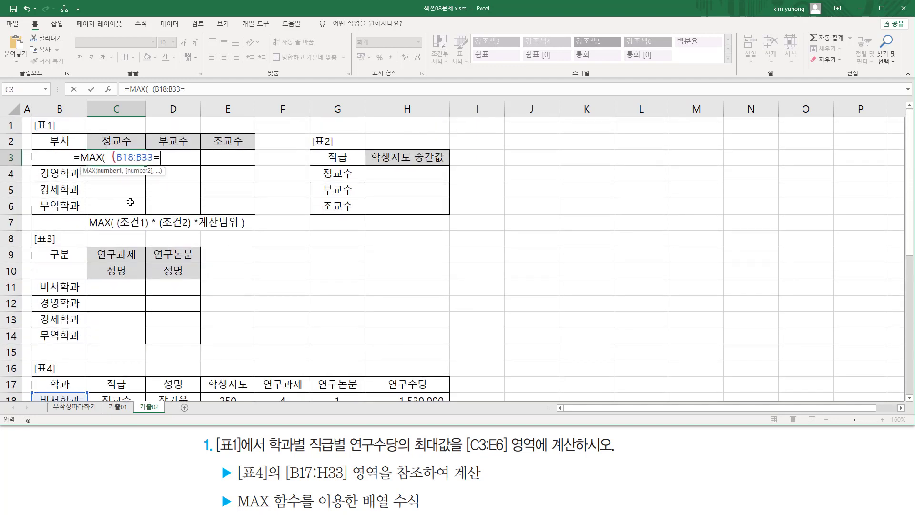
{"action": "left_click", "coordinate": [62, 174]}
{"action": "key", "text": "Up"}
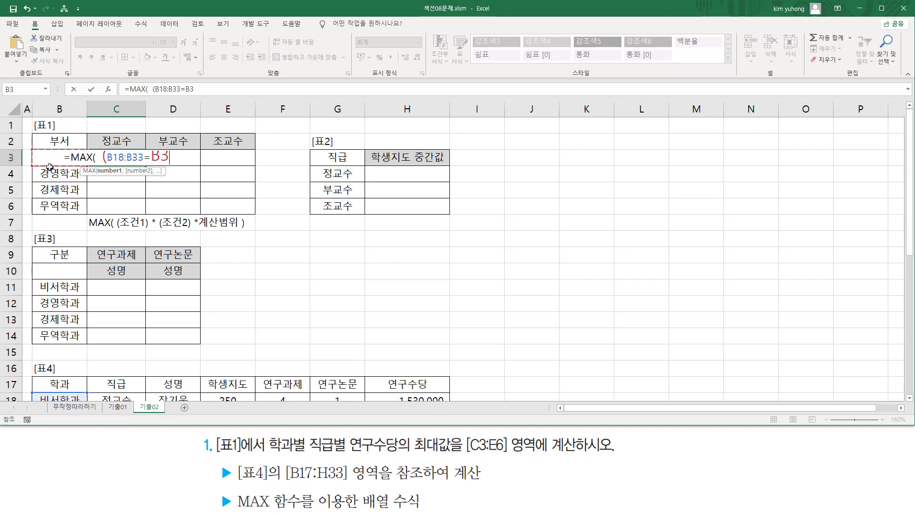
{"action": "type", "text": ")"}
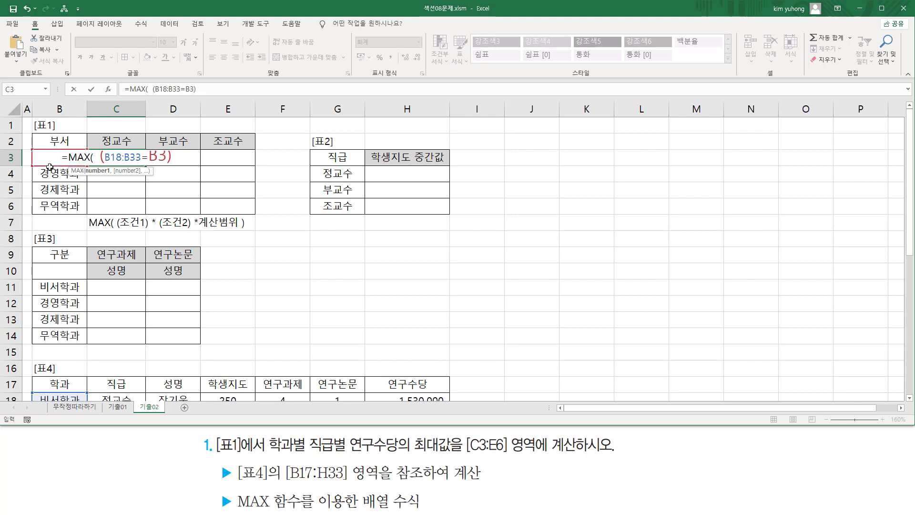
Multiply by a second condition (C18:C33=C2) in the C3 formula, matching 표4's 직급 with 표1's header
{"action": "type", "text": " *"}
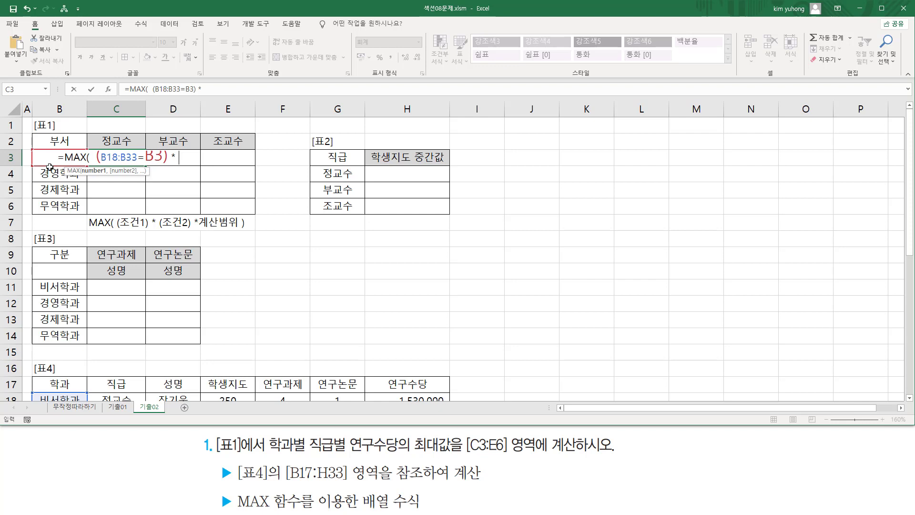
{"action": "type", "text": " ("}
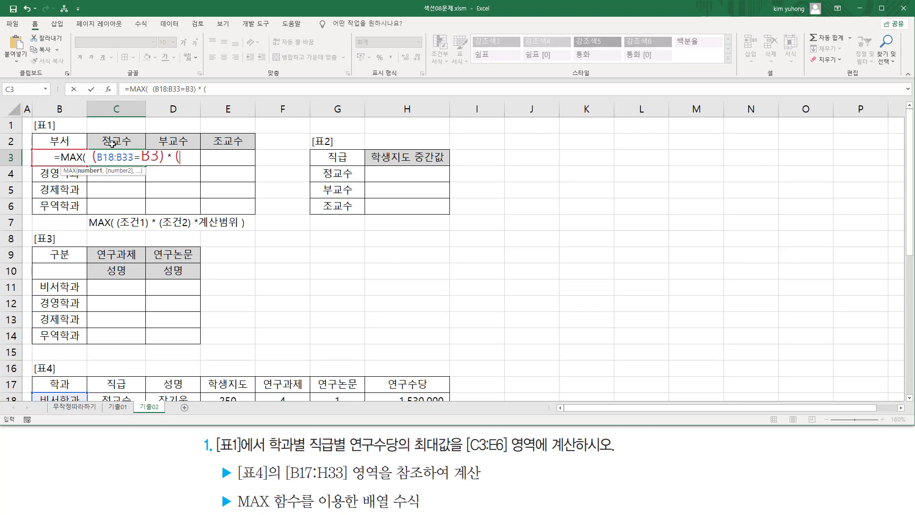
{"action": "scroll", "coordinate": [126, 185], "scroll_direction": "down", "scroll_amount": 2}
{"action": "left_click", "coordinate": [123, 286]}
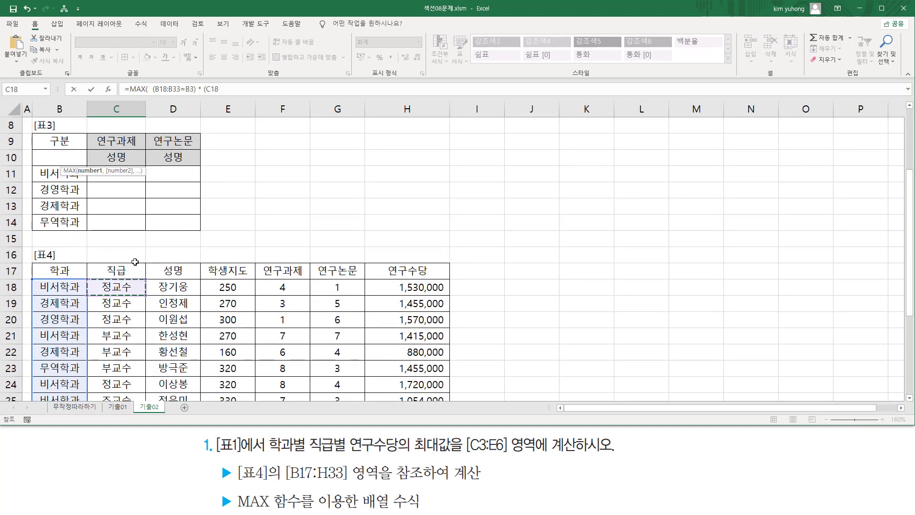
{"action": "scroll", "coordinate": [123, 286], "scroll_direction": "down", "scroll_amount": 5}
{"action": "left_click", "coordinate": [119, 299], "text": "shift"}
{"action": "scroll", "coordinate": [143, 272], "scroll_direction": "up", "scroll_amount": 5}
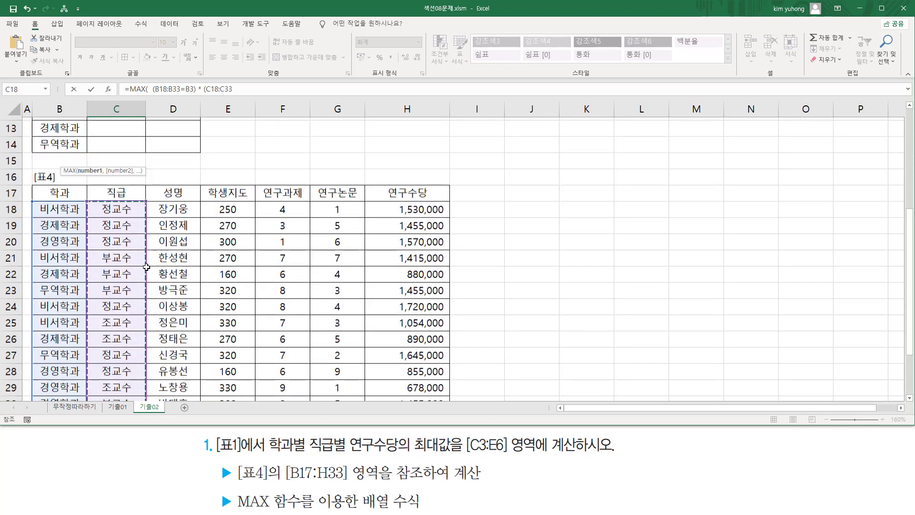
{"action": "scroll", "coordinate": [146, 267], "scroll_direction": "up", "scroll_amount": 3}
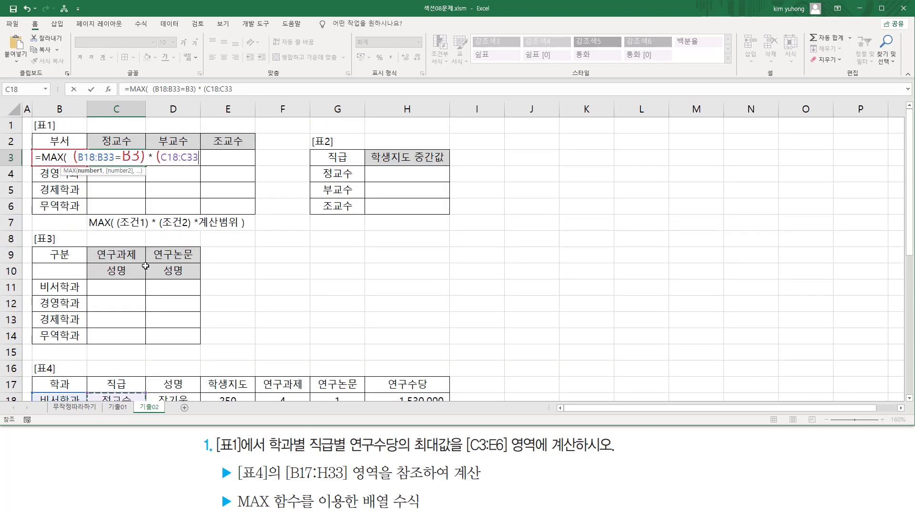
{"action": "type", "text": "="}
{"action": "left_click", "coordinate": [124, 137]}
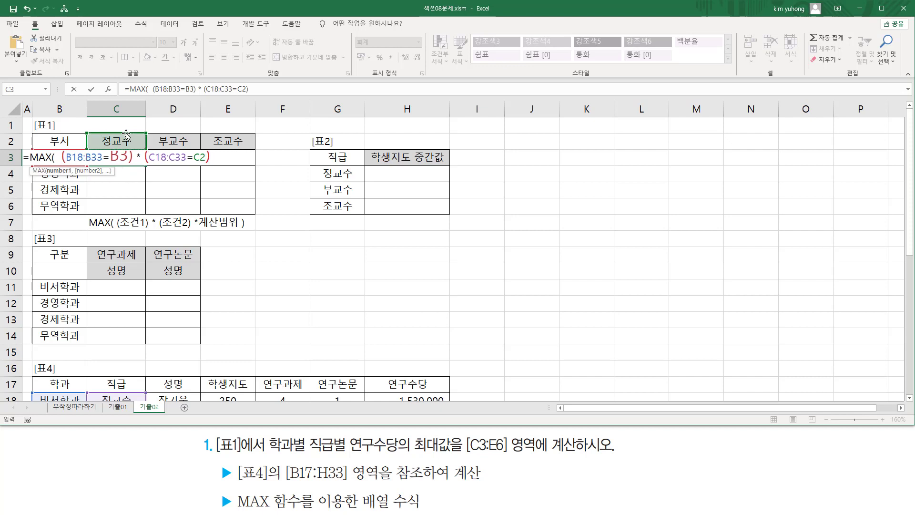
{"action": "type", "text": ") *"}
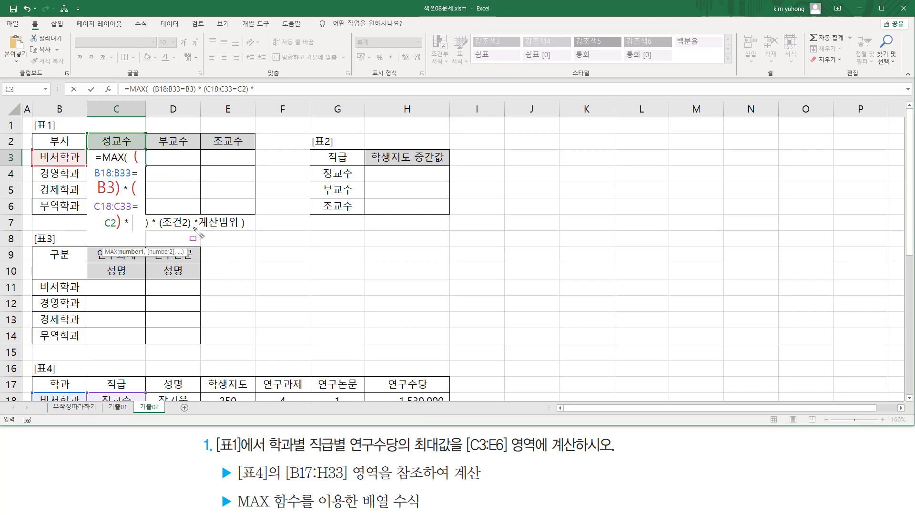
{"action": "left_click_drag", "start_coordinate": [193, 228], "coordinate": [244, 228]}
{"action": "left_click_drag", "start_coordinate": [414, 452], "coordinate": [454, 451]}
{"action": "left_click_drag", "start_coordinate": [349, 432], "coordinate": [397, 456]}
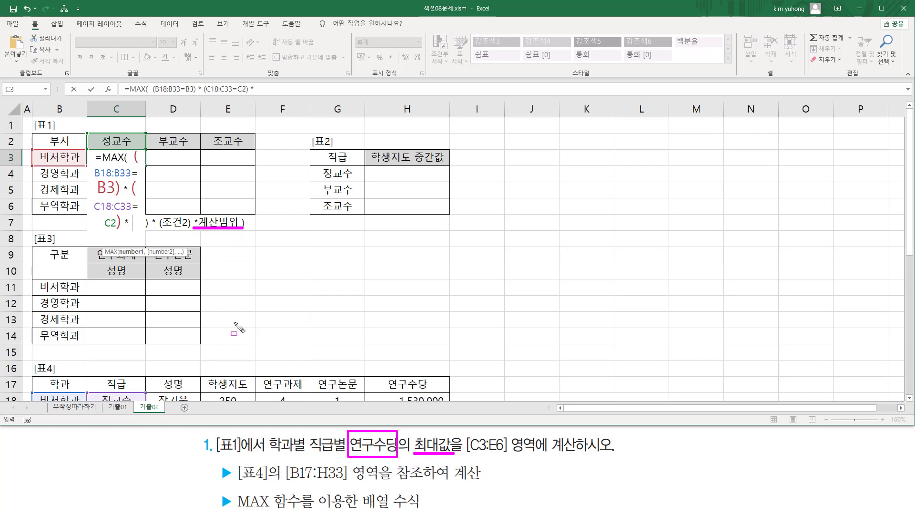
{"action": "key", "text": "Escape"}
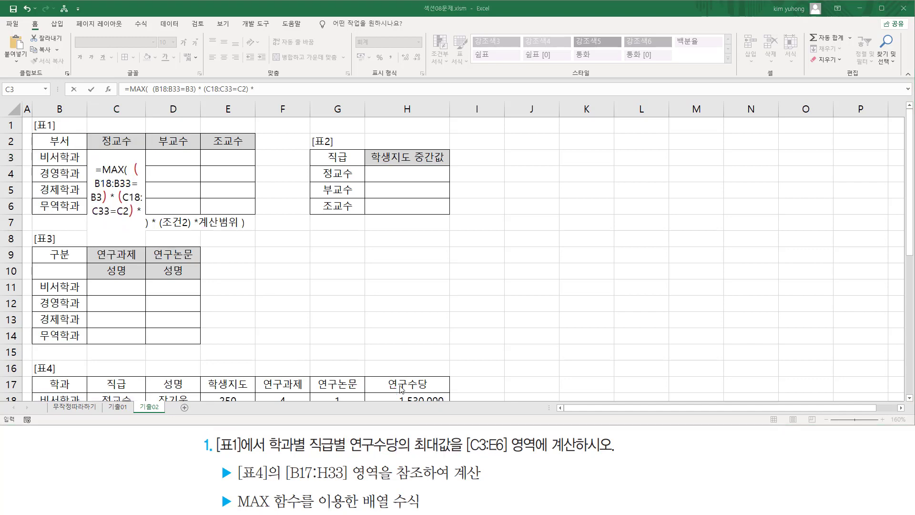
Multiply the conditions by the 연구수당 range H18:H33 and enter the C3 formula as an array formula
{"action": "scroll", "coordinate": [412, 286], "scroll_direction": "down", "scroll_amount": 2}
{"action": "left_click", "coordinate": [412, 344]}
{"action": "scroll", "coordinate": [413, 344], "scroll_direction": "down", "scroll_amount": 6}
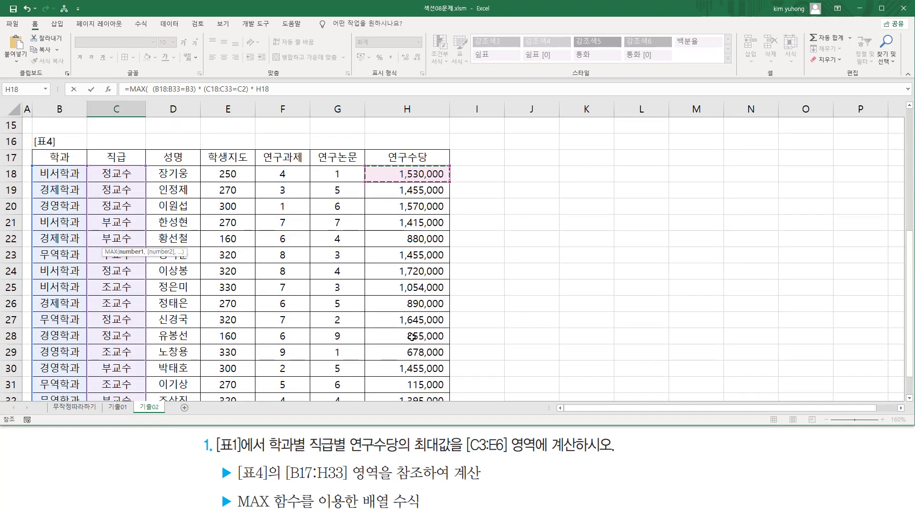
{"action": "left_click", "coordinate": [369, 299], "text": "shift"}
{"action": "scroll", "coordinate": [369, 298], "scroll_direction": "up", "scroll_amount": 7}
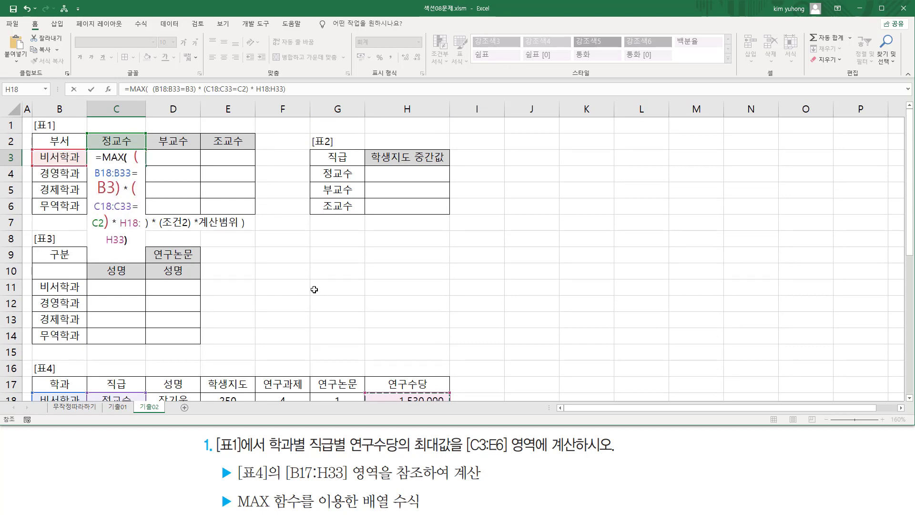
{"action": "type", "text": ")"}
{"action": "key", "text": "ctrl+shift+Return"}
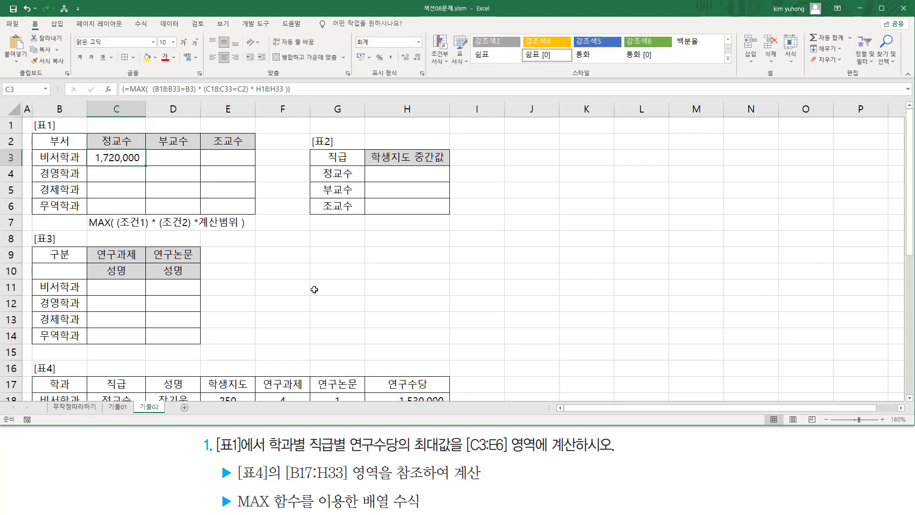
Make the ranges in the C3 formula absolute as $B$18:$B$33, $C$18:$C$33 and $H$18:$H$33
{"action": "double_click", "coordinate": [123, 159]}
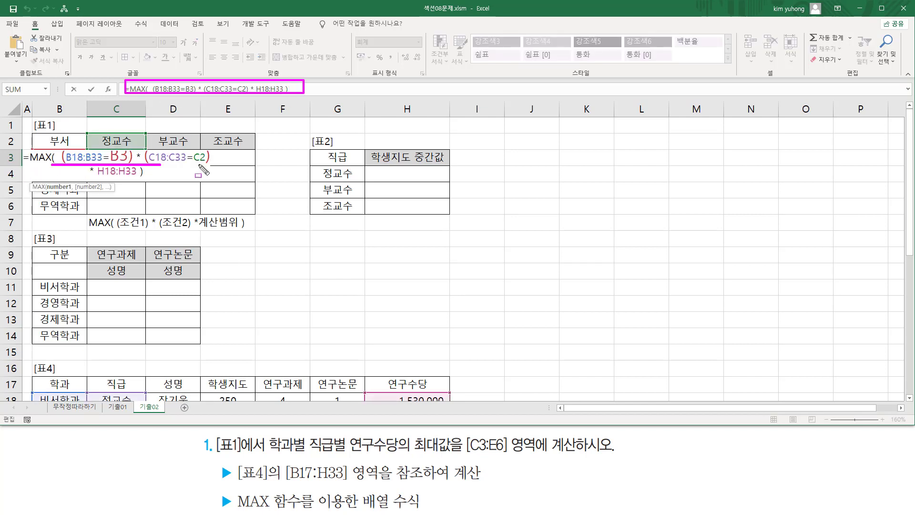
{"action": "left_click", "coordinate": [293, 99]}
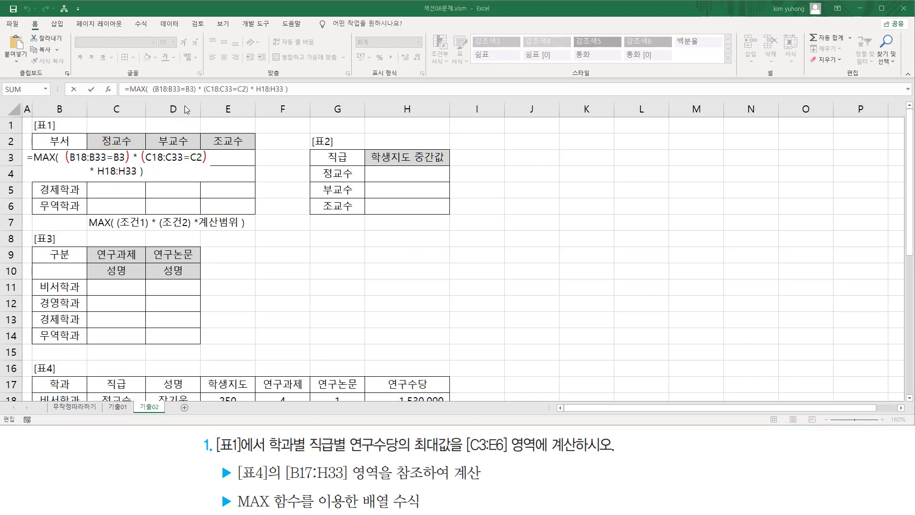
{"action": "scroll", "coordinate": [289, 143], "scroll_direction": "down", "scroll_amount": 2}
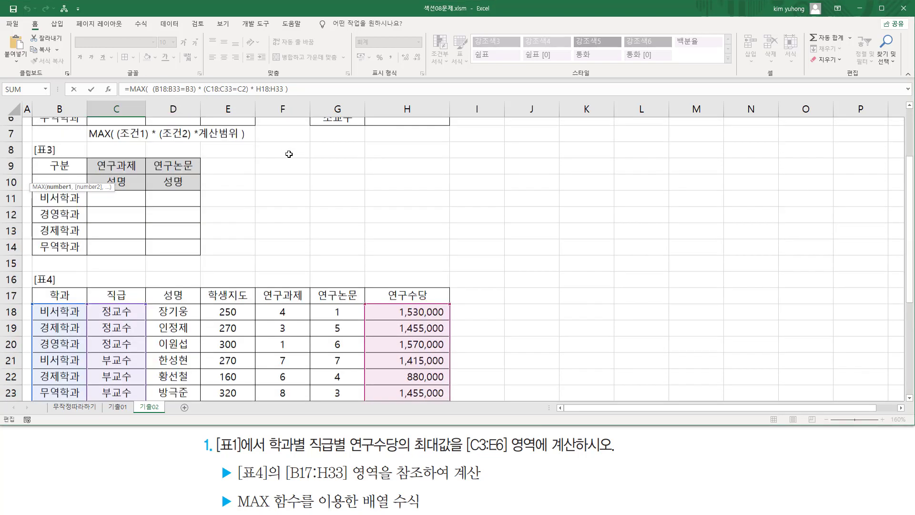
{"action": "scroll", "coordinate": [140, 227], "scroll_direction": "down", "scroll_amount": 2}
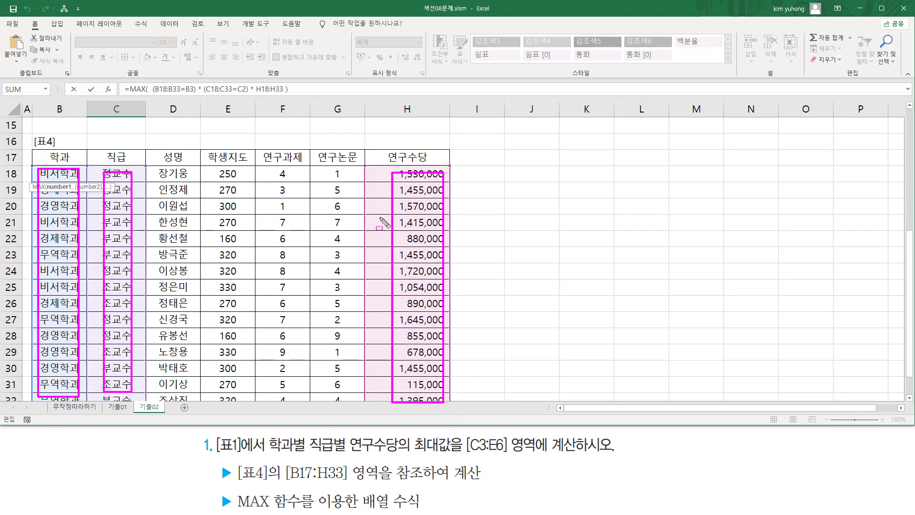
{"action": "scroll", "coordinate": [374, 216], "scroll_direction": "up", "scroll_amount": 5}
{"action": "double_click", "coordinate": [183, 178]}
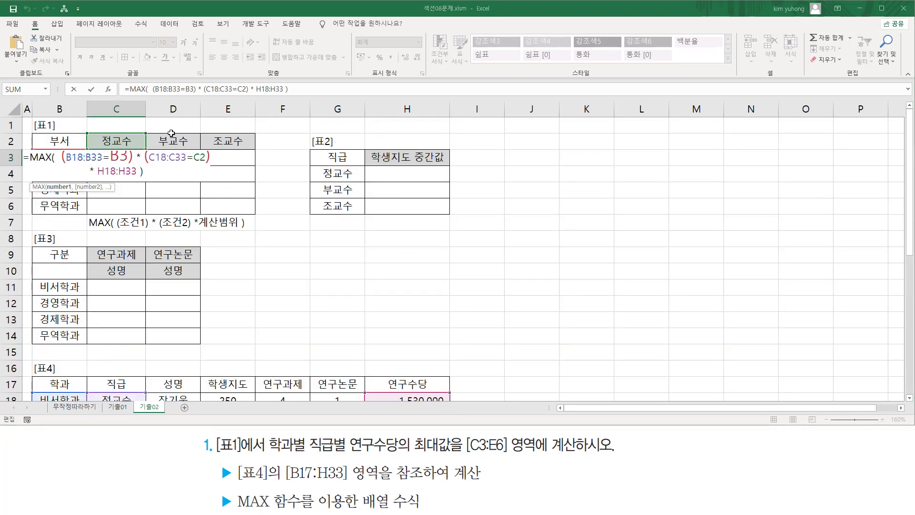
{"action": "left_click_drag", "start_coordinate": [155, 89], "coordinate": [313, 89]}
{"action": "key", "text": "F4"}
{"action": "key", "text": "F4"}
{"action": "key", "text": "F4"}
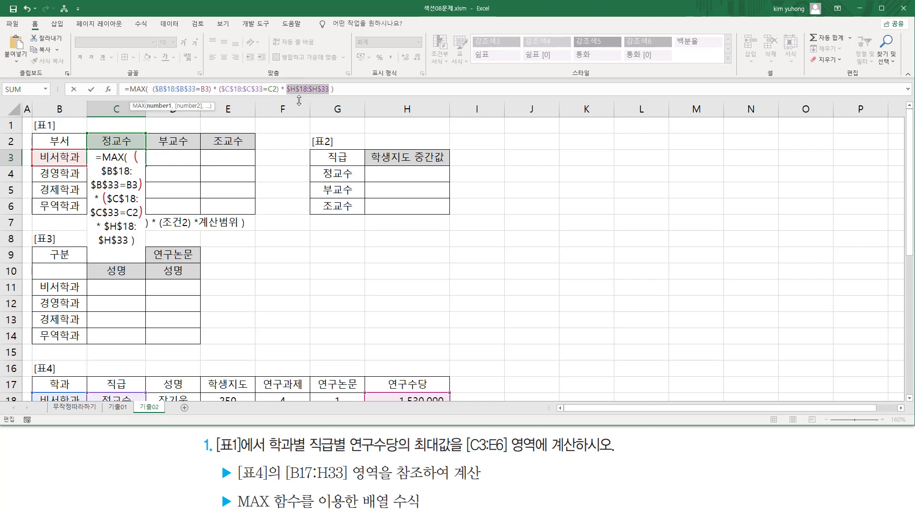
{"action": "left_click", "coordinate": [206, 89]}
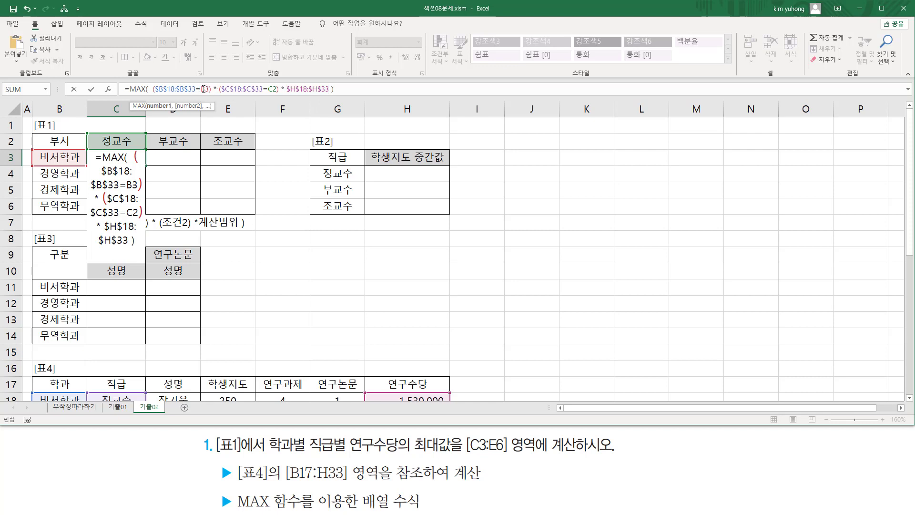
{"action": "mouse_move", "coordinate": [35, 149]}
{"action": "left_mouse_down"}
{"action": "mouse_move", "coordinate": [79, 164]}
{"action": "mouse_move", "coordinate": [134, 160]}
{"action": "mouse_move", "coordinate": [127, 191]}
{"action": "left_mouse_up"}
{"action": "left_click_drag", "start_coordinate": [38, 182], "coordinate": [133, 214]}
{"action": "mouse_move", "coordinate": [38, 199]}
{"action": "left_mouse_down"}
{"action": "mouse_move", "coordinate": [98, 213]}
{"action": "mouse_move", "coordinate": [81, 213]}
{"action": "left_mouse_up"}
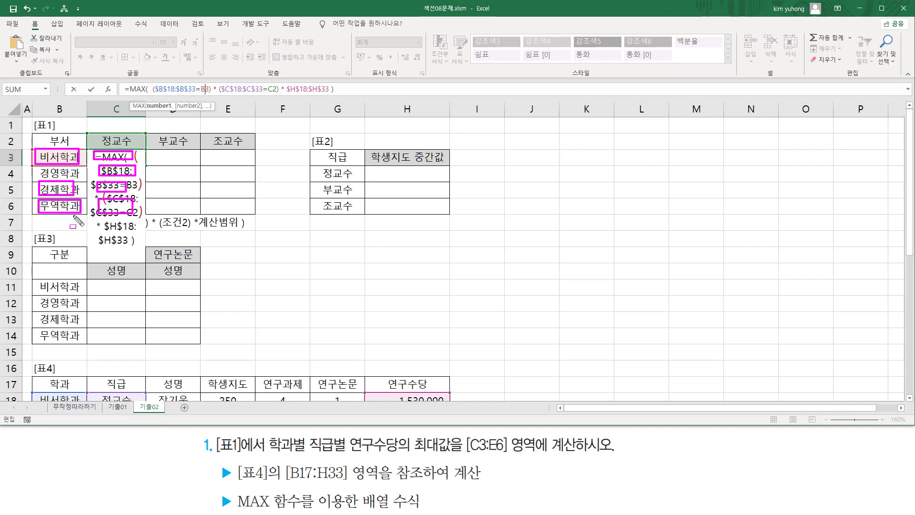
{"action": "key", "text": "Escape"}
{"action": "left_click_drag", "start_coordinate": [95, 153], "coordinate": [245, 164]}
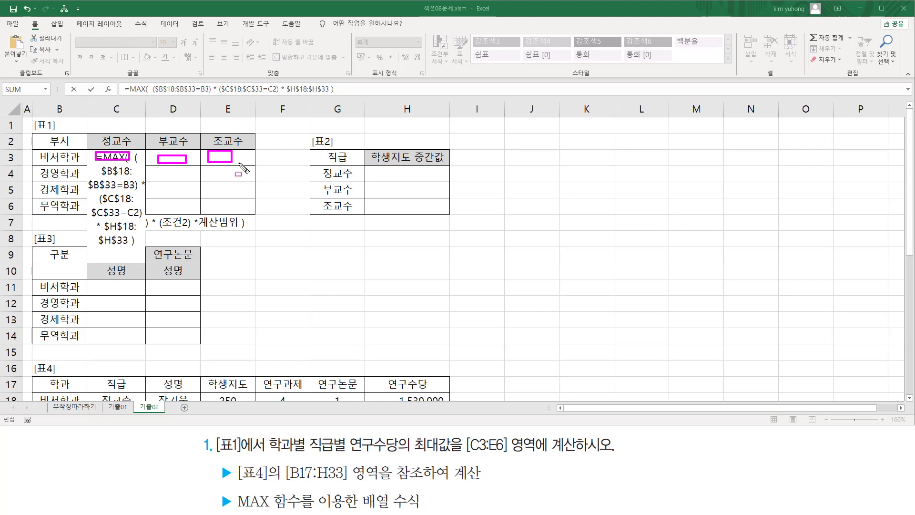
{"action": "mouse_move", "coordinate": [38, 167]}
{"action": "left_mouse_down"}
{"action": "mouse_move", "coordinate": [91, 175]}
{"action": "mouse_move", "coordinate": [84, 152]}
{"action": "left_mouse_up"}
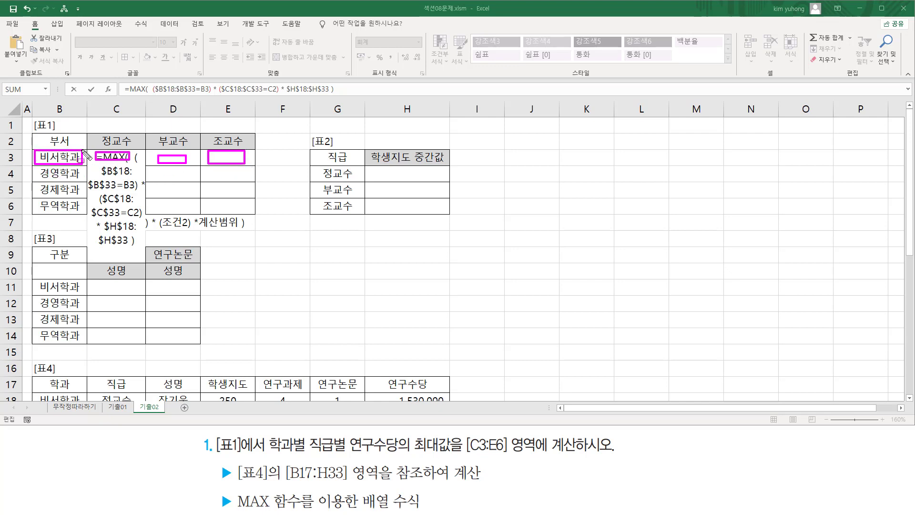
{"action": "left_click_drag", "start_coordinate": [224, 167], "coordinate": [228, 162]}
{"action": "key", "text": "Escape"}
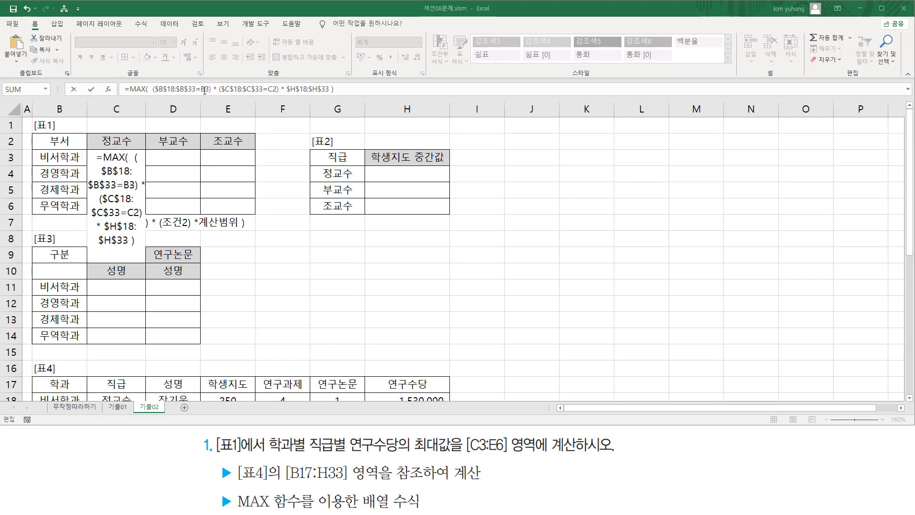
Change the B3 reference in the C3 formula to the mixed reference $B3
{"action": "left_click", "coordinate": [205, 89]}
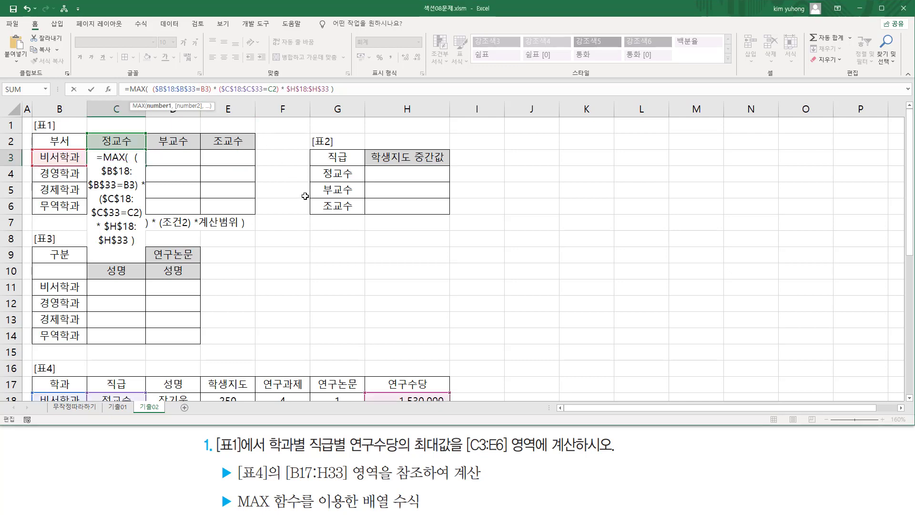
{"action": "key", "text": "F4"}
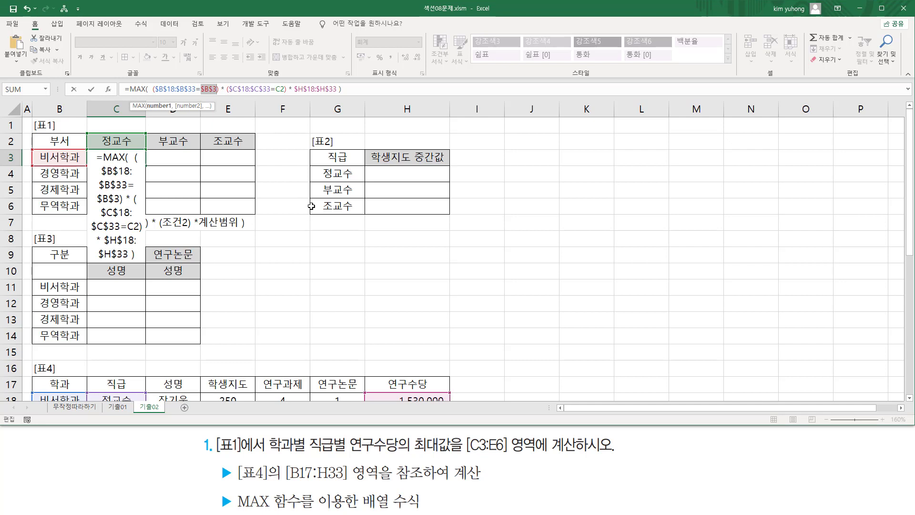
{"action": "key", "text": "F4"}
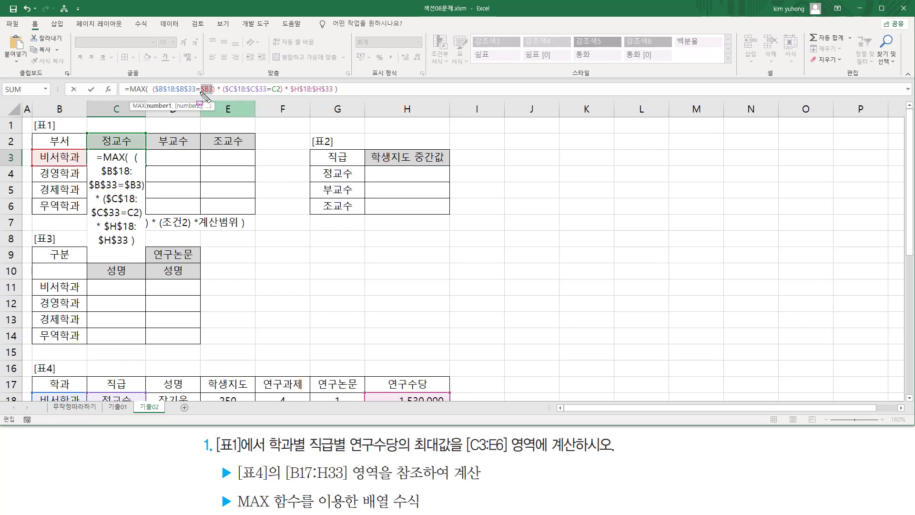
{"action": "left_click_drag", "start_coordinate": [201, 92], "coordinate": [214, 93]}
{"action": "mouse_move", "coordinate": [101, 151]}
{"action": "left_mouse_down"}
{"action": "mouse_move", "coordinate": [89, 176]}
{"action": "mouse_move", "coordinate": [102, 193]}
{"action": "left_mouse_up"}
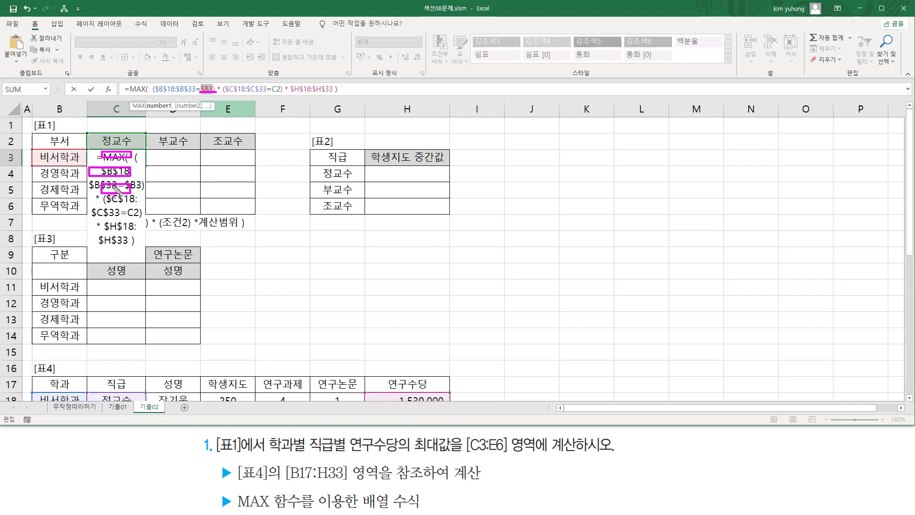
{"action": "mouse_move", "coordinate": [38, 153]}
{"action": "left_mouse_down"}
{"action": "mouse_move", "coordinate": [81, 163]}
{"action": "mouse_move", "coordinate": [48, 175]}
{"action": "mouse_move", "coordinate": [86, 180]}
{"action": "left_mouse_up"}
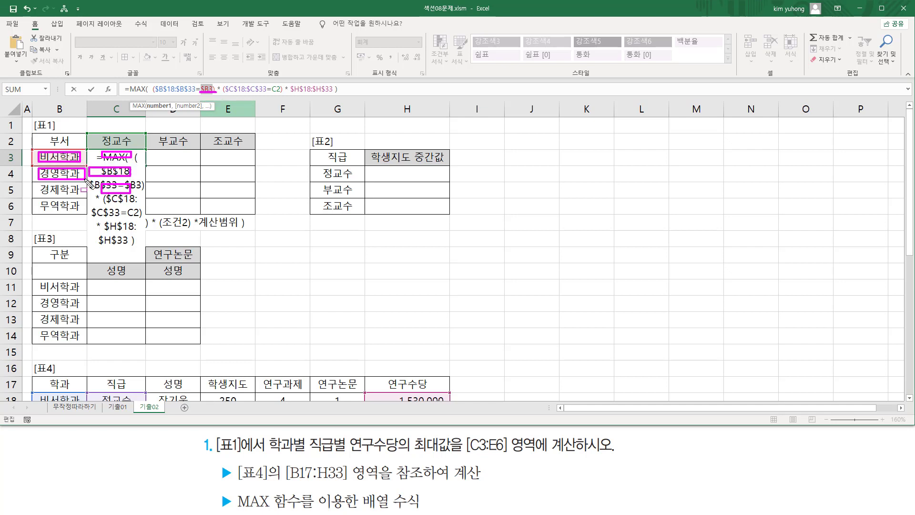
{"action": "left_click_drag", "start_coordinate": [39, 201], "coordinate": [78, 197]}
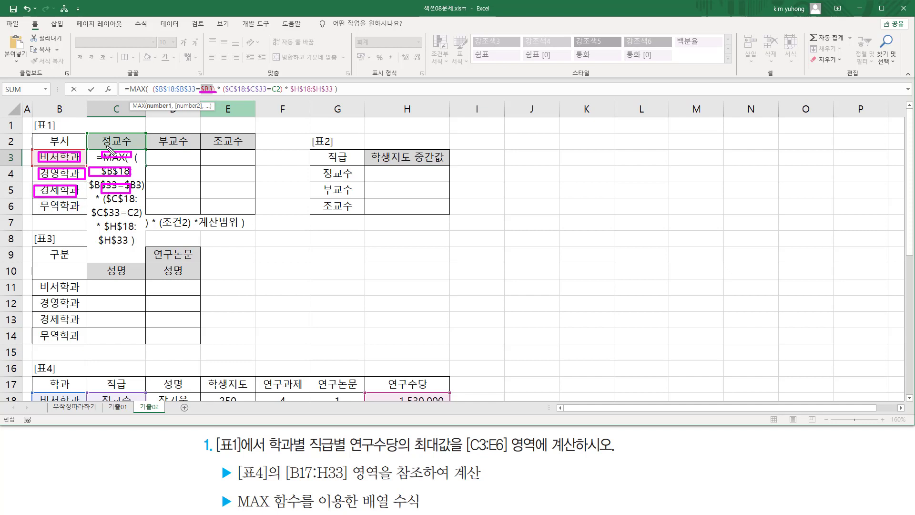
{"action": "left_click_drag", "start_coordinate": [204, 94], "coordinate": [210, 98]}
{"action": "key", "text": "Escape"}
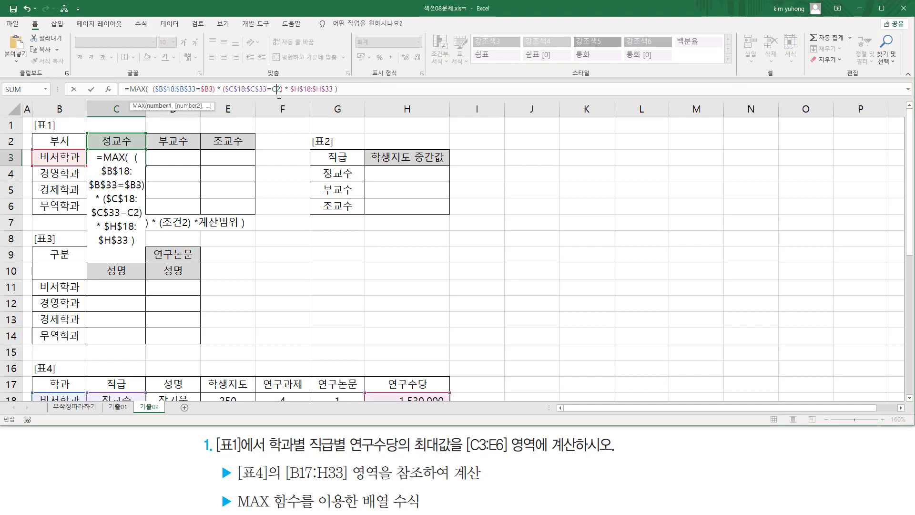
{"action": "mouse_move", "coordinate": [270, 93]}
{"action": "left_mouse_down"}
{"action": "mouse_move", "coordinate": [279, 94]}
{"action": "mouse_move", "coordinate": [271, 82]}
{"action": "left_mouse_up"}
{"action": "mouse_move", "coordinate": [95, 132]}
{"action": "left_mouse_down"}
{"action": "mouse_move", "coordinate": [105, 145]}
{"action": "mouse_move", "coordinate": [136, 147]}
{"action": "mouse_move", "coordinate": [136, 163]}
{"action": "mouse_move", "coordinate": [192, 165]}
{"action": "left_mouse_up"}
{"action": "left_click_drag", "start_coordinate": [157, 132], "coordinate": [245, 161]}
{"action": "left_click_drag", "start_coordinate": [209, 134], "coordinate": [246, 152]}
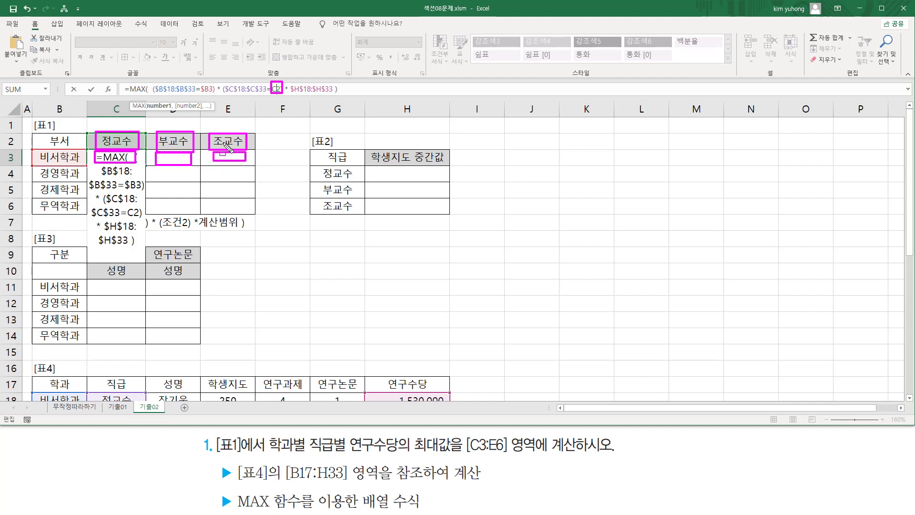
{"action": "mouse_move", "coordinate": [96, 154]}
{"action": "left_mouse_down"}
{"action": "mouse_move", "coordinate": [129, 164]}
{"action": "mouse_move", "coordinate": [133, 202]}
{"action": "left_mouse_up"}
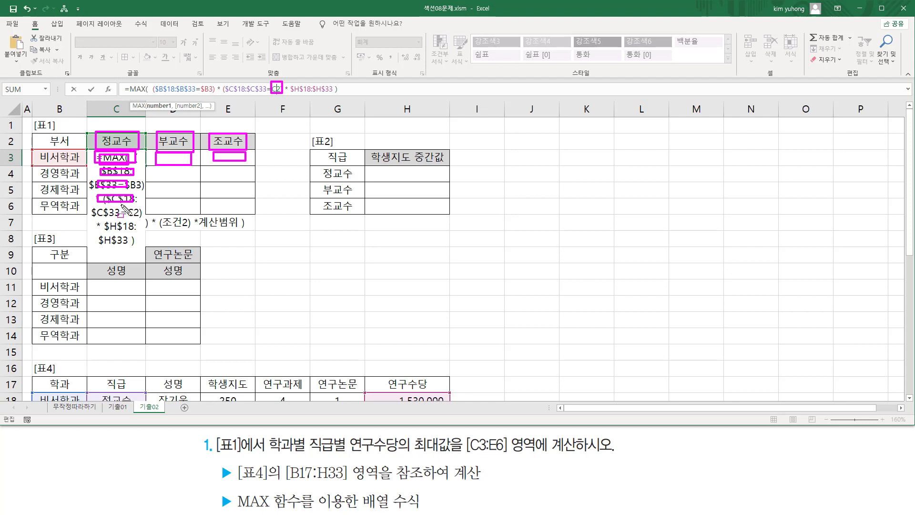
{"action": "key", "text": "Escape"}
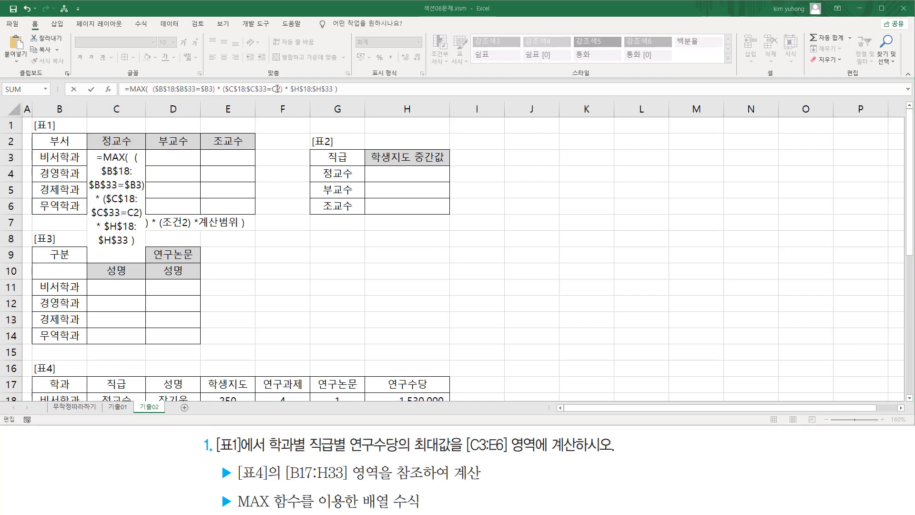
Change C2 in the C3 array formula to the mixed reference C$2 and fill the formula over C3:E6
{"action": "key", "text": "F4"}
{"action": "key", "text": "F4"}
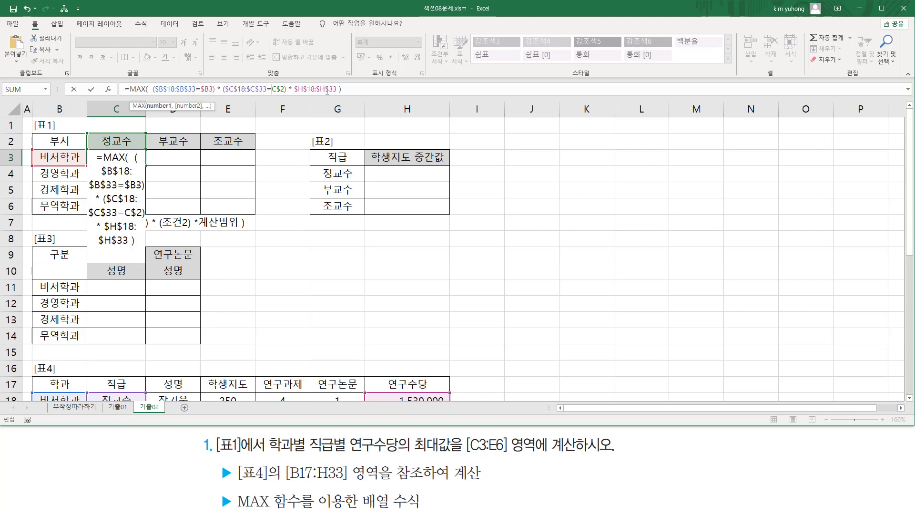
{"action": "key", "text": "ctrl+shift+Return"}
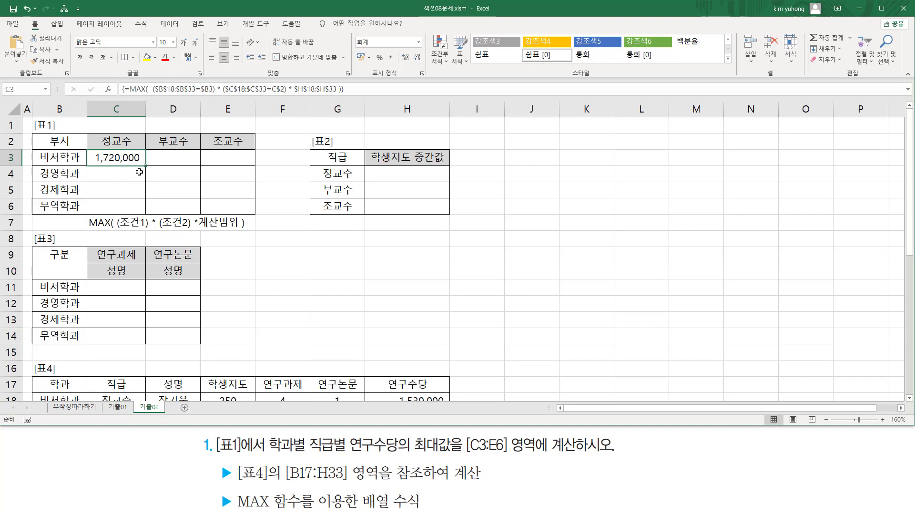
{"action": "left_click_drag", "start_coordinate": [146, 165], "coordinate": [255, 215]}
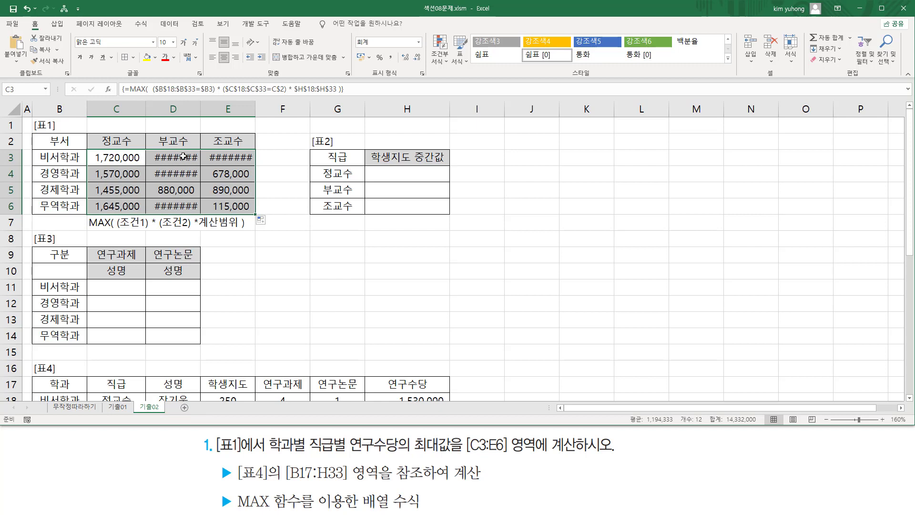
{"action": "left_click_drag", "start_coordinate": [151, 153], "coordinate": [199, 183]}
{"action": "left_click_drag", "start_coordinate": [153, 200], "coordinate": [189, 210]}
{"action": "left_click_drag", "start_coordinate": [211, 151], "coordinate": [258, 166]}
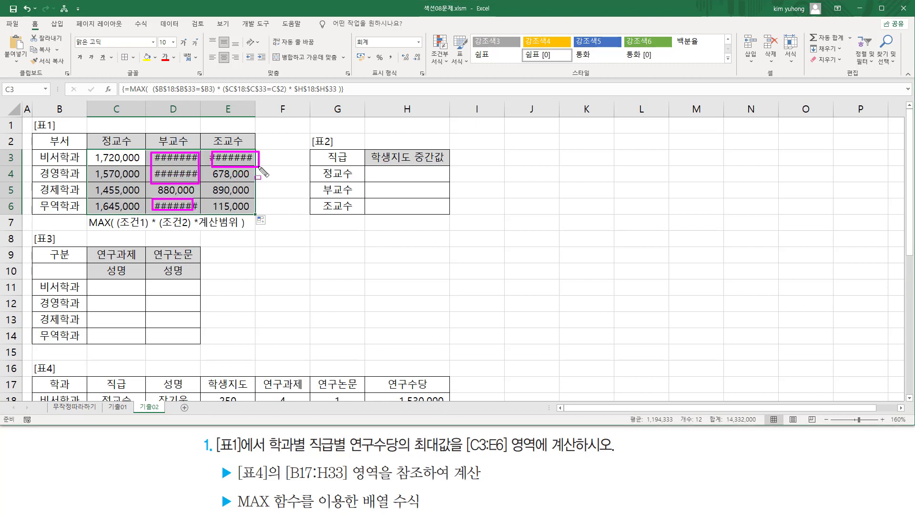
{"action": "key", "text": "Escape"}
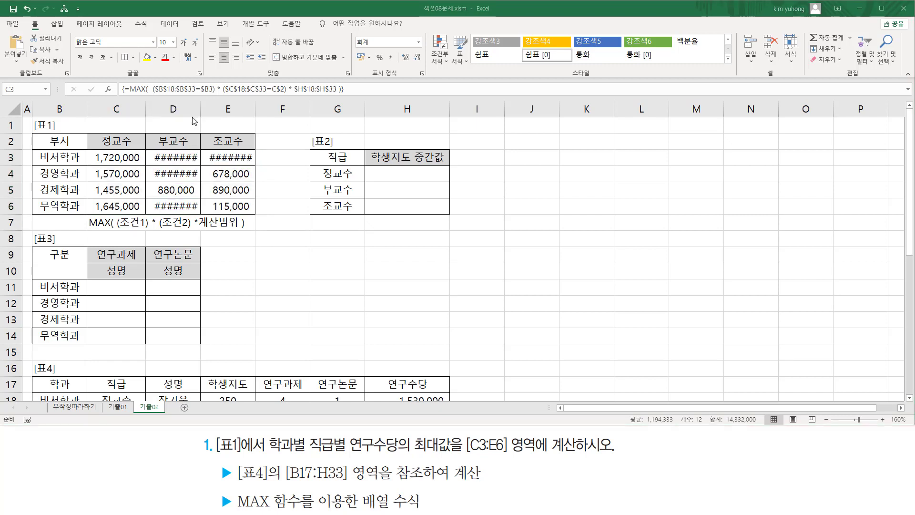
{"action": "mouse_move", "coordinate": [154, 152]}
{"action": "left_mouse_down"}
{"action": "mouse_move", "coordinate": [193, 223]}
{"action": "mouse_move", "coordinate": [200, 214]}
{"action": "left_mouse_up"}
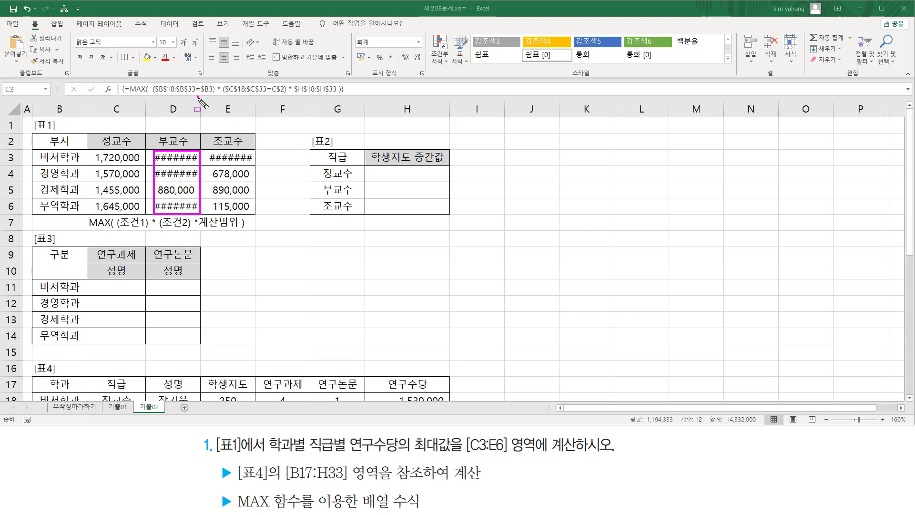
{"action": "left_click_drag", "start_coordinate": [198, 96], "coordinate": [204, 117]}
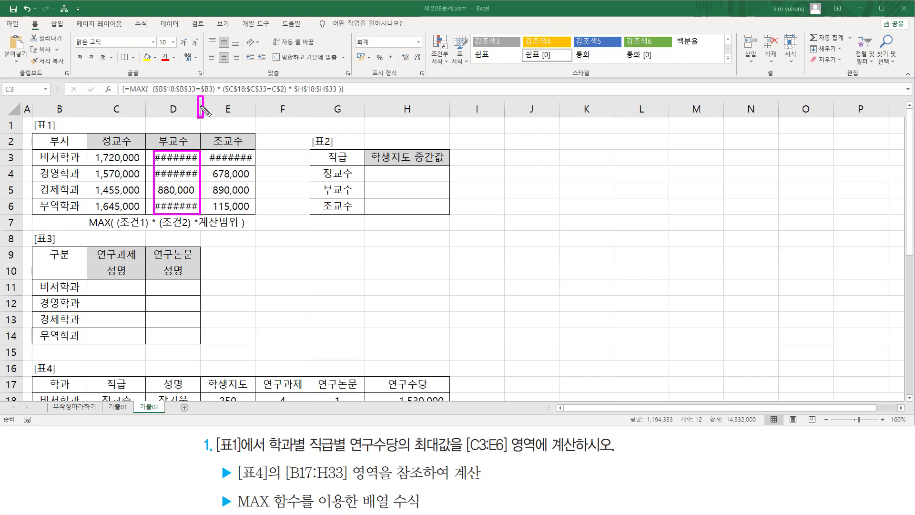
{"action": "key", "text": "Escape"}
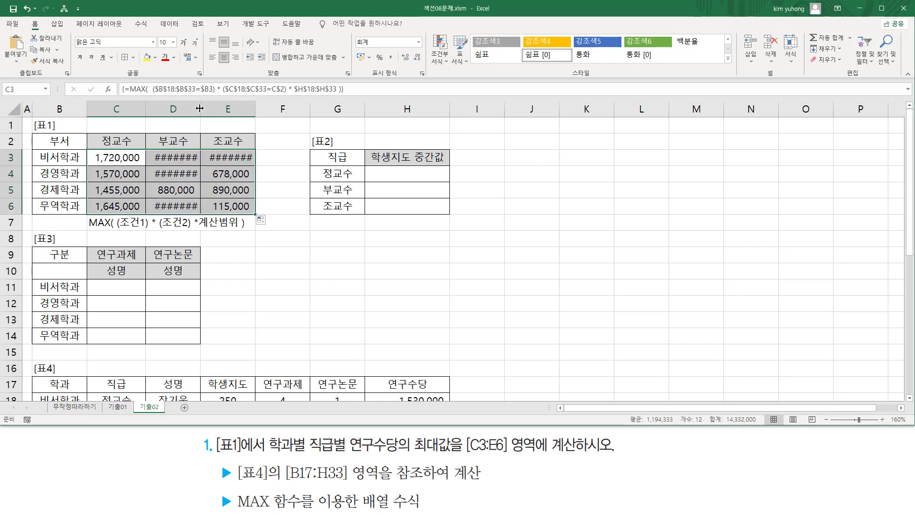
Autofit the widths of columns D and E to their contents
{"action": "double_click", "coordinate": [199, 109]}
{"action": "left_click", "coordinate": [228, 155]}
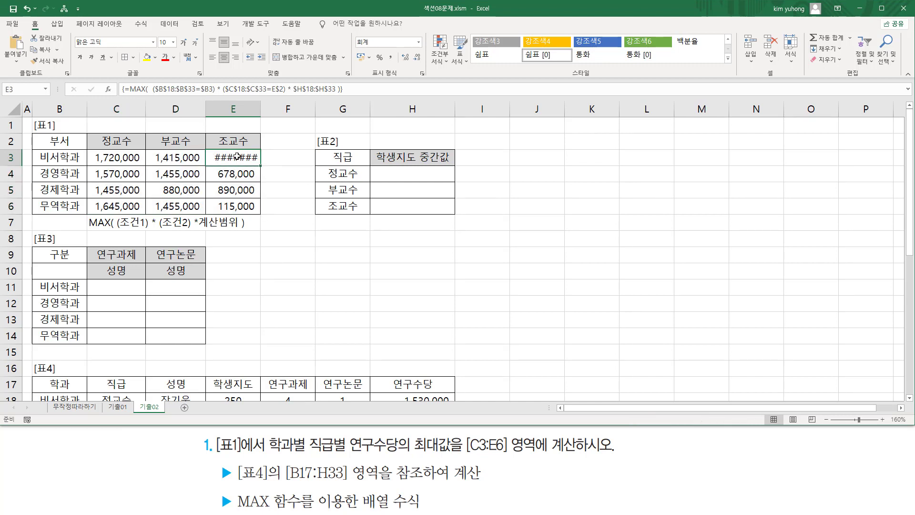
{"action": "mouse_move", "coordinate": [210, 149]}
{"action": "left_mouse_down"}
{"action": "mouse_move", "coordinate": [232, 164]}
{"action": "mouse_move", "coordinate": [260, 162]}
{"action": "left_mouse_up"}
{"action": "key", "text": "Escape"}
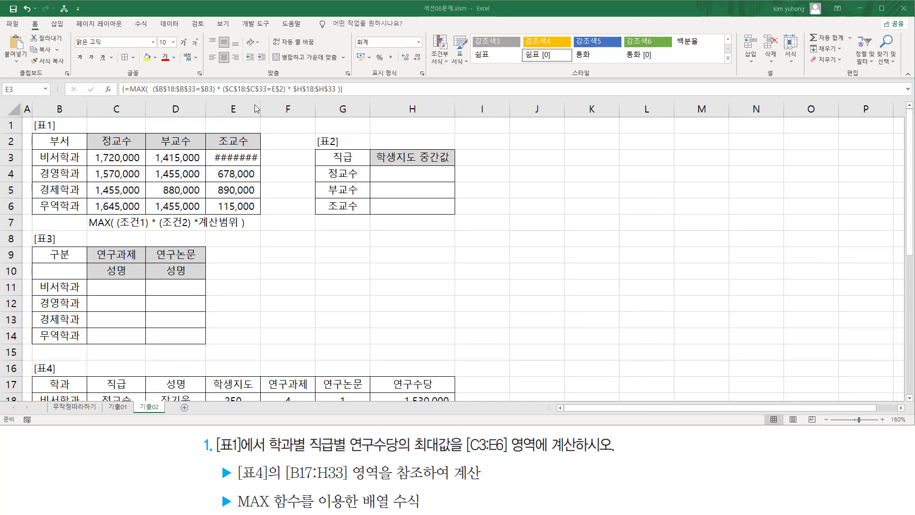
{"action": "left_click_drag", "start_coordinate": [261, 98], "coordinate": [263, 130]}
{"action": "key", "text": "Escape"}
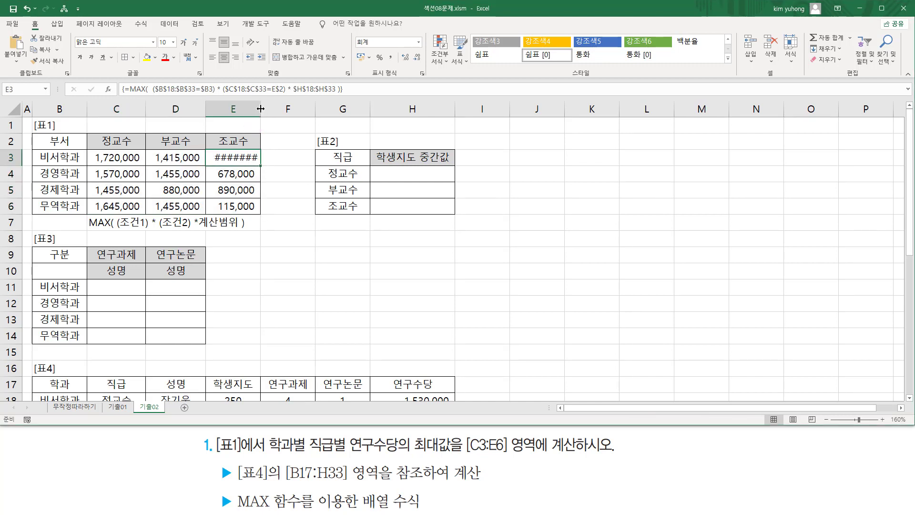
{"action": "double_click", "coordinate": [260, 109]}
{"action": "left_click", "coordinate": [252, 154]}
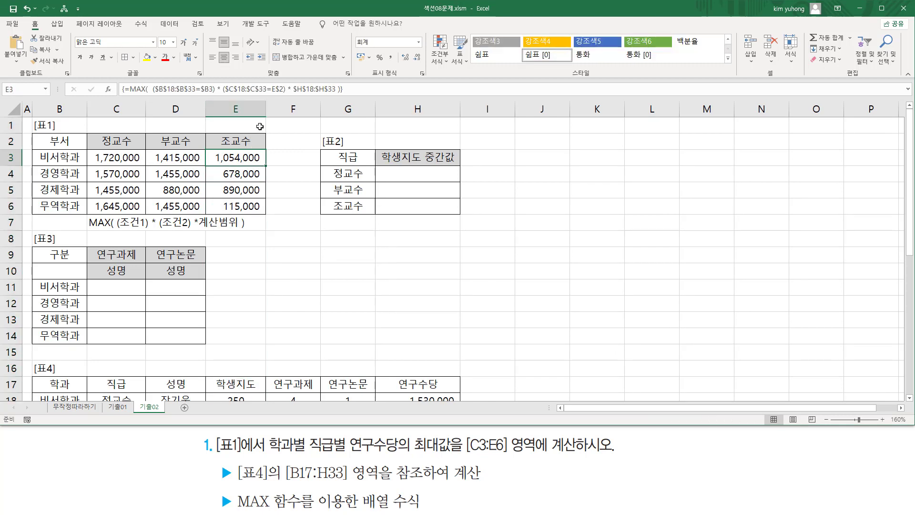
Write =MAX( ($B$18:$B$33=$B3) * ($C$18:$C$33=C$2) * $H$18:$H$33 ) as a left-aligned text note in F9
{"action": "mouse_move", "coordinate": [99, 155]}
{"action": "left_mouse_down"}
{"action": "mouse_move", "coordinate": [106, 172]}
{"action": "mouse_move", "coordinate": [261, 213]}
{"action": "left_mouse_up"}
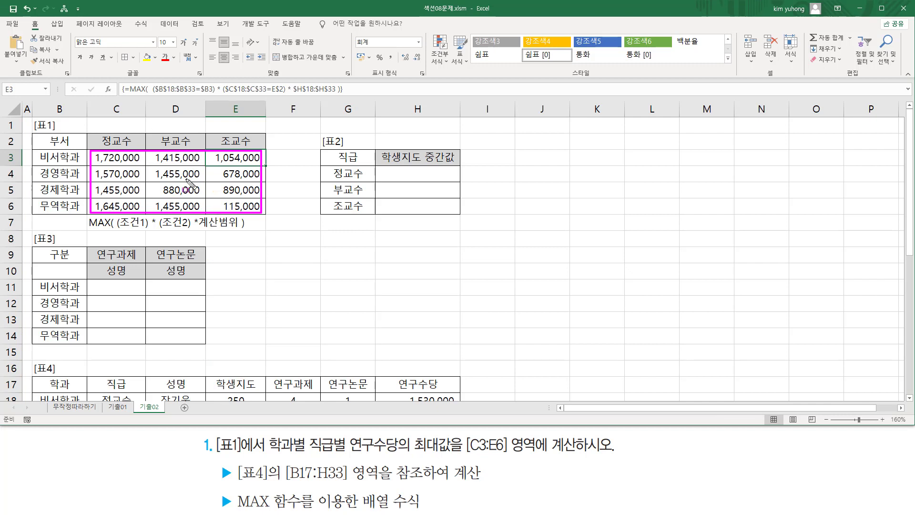
{"action": "key", "text": "Escape"}
{"action": "left_click", "coordinate": [292, 255]}
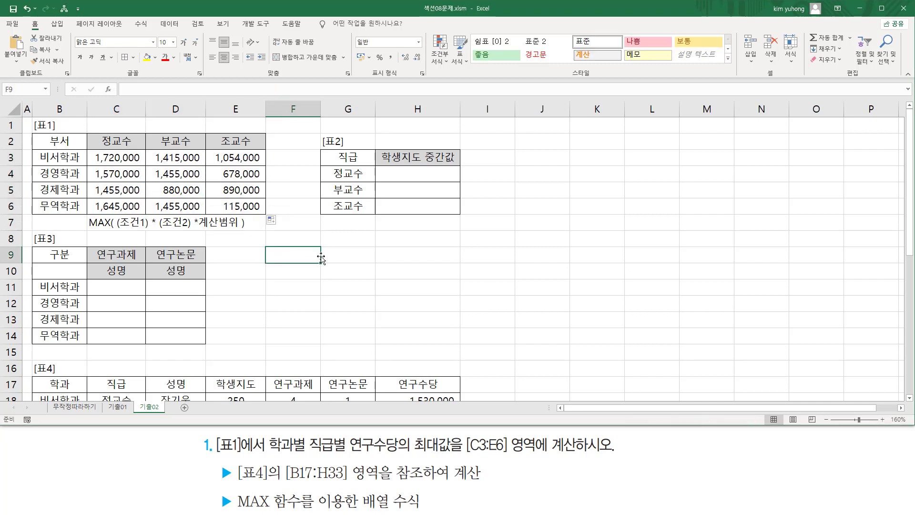
{"action": "type", "text": "=MAX( ($B$18:$B$33=$B3) * ($C$18:$C$33=C$2) * $H$18:$H$33 )"}
{"action": "key", "text": "Return"}
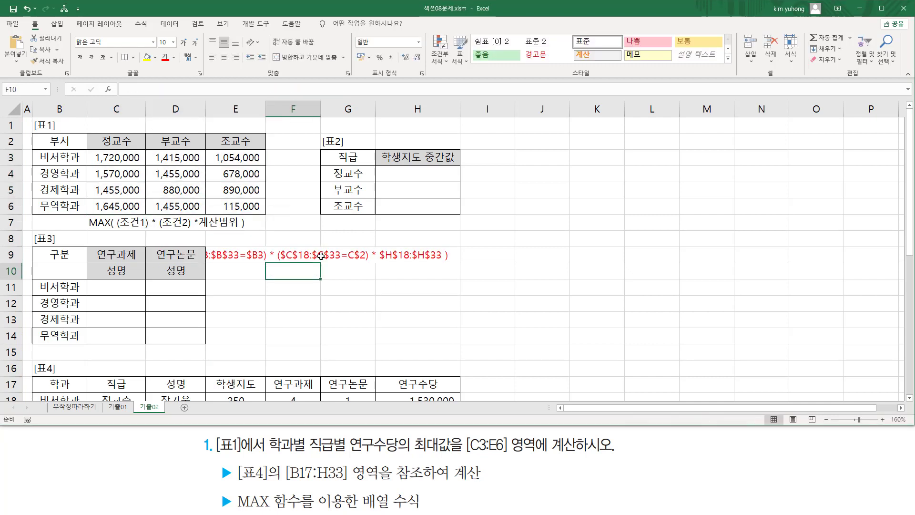
{"action": "left_click", "coordinate": [322, 256]}
{"action": "left_click", "coordinate": [319, 289]}
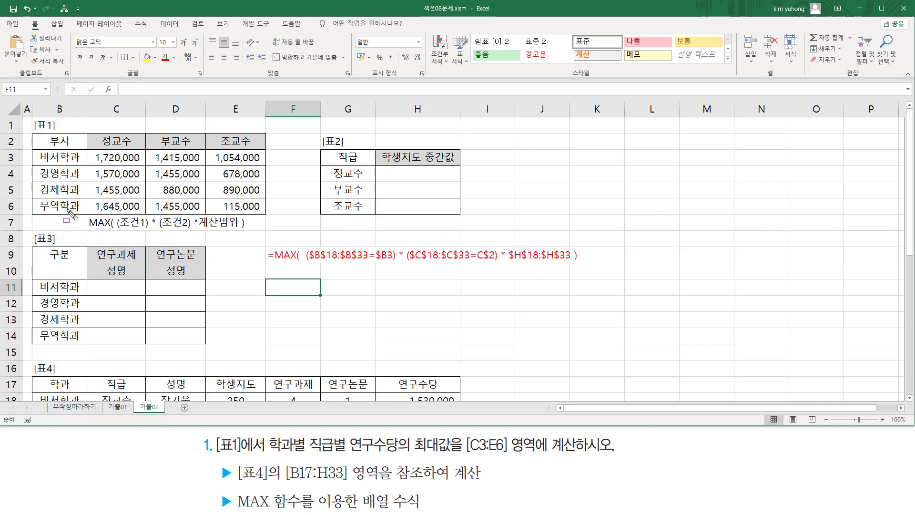
{"action": "key", "text": "ctrl+2"}
{"action": "left_click_drag", "start_coordinate": [117, 229], "coordinate": [238, 228]}
{"action": "left_click_drag", "start_coordinate": [305, 261], "coordinate": [574, 262]}
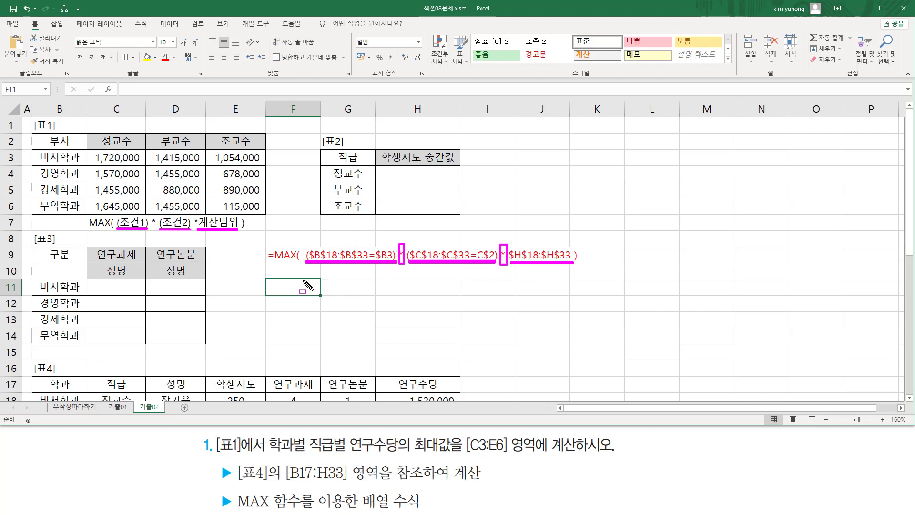
{"action": "key", "text": "Escape"}
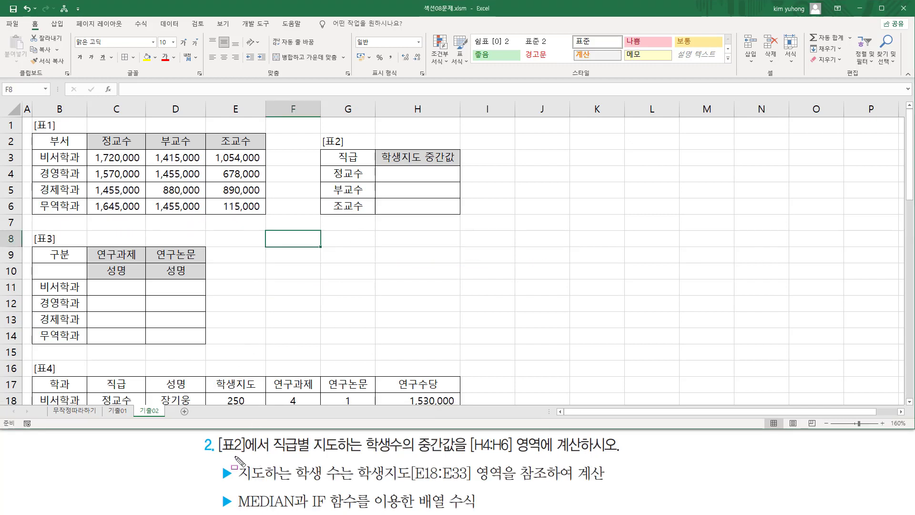
Examine 표2's 직급 list and the 학생지도 values in 표4 (E18:E33) needed for the MEDIAN and IF exercise
{"action": "left_click_drag", "start_coordinate": [217, 455], "coordinate": [268, 455]}
{"action": "mouse_move", "coordinate": [318, 133]}
{"action": "left_mouse_down"}
{"action": "mouse_move", "coordinate": [451, 227]}
{"action": "mouse_move", "coordinate": [465, 221]}
{"action": "left_mouse_up"}
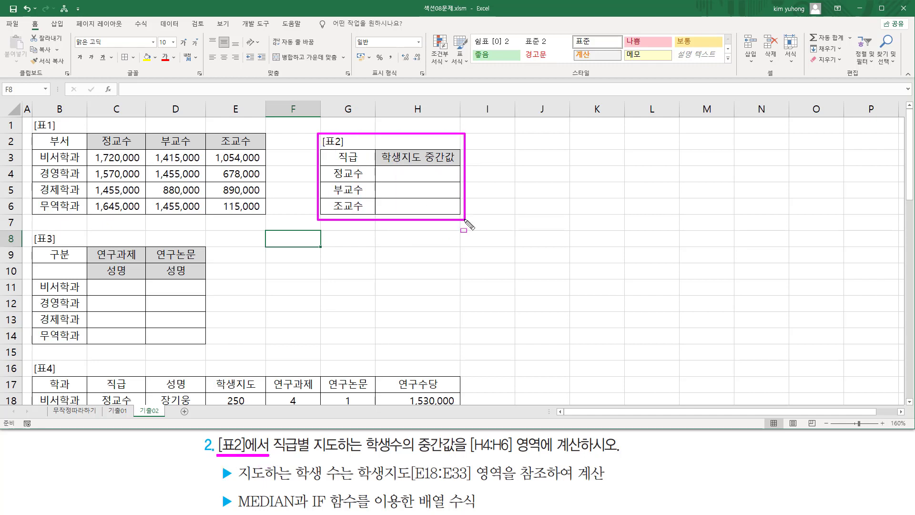
{"action": "mouse_move", "coordinate": [269, 434]}
{"action": "left_mouse_down"}
{"action": "mouse_move", "coordinate": [309, 458]}
{"action": "mouse_move", "coordinate": [403, 454]}
{"action": "mouse_move", "coordinate": [429, 434]}
{"action": "mouse_move", "coordinate": [433, 452]}
{"action": "mouse_move", "coordinate": [461, 462]}
{"action": "left_mouse_up"}
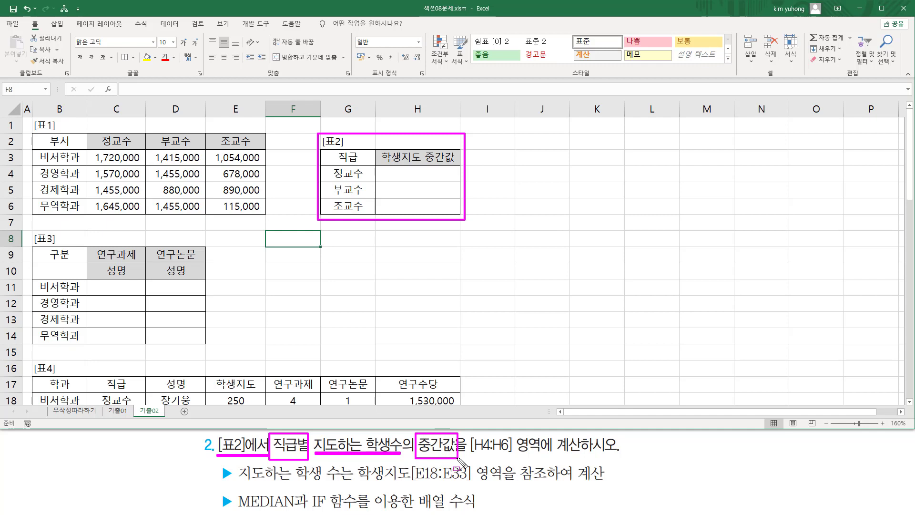
{"action": "mouse_move", "coordinate": [330, 167]}
{"action": "left_mouse_down"}
{"action": "mouse_move", "coordinate": [329, 174]}
{"action": "mouse_move", "coordinate": [358, 173]}
{"action": "mouse_move", "coordinate": [358, 205]}
{"action": "left_mouse_up"}
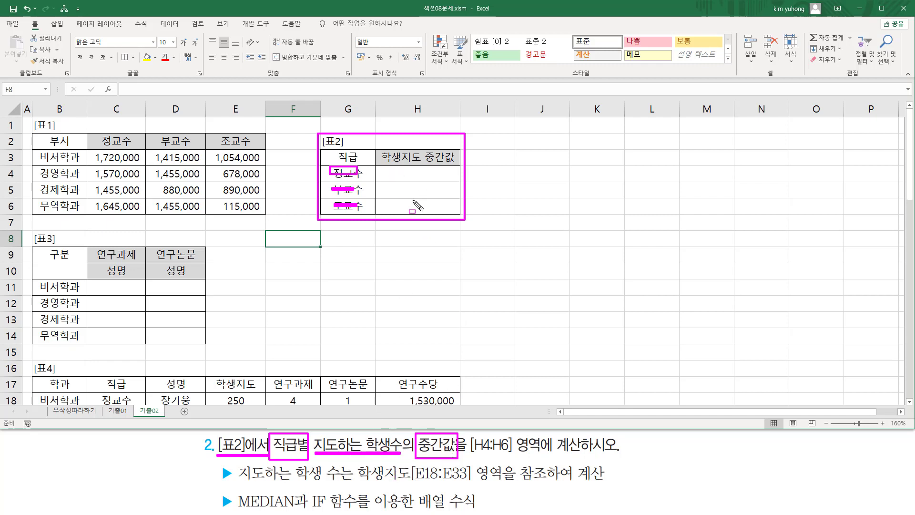
{"action": "mouse_move", "coordinate": [236, 510]}
{"action": "left_mouse_down"}
{"action": "mouse_move", "coordinate": [298, 509]}
{"action": "mouse_move", "coordinate": [297, 493]}
{"action": "left_mouse_up"}
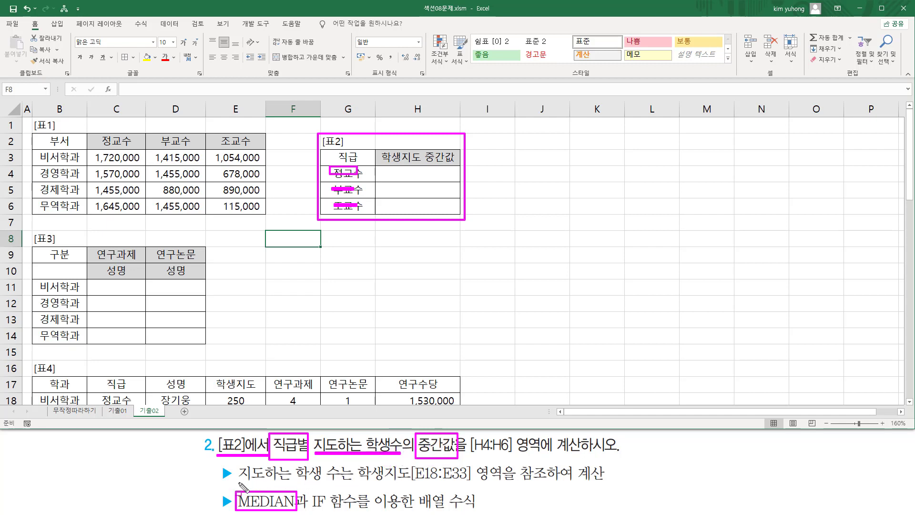
{"action": "mouse_move", "coordinate": [242, 483]}
{"action": "left_mouse_down"}
{"action": "mouse_move", "coordinate": [308, 483]}
{"action": "mouse_move", "coordinate": [294, 463]}
{"action": "mouse_move", "coordinate": [342, 482]}
{"action": "mouse_move", "coordinate": [472, 483]}
{"action": "left_mouse_up"}
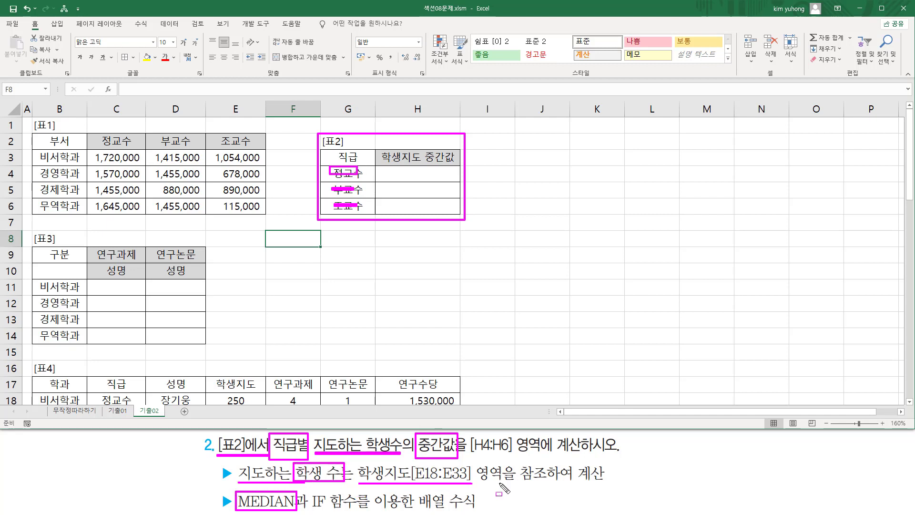
{"action": "key", "text": "Escape"}
{"action": "scroll", "coordinate": [260, 350], "scroll_direction": "down", "scroll_amount": 3}
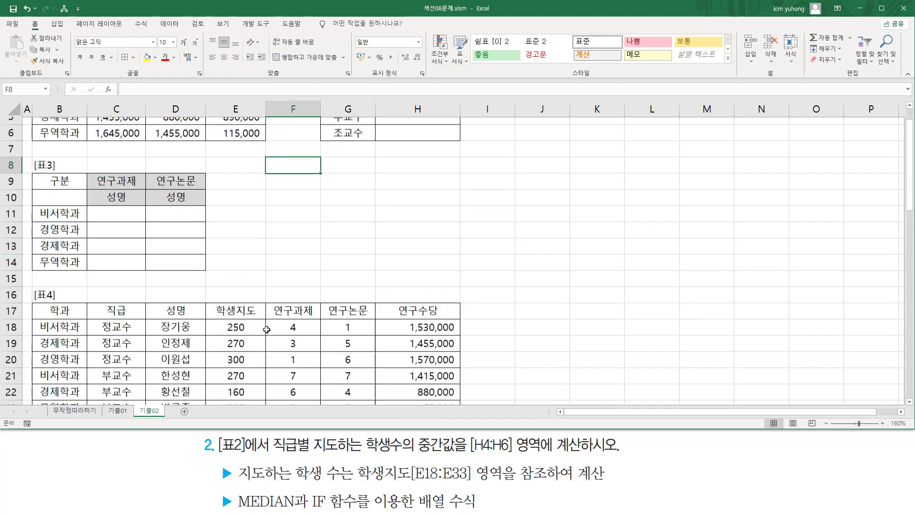
{"action": "mouse_move", "coordinate": [222, 282]}
{"action": "left_mouse_down"}
{"action": "mouse_move", "coordinate": [247, 307]}
{"action": "mouse_move", "coordinate": [253, 405]}
{"action": "left_mouse_up"}
{"action": "mouse_move", "coordinate": [228, 292]}
{"action": "left_mouse_down"}
{"action": "mouse_move", "coordinate": [244, 292]}
{"action": "mouse_move", "coordinate": [231, 324]}
{"action": "mouse_move", "coordinate": [244, 324]}
{"action": "left_mouse_up"}
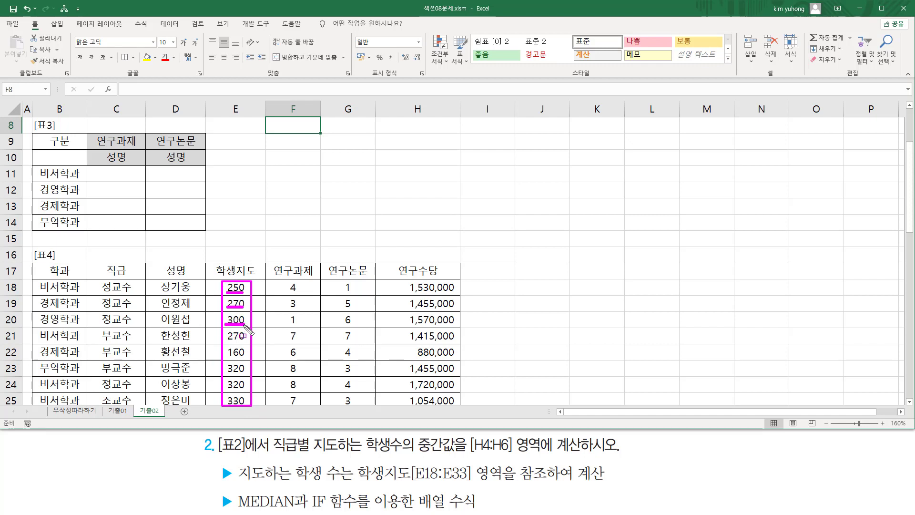
{"action": "left_click_drag", "start_coordinate": [295, 482], "coordinate": [353, 482]}
{"action": "left_click_drag", "start_coordinate": [225, 283], "coordinate": [222, 280]}
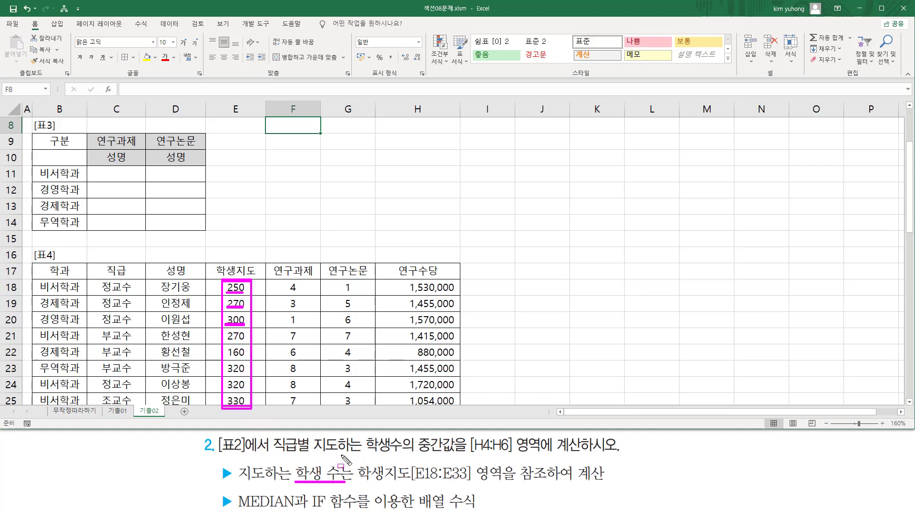
{"action": "key", "text": "Escape"}
{"action": "scroll", "coordinate": [334, 200], "scroll_direction": "up", "scroll_amount": 3}
{"action": "key", "text": "ctrl+2"}
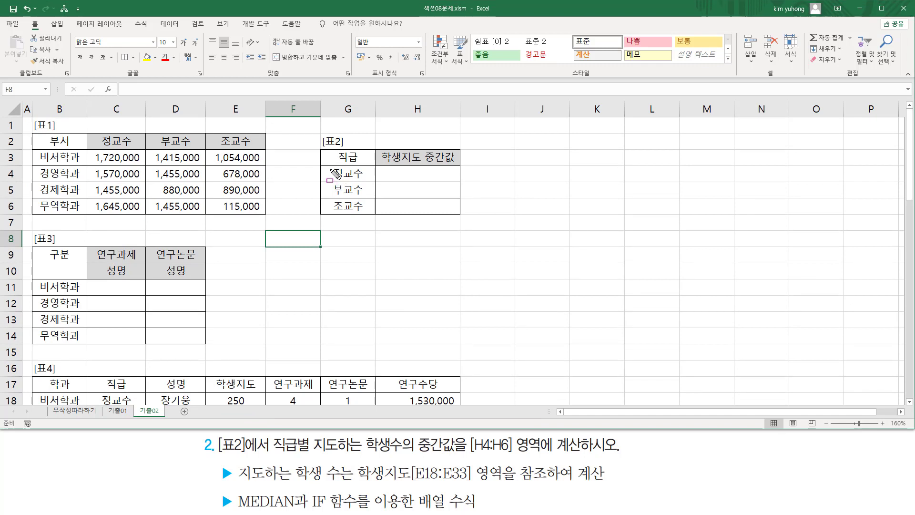
{"action": "mouse_move", "coordinate": [328, 168]}
{"action": "left_mouse_down"}
{"action": "mouse_move", "coordinate": [360, 179]}
{"action": "mouse_move", "coordinate": [362, 195]}
{"action": "mouse_move", "coordinate": [334, 213]}
{"action": "mouse_move", "coordinate": [366, 213]}
{"action": "left_mouse_up"}
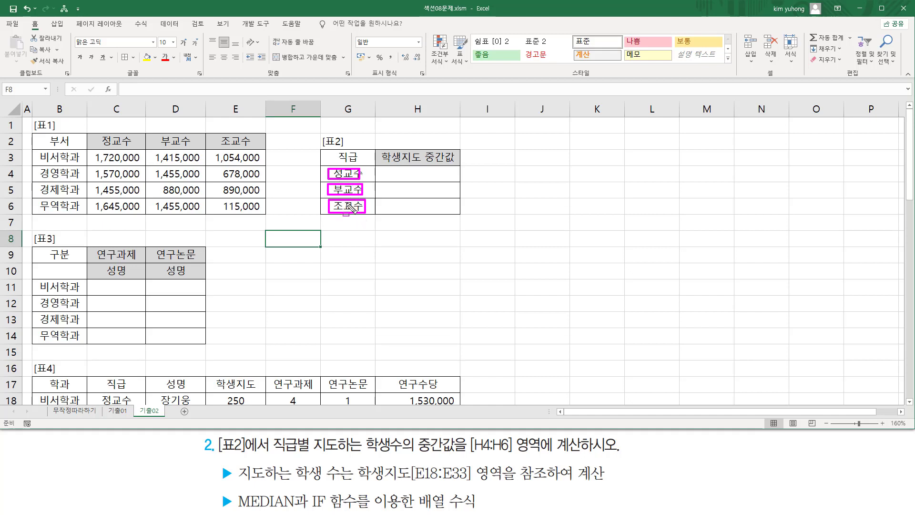
Start a formula in H4 with the MEDIAN function and a nested IF
{"action": "left_click", "coordinate": [405, 174]}
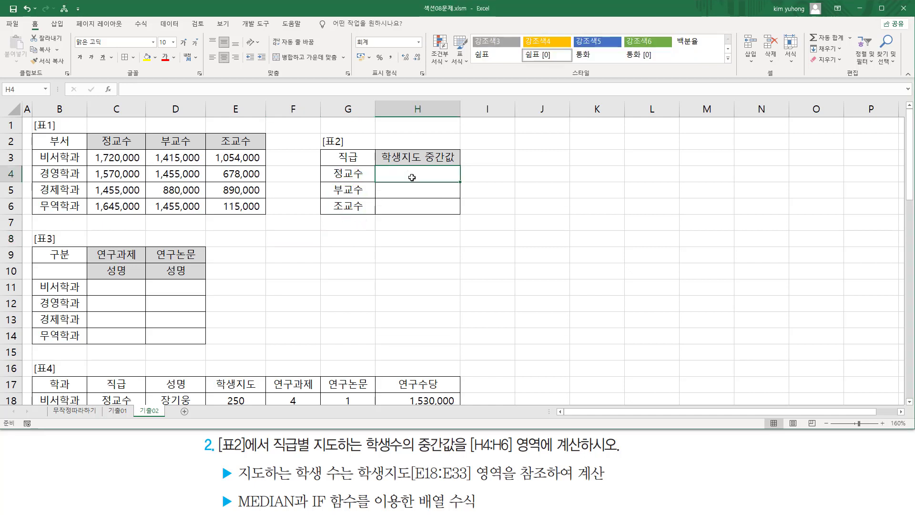
{"action": "type", "text": "=ME"}
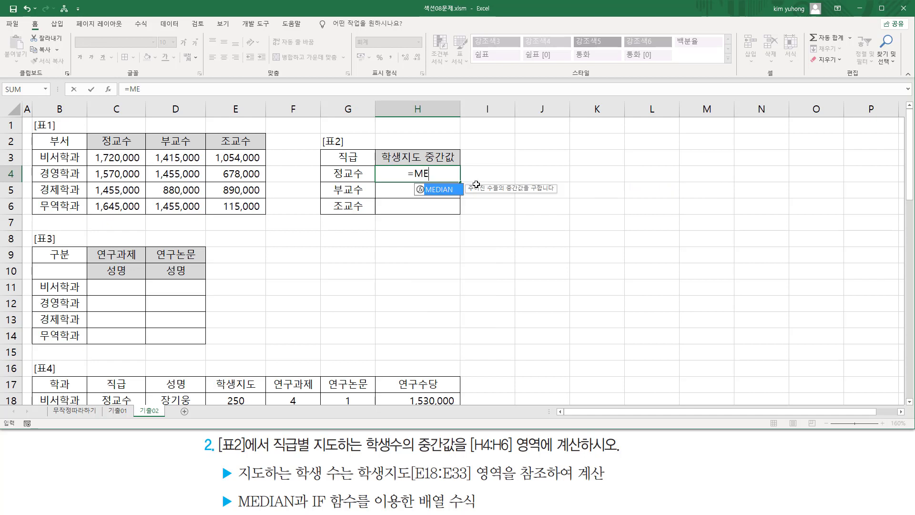
{"action": "key", "text": "Tab"}
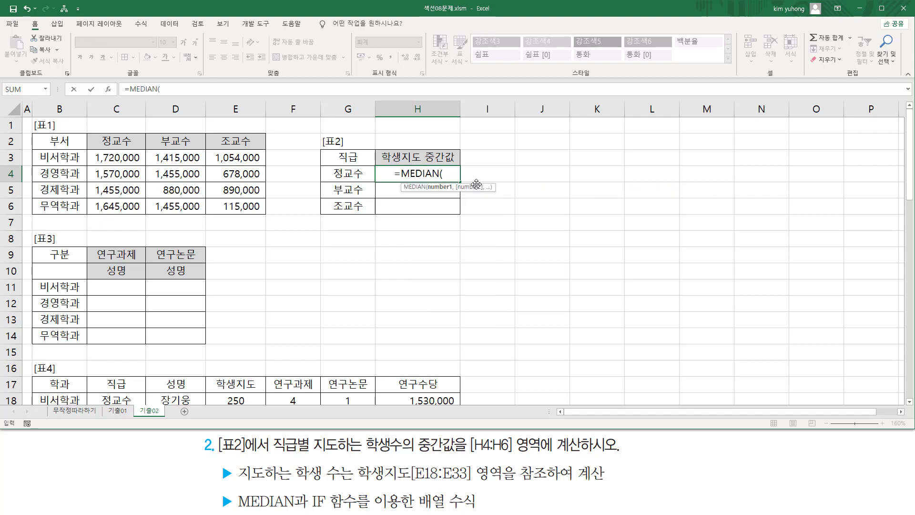
{"action": "type", "text": "IF("}
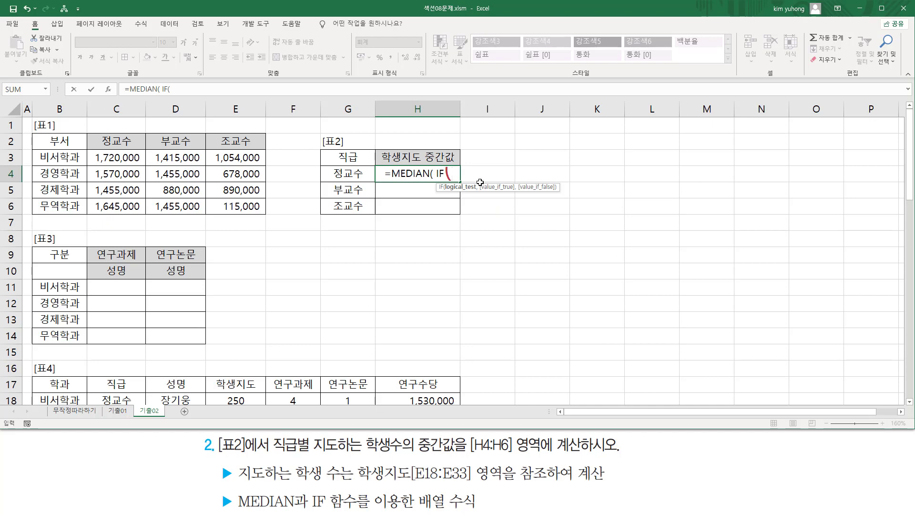
Set the IF condition in the H4 formula to C18:C33=G4, comparing 표4's 직급 column with 표2's first 직급
{"action": "scroll", "coordinate": [290, 237], "scroll_direction": "down", "scroll_amount": 5}
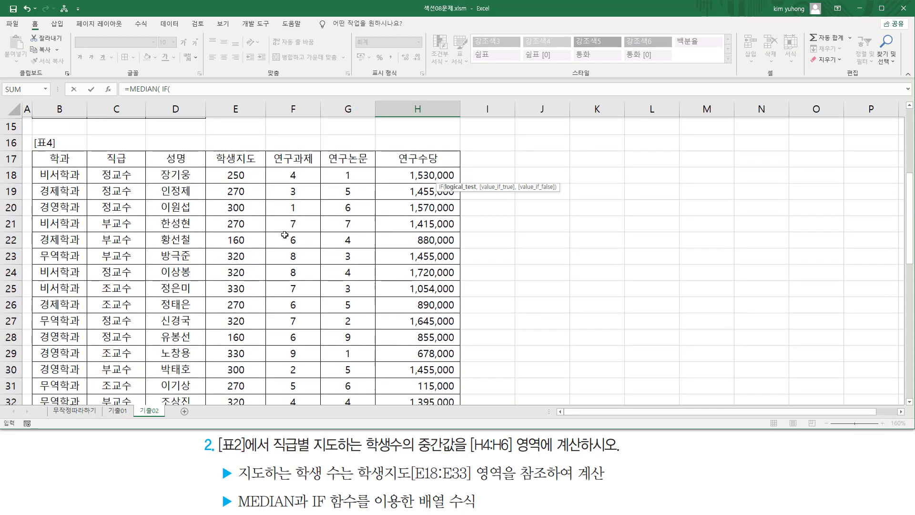
{"action": "scroll", "coordinate": [290, 237], "scroll_direction": "up", "scroll_amount": 5}
{"action": "scroll", "coordinate": [123, 287], "scroll_direction": "down", "scroll_amount": 2}
{"action": "left_click", "coordinate": [123, 287]}
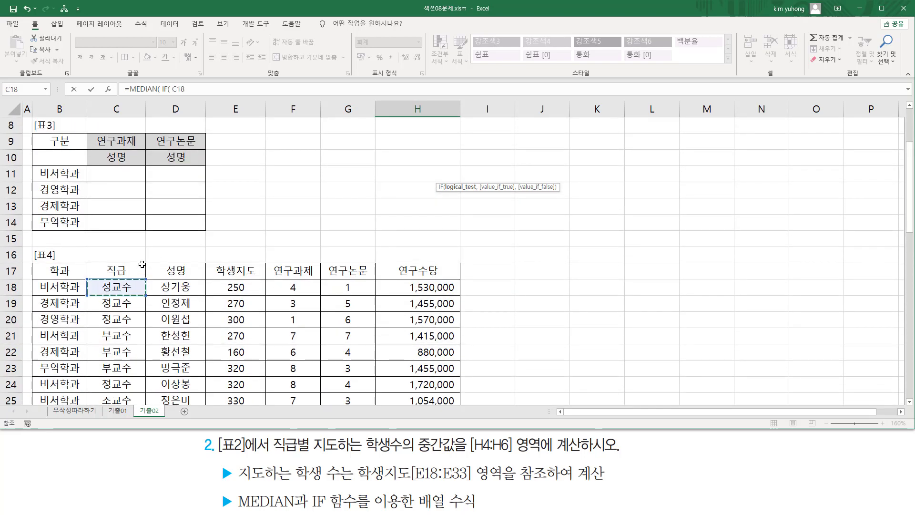
{"action": "scroll", "coordinate": [123, 286], "scroll_direction": "down", "scroll_amount": 5}
{"action": "left_click", "coordinate": [127, 303], "text": "shift"}
{"action": "scroll", "coordinate": [243, 260], "scroll_direction": "up", "scroll_amount": 7}
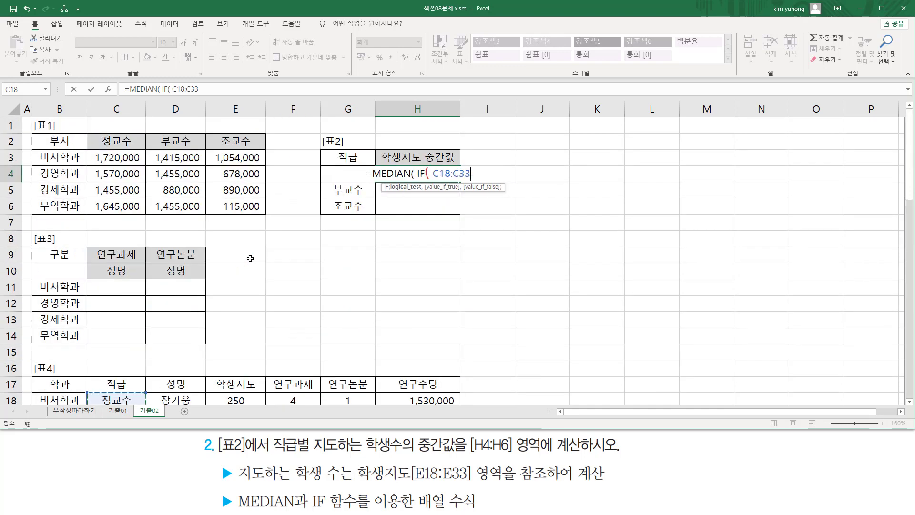
{"action": "type", "text": "="}
{"action": "left_click", "coordinate": [338, 189]}
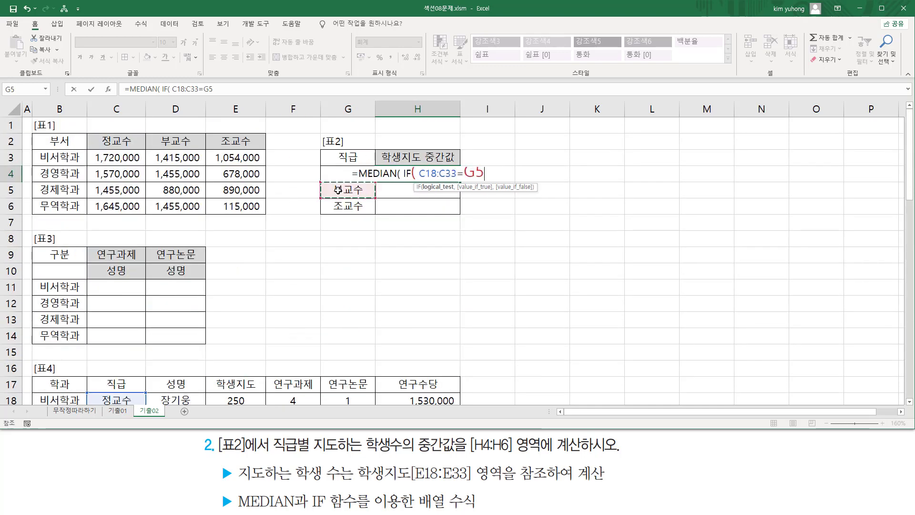
{"action": "left_click", "coordinate": [340, 176]}
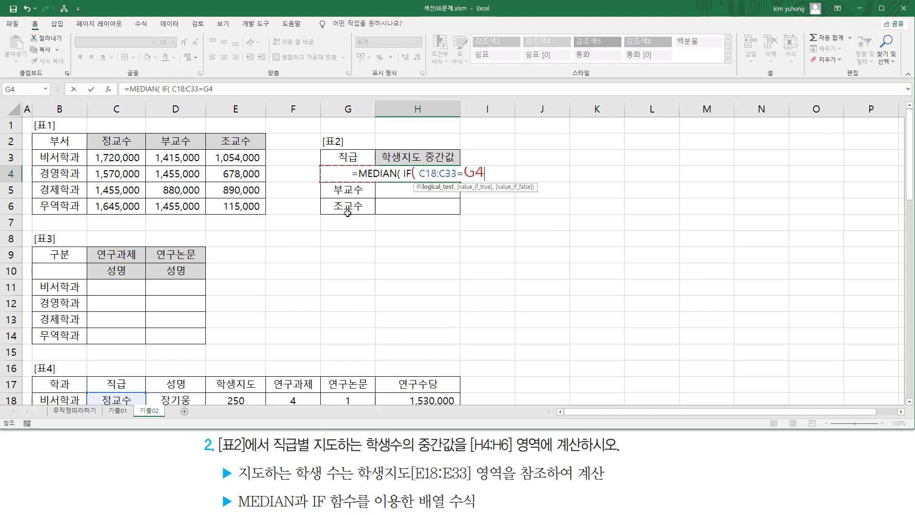
Add E18:E33 as the IF function's true value, close both functions and enter H4 as an array formula
{"action": "type", "text": ","}
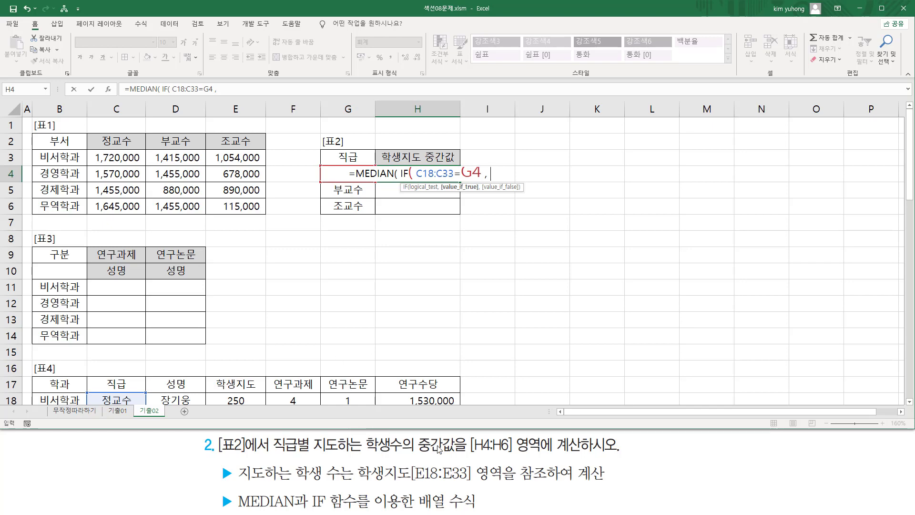
{"action": "scroll", "coordinate": [285, 303], "scroll_direction": "down", "scroll_amount": 2}
{"action": "left_click_drag", "start_coordinate": [245, 287], "coordinate": [244, 398]}
{"action": "scroll", "coordinate": [259, 298], "scroll_direction": "up", "scroll_amount": 2}
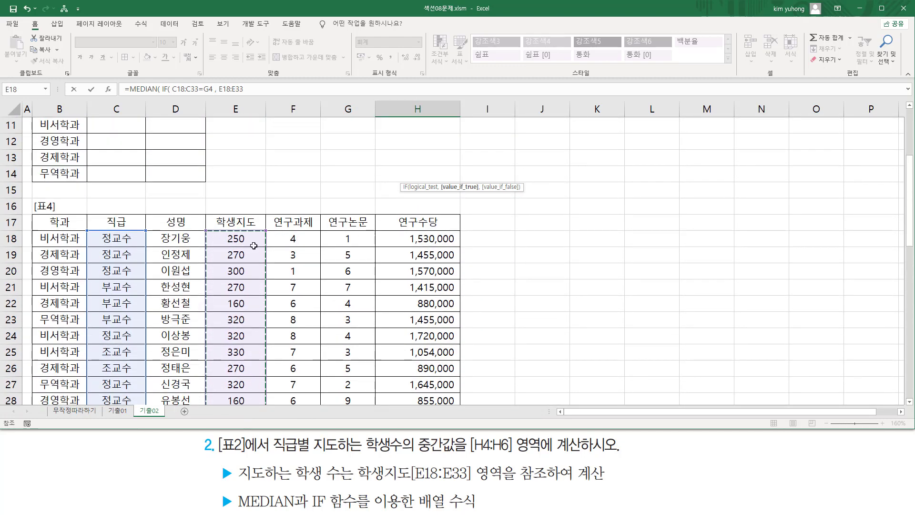
{"action": "scroll", "coordinate": [254, 246], "scroll_direction": "up", "scroll_amount": 3}
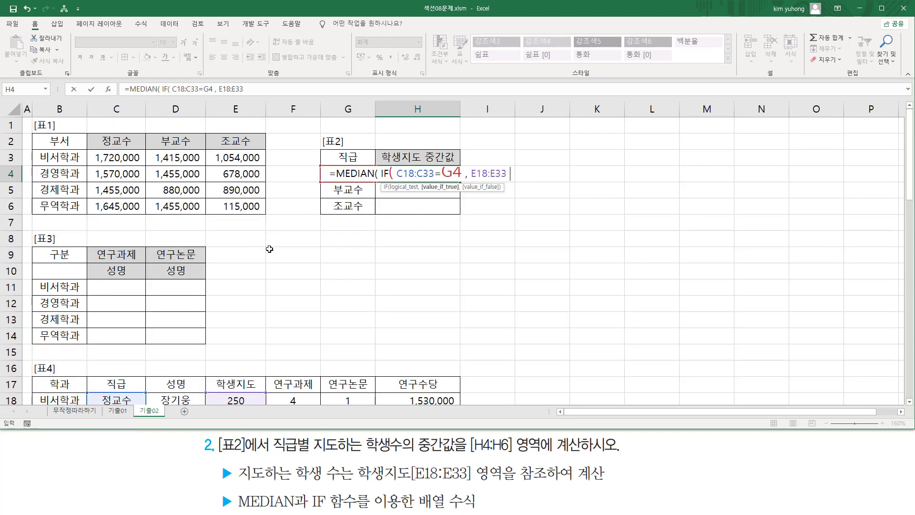
{"action": "type", "text": ")"}
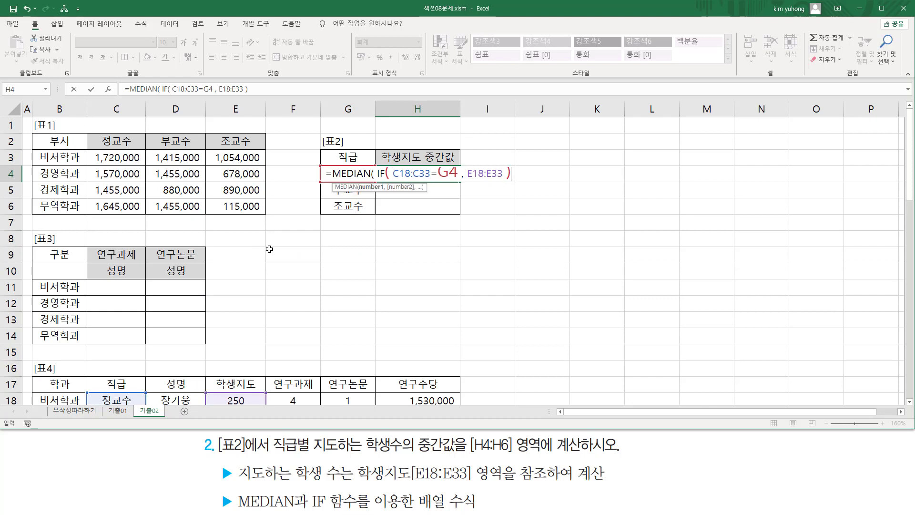
{"action": "type", "text": " )"}
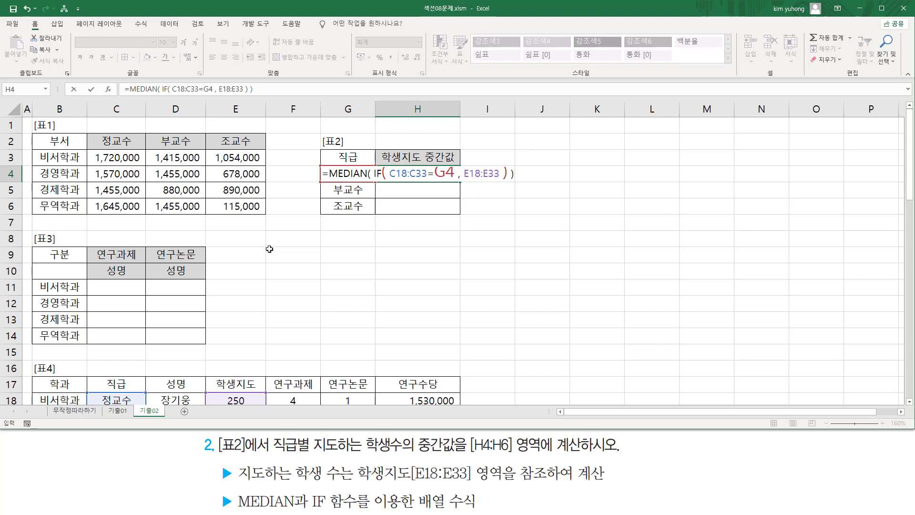
{"action": "key", "text": "ctrl+shift+Return"}
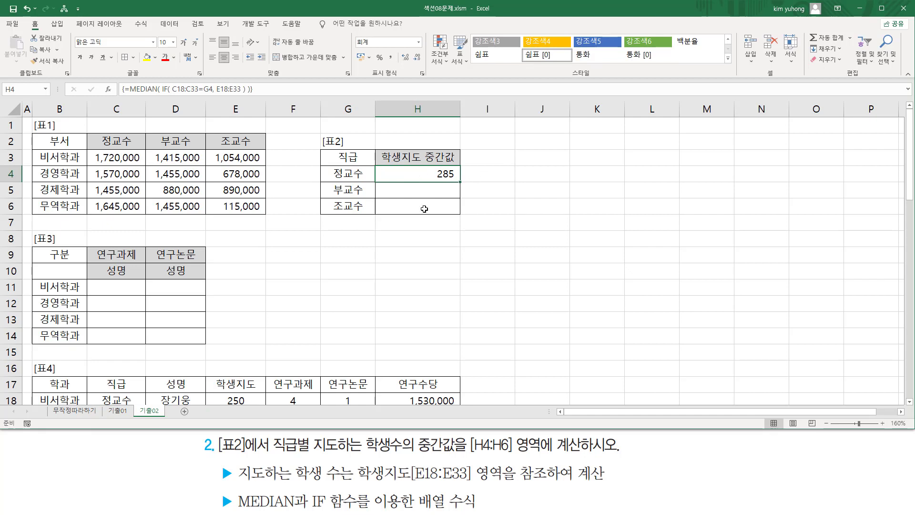
Change the ranges in the H4 formula to the absolute references $C$18:$C$33 and $E$18:$E$33
{"action": "double_click", "coordinate": [426, 173]}
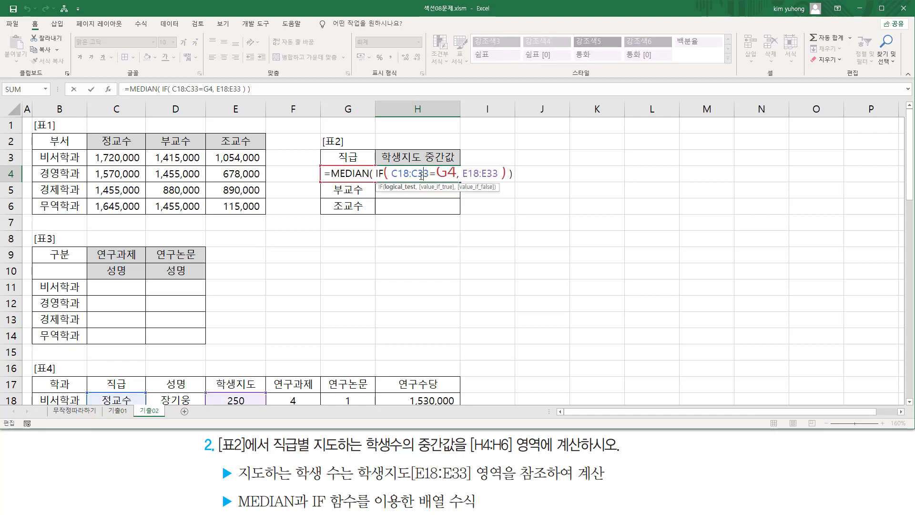
{"action": "scroll", "coordinate": [426, 173], "scroll_direction": "down", "scroll_amount": 5}
{"action": "mouse_move", "coordinate": [99, 168]}
{"action": "left_mouse_down"}
{"action": "mouse_move", "coordinate": [121, 342]}
{"action": "mouse_move", "coordinate": [140, 408]}
{"action": "left_mouse_up"}
{"action": "left_click_drag", "start_coordinate": [219, 166], "coordinate": [264, 409]}
{"action": "key", "text": "Escape"}
{"action": "scroll", "coordinate": [390, 221], "scroll_direction": "up", "scroll_amount": 5}
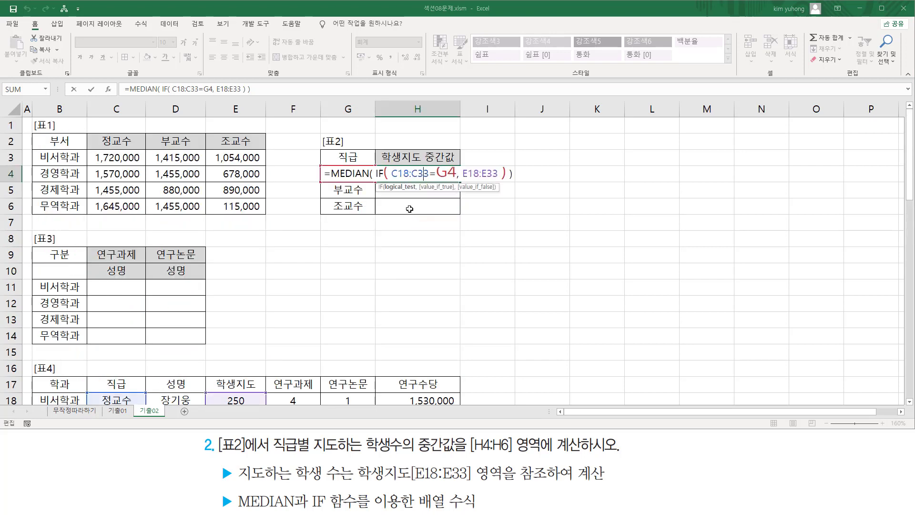
{"action": "key", "text": "F4"}
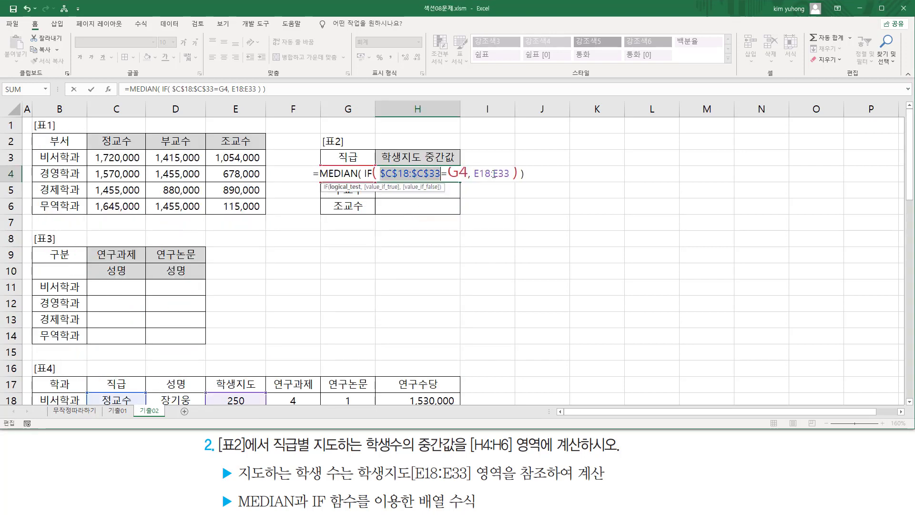
{"action": "left_click_drag", "start_coordinate": [479, 174], "coordinate": [507, 174]}
{"action": "key", "text": "F4"}
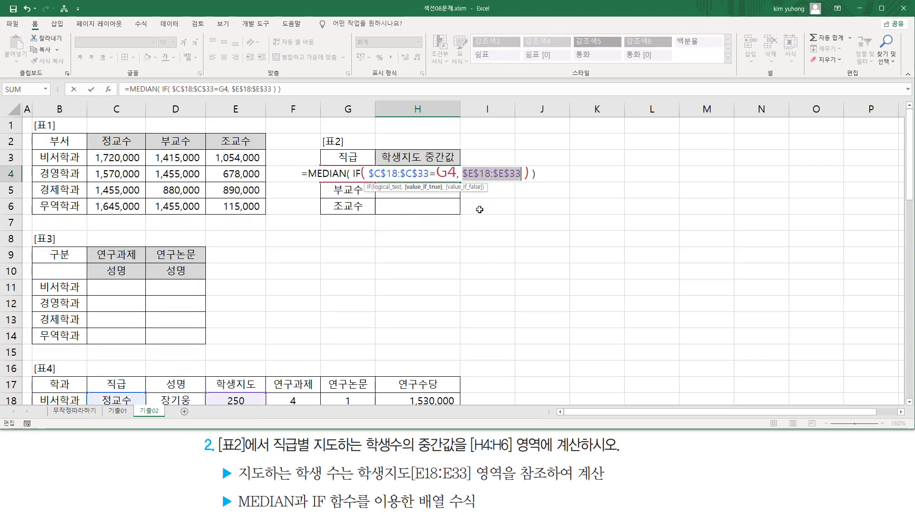
Keep G4 relative, enter the H4 formula as an array formula and fill it down through H6
{"action": "left_click", "coordinate": [450, 175]}
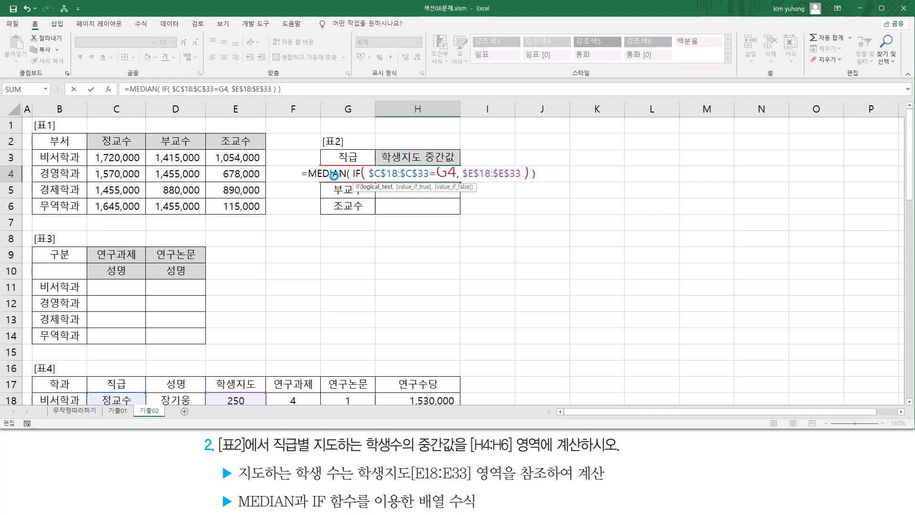
{"action": "mouse_move", "coordinate": [325, 165]}
{"action": "left_mouse_down"}
{"action": "mouse_move", "coordinate": [361, 182]}
{"action": "mouse_move", "coordinate": [426, 181]}
{"action": "mouse_move", "coordinate": [429, 196]}
{"action": "left_mouse_up"}
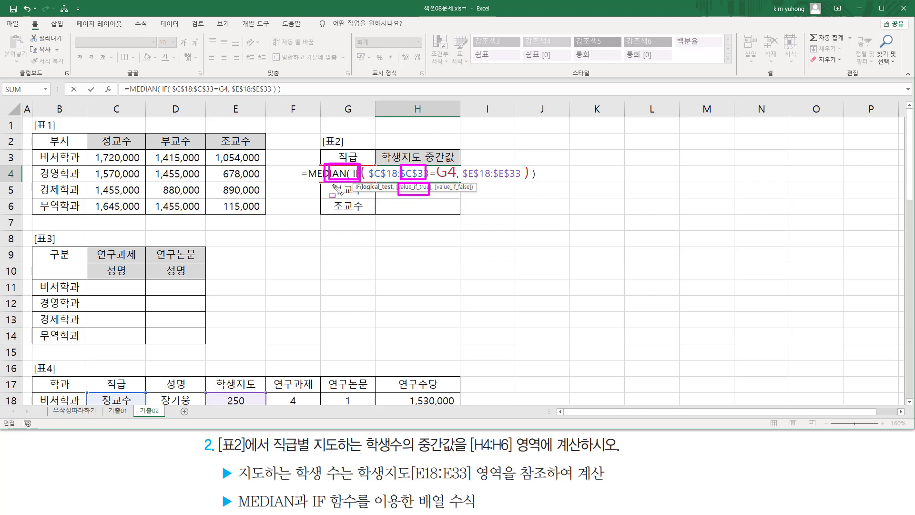
{"action": "left_click_drag", "start_coordinate": [333, 183], "coordinate": [424, 210]}
{"action": "left_click_drag", "start_coordinate": [331, 200], "coordinate": [366, 212]}
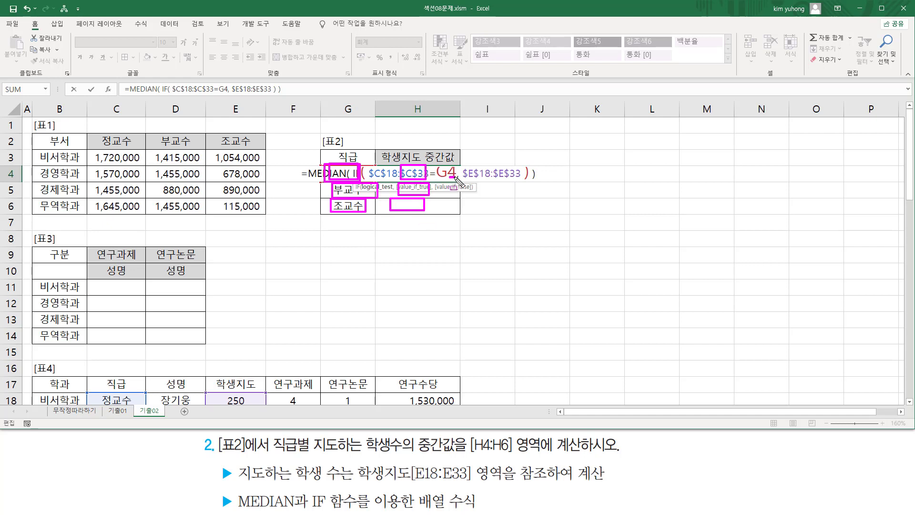
{"action": "left_click_drag", "start_coordinate": [459, 182], "coordinate": [457, 179]}
{"action": "key", "text": "Escape"}
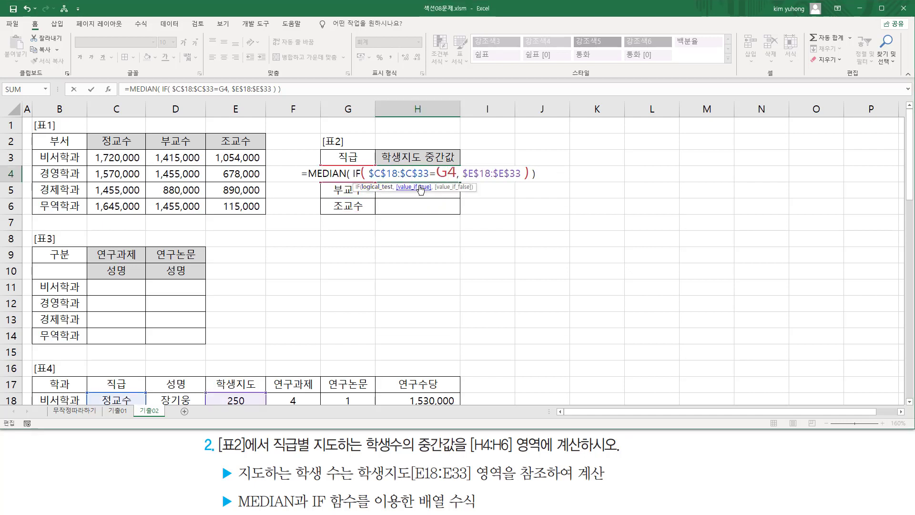
{"action": "key", "text": "ctrl+shift+Return"}
{"action": "left_click_drag", "start_coordinate": [459, 182], "coordinate": [414, 210]}
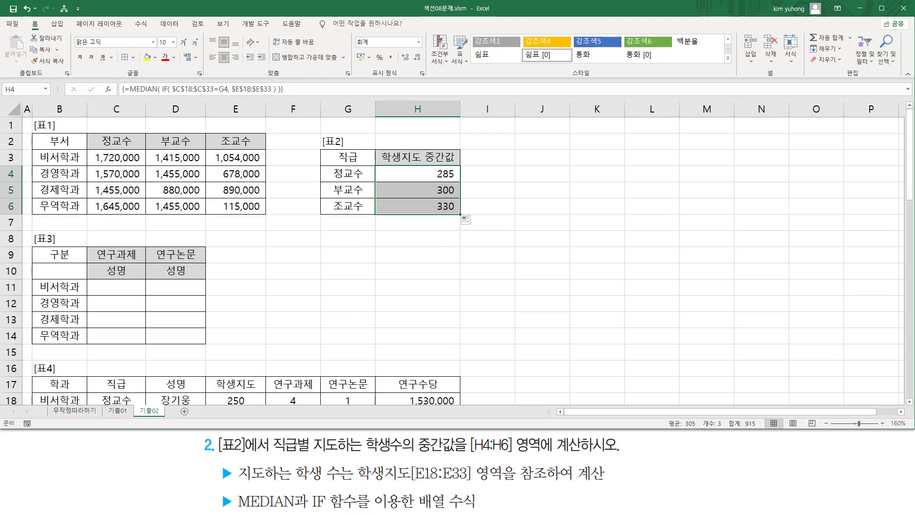
Paste =MEDIAN( IF( $C$18:$C$33=G4, $E$18:$E$33 ) ) as a text note in F8 and review its arguments
{"action": "left_click", "coordinate": [297, 239]}
{"action": "key", "text": "ctrl+v"}
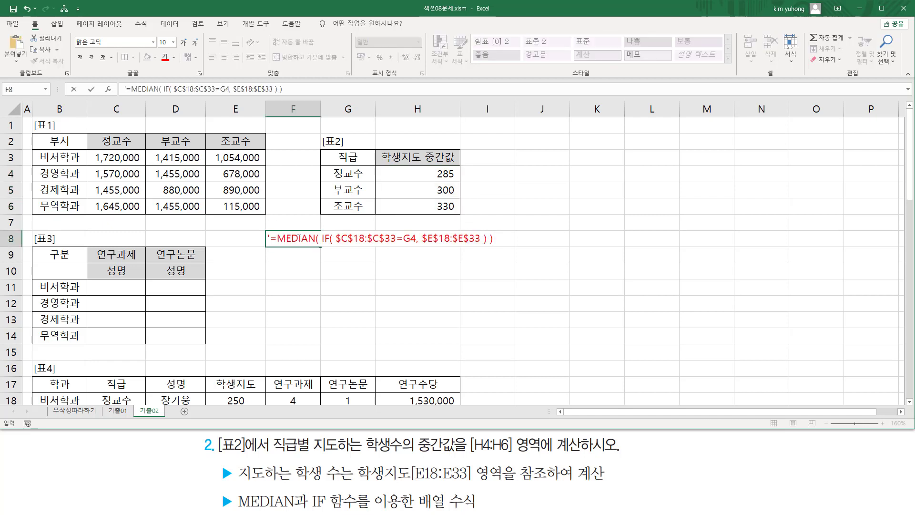
{"action": "key", "text": "Return"}
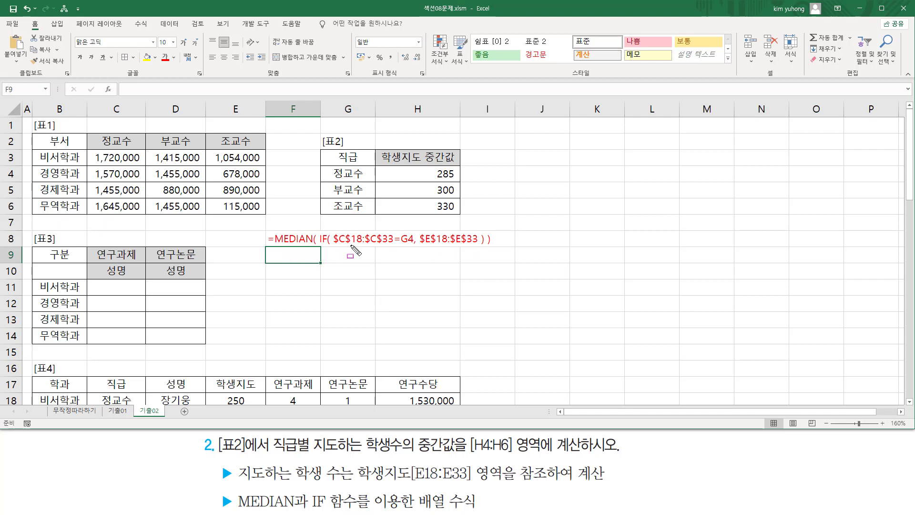
{"action": "left_click_drag", "start_coordinate": [333, 247], "coordinate": [482, 245]}
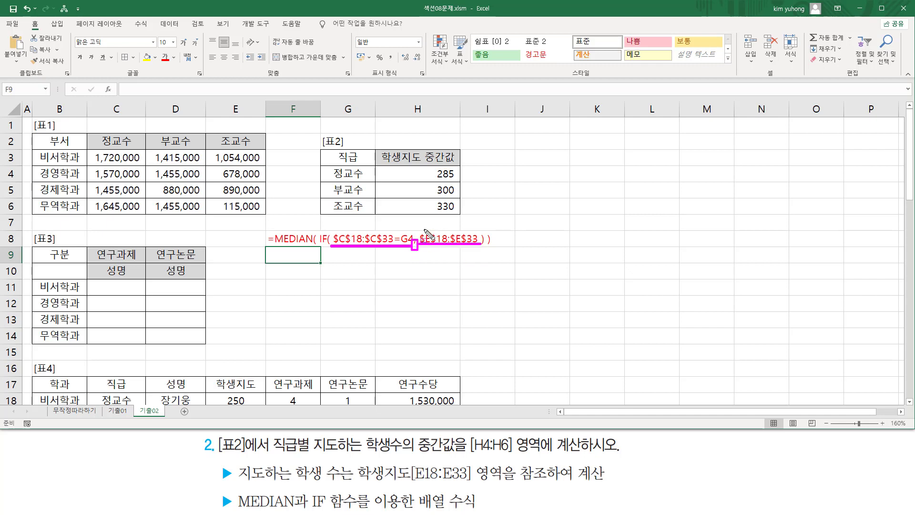
{"action": "left_click_drag", "start_coordinate": [422, 227], "coordinate": [476, 249]}
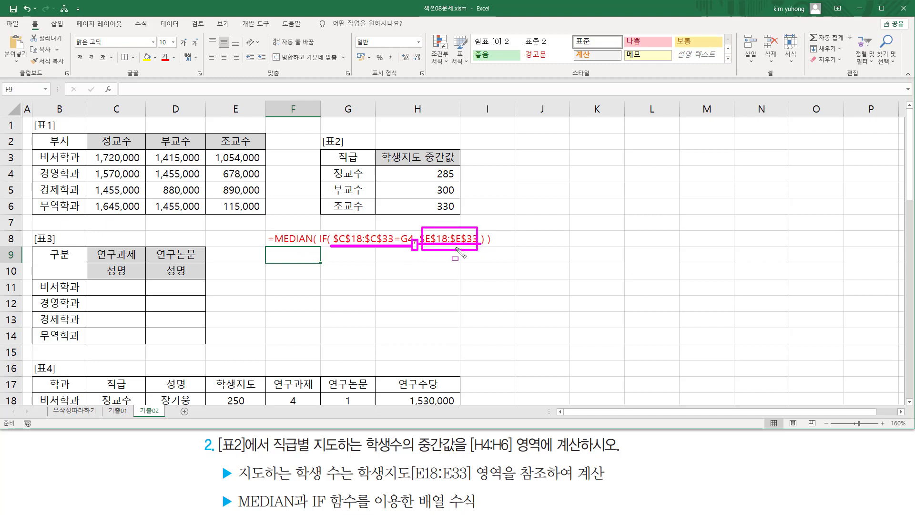
{"action": "left_click_drag", "start_coordinate": [274, 245], "coordinate": [312, 244]}
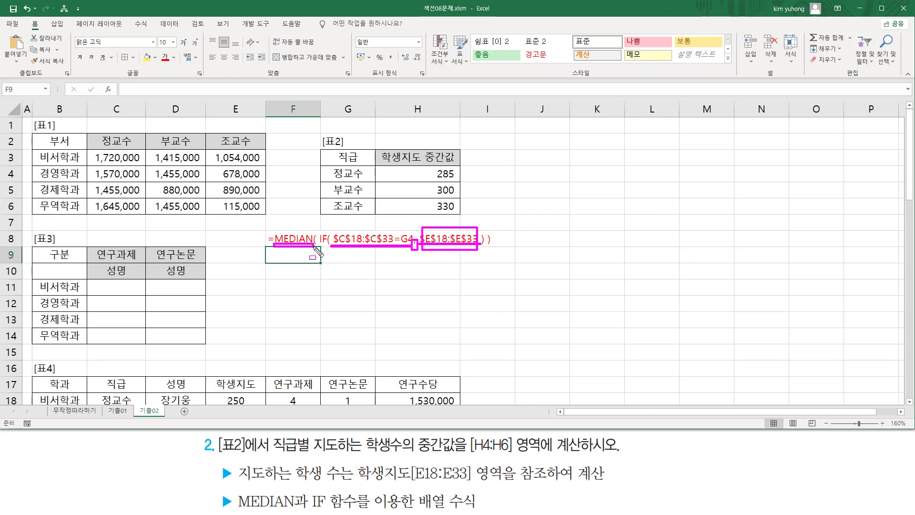
{"action": "key", "text": "Escape"}
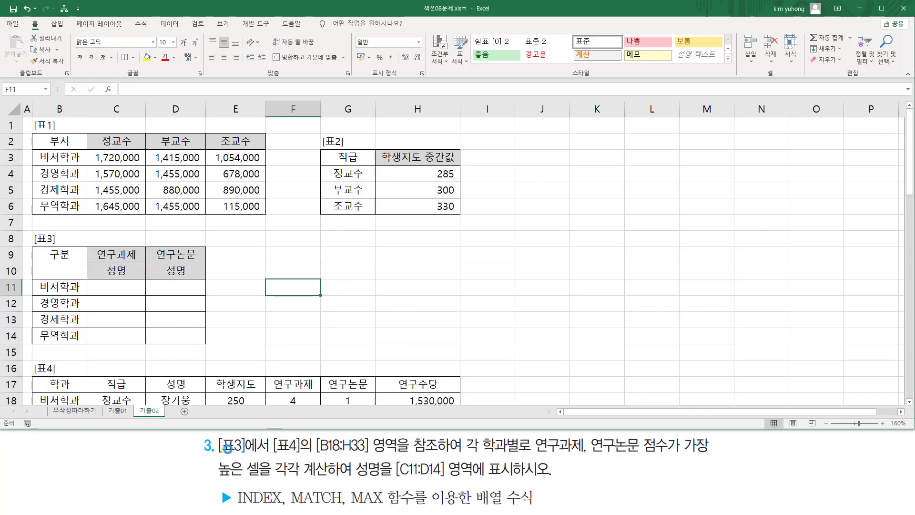
Examine exercise 3's INDEX, MATCH and MAX task, 표3's result cells C11:D14 and 표4's source range B18:H33
{"action": "mouse_move", "coordinate": [218, 452]}
{"action": "left_mouse_down"}
{"action": "mouse_move", "coordinate": [312, 453]}
{"action": "mouse_move", "coordinate": [325, 441]}
{"action": "mouse_move", "coordinate": [315, 432]}
{"action": "mouse_move", "coordinate": [359, 457]}
{"action": "mouse_move", "coordinate": [716, 457]}
{"action": "left_mouse_up"}
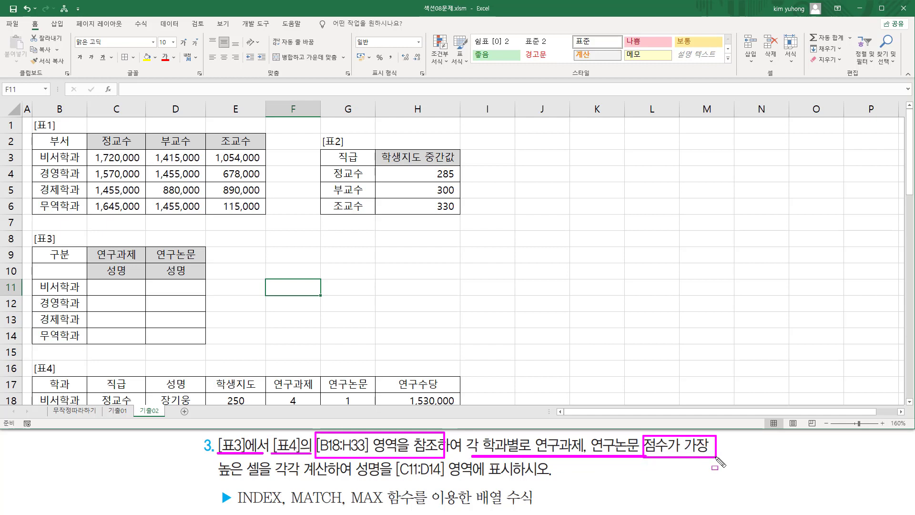
{"action": "mouse_move", "coordinate": [216, 482]}
{"action": "left_mouse_down"}
{"action": "mouse_move", "coordinate": [329, 477]}
{"action": "mouse_move", "coordinate": [355, 460]}
{"action": "mouse_move", "coordinate": [388, 459]}
{"action": "mouse_move", "coordinate": [392, 479]}
{"action": "mouse_move", "coordinate": [521, 484]}
{"action": "left_mouse_up"}
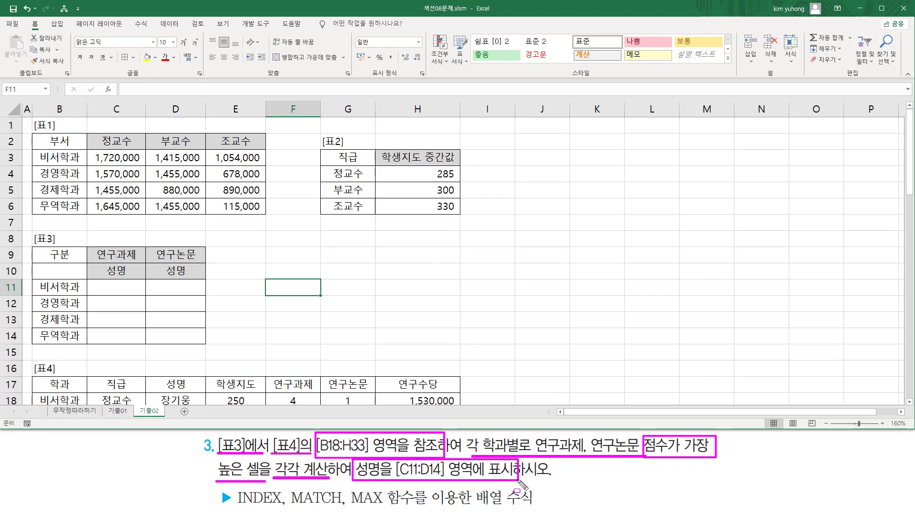
{"action": "key", "text": "Escape"}
{"action": "scroll", "coordinate": [910, 406], "scroll_direction": "down", "scroll_amount": 3}
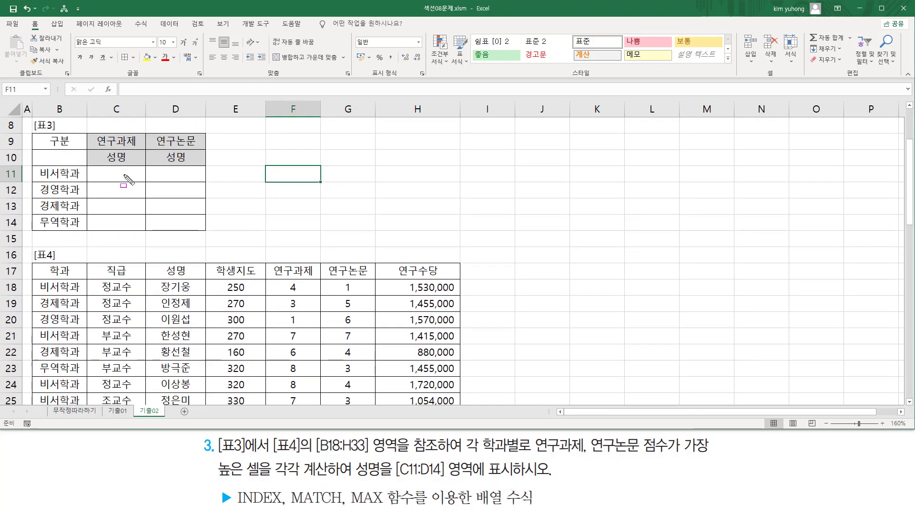
{"action": "left_click_drag", "start_coordinate": [33, 118], "coordinate": [205, 233]}
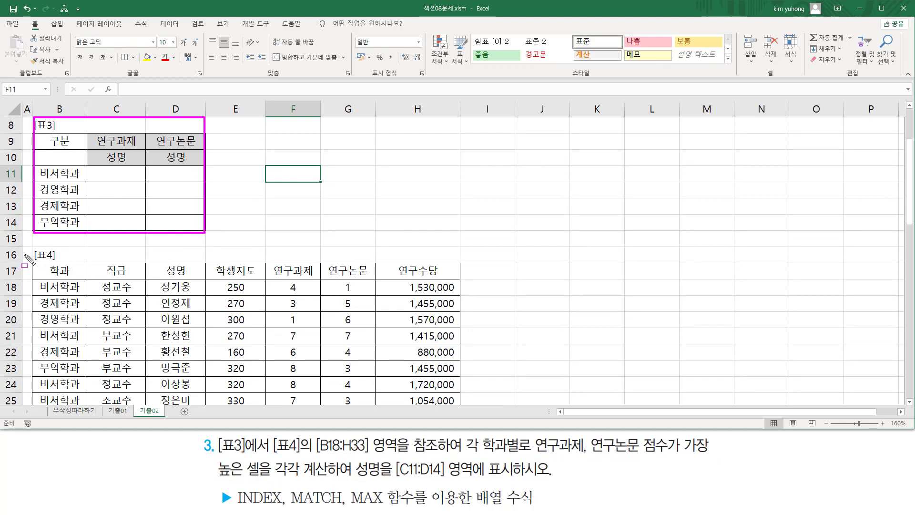
{"action": "mouse_move", "coordinate": [32, 248]}
{"action": "left_mouse_down"}
{"action": "mouse_move", "coordinate": [220, 351]}
{"action": "mouse_move", "coordinate": [457, 406]}
{"action": "left_mouse_up"}
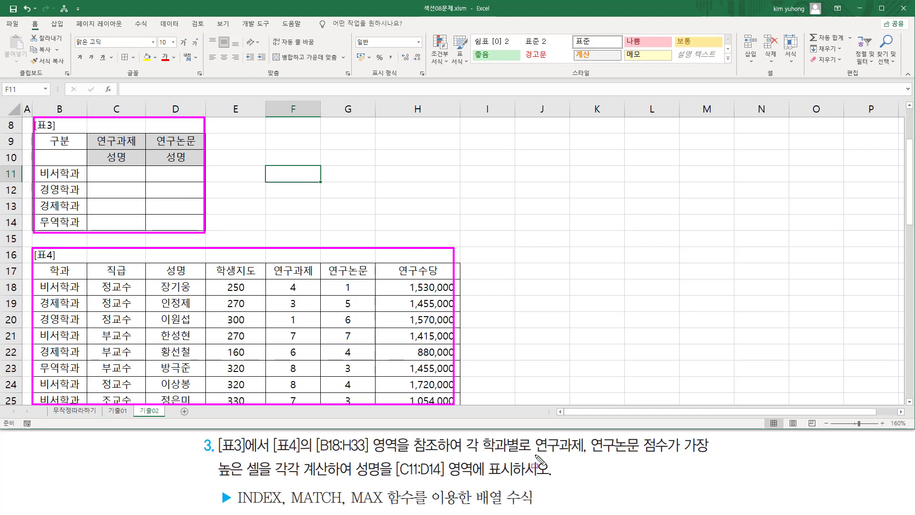
Examine exercise 3's highest-score condition, 표4's 연구과제 and 연구논문 scores, and the result cells starting at C11
{"action": "left_click_drag", "start_coordinate": [535, 454], "coordinate": [640, 453]}
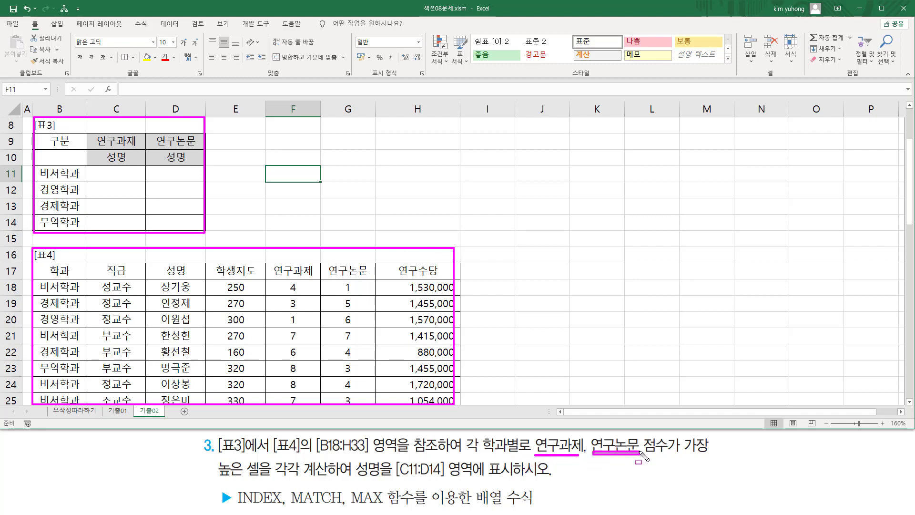
{"action": "mouse_move", "coordinate": [281, 279]}
{"action": "left_mouse_down"}
{"action": "mouse_move", "coordinate": [373, 388]}
{"action": "mouse_move", "coordinate": [370, 398]}
{"action": "left_mouse_up"}
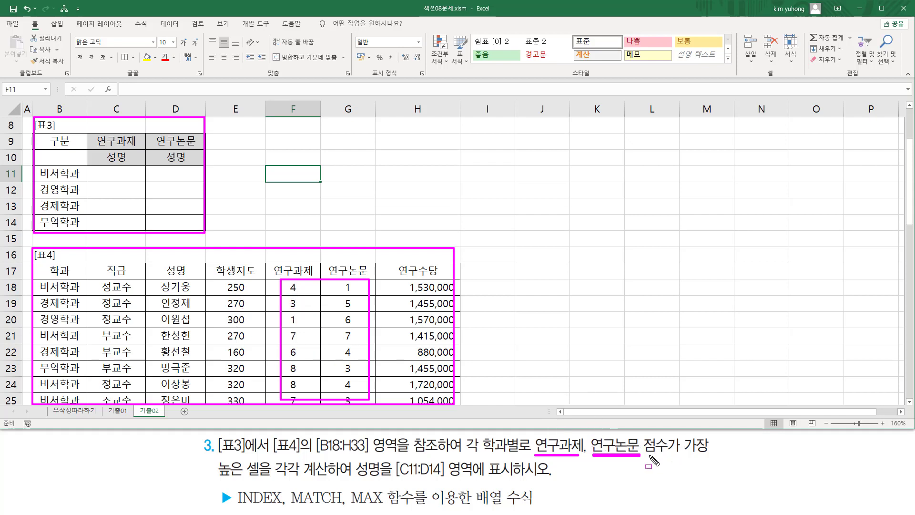
{"action": "left_click_drag", "start_coordinate": [649, 455], "coordinate": [703, 455]}
{"action": "left_click_drag", "start_coordinate": [214, 459], "coordinate": [246, 479]}
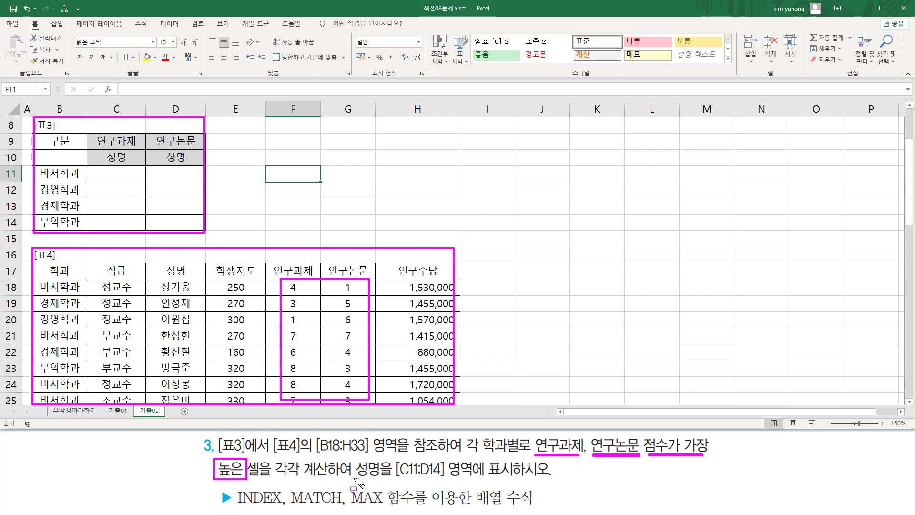
{"action": "left_click_drag", "start_coordinate": [355, 477], "coordinate": [392, 477]}
{"action": "left_click_drag", "start_coordinate": [106, 169], "coordinate": [189, 223]}
{"action": "key", "text": "e"}
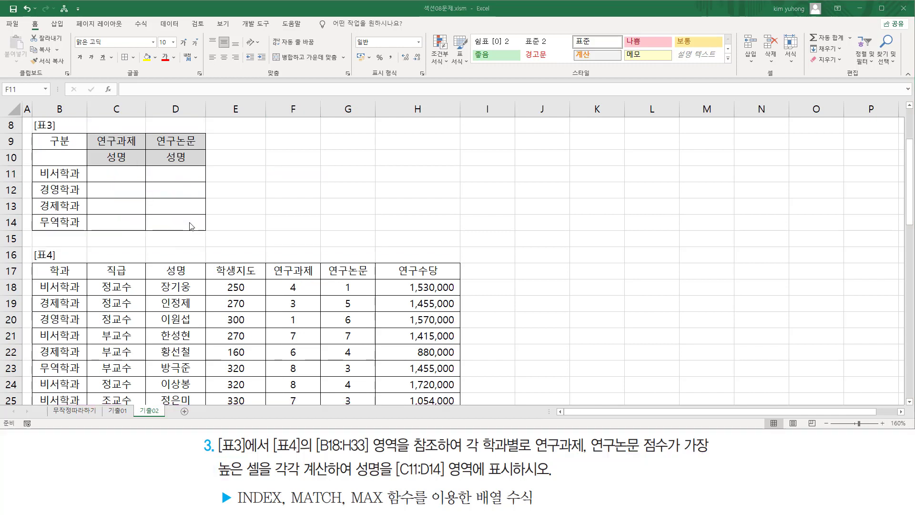
{"action": "left_click_drag", "start_coordinate": [101, 167], "coordinate": [137, 183]}
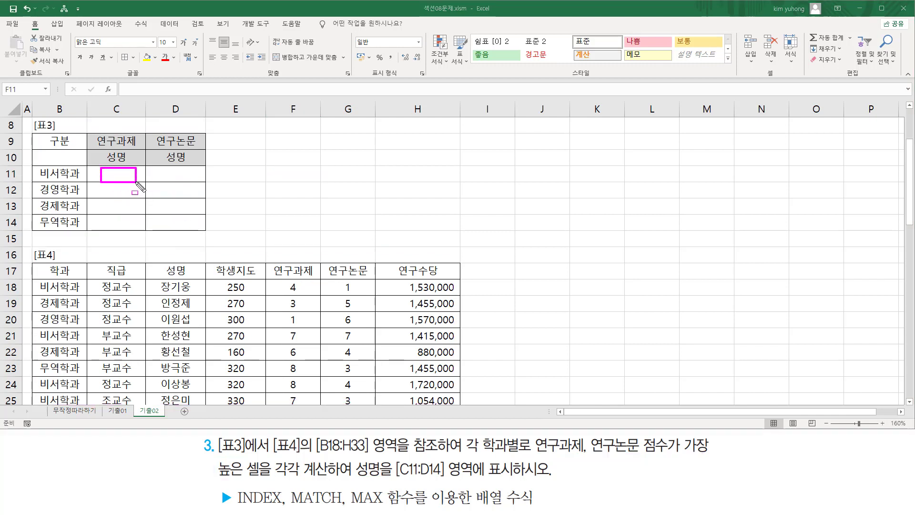
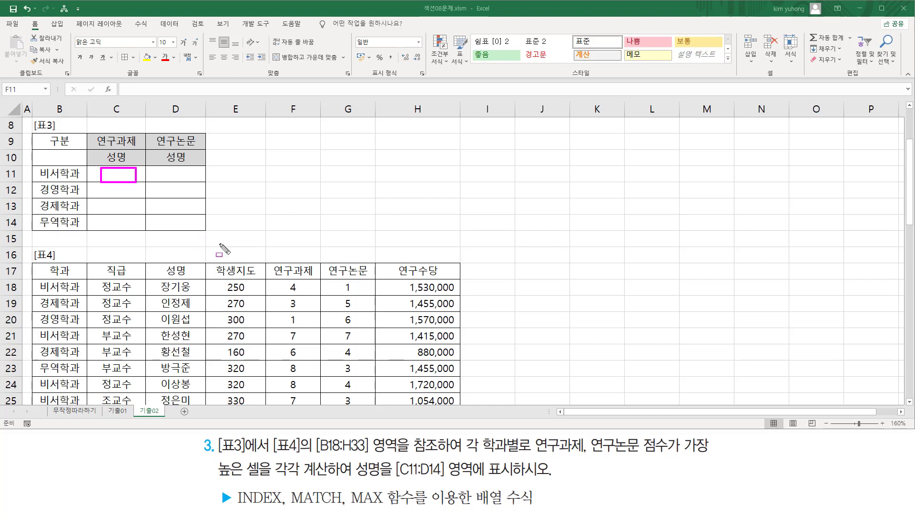
{"action": "key", "text": "Escape"}
Start a MAX formula in C11 with the parenthesised department condition (B18:B33=B11)
{"action": "left_click", "coordinate": [126, 173]}
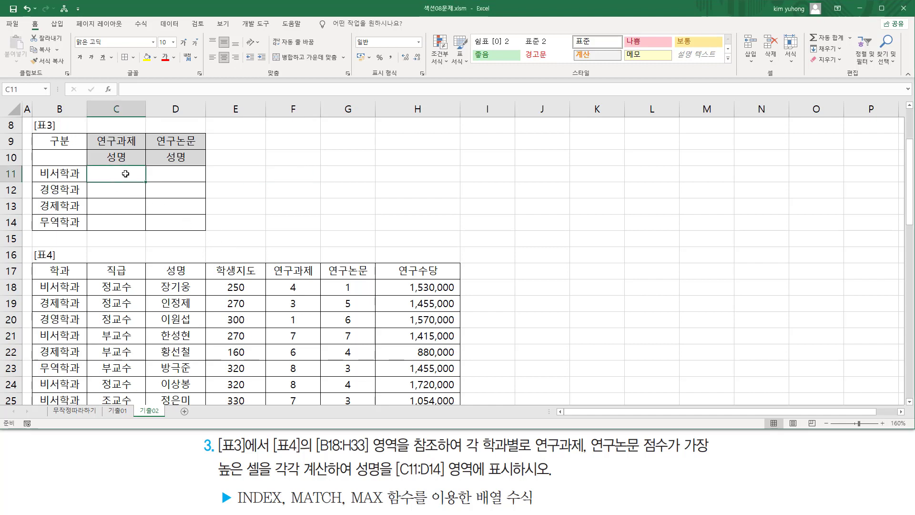
{"action": "type", "text": "=MAX("}
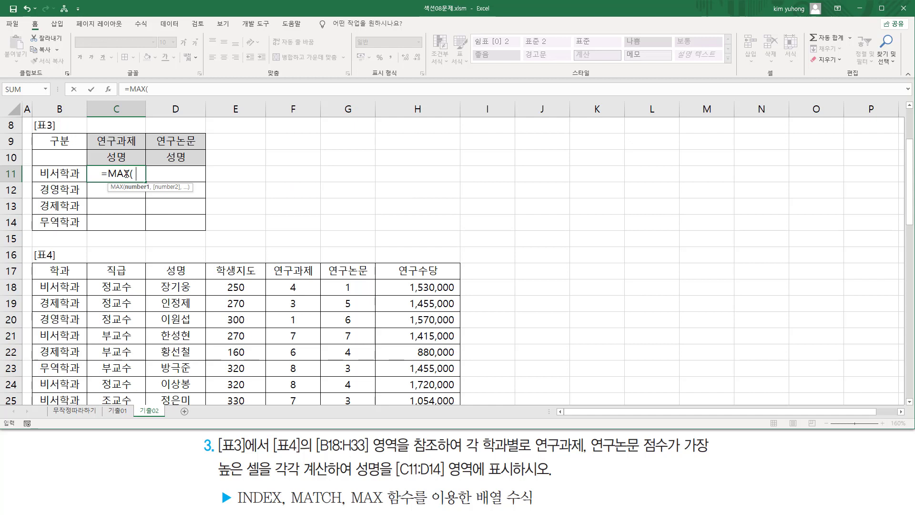
{"action": "type", "text": " ("}
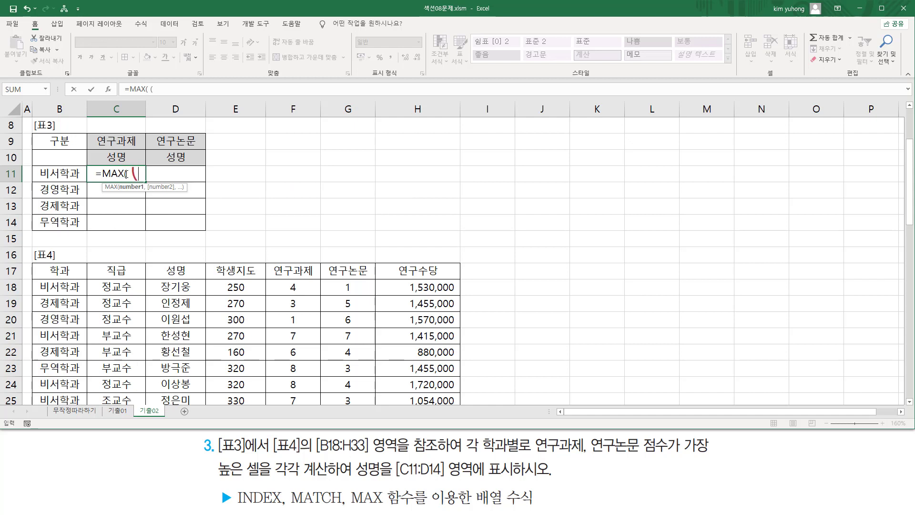
{"action": "left_click", "coordinate": [60, 288]}
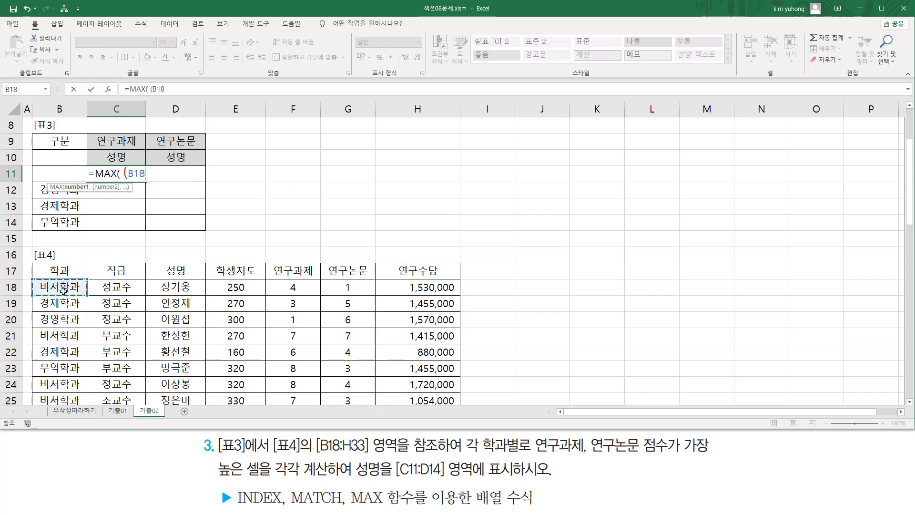
{"action": "scroll", "coordinate": [61, 289], "scroll_direction": "down", "scroll_amount": 5}
{"action": "left_click", "coordinate": [66, 304], "text": "shift"}
{"action": "scroll", "coordinate": [100, 308], "scroll_direction": "up", "scroll_amount": 7}
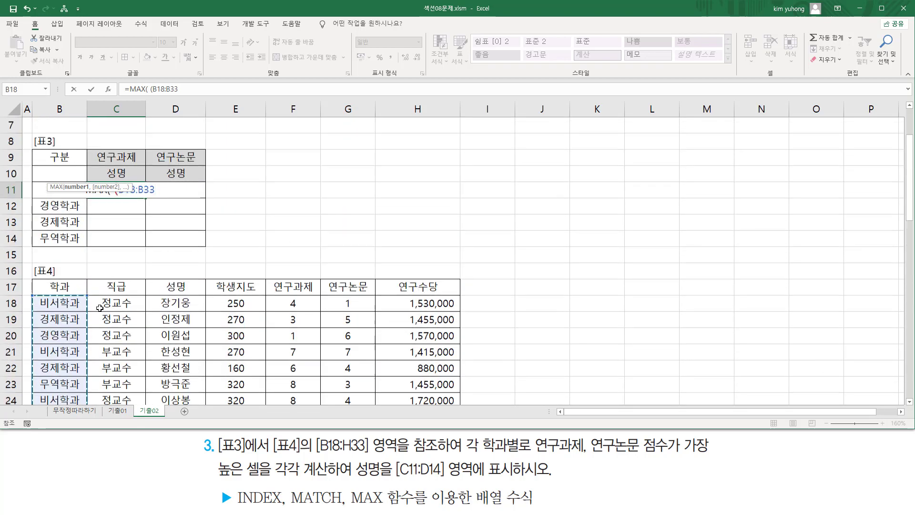
{"action": "scroll", "coordinate": [84, 364], "scroll_direction": "down", "scroll_amount": 2}
{"action": "scroll", "coordinate": [84, 364], "scroll_direction": "down", "scroll_amount": 1}
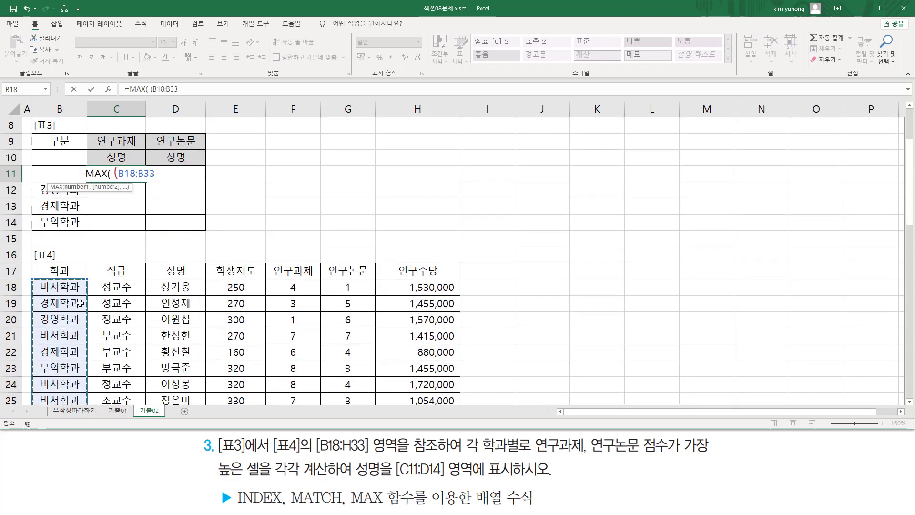
{"action": "type", "text": "="}
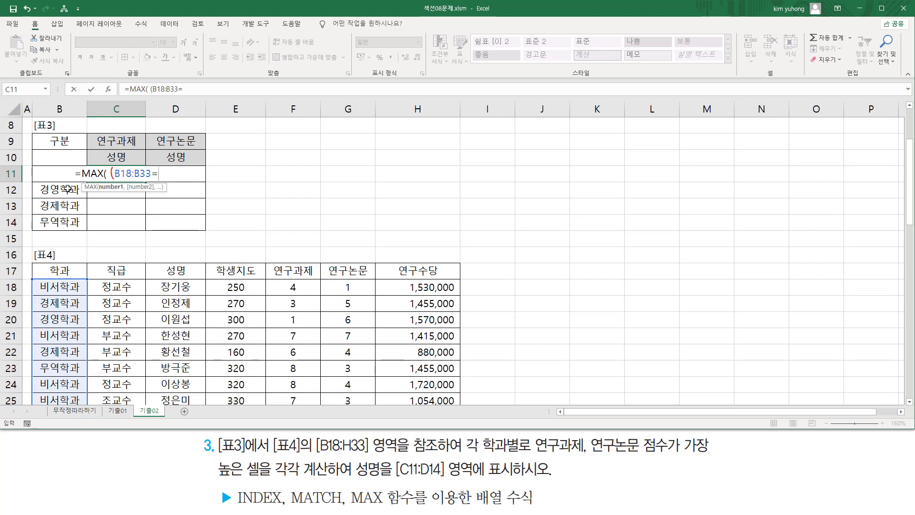
{"action": "left_click", "coordinate": [70, 190]}
{"action": "key", "text": "Up"}
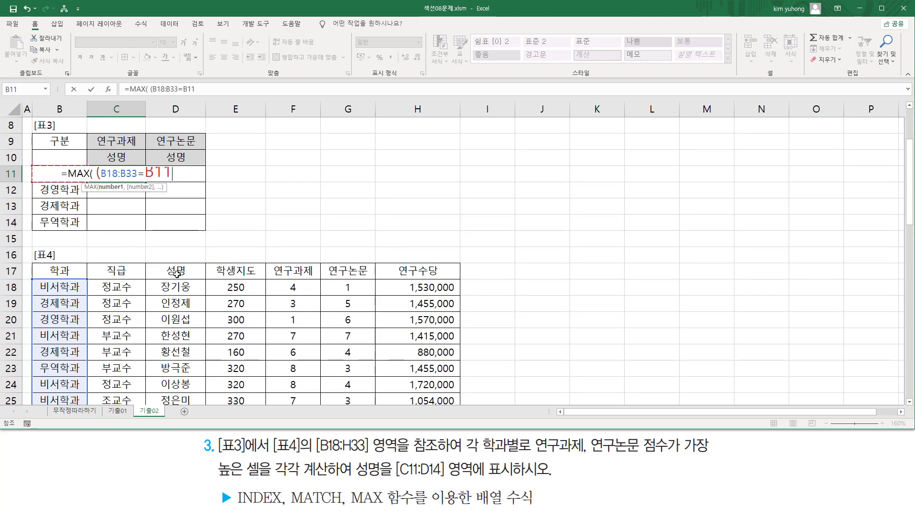
{"action": "type", "text": ")"}
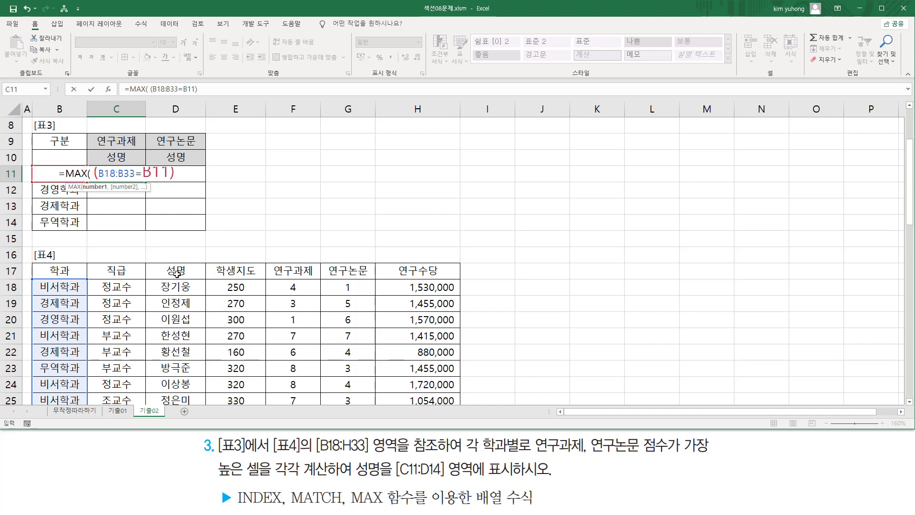
Multiply the condition by the 연구과제 scores F18:F33, close the MAX function and enter C11 as an array formula
{"action": "type", "text": "*"}
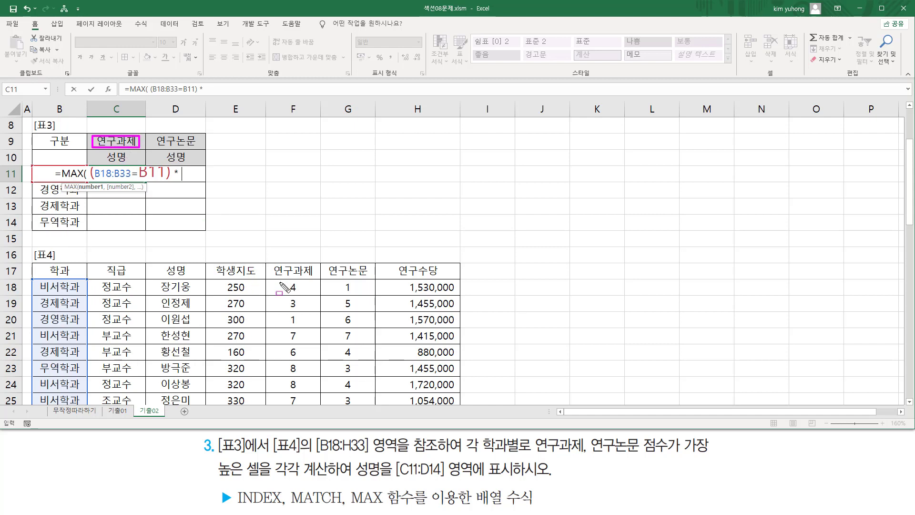
{"action": "left_click_drag", "start_coordinate": [281, 278], "coordinate": [299, 404]}
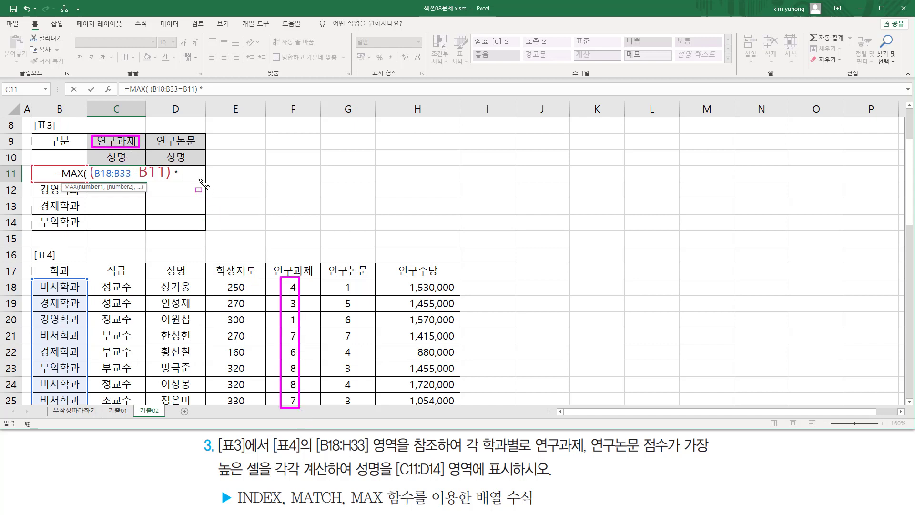
{"action": "key", "text": "Escape"}
{"action": "left_click_drag", "start_coordinate": [292, 287], "coordinate": [300, 368]}
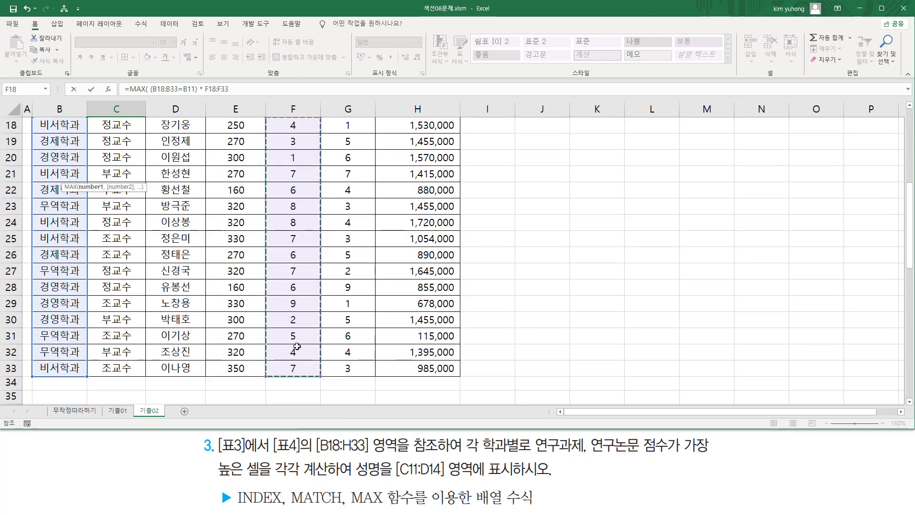
{"action": "scroll", "coordinate": [300, 343], "scroll_direction": "up", "scroll_amount": 5}
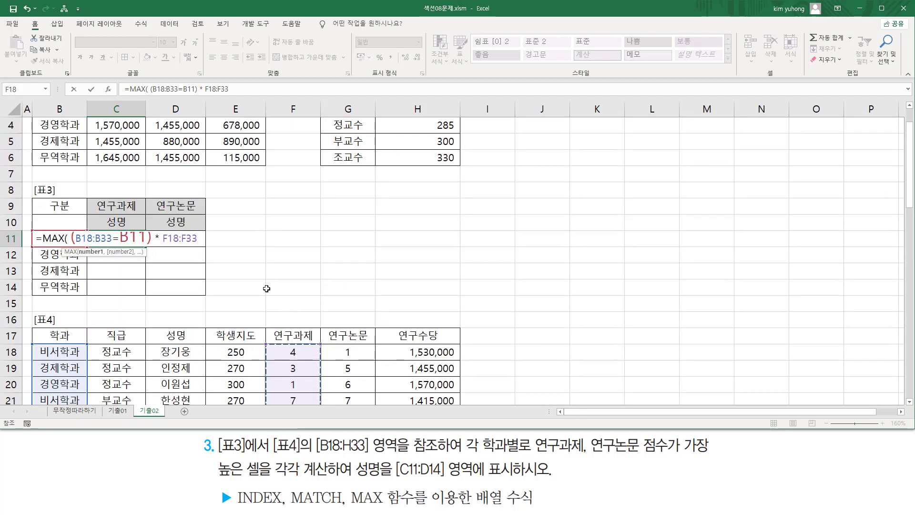
{"action": "type", "text": ")"}
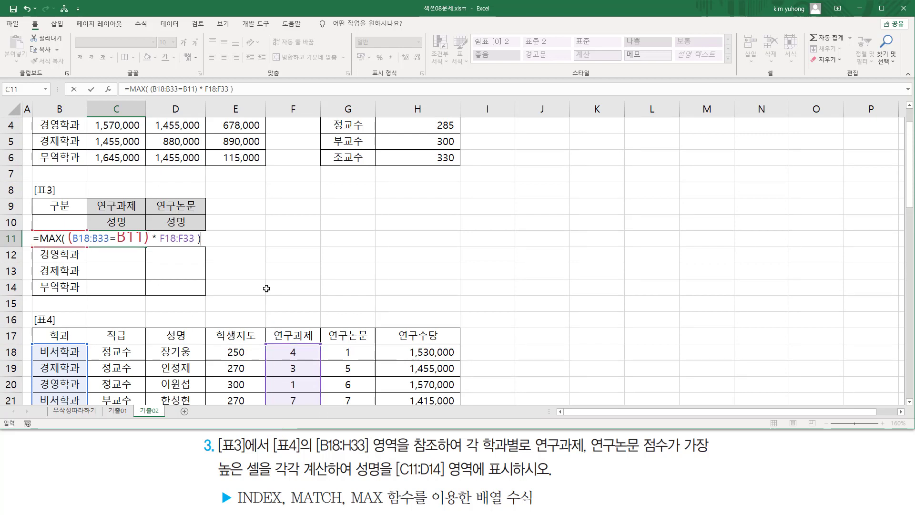
{"action": "key", "text": "ctrl+shift+Return"}
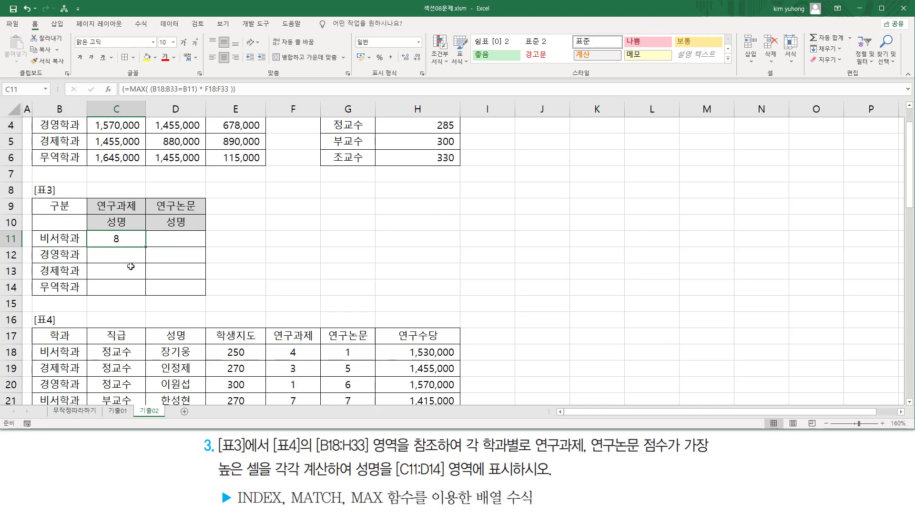
Check the C11 maximum against the 연구과제 scores of all 비서학과 rows in 표4
{"action": "scroll", "coordinate": [150, 273], "scroll_direction": "down", "scroll_amount": 3}
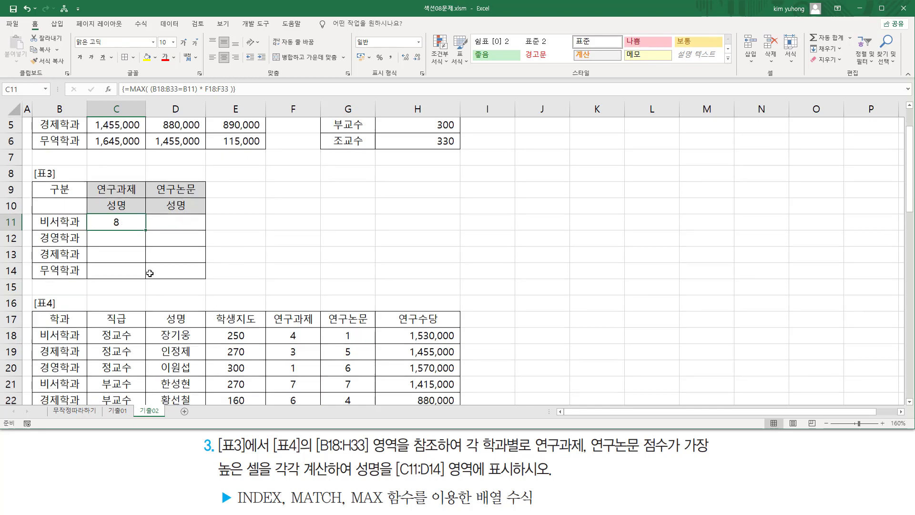
{"action": "scroll", "coordinate": [148, 267], "scroll_direction": "up", "scroll_amount": 3}
{"action": "scroll", "coordinate": [109, 252], "scroll_direction": "down", "scroll_amount": 3}
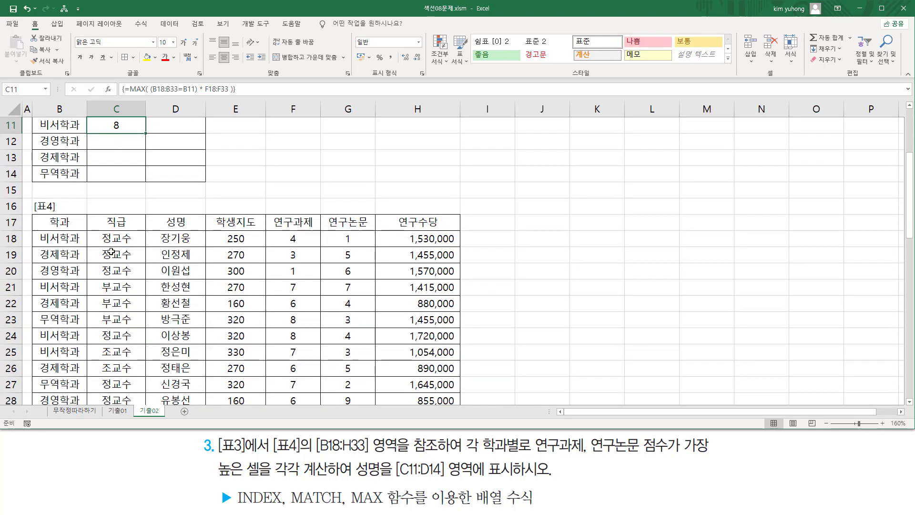
{"action": "left_click", "coordinate": [910, 402]}
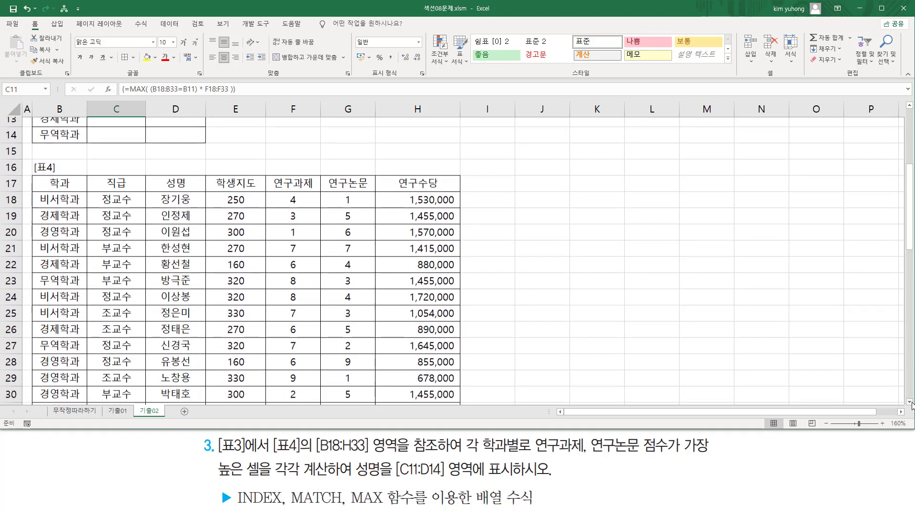
{"action": "left_click_drag", "start_coordinate": [36, 135], "coordinate": [82, 148]}
{"action": "left_click_drag", "start_coordinate": [37, 186], "coordinate": [79, 197]}
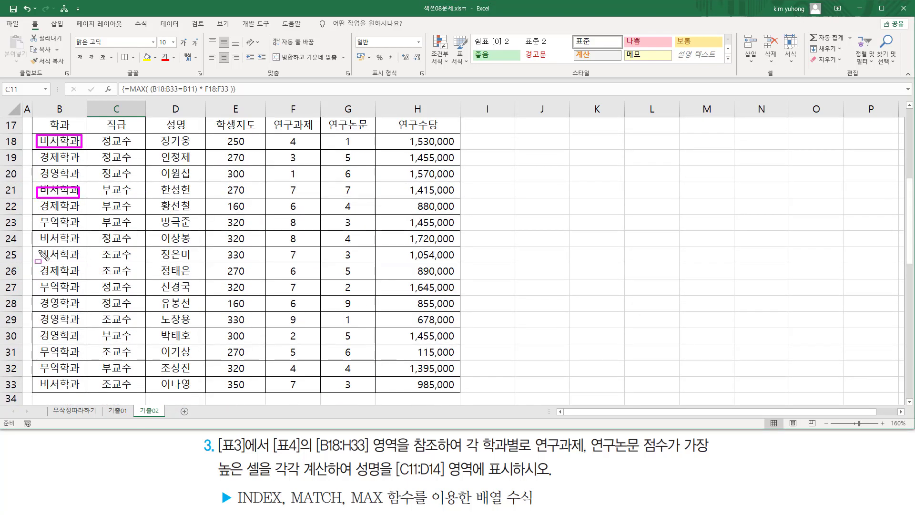
{"action": "left_click_drag", "start_coordinate": [40, 234], "coordinate": [82, 263]}
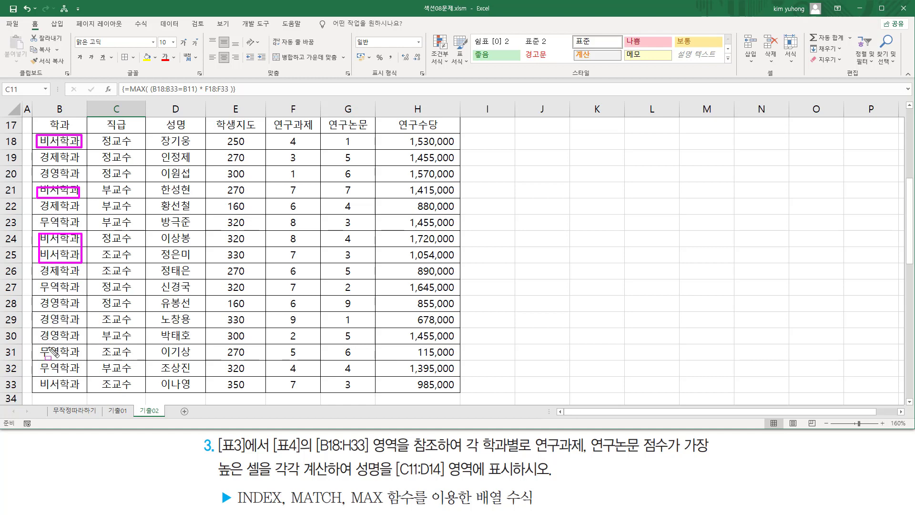
{"action": "left_click_drag", "start_coordinate": [39, 380], "coordinate": [85, 392]}
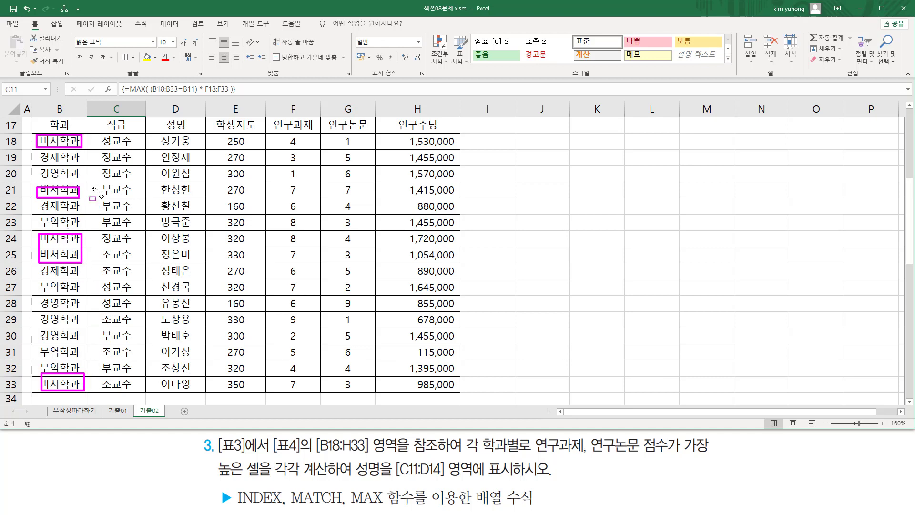
{"action": "mouse_move", "coordinate": [281, 137]}
{"action": "left_mouse_down"}
{"action": "mouse_move", "coordinate": [302, 135]}
{"action": "mouse_move", "coordinate": [304, 147]}
{"action": "left_mouse_up"}
{"action": "mouse_move", "coordinate": [282, 185]}
{"action": "left_mouse_down"}
{"action": "mouse_move", "coordinate": [294, 185]}
{"action": "mouse_move", "coordinate": [282, 196]}
{"action": "left_mouse_up"}
{"action": "mouse_move", "coordinate": [284, 235]}
{"action": "left_mouse_down"}
{"action": "mouse_move", "coordinate": [294, 264]}
{"action": "mouse_move", "coordinate": [305, 264]}
{"action": "left_mouse_up"}
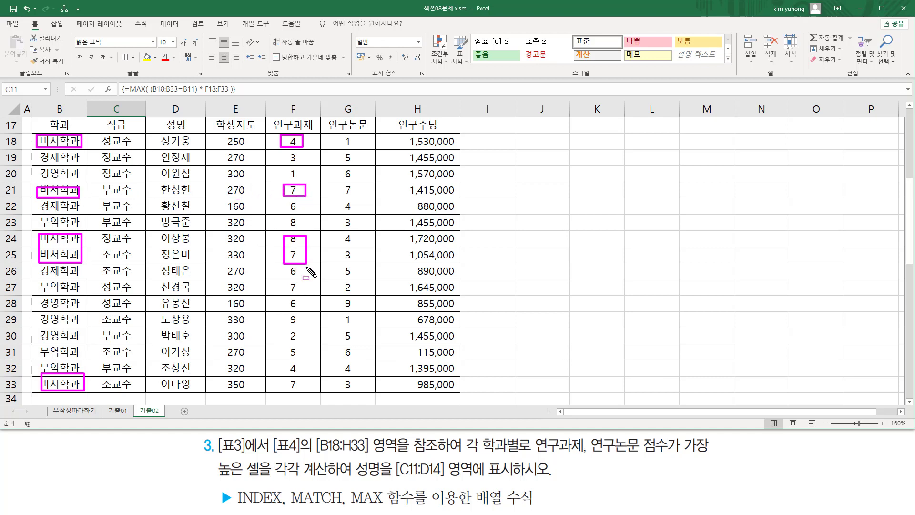
{"action": "mouse_move", "coordinate": [287, 391]}
{"action": "left_mouse_down"}
{"action": "mouse_move", "coordinate": [296, 391]}
{"action": "mouse_move", "coordinate": [296, 373]}
{"action": "left_mouse_up"}
{"action": "left_click_drag", "start_coordinate": [280, 232], "coordinate": [309, 243]}
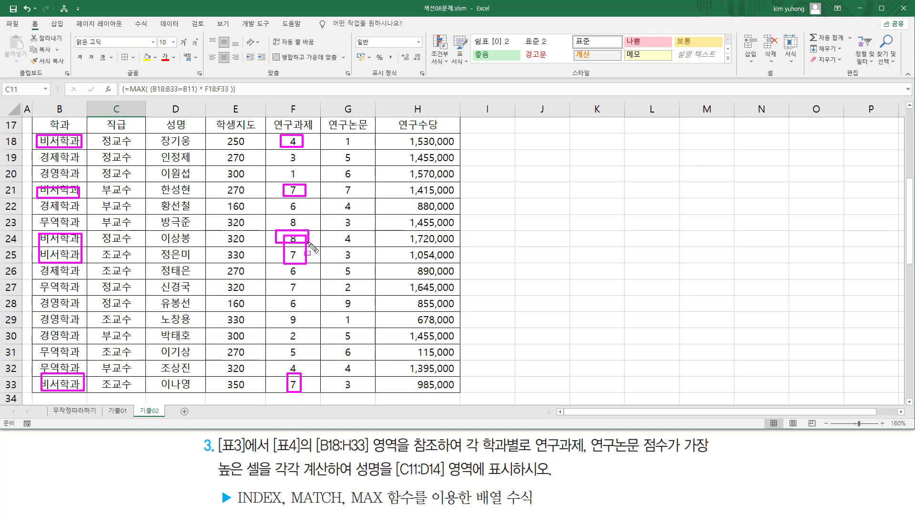
{"action": "key", "text": "Escape"}
Review the C11 maximum as the MATCH lookup value and the 연구과제 scores F18:F33 as its search range
{"action": "scroll", "coordinate": [103, 244], "scroll_direction": "up", "scroll_amount": 5}
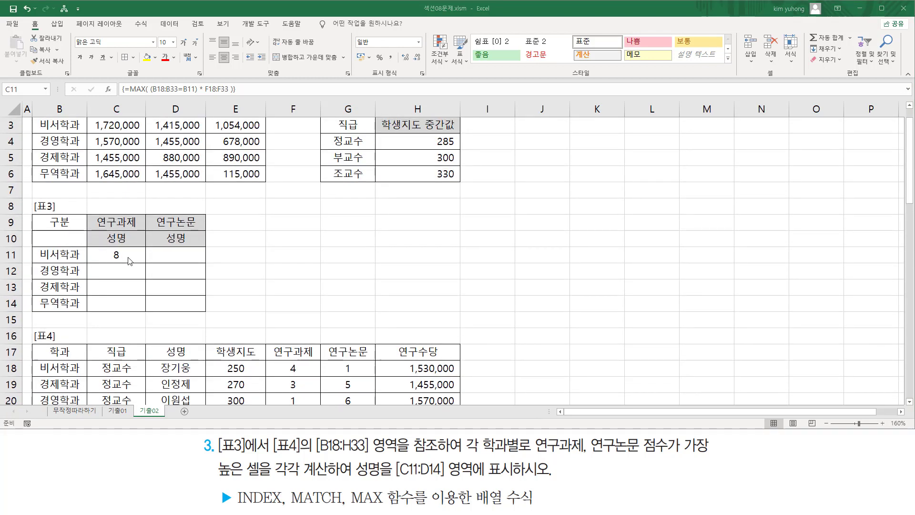
{"action": "key", "text": "ctrl+2"}
{"action": "left_click_drag", "start_coordinate": [108, 247], "coordinate": [129, 262]}
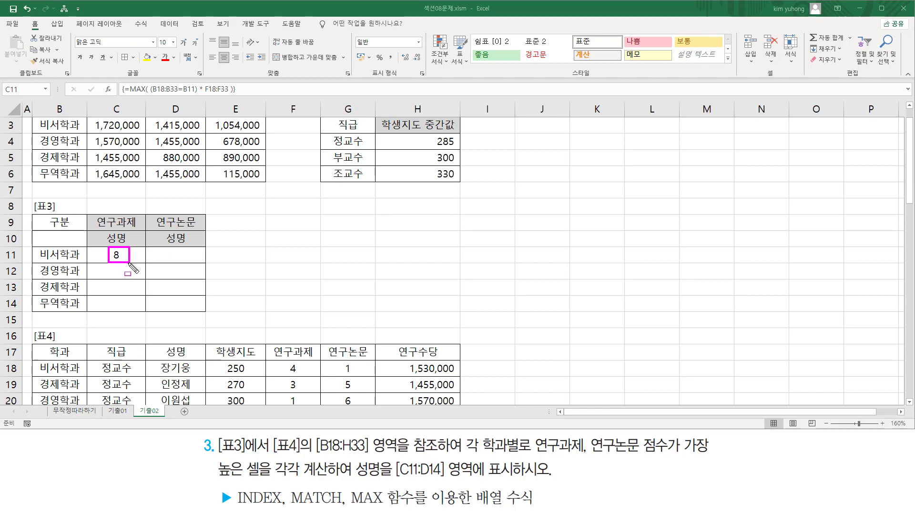
{"action": "scroll", "coordinate": [129, 267], "scroll_direction": "down", "scroll_amount": 5}
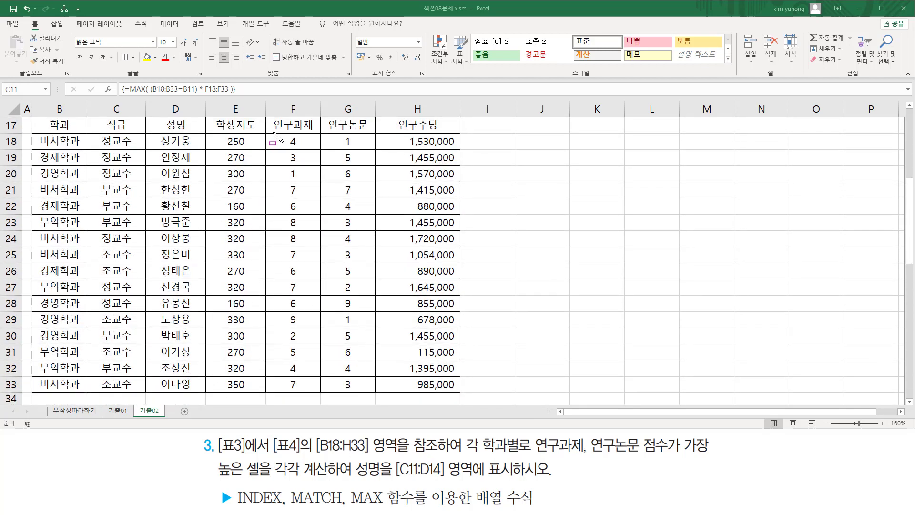
{"action": "left_click_drag", "start_coordinate": [273, 132], "coordinate": [313, 396]}
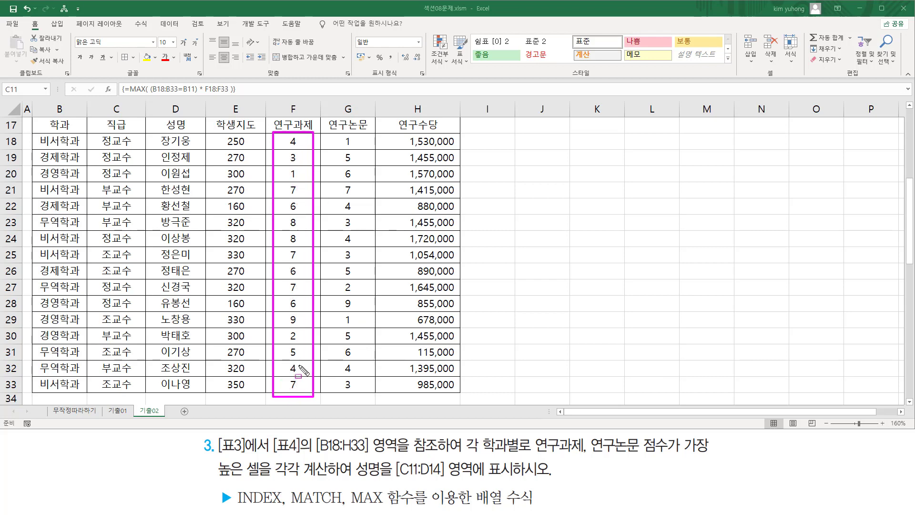
{"action": "key", "text": "Escape"}
{"action": "scroll", "coordinate": [300, 367], "scroll_direction": "up", "scroll_amount": 3}
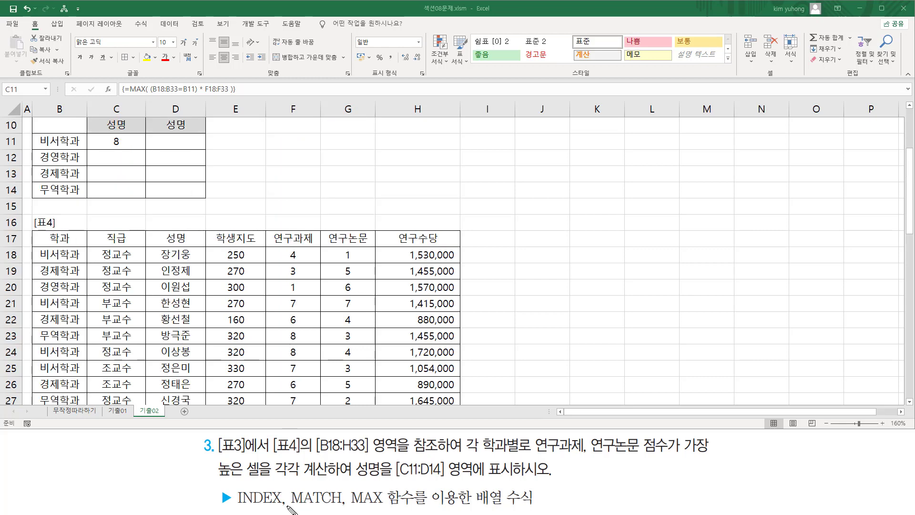
{"action": "left_click_drag", "start_coordinate": [290, 507], "coordinate": [348, 506]}
{"action": "key", "text": "Escape"}
{"action": "scroll", "coordinate": [126, 254], "scroll_direction": "up", "scroll_amount": 3}
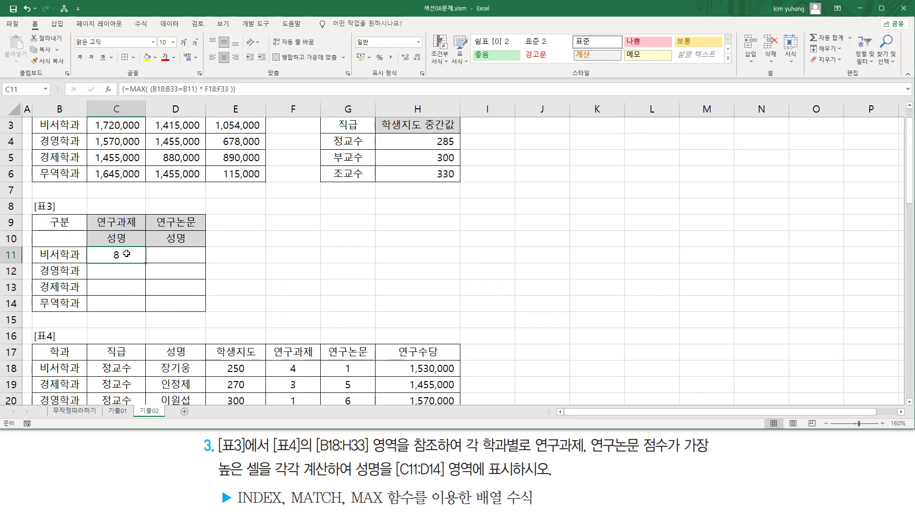
Wrap the C11 MAX expression in a MATCH function so it serves as the lookup value
{"action": "double_click", "coordinate": [127, 254]}
{"action": "left_click_drag", "start_coordinate": [40, 255], "coordinate": [279, 257]}
{"action": "key", "text": "ctrl+c"}
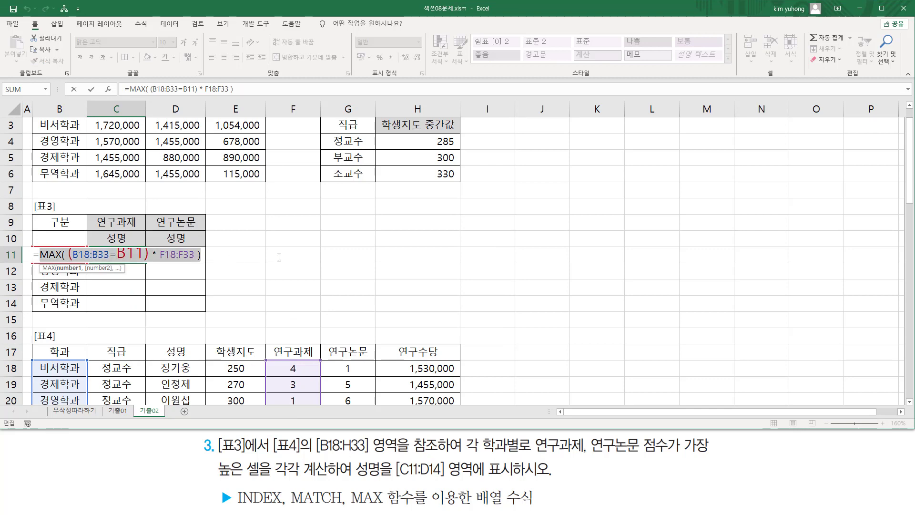
{"action": "key", "text": "BackSpace"}
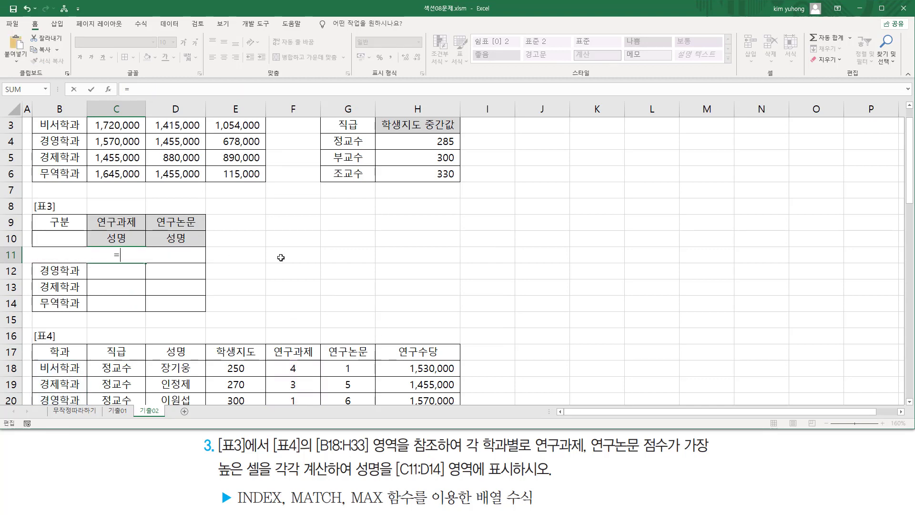
{"action": "type", "text": "MATCH("}
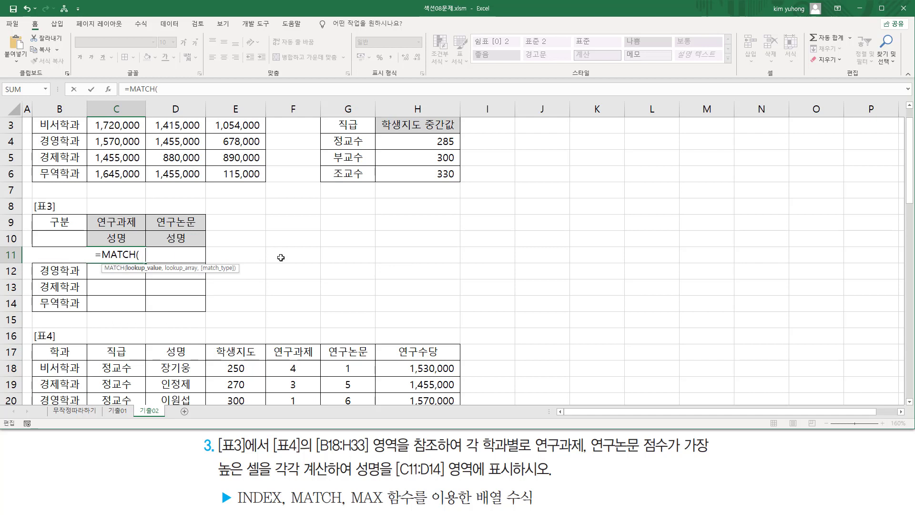
{"action": "key", "text": "ctrl+v"}
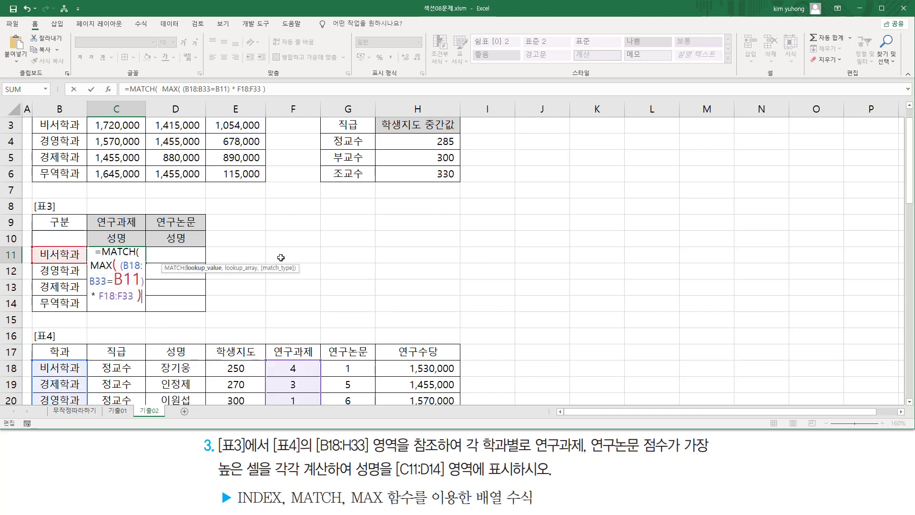
Add F18:F33 as MATCH's search range with match type 0, close the function and enter C11 as an array formula
{"action": "type", "text": ","}
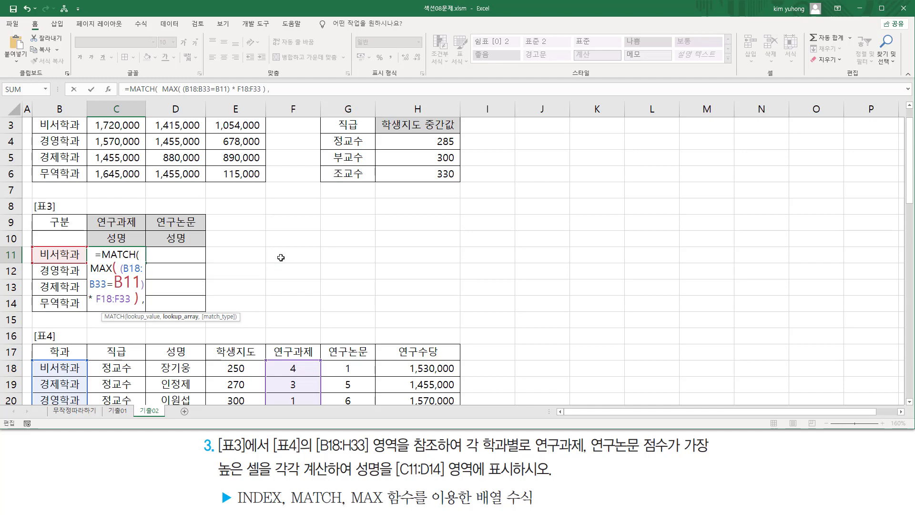
{"action": "scroll", "coordinate": [281, 257], "scroll_direction": "down", "scroll_amount": 5}
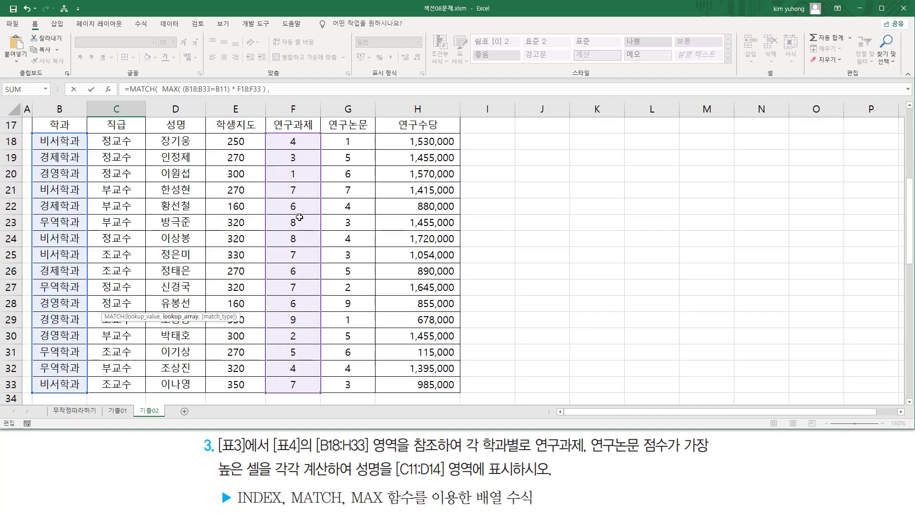
{"action": "left_click_drag", "start_coordinate": [295, 143], "coordinate": [298, 369]}
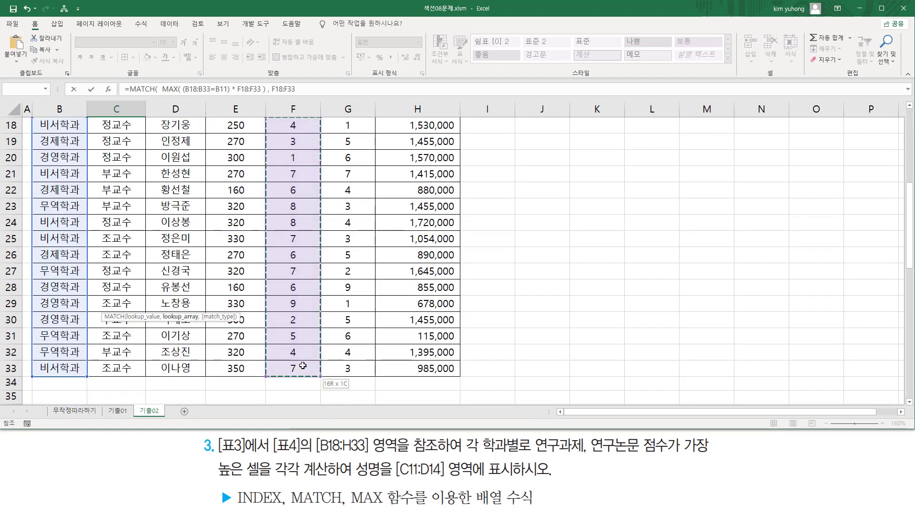
{"action": "scroll", "coordinate": [250, 273], "scroll_direction": "up", "scroll_amount": 5}
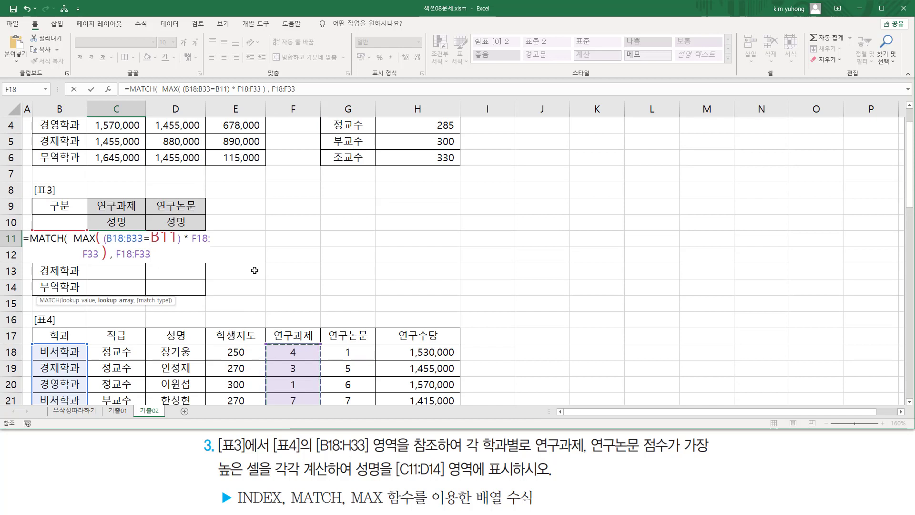
{"action": "type", "text": ", 0"}
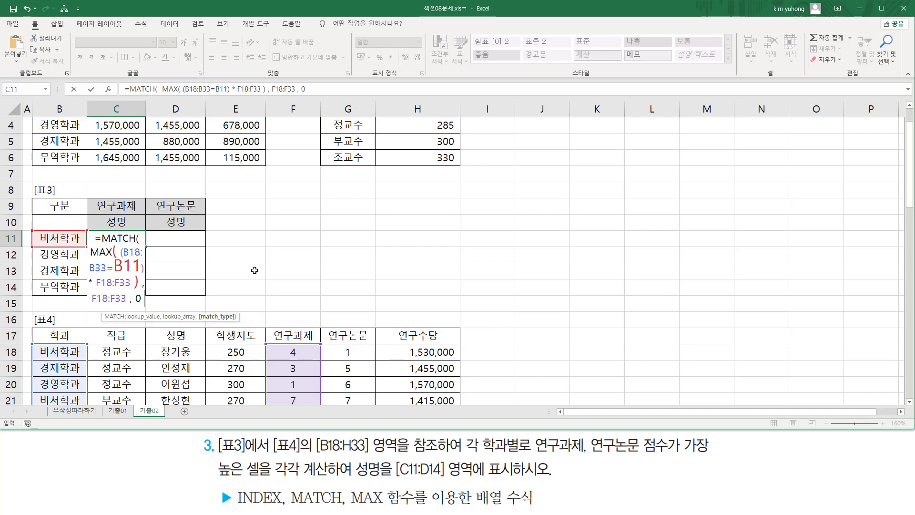
{"action": "type", "text": ")"}
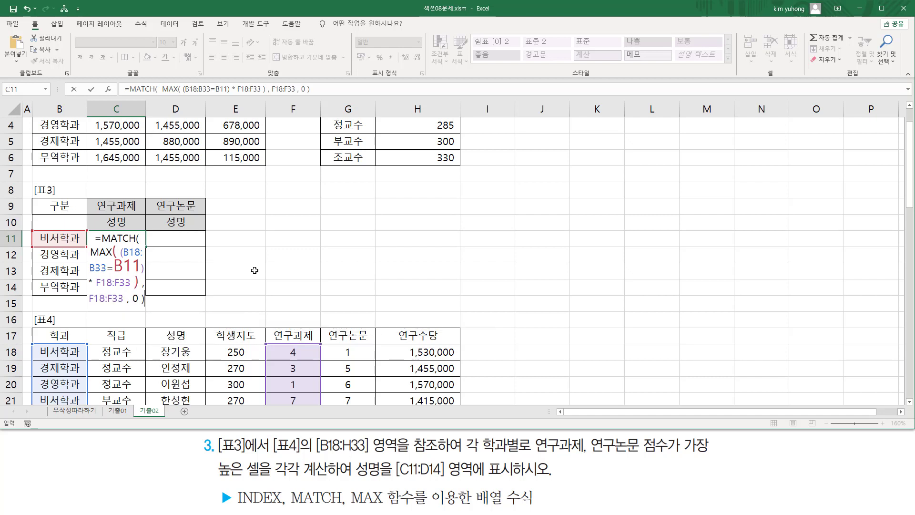
{"action": "key", "text": "ctrl+shift+Return"}
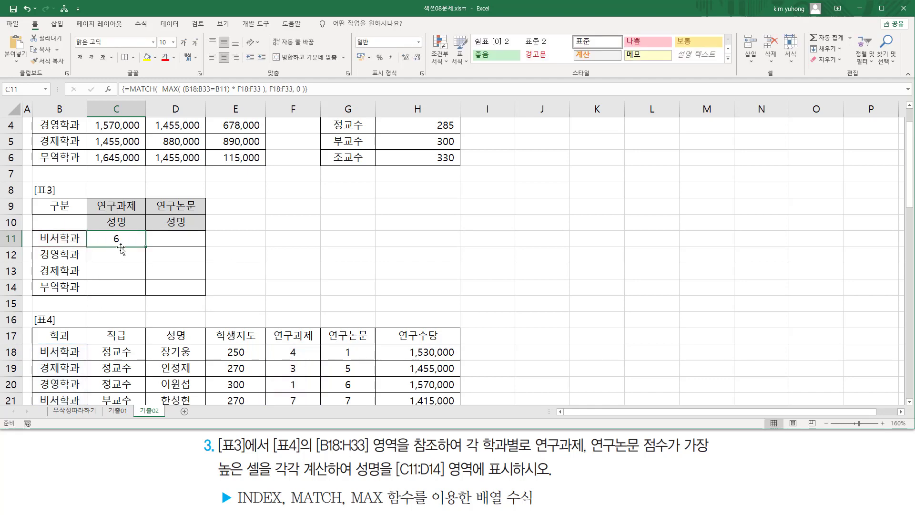
Check the C11 match position against the 연구과제 scores in 표4, comparing the 비서학과 rows with the 무역학과 row above the highest one
{"action": "scroll", "coordinate": [120, 250], "scroll_direction": "down", "scroll_amount": 5}
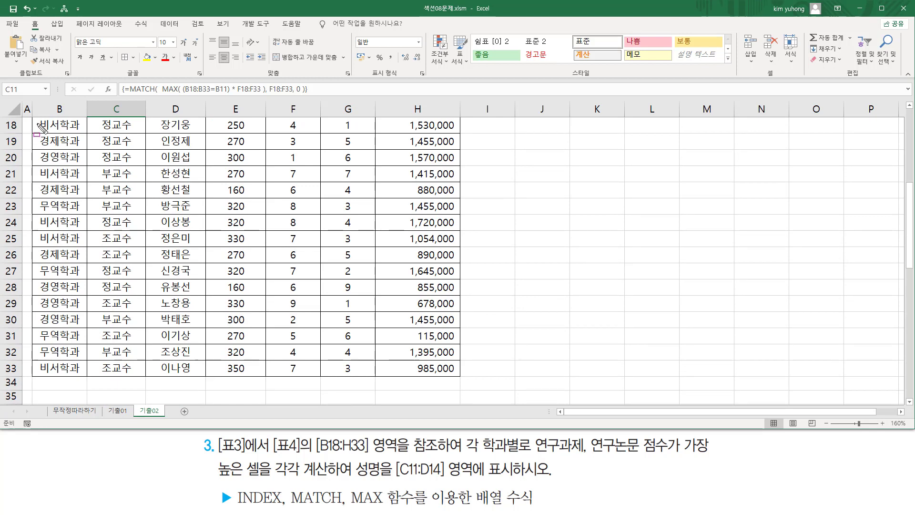
{"action": "mouse_move", "coordinate": [38, 117]}
{"action": "left_mouse_down"}
{"action": "mouse_move", "coordinate": [98, 133]}
{"action": "mouse_move", "coordinate": [310, 132]}
{"action": "left_mouse_up"}
{"action": "left_click_drag", "start_coordinate": [36, 168], "coordinate": [310, 179]}
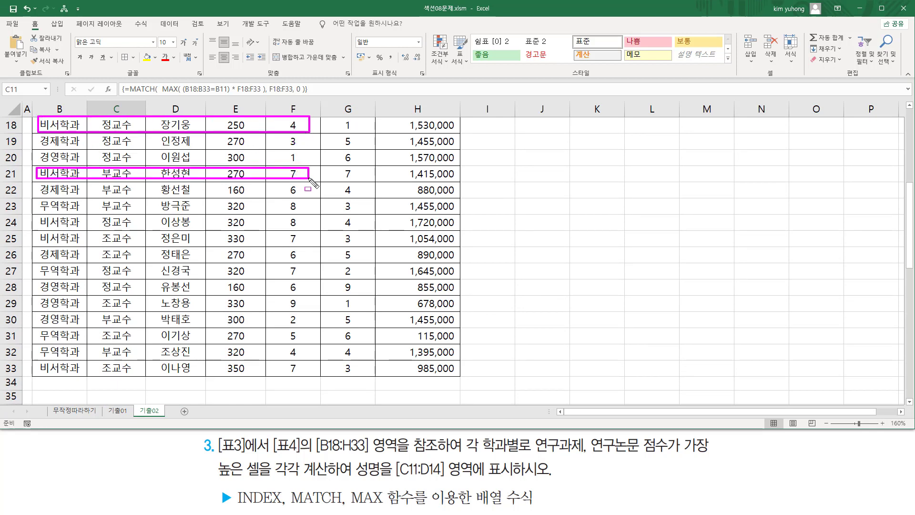
{"action": "left_click_drag", "start_coordinate": [37, 214], "coordinate": [310, 244]}
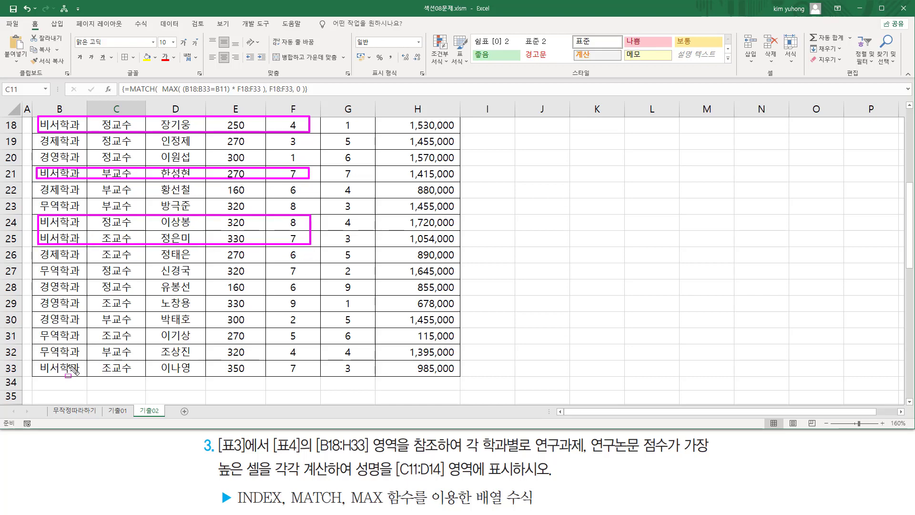
{"action": "mouse_move", "coordinate": [36, 360]}
{"action": "left_mouse_down"}
{"action": "mouse_move", "coordinate": [303, 385]}
{"action": "mouse_move", "coordinate": [315, 377]}
{"action": "left_mouse_up"}
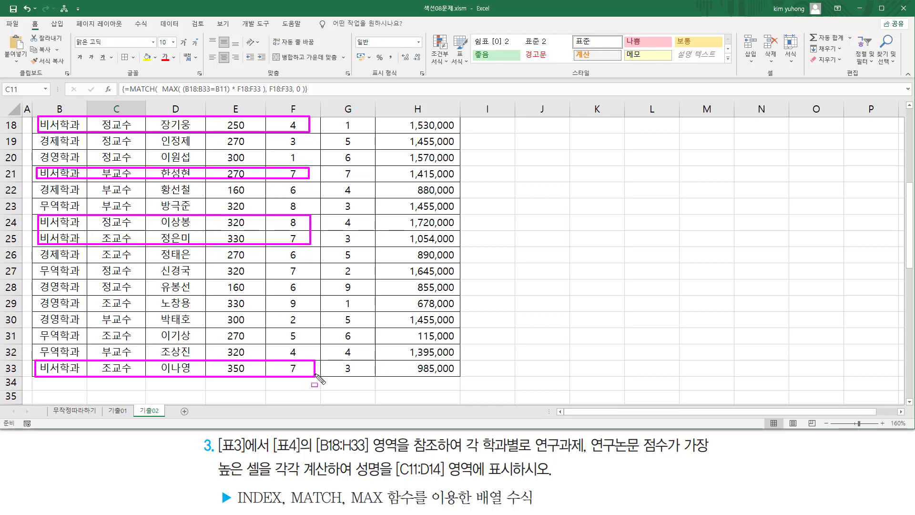
{"action": "left_click_drag", "start_coordinate": [285, 218], "coordinate": [300, 230]}
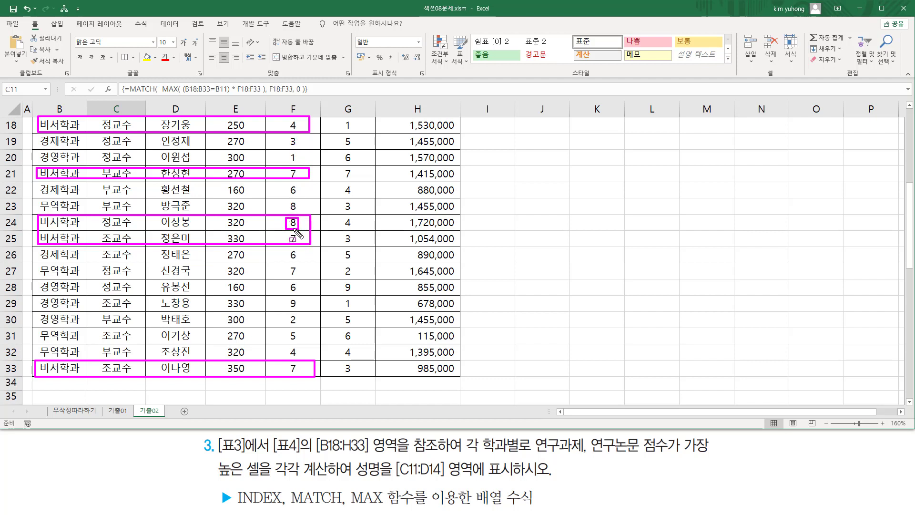
{"action": "mouse_move", "coordinate": [310, 123]}
{"action": "left_mouse_down"}
{"action": "mouse_move", "coordinate": [328, 123]}
{"action": "mouse_move", "coordinate": [336, 208]}
{"action": "mouse_move", "coordinate": [325, 222]}
{"action": "mouse_move", "coordinate": [338, 222]}
{"action": "left_mouse_up"}
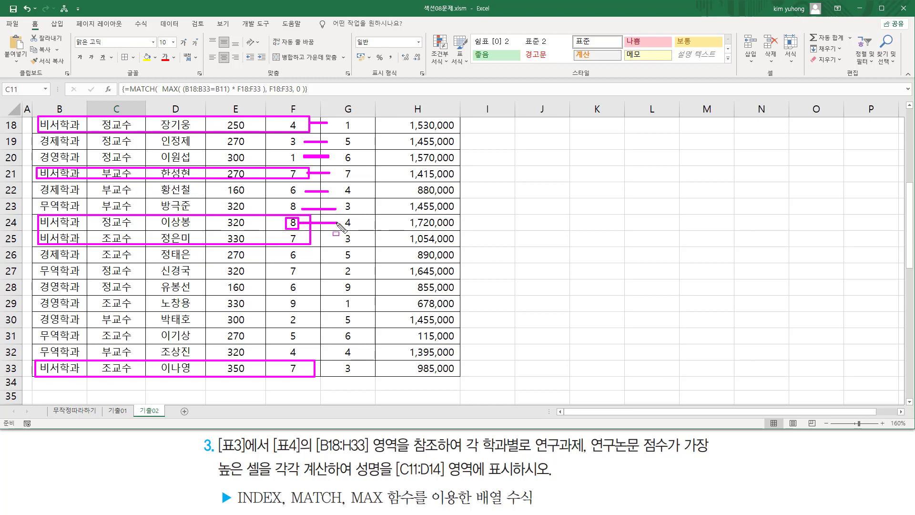
{"action": "left_click_drag", "start_coordinate": [288, 200], "coordinate": [300, 213]}
{"action": "left_click_drag", "start_coordinate": [278, 206], "coordinate": [287, 206]}
{"action": "left_click_drag", "start_coordinate": [44, 209], "coordinate": [84, 209]}
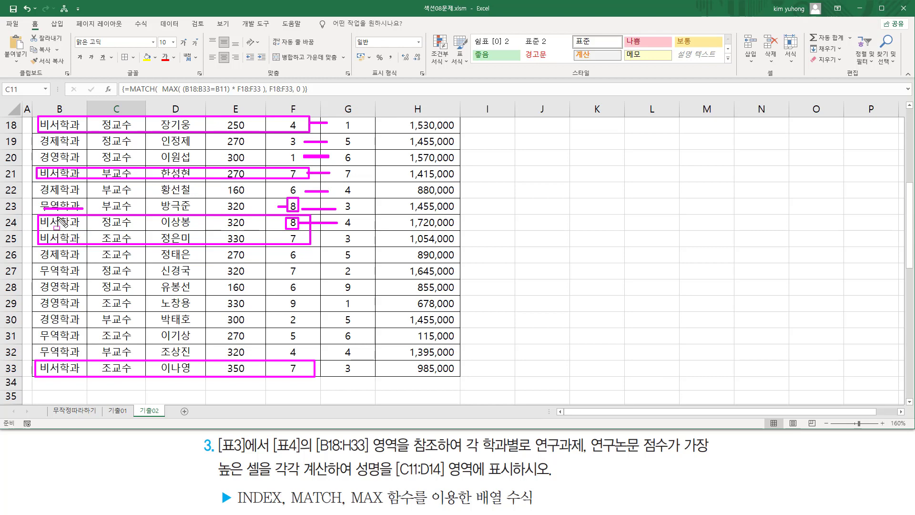
{"action": "left_click_drag", "start_coordinate": [286, 223], "coordinate": [275, 222]}
{"action": "key", "text": "Escape"}
{"action": "scroll", "coordinate": [243, 226], "scroll_direction": "up", "scroll_amount": 5}
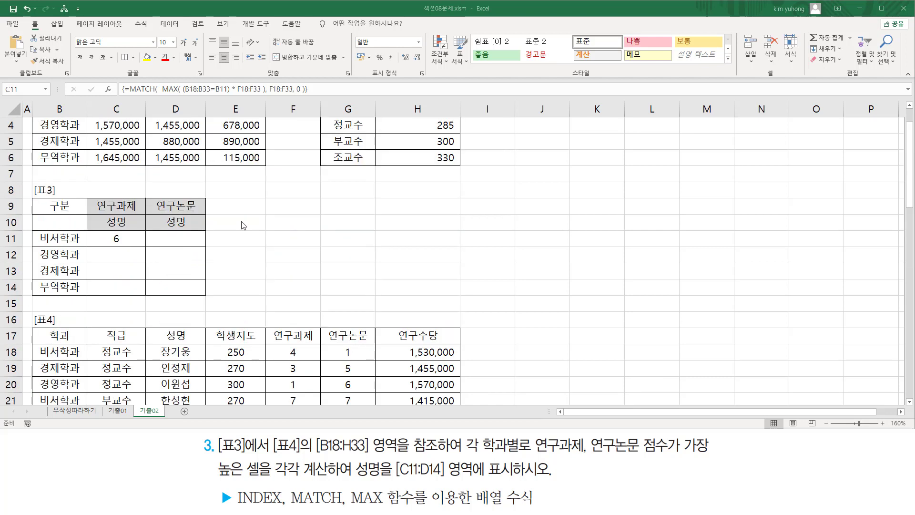
Multiply MATCH's search range F18:F33 in C11 by the copied condition (B18:B33=B11) and re-enter it as an array formula
{"action": "double_click", "coordinate": [117, 238]}
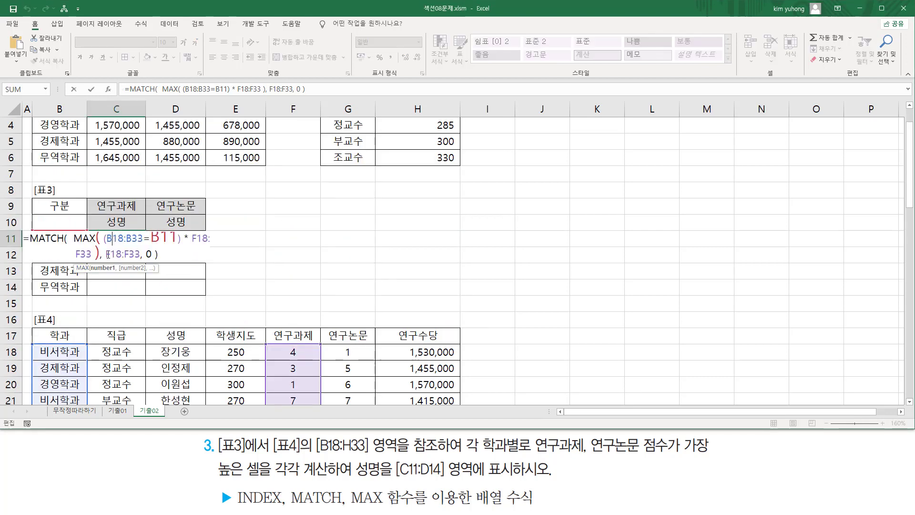
{"action": "left_click_drag", "start_coordinate": [105, 254], "coordinate": [182, 238]}
{"action": "key", "text": "ctrl+c"}
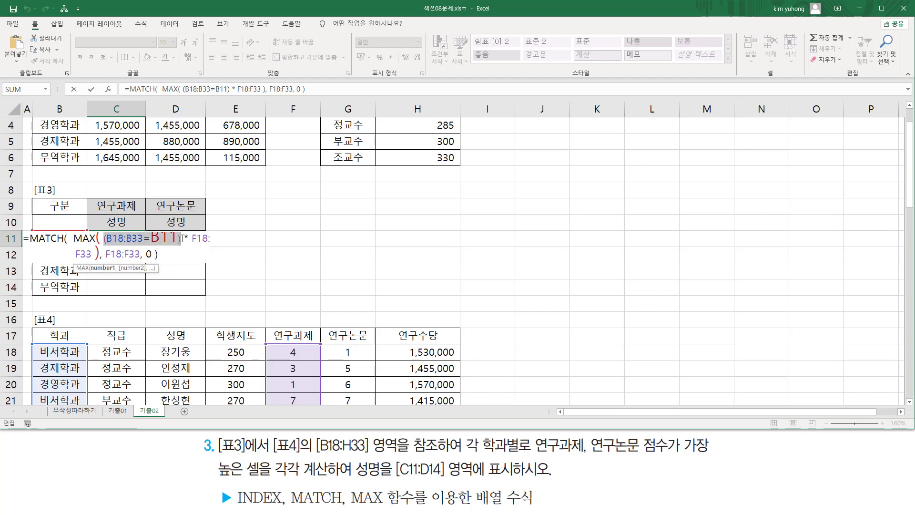
{"action": "left_click", "coordinate": [105, 254]}
{"action": "key", "text": "ctrl+v"}
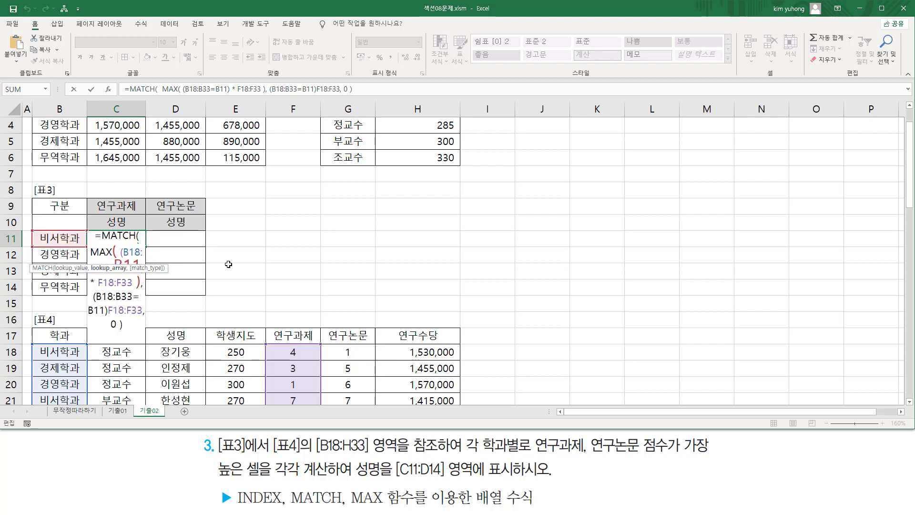
{"action": "type", "text": "*"}
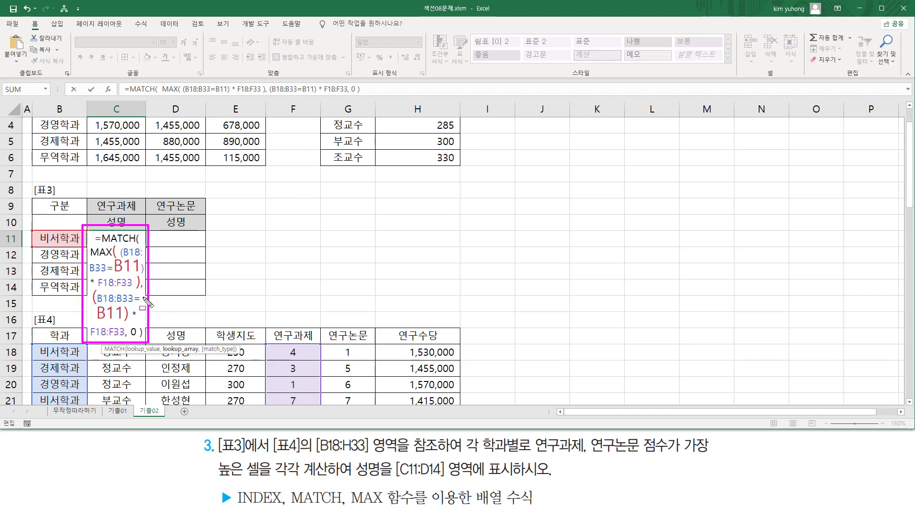
{"action": "mouse_move", "coordinate": [162, 80]}
{"action": "left_mouse_down"}
{"action": "mouse_move", "coordinate": [182, 95]}
{"action": "mouse_move", "coordinate": [264, 94]}
{"action": "left_mouse_up"}
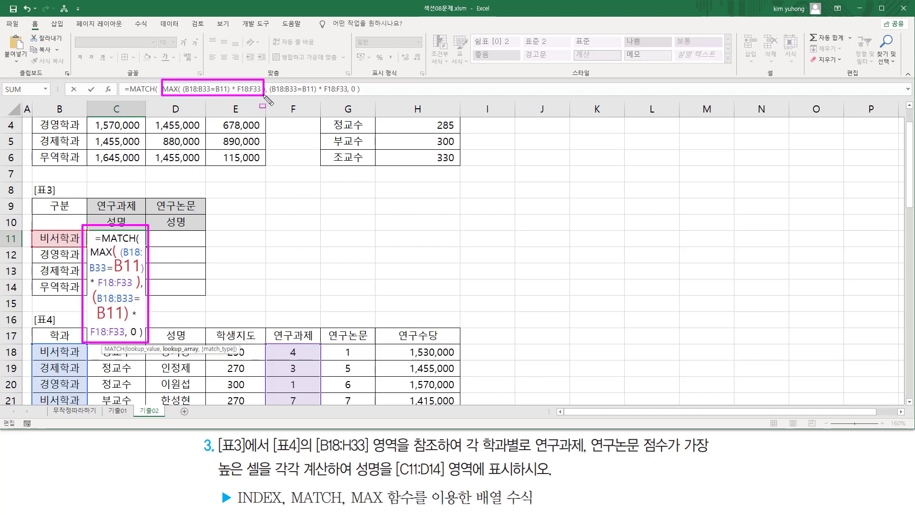
{"action": "left_click_drag", "start_coordinate": [161, 99], "coordinate": [265, 99]}
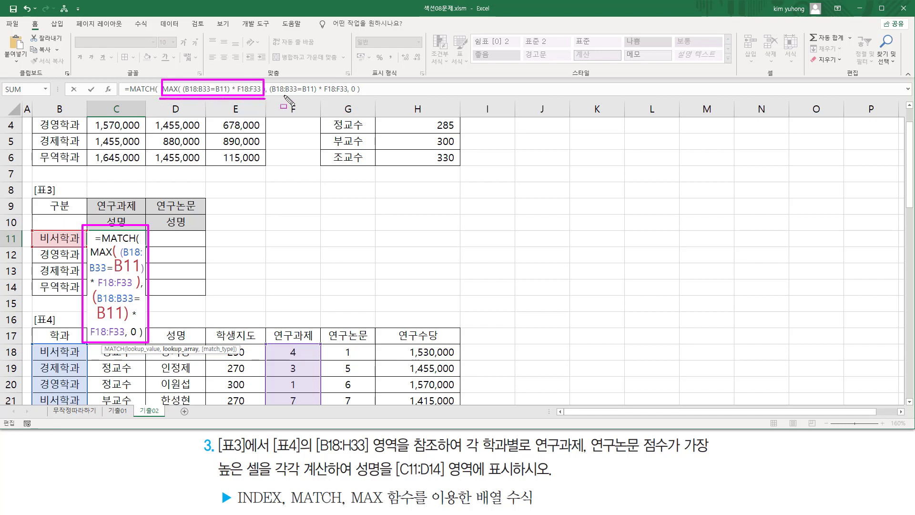
{"action": "left_click_drag", "start_coordinate": [268, 96], "coordinate": [350, 96]}
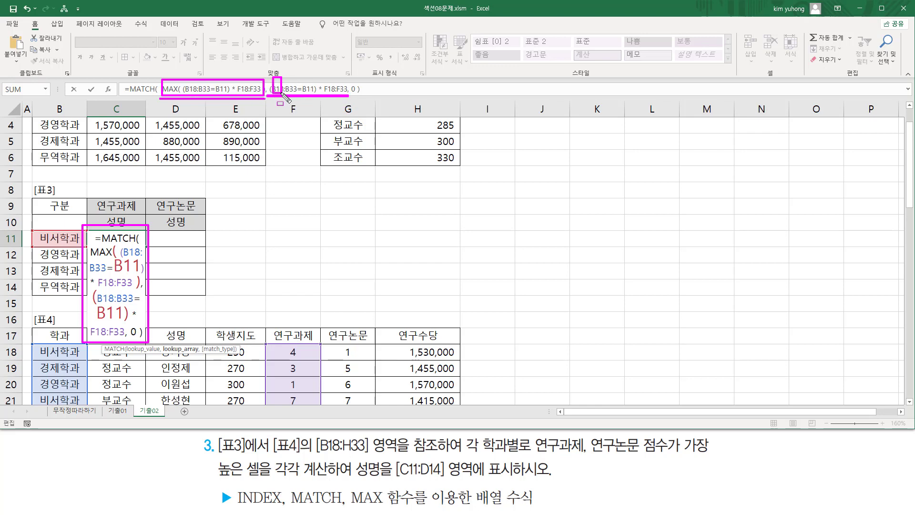
{"action": "mouse_move", "coordinate": [272, 77]}
{"action": "left_mouse_down"}
{"action": "mouse_move", "coordinate": [315, 96]}
{"action": "mouse_move", "coordinate": [323, 113]}
{"action": "mouse_move", "coordinate": [347, 106]}
{"action": "left_mouse_up"}
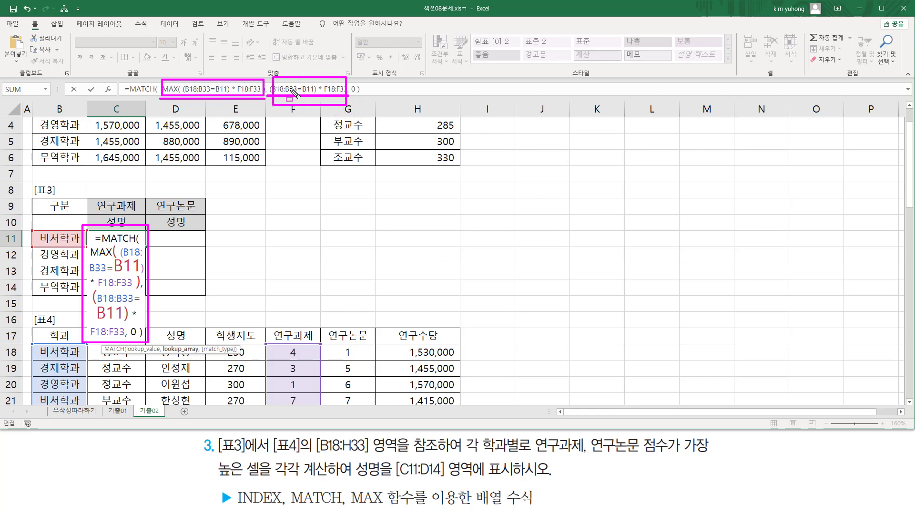
{"action": "left_click_drag", "start_coordinate": [185, 93], "coordinate": [308, 96]}
{"action": "key", "text": "Escape"}
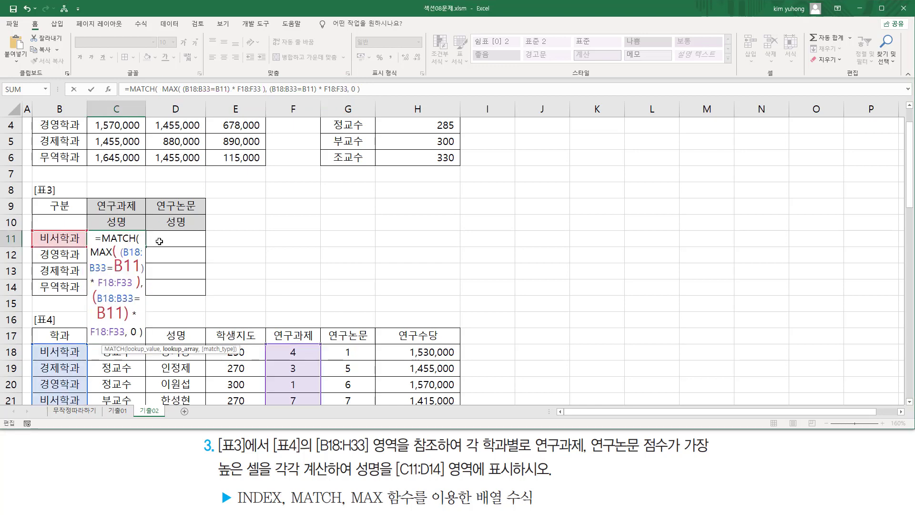
{"action": "key", "text": "ctrl+shift+Return"}
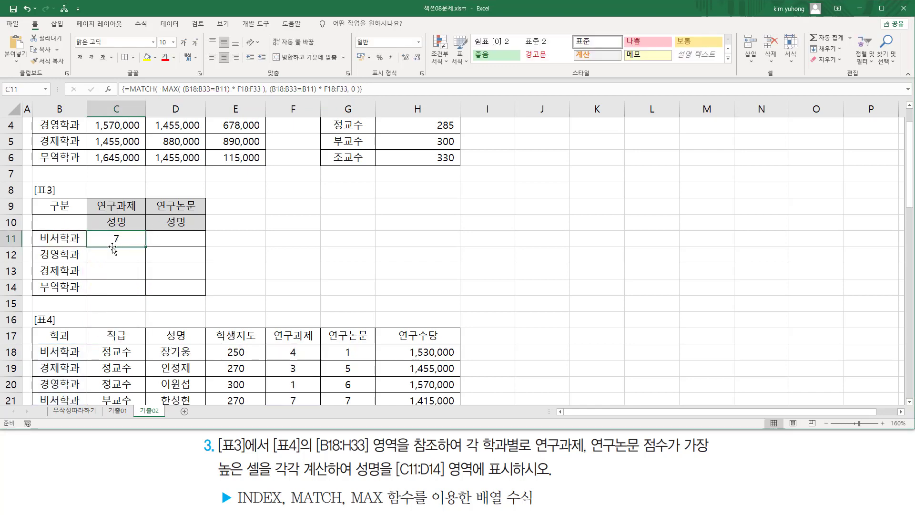
Verify the revised C11 position by counting down 표4 to the 비서학과 row with the highest 연구과제 score
{"action": "scroll", "coordinate": [119, 237], "scroll_direction": "down", "scroll_amount": 3}
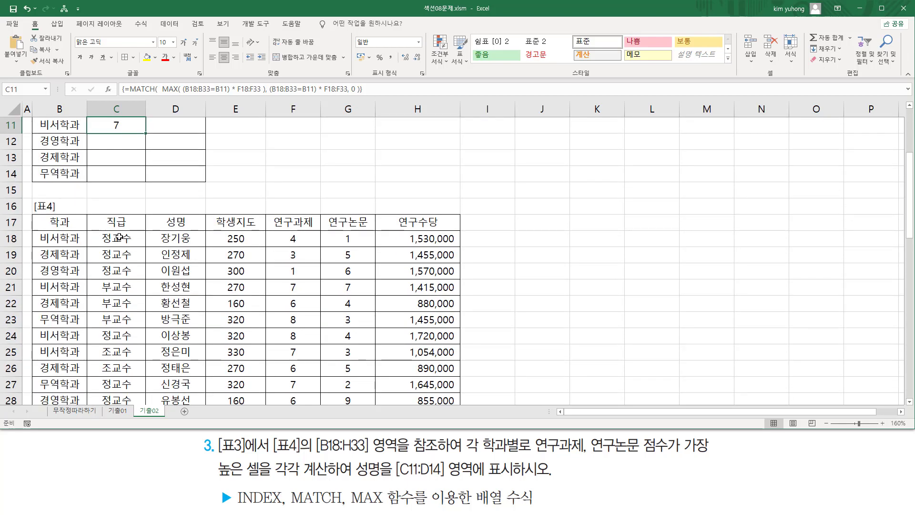
{"action": "scroll", "coordinate": [910, 402], "scroll_direction": "down", "scroll_amount": 2}
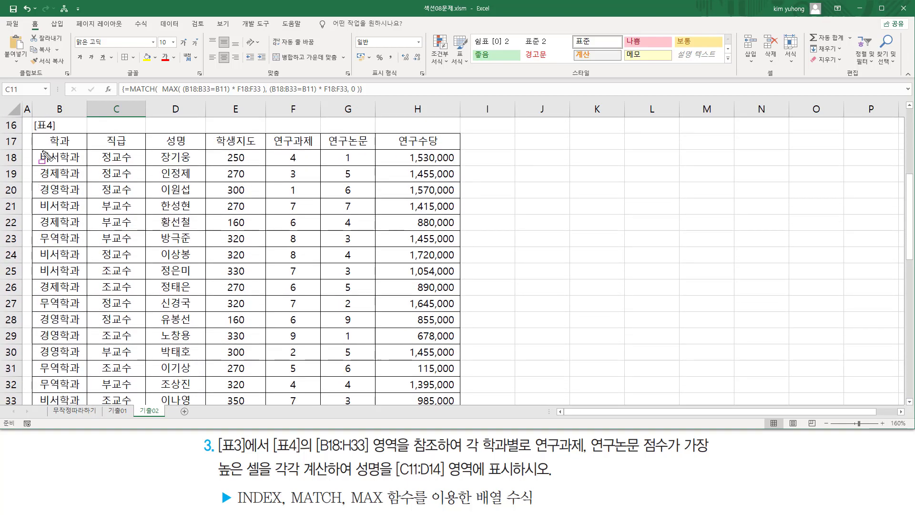
{"action": "mouse_move", "coordinate": [36, 152]}
{"action": "left_mouse_down"}
{"action": "mouse_move", "coordinate": [73, 160]}
{"action": "mouse_move", "coordinate": [312, 162]}
{"action": "left_mouse_up"}
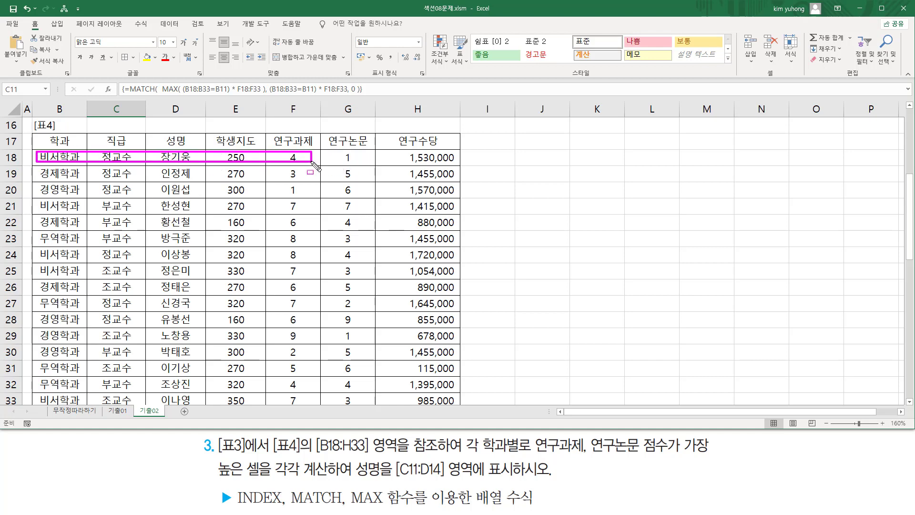
{"action": "left_click_drag", "start_coordinate": [34, 201], "coordinate": [309, 212]}
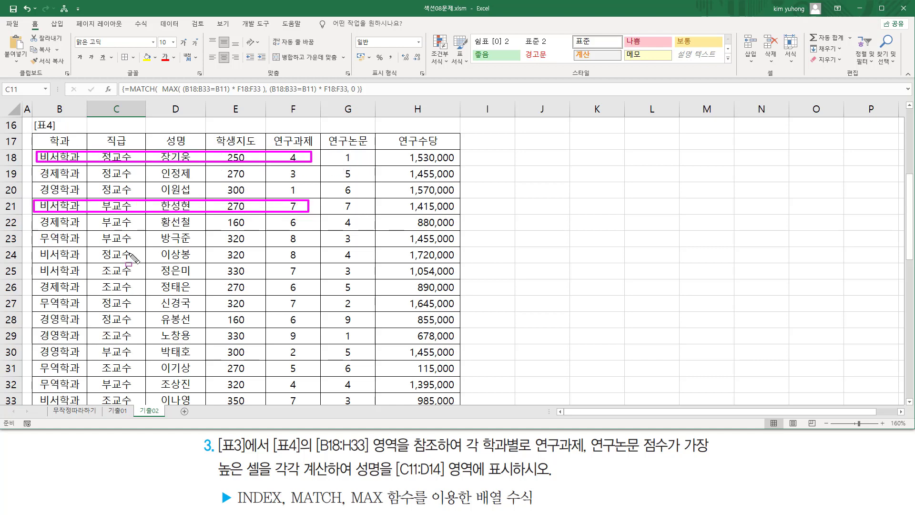
{"action": "left_click_drag", "start_coordinate": [33, 247], "coordinate": [310, 273]}
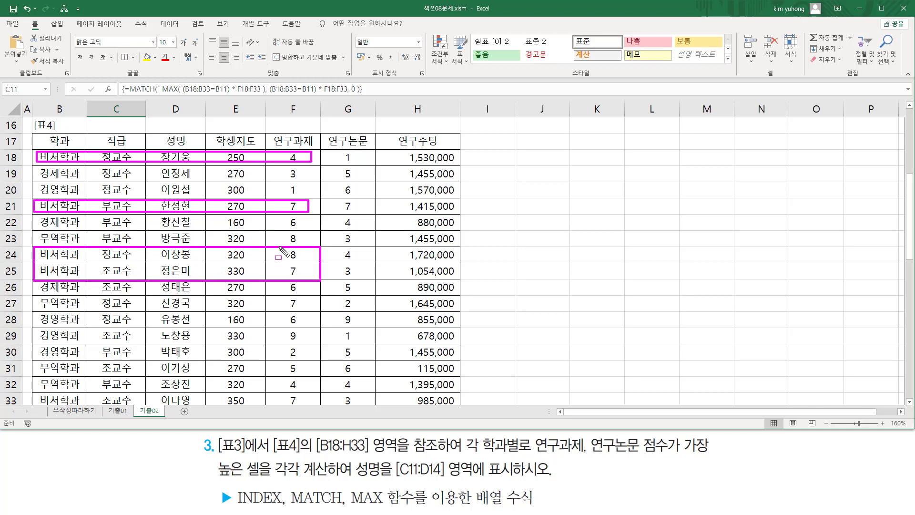
{"action": "left_click_drag", "start_coordinate": [285, 248], "coordinate": [303, 261]}
{"action": "mouse_move", "coordinate": [315, 156]}
{"action": "left_mouse_down"}
{"action": "mouse_move", "coordinate": [329, 156]}
{"action": "mouse_move", "coordinate": [340, 253]}
{"action": "left_mouse_up"}
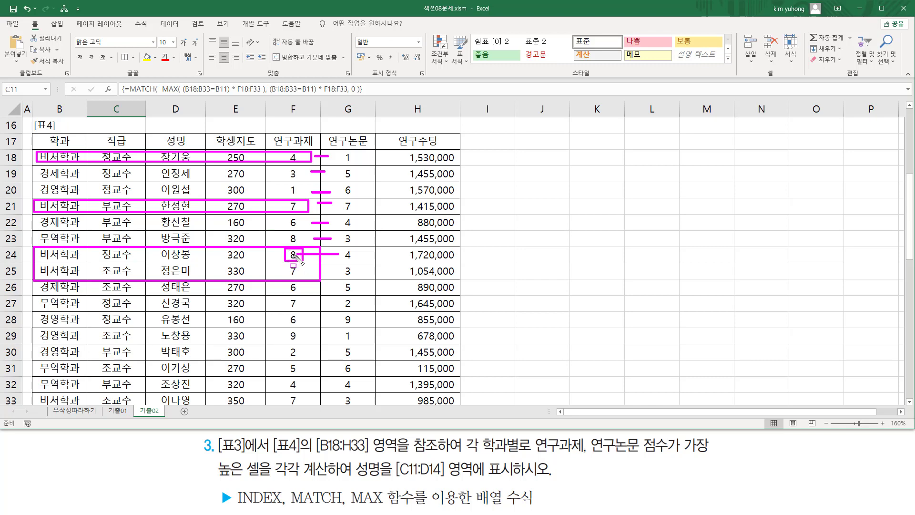
Trace in 표4 how INDEX locates a name in B18:H33 from the matched 비서학과 row and the 성명 column
{"action": "left_click_drag", "start_coordinate": [157, 262], "coordinate": [196, 250]}
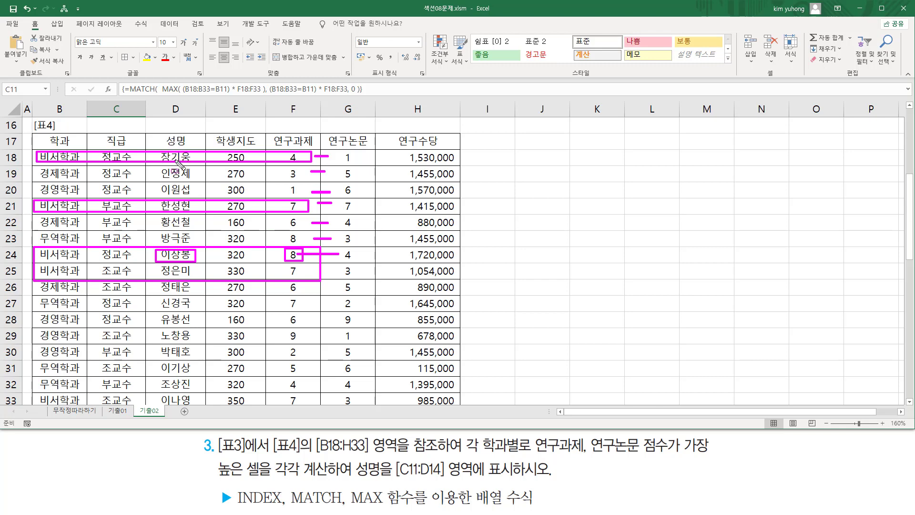
{"action": "left_click_drag", "start_coordinate": [155, 146], "coordinate": [204, 293]}
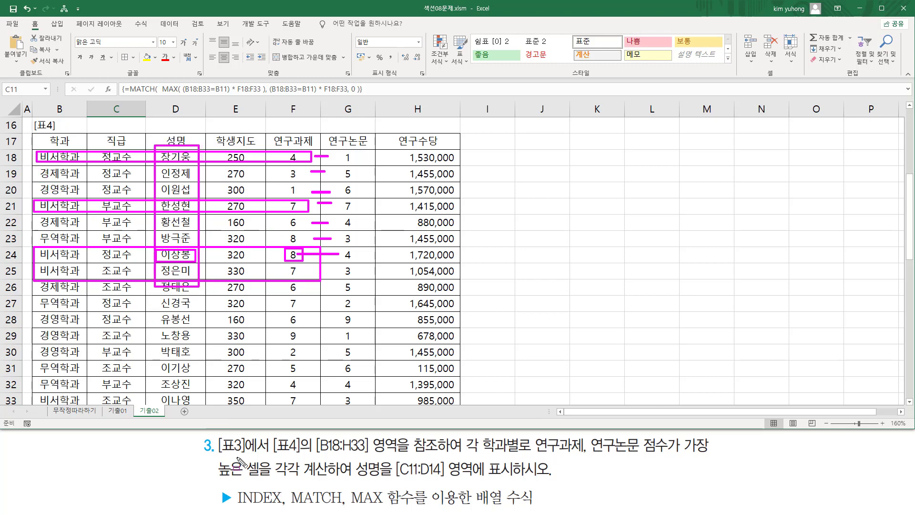
{"action": "left_click_drag", "start_coordinate": [232, 507], "coordinate": [278, 508]}
{"action": "key", "text": "Escape"}
{"action": "mouse_move", "coordinate": [32, 146]}
{"action": "left_mouse_down"}
{"action": "mouse_move", "coordinate": [81, 212]}
{"action": "mouse_move", "coordinate": [460, 363]}
{"action": "mouse_move", "coordinate": [460, 405]}
{"action": "left_mouse_up"}
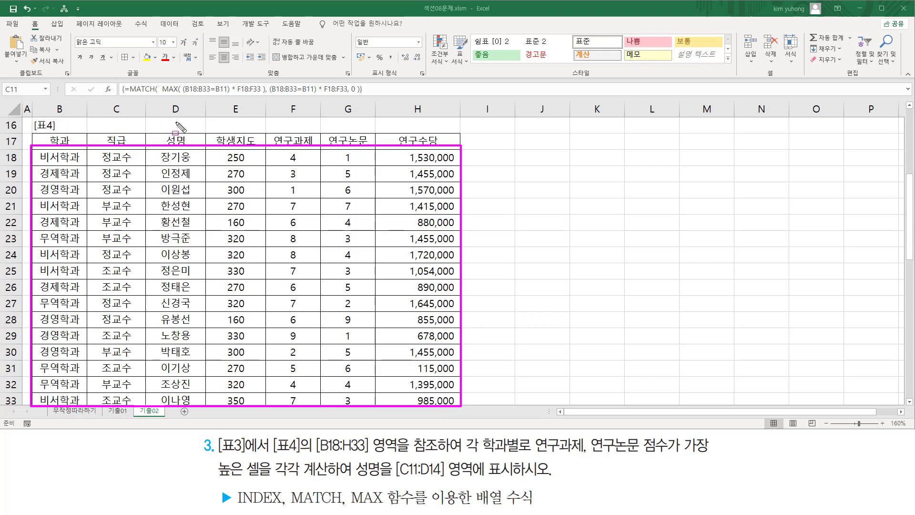
{"action": "left_click_drag", "start_coordinate": [175, 120], "coordinate": [175, 247]}
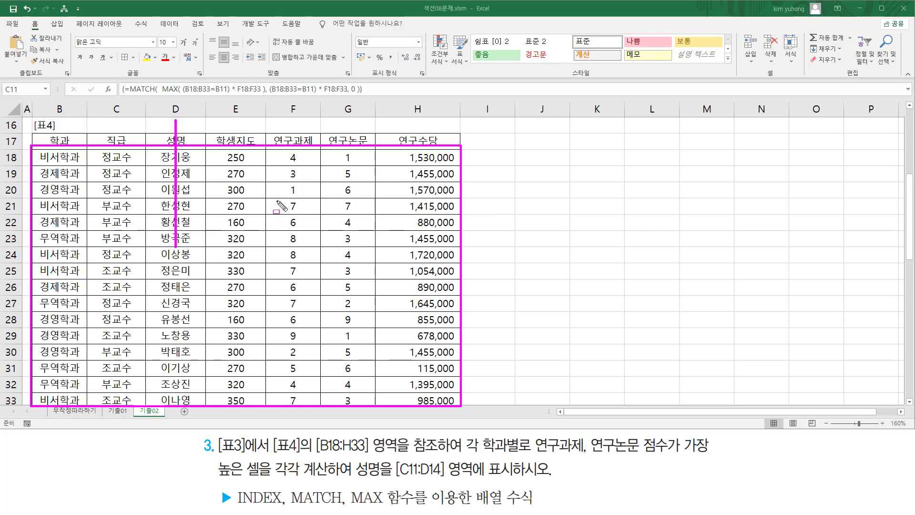
{"action": "left_click_drag", "start_coordinate": [287, 248], "coordinate": [304, 262]}
{"action": "mouse_move", "coordinate": [11, 257]}
{"action": "left_mouse_down"}
{"action": "mouse_move", "coordinate": [210, 257]}
{"action": "mouse_move", "coordinate": [154, 257]}
{"action": "mouse_move", "coordinate": [210, 267]}
{"action": "mouse_move", "coordinate": [199, 264]}
{"action": "left_mouse_up"}
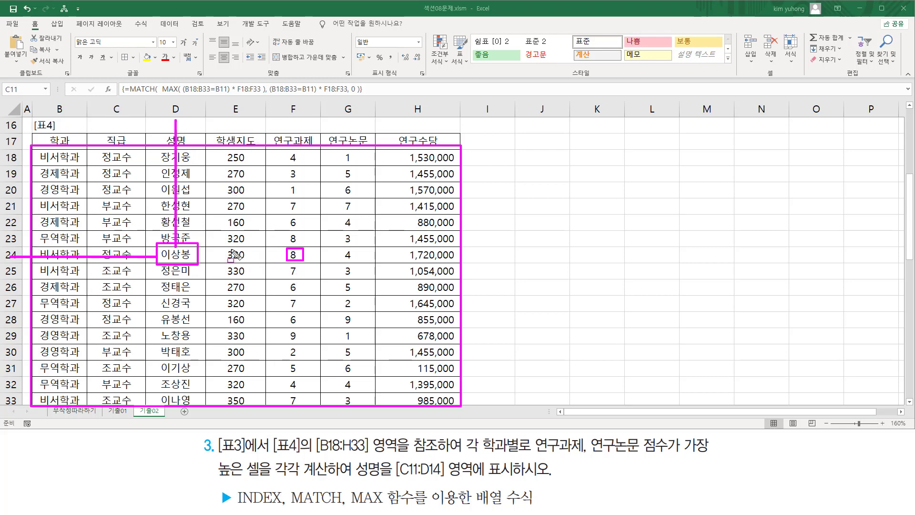
{"action": "key", "text": "Escape"}
Reopen the C11 formula, copy its whole MATCH expression, and replace it with the start of an INDEX function
{"action": "scroll", "coordinate": [194, 245], "scroll_direction": "up", "scroll_amount": 5}
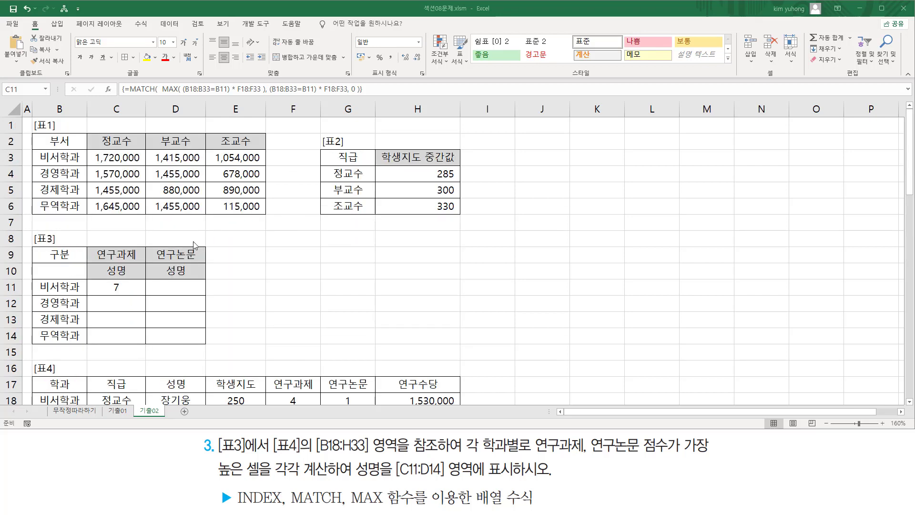
{"action": "left_click", "coordinate": [115, 287]}
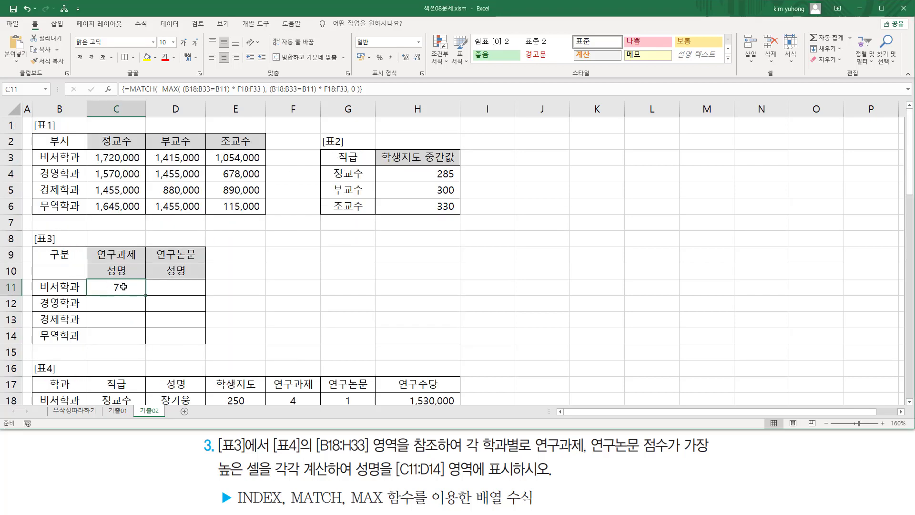
{"action": "double_click", "coordinate": [120, 287]}
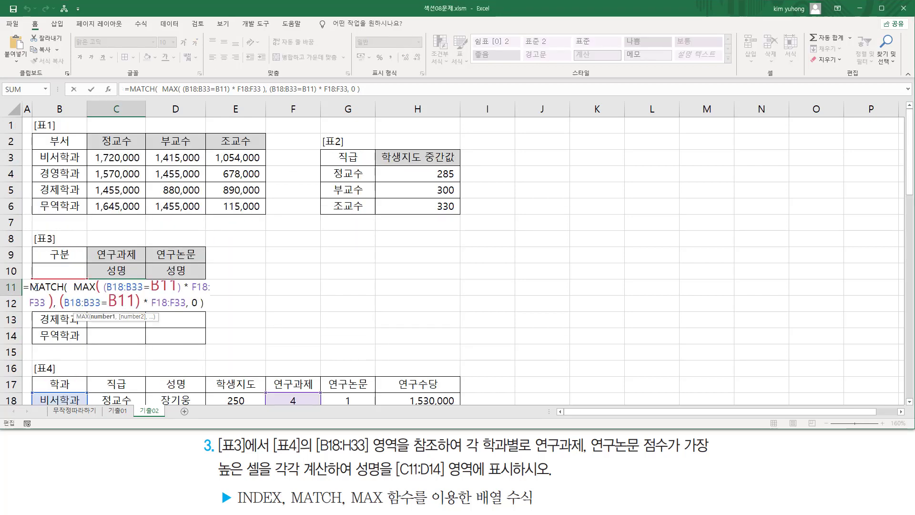
{"action": "left_click_drag", "start_coordinate": [29, 287], "coordinate": [206, 303]}
{"action": "key", "text": "ctrl+c"}
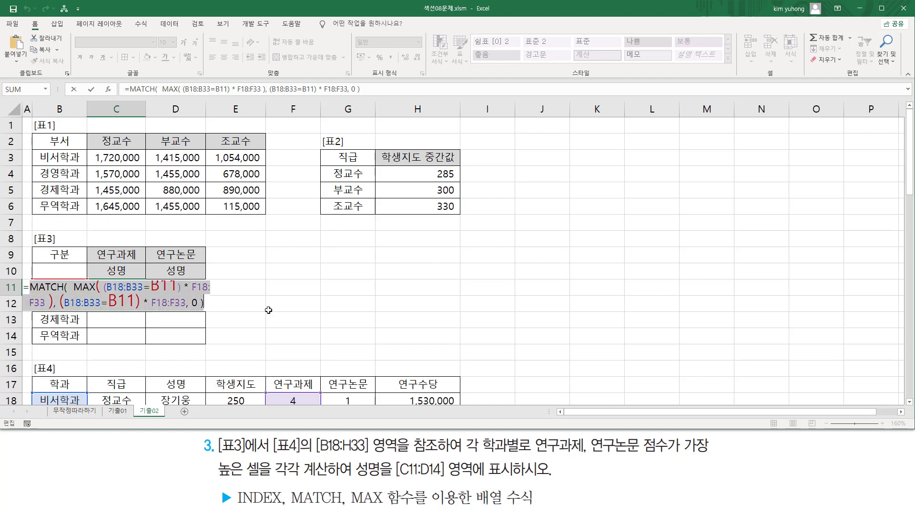
{"action": "key", "text": "BackSpace"}
{"action": "type", "text": "INDEX("}
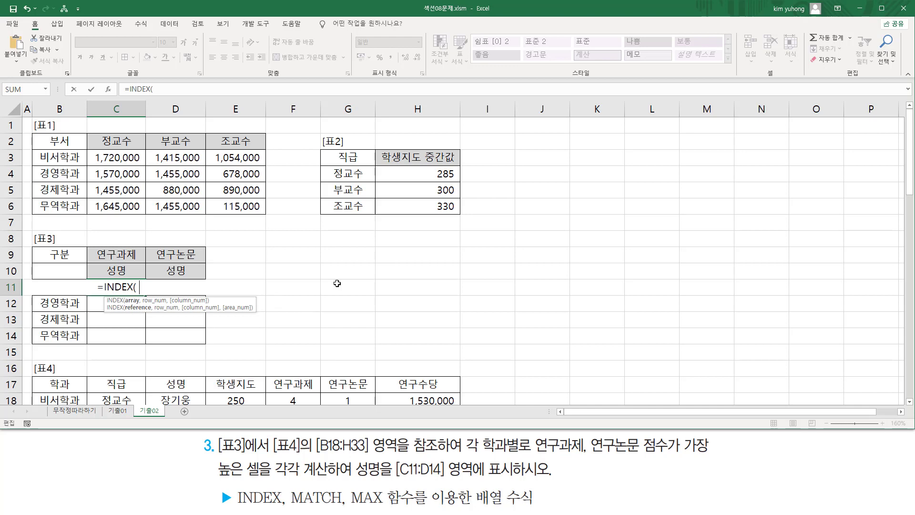
Give INDEX the 표4 data range B18:H33 as its array argument
{"action": "scroll", "coordinate": [337, 283], "scroll_direction": "down", "scroll_amount": 5}
{"action": "left_click", "coordinate": [69, 170]}
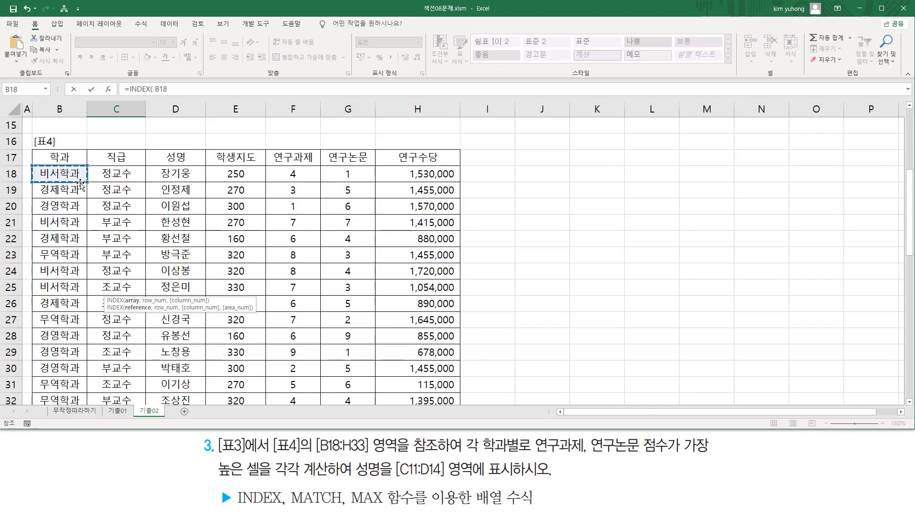
{"action": "scroll", "coordinate": [348, 247], "scroll_direction": "down", "scroll_amount": 3}
{"action": "left_click", "coordinate": [435, 306], "text": "shift"}
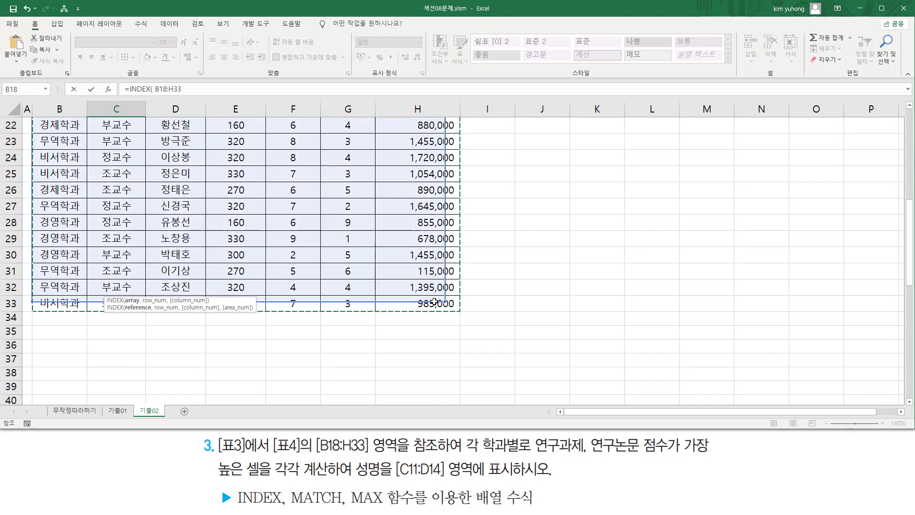
{"action": "scroll", "coordinate": [284, 244], "scroll_direction": "up", "scroll_amount": 5}
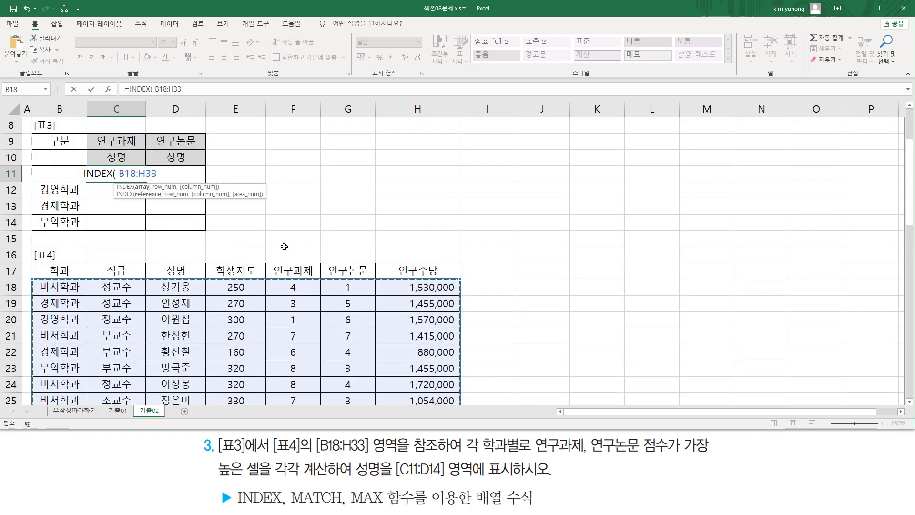
{"action": "type", "text": ","}
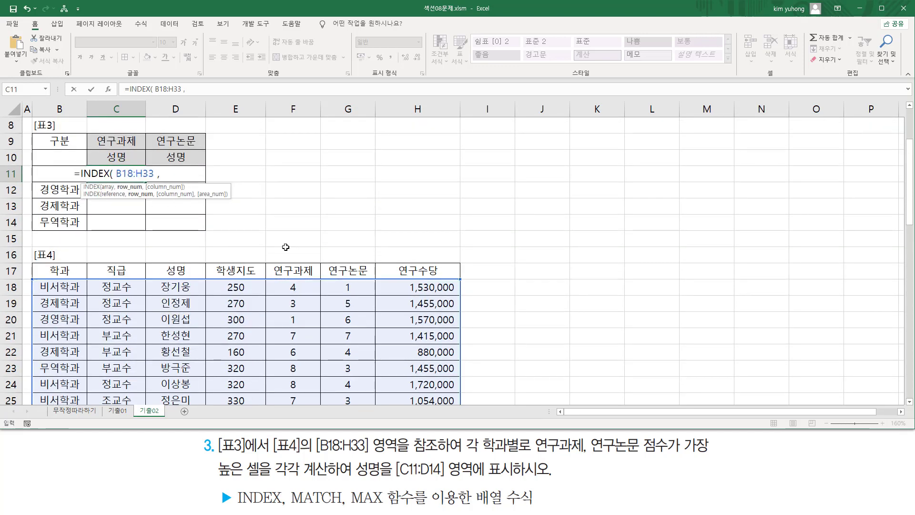
Insert the copied MATCH expression as INDEX's row number, set the column number to 3, and enter C11 as an array formula
{"action": "key", "text": "ctrl+v"}
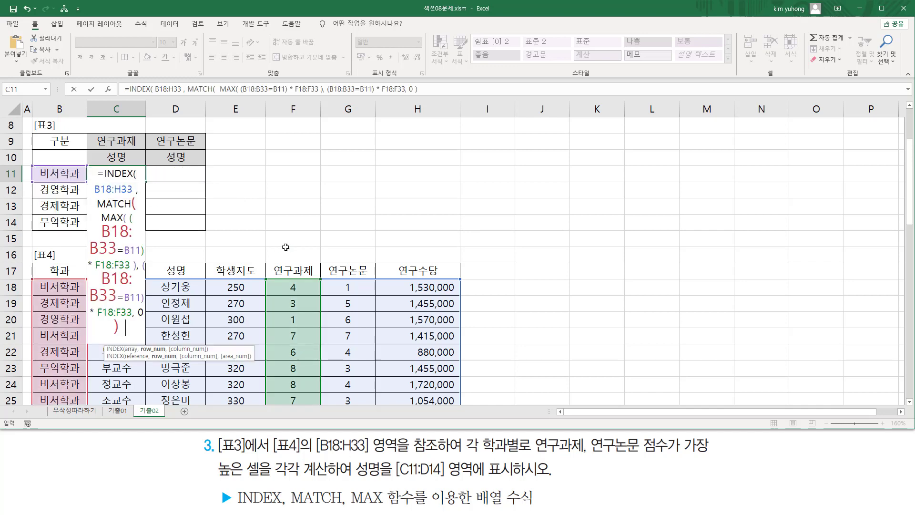
{"action": "type", "text": ","}
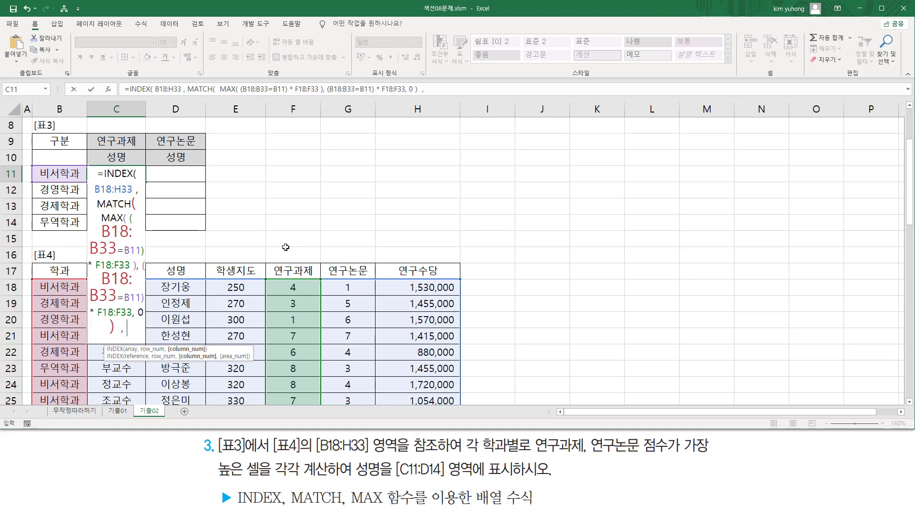
{"action": "type", "text": " 3"}
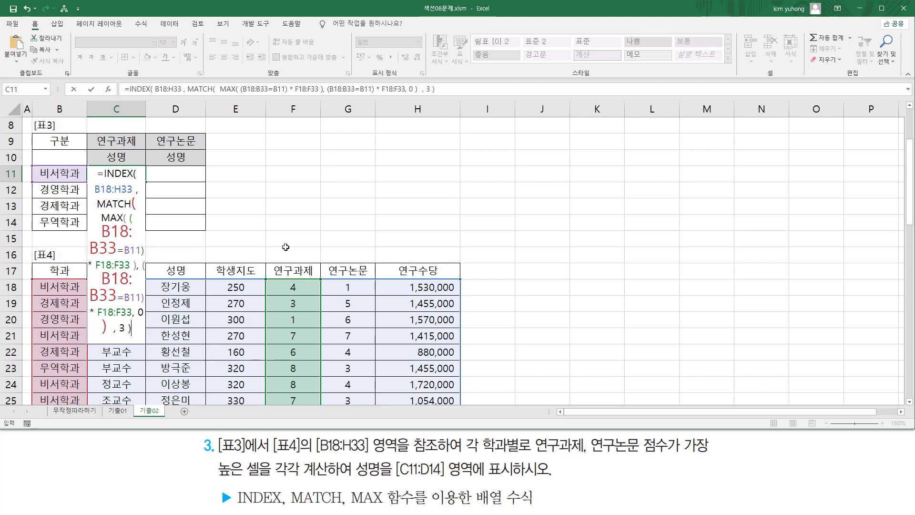
{"action": "mouse_move", "coordinate": [31, 277]}
{"action": "left_mouse_down"}
{"action": "mouse_move", "coordinate": [469, 381]}
{"action": "mouse_move", "coordinate": [464, 415]}
{"action": "left_mouse_up"}
{"action": "left_click_drag", "start_coordinate": [177, 228], "coordinate": [176, 318]}
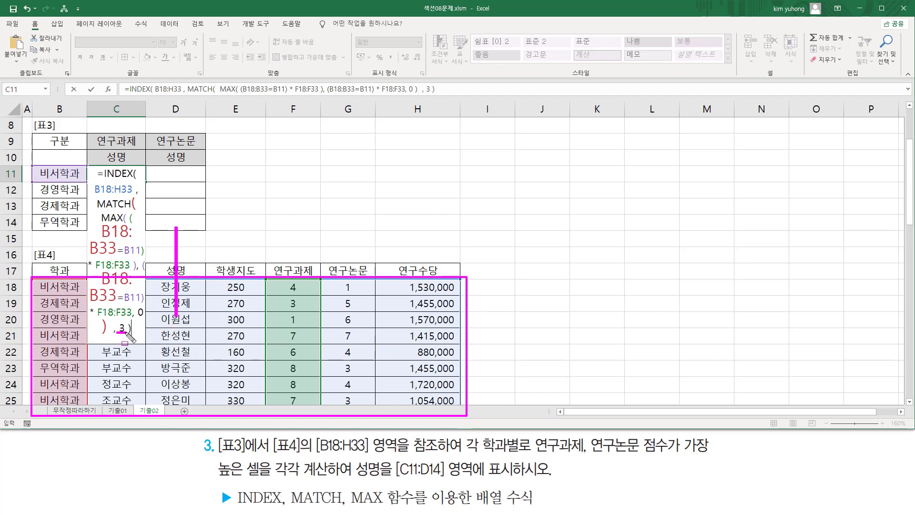
{"action": "key", "text": "Escape"}
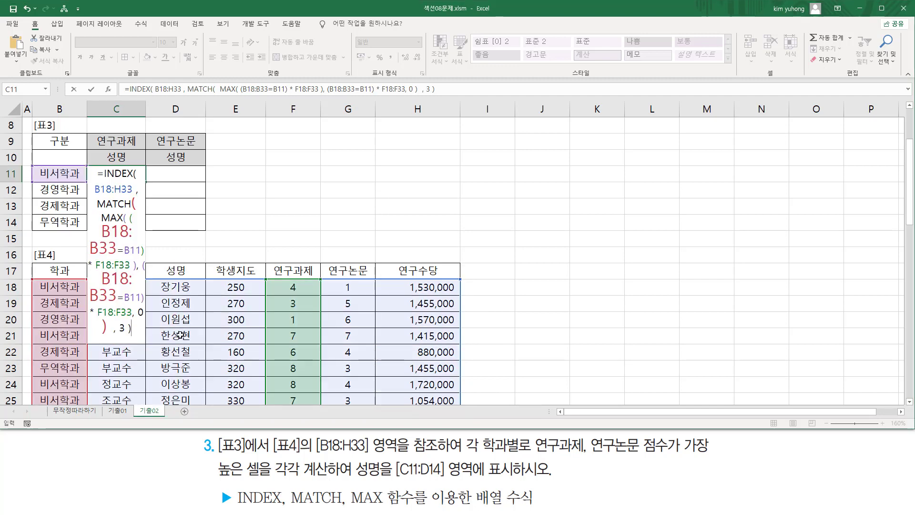
{"action": "key", "text": "ctrl+shift+Return"}
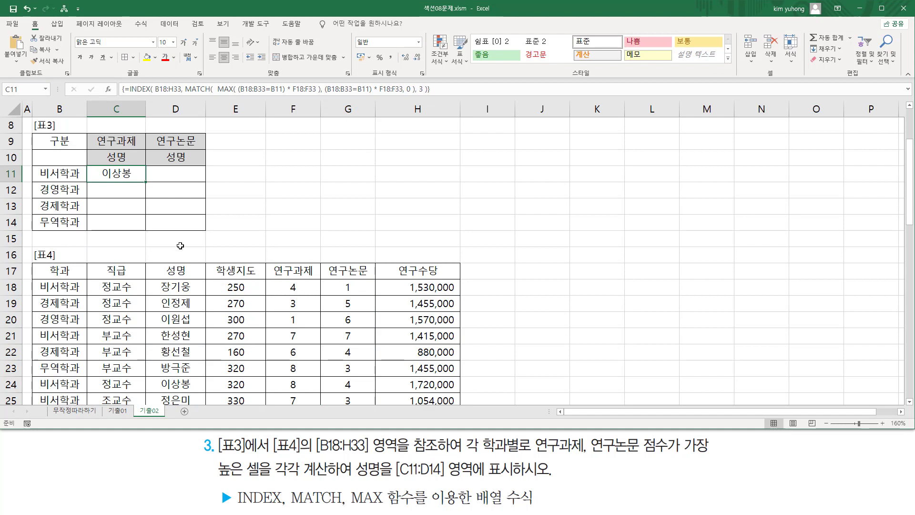
Check the name returned in C11 and review the range references in its formula
{"action": "left_click_drag", "start_coordinate": [99, 167], "coordinate": [140, 182]}
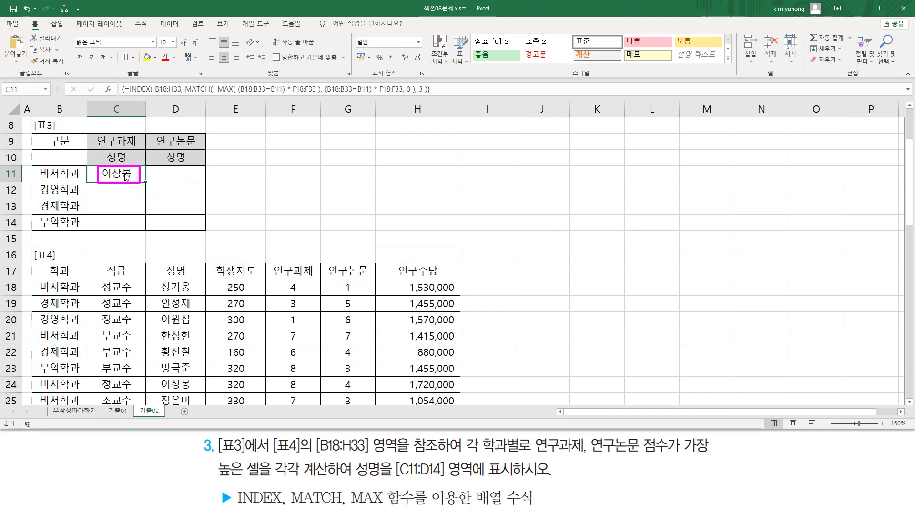
{"action": "key", "text": "Escape"}
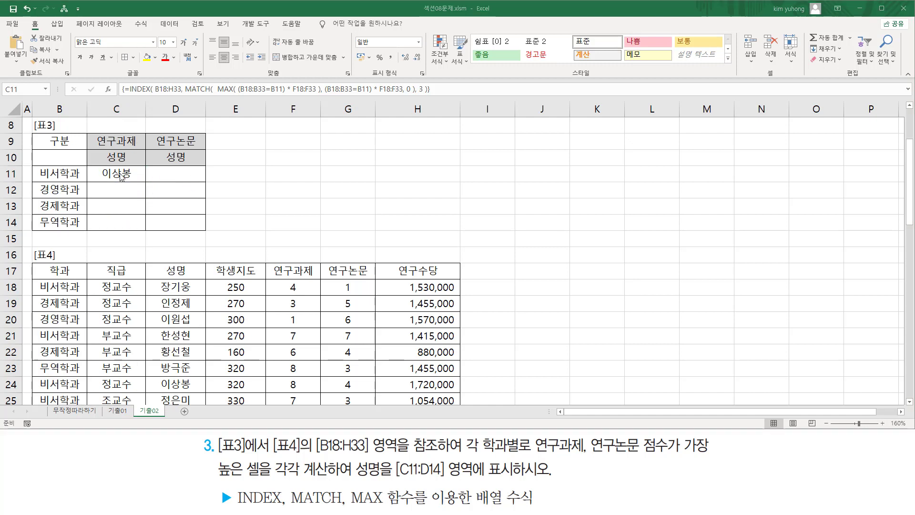
{"action": "key", "text": "ctrl+2"}
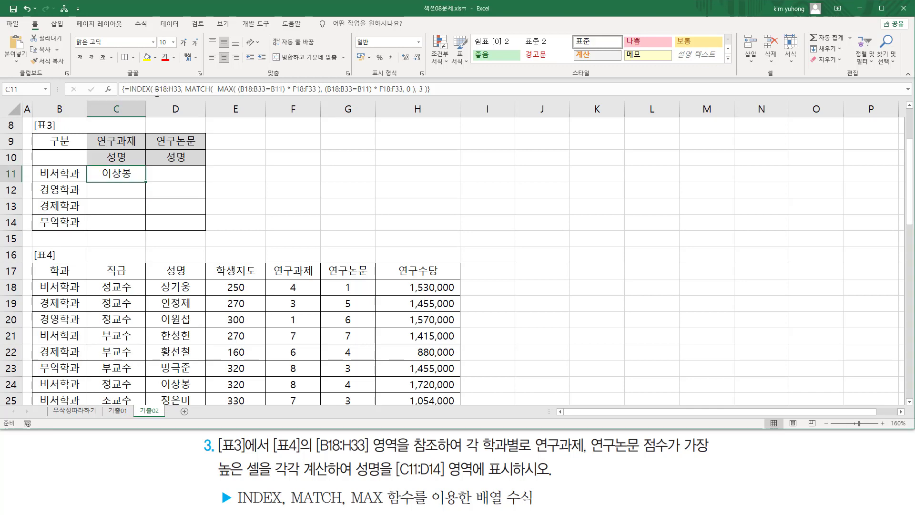
{"action": "left_click_drag", "start_coordinate": [153, 82], "coordinate": [321, 96]}
{"action": "key", "text": "Escape"}
Make INDEX's array range in the C11 formula absolute as $B$18:$H$33
{"action": "left_click", "coordinate": [161, 89]}
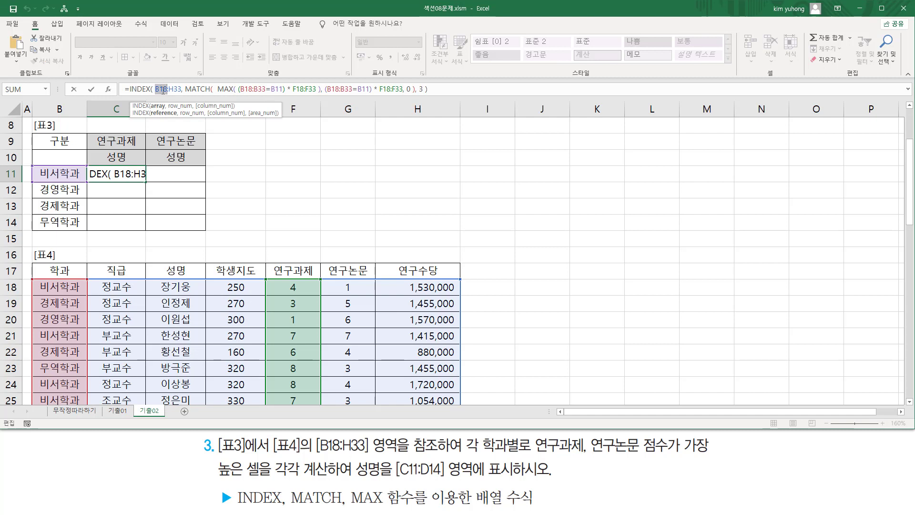
{"action": "key", "text": "ctrl+2"}
{"action": "left_click_drag", "start_coordinate": [154, 84], "coordinate": [181, 94]}
{"action": "mouse_move", "coordinate": [29, 280]}
{"action": "left_mouse_down"}
{"action": "mouse_move", "coordinate": [414, 370]}
{"action": "mouse_move", "coordinate": [448, 410]}
{"action": "mouse_move", "coordinate": [461, 408]}
{"action": "left_mouse_up"}
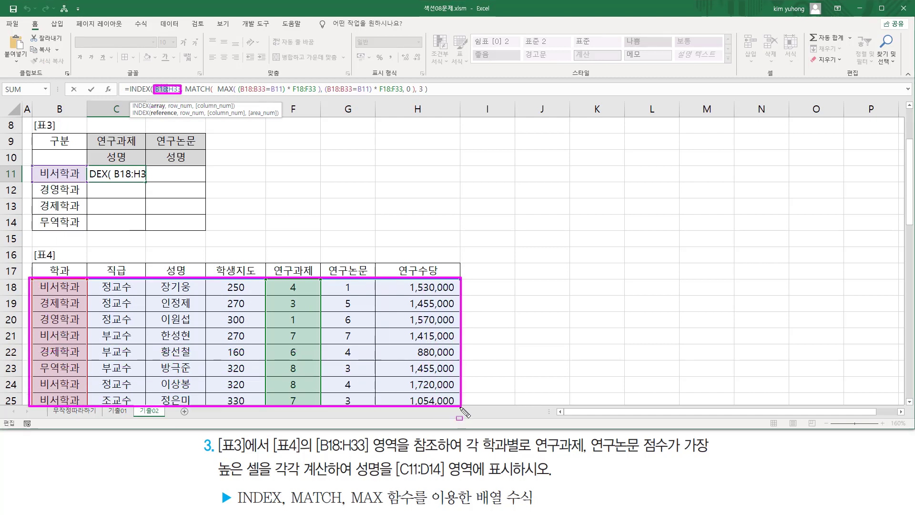
{"action": "key", "text": "Escape"}
{"action": "left_click_drag", "start_coordinate": [158, 90], "coordinate": [184, 91]}
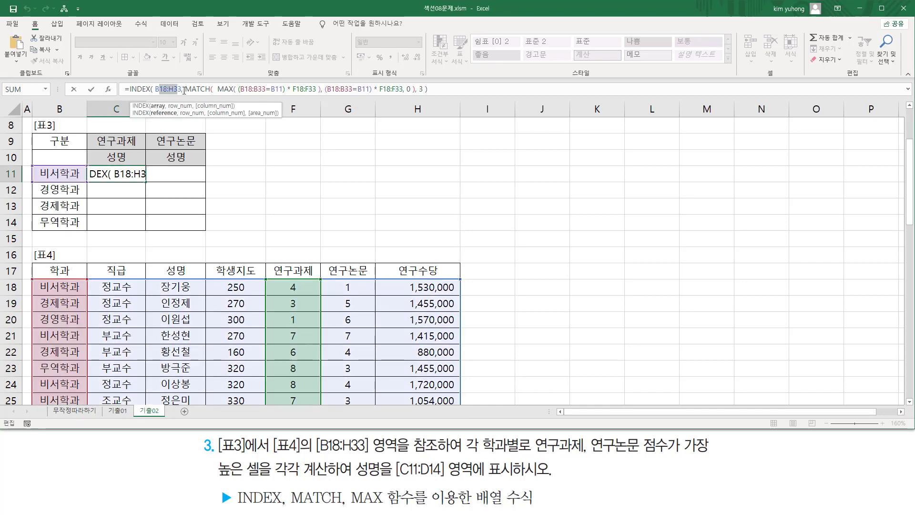
{"action": "left_click", "coordinate": [180, 89]}
{"action": "key", "text": "F4"}
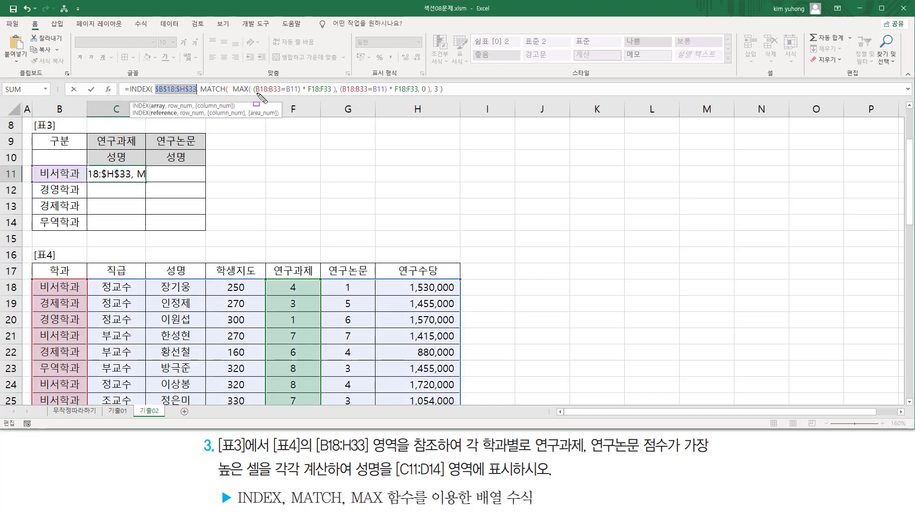
Make the 학과 range inside MAX's condition absolute as $B$18:$B$33, leaving B11 relative
{"action": "left_click_drag", "start_coordinate": [256, 94], "coordinate": [279, 93]}
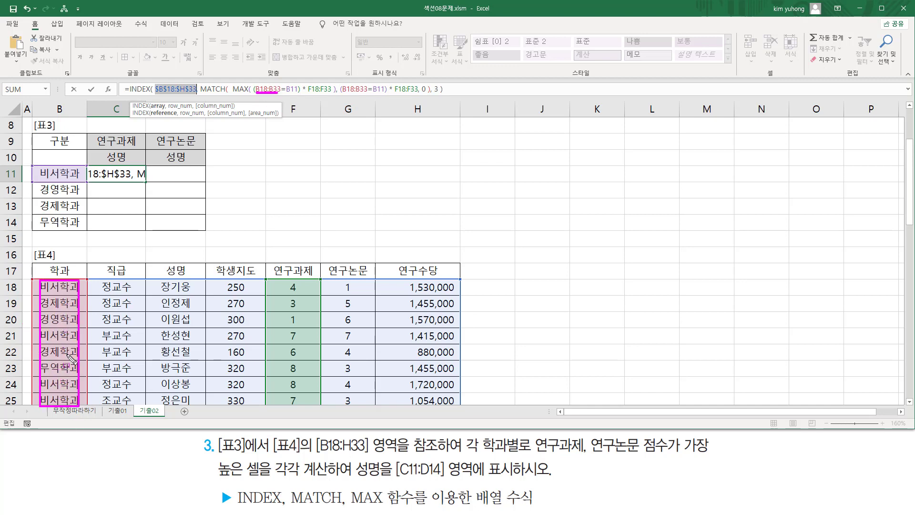
{"action": "left_click_drag", "start_coordinate": [100, 186], "coordinate": [123, 198]}
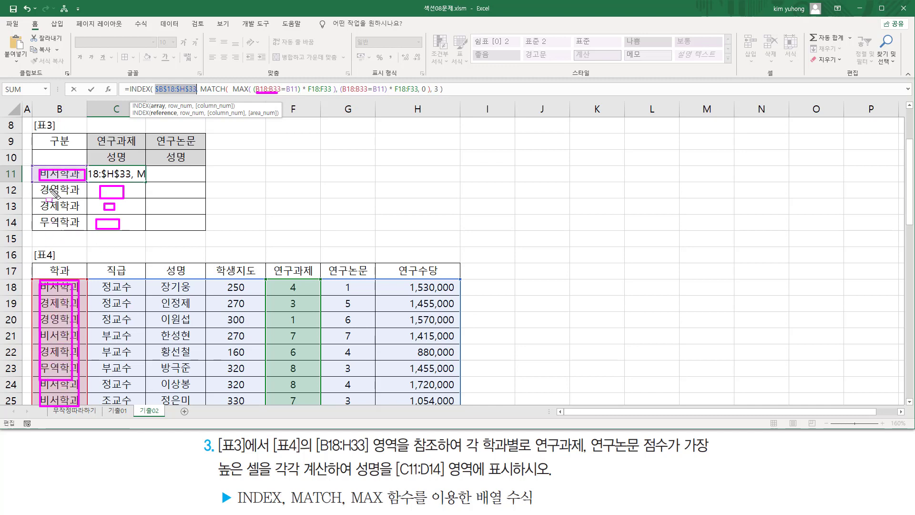
{"action": "left_click_drag", "start_coordinate": [34, 203], "coordinate": [76, 213]}
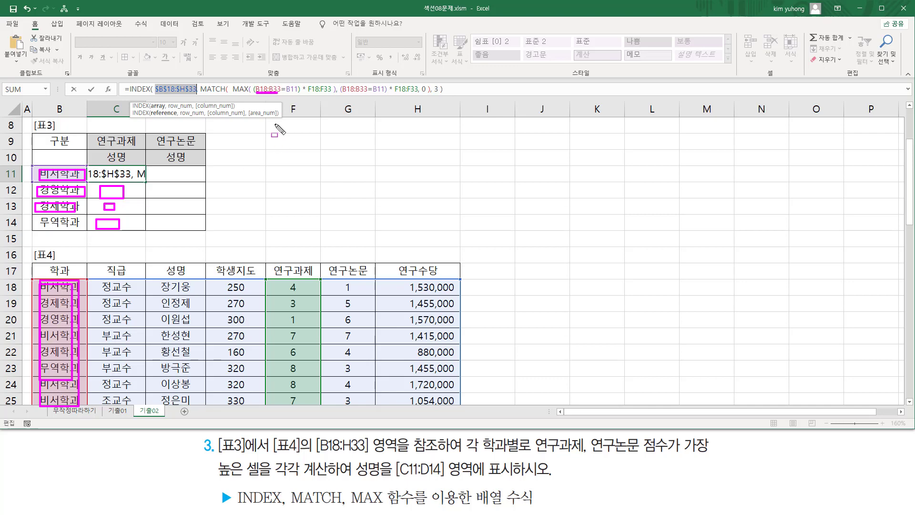
{"action": "key", "text": "Escape"}
{"action": "left_click", "coordinate": [265, 90]}
{"action": "left_click", "coordinate": [269, 89]}
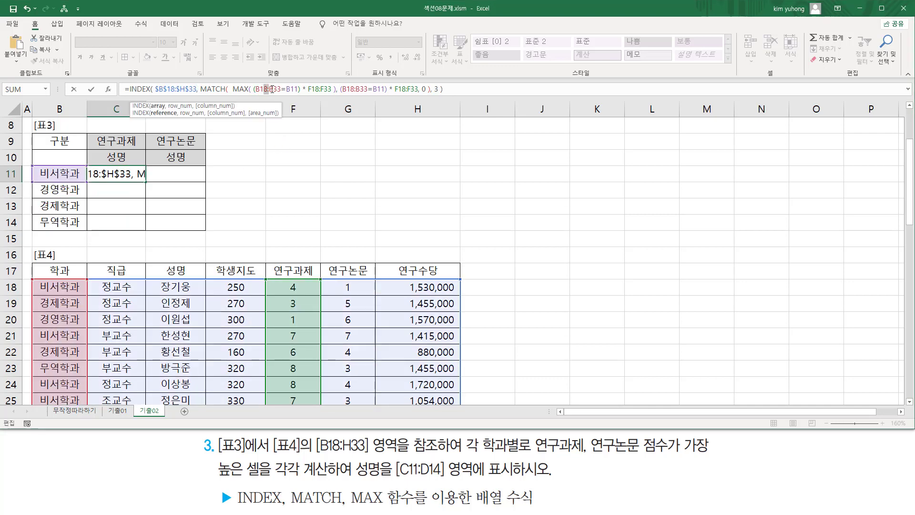
{"action": "key", "text": "F4"}
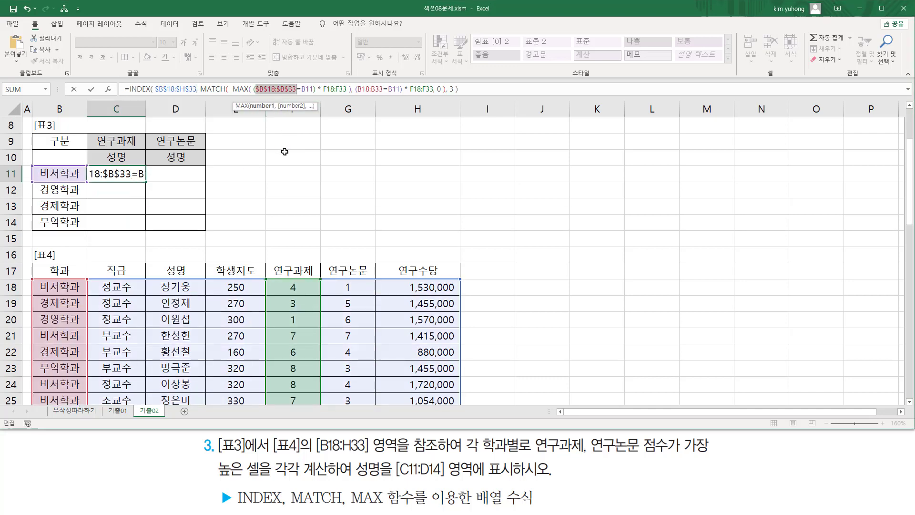
Fix the rows of the 연구과제 score range inside MAX in C11's formula as F$18:F$33, leaving column F relative
{"action": "left_click", "coordinate": [328, 89]}
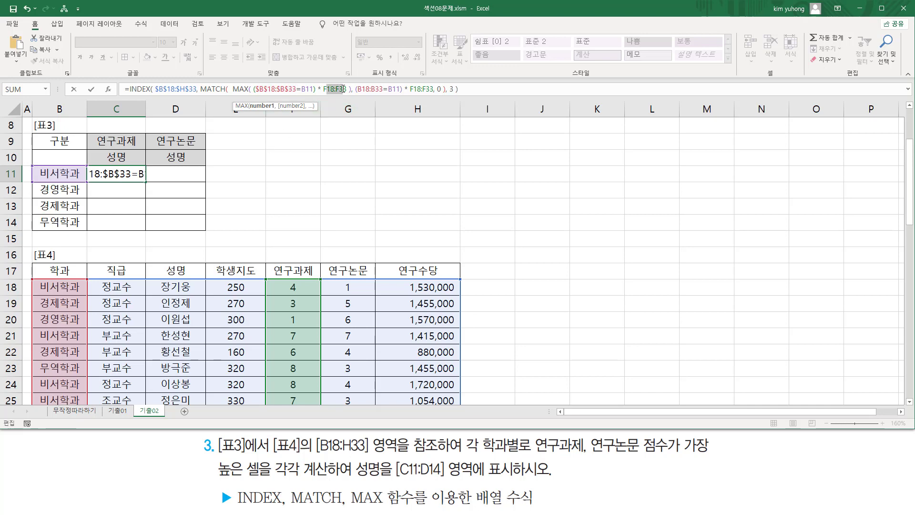
{"action": "left_click_drag", "start_coordinate": [343, 89], "coordinate": [347, 89]}
{"action": "left_click_drag", "start_coordinate": [274, 279], "coordinate": [317, 408]}
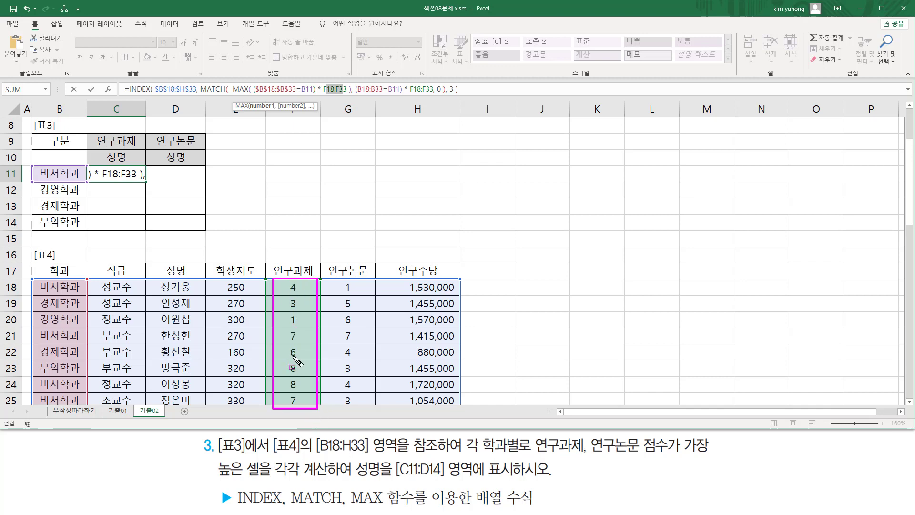
{"action": "mouse_move", "coordinate": [102, 167]}
{"action": "left_mouse_down"}
{"action": "mouse_move", "coordinate": [126, 198]}
{"action": "mouse_move", "coordinate": [131, 230]}
{"action": "left_mouse_up"}
{"action": "left_click_drag", "start_coordinate": [94, 133], "coordinate": [138, 149]}
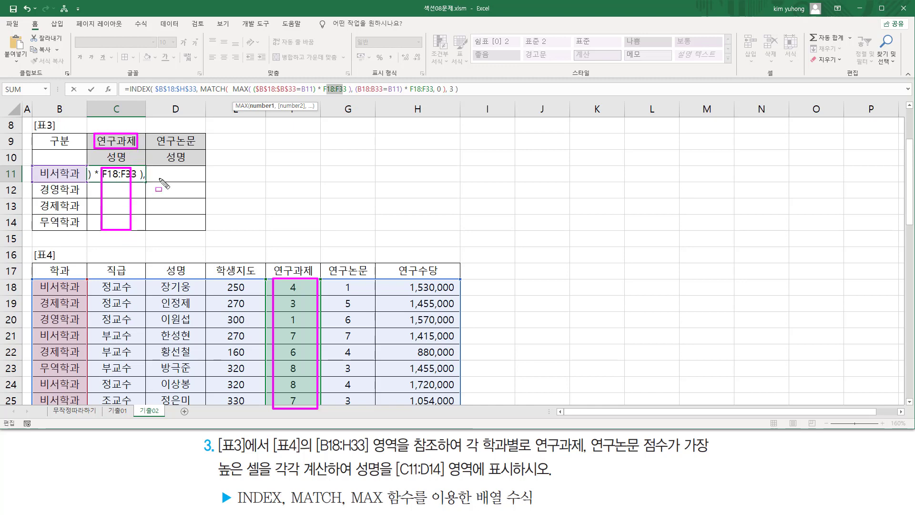
{"action": "mouse_move", "coordinate": [122, 175]}
{"action": "left_mouse_down"}
{"action": "mouse_move", "coordinate": [163, 175]}
{"action": "mouse_move", "coordinate": [188, 226]}
{"action": "left_mouse_up"}
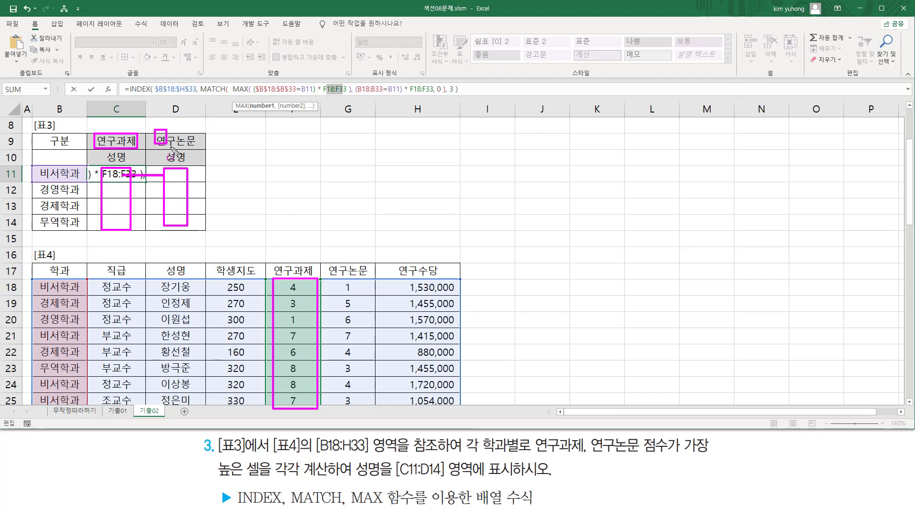
{"action": "left_click_drag", "start_coordinate": [155, 130], "coordinate": [201, 150]}
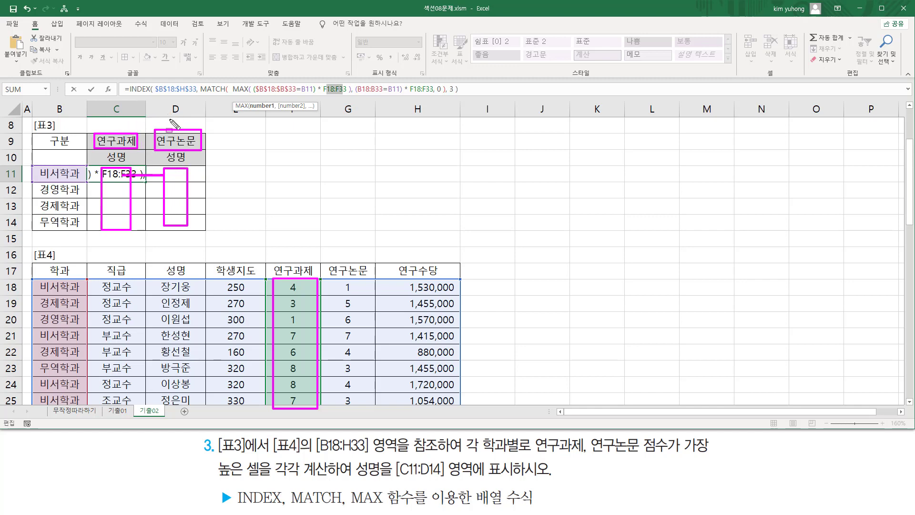
{"action": "left_click_drag", "start_coordinate": [288, 284], "coordinate": [310, 409]}
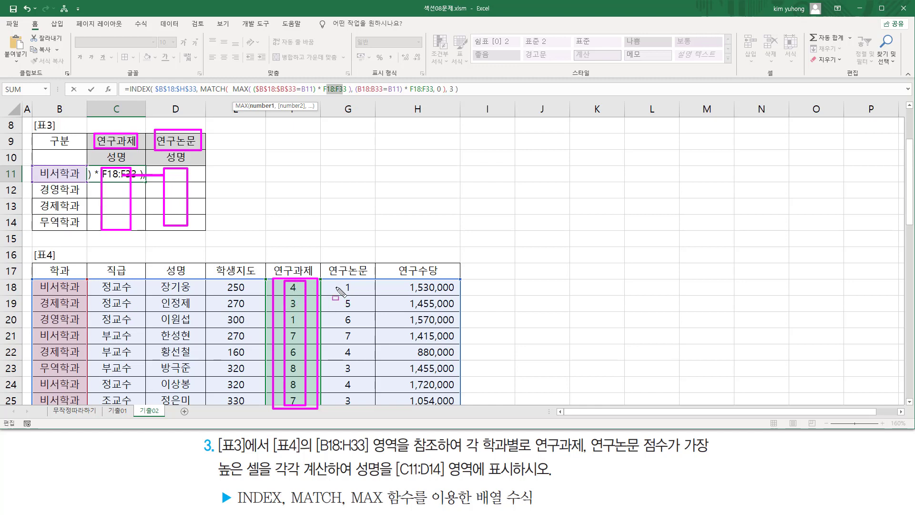
{"action": "left_click_drag", "start_coordinate": [335, 279], "coordinate": [367, 406]}
{"action": "key", "text": "Escape"}
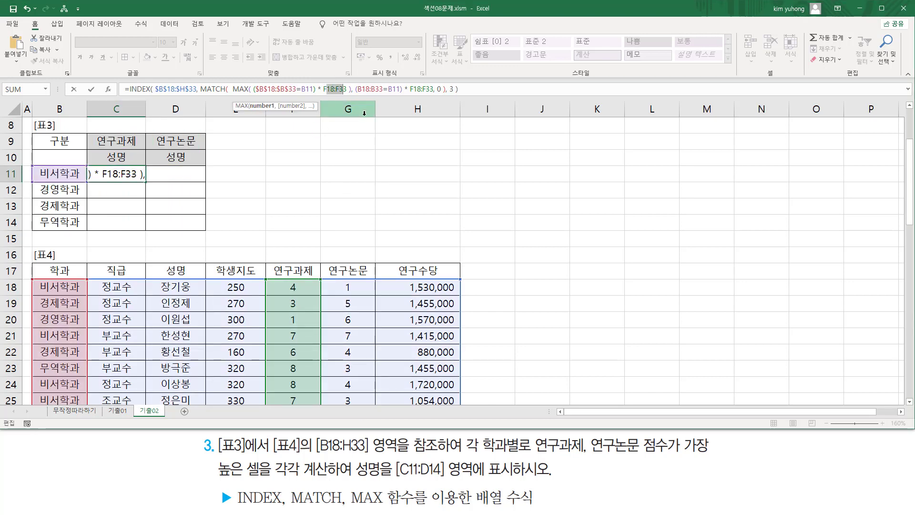
{"action": "key", "text": "F4"}
{"action": "key", "text": "F4"}
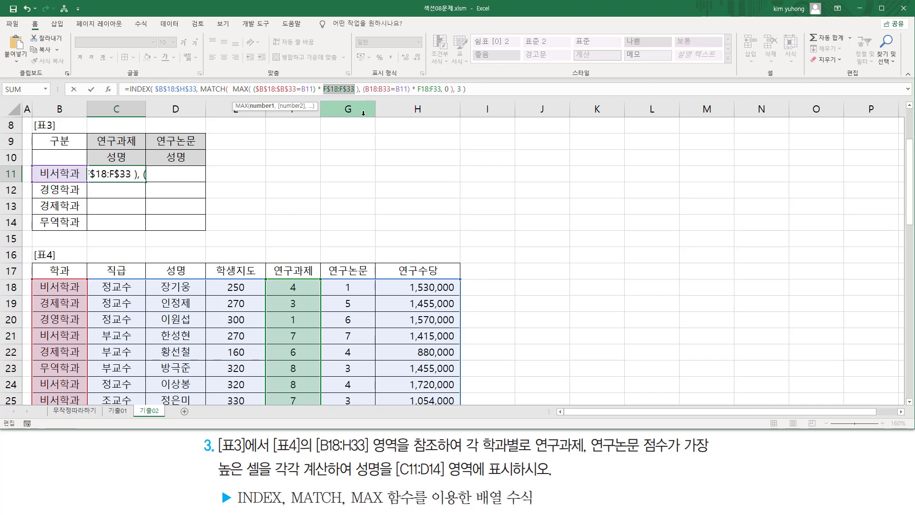
Make the 학과 range in MATCH's lookup array absolute as $B$18:$B$33
{"action": "left_click_drag", "start_coordinate": [321, 96], "coordinate": [356, 82]}
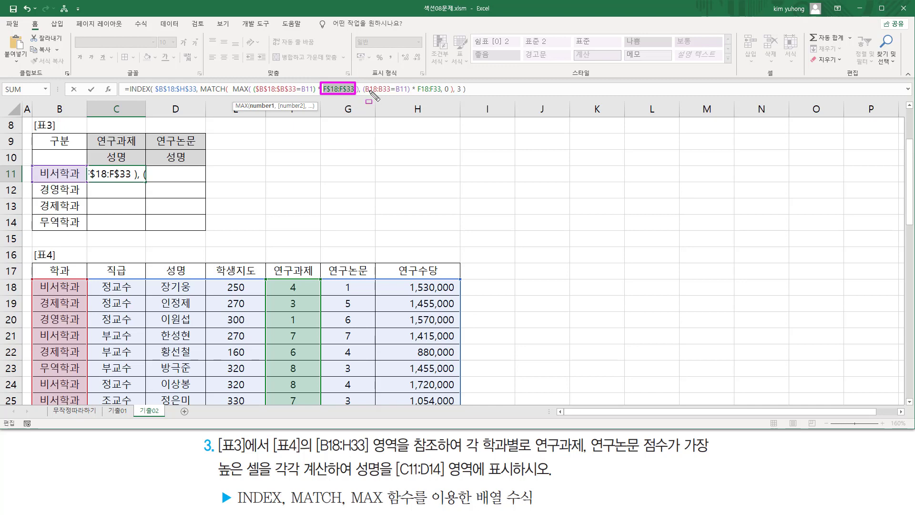
{"action": "left_click_drag", "start_coordinate": [364, 92], "coordinate": [393, 92]}
{"action": "left_click_drag", "start_coordinate": [60, 287], "coordinate": [62, 403]}
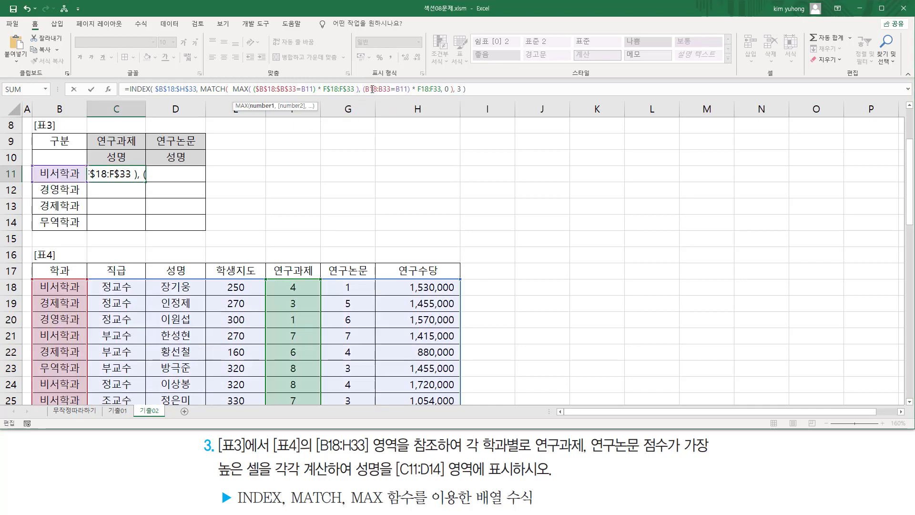
{"action": "left_click_drag", "start_coordinate": [366, 89], "coordinate": [394, 89]}
{"action": "key", "text": "F4"}
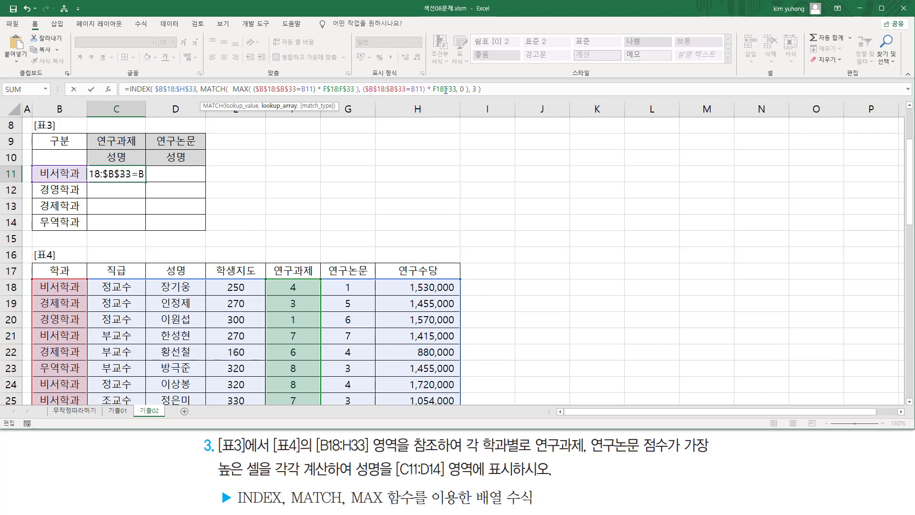
Fix the rows of the score range in MATCH's lookup array as F$18:F$33, leaving its column relative
{"action": "left_click_drag", "start_coordinate": [434, 88], "coordinate": [457, 89]}
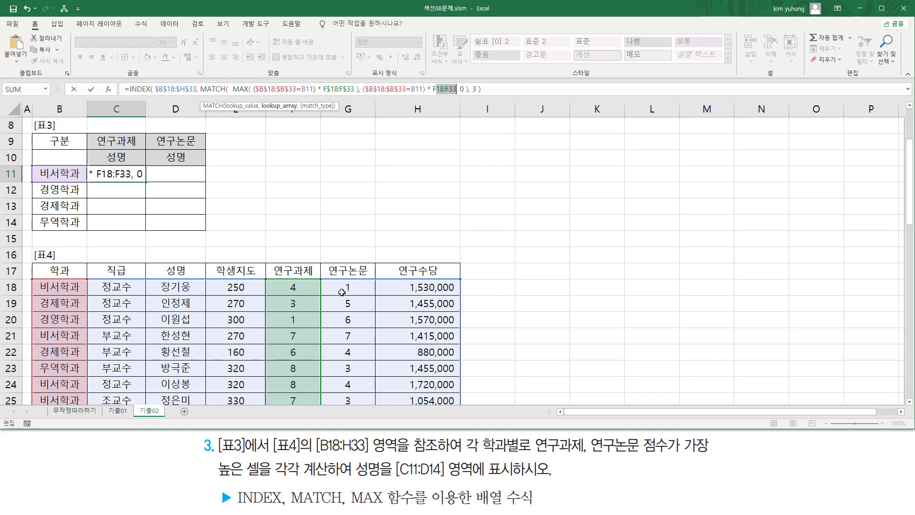
{"action": "key", "text": "F4"}
{"action": "key", "text": "F4"}
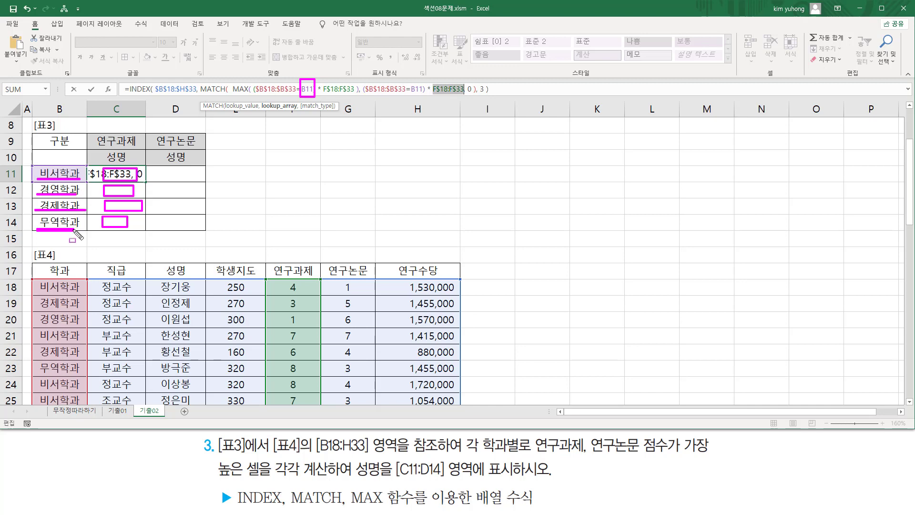
Fix only the column of the B11 criterion inside MAX, making it $B11
{"action": "key", "text": "e"}
{"action": "mouse_move", "coordinate": [100, 168]}
{"action": "left_mouse_down"}
{"action": "mouse_move", "coordinate": [121, 182]}
{"action": "mouse_move", "coordinate": [182, 180]}
{"action": "left_mouse_up"}
{"action": "left_click_drag", "start_coordinate": [35, 179], "coordinate": [189, 195]}
{"action": "left_click_drag", "start_coordinate": [33, 196], "coordinate": [94, 196]}
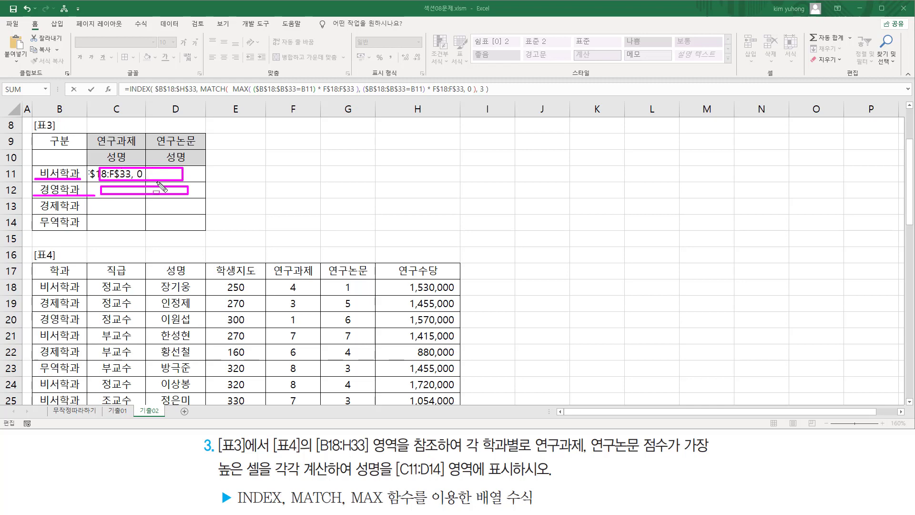
{"action": "key", "text": "Escape"}
{"action": "left_click", "coordinate": [310, 89]}
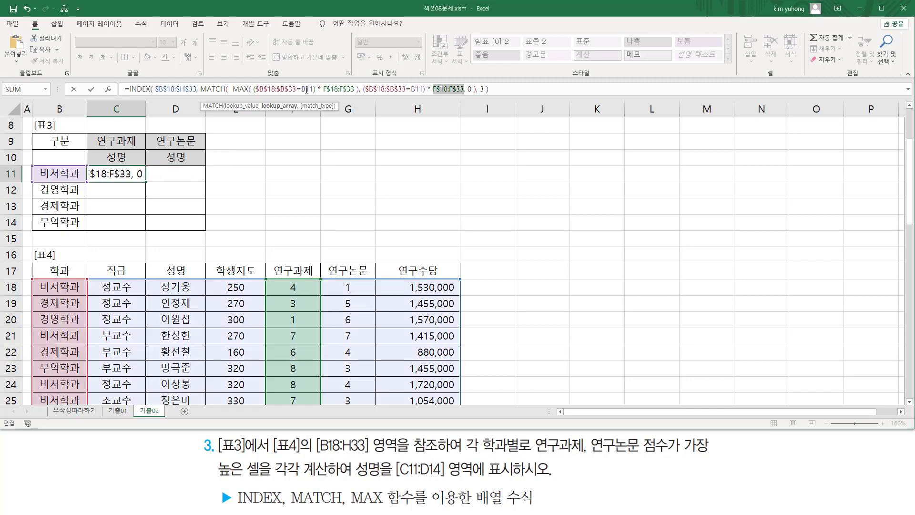
{"action": "key", "text": "F4"}
{"action": "key", "text": "F4"}
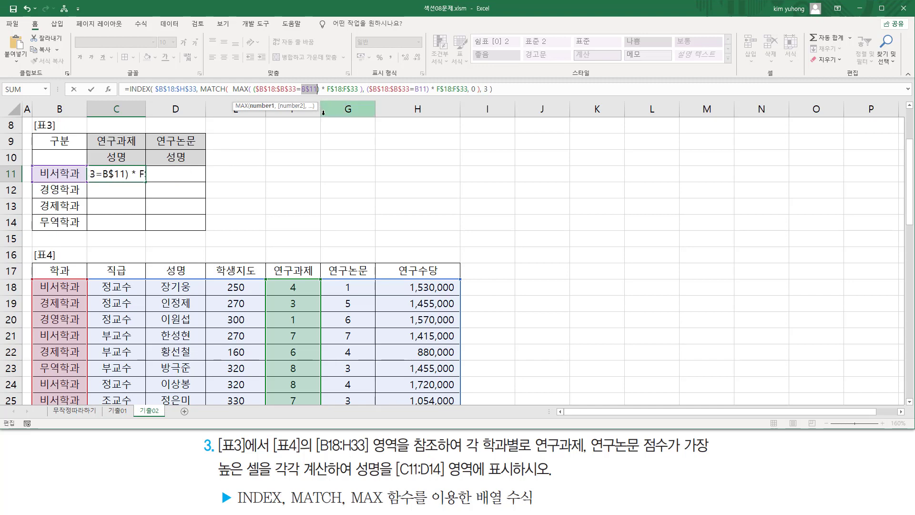
{"action": "key", "text": "F4"}
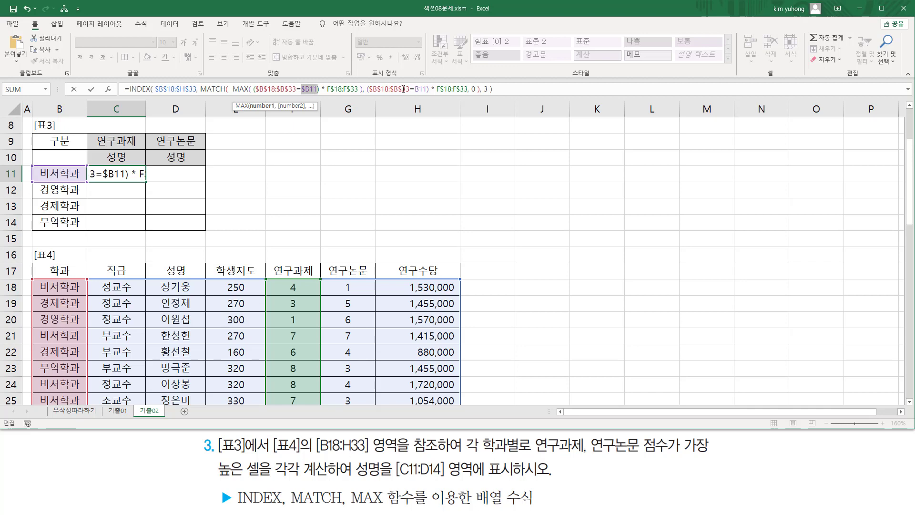
Change the B11 criterion in MATCH's lookup array to $B11 and enter C11 as an array formula
{"action": "left_click", "coordinate": [420, 89]}
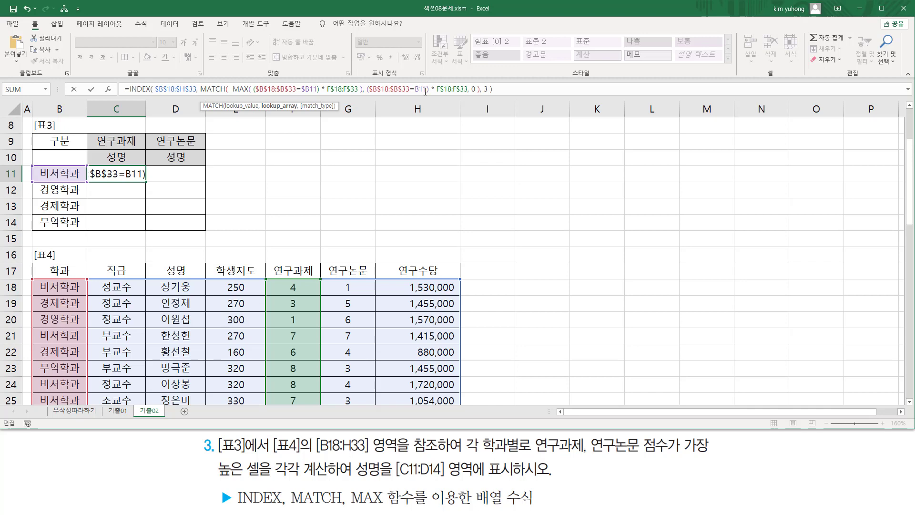
{"action": "key", "text": "F4"}
{"action": "key", "text": "F4"}
{"action": "key", "text": "F4"}
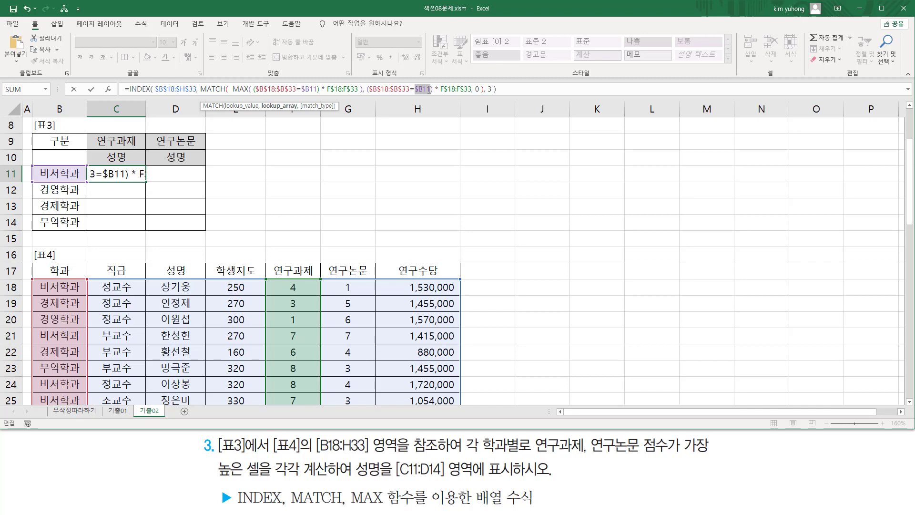
{"action": "left_click", "coordinate": [427, 89]}
{"action": "key", "text": "ctrl+shift+Return"}
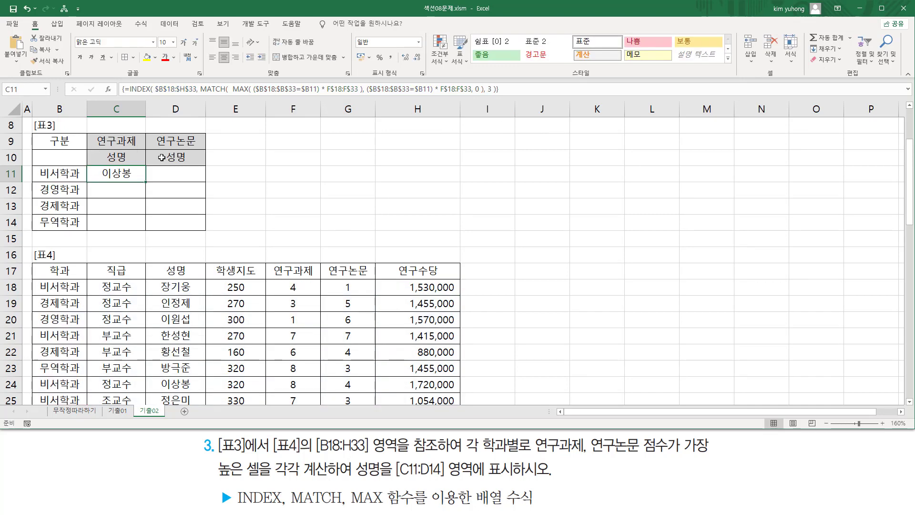
Fill the C11 array formula down to C14 and across to D14 to complete C11:D14
{"action": "double_click", "coordinate": [147, 181]}
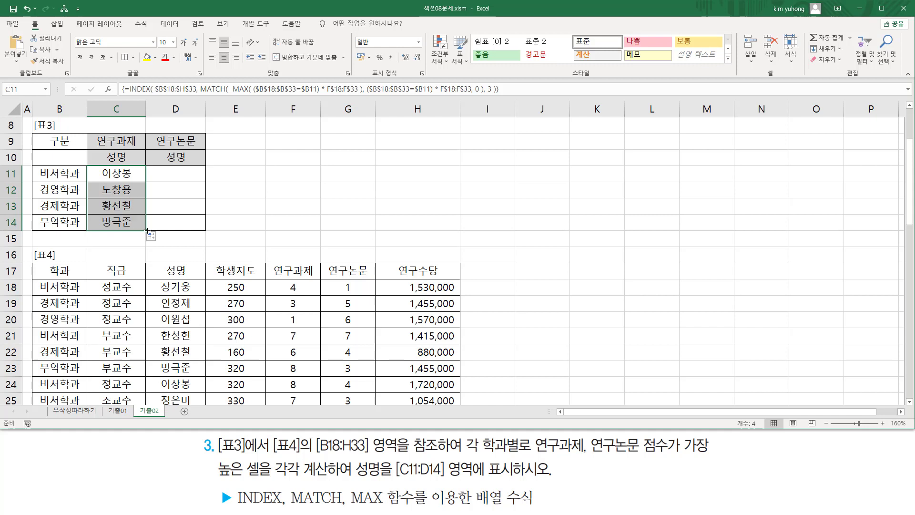
{"action": "left_click_drag", "start_coordinate": [146, 231], "coordinate": [204, 230]}
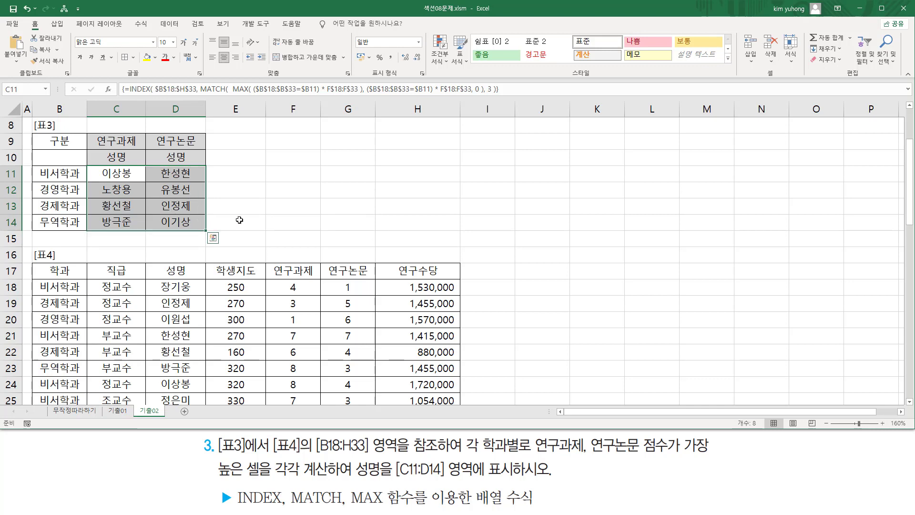
{"action": "left_click", "coordinate": [288, 168]}
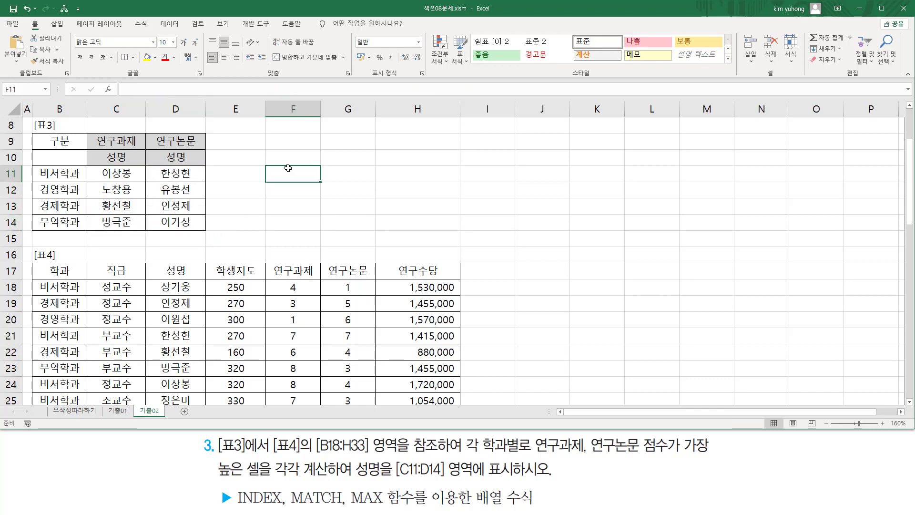
Review the formula text beside [표3], examining INDEX's range, row and column arguments and MATCH's lookup value, lookup array and match type
{"action": "left_click", "coordinate": [382, 238]}
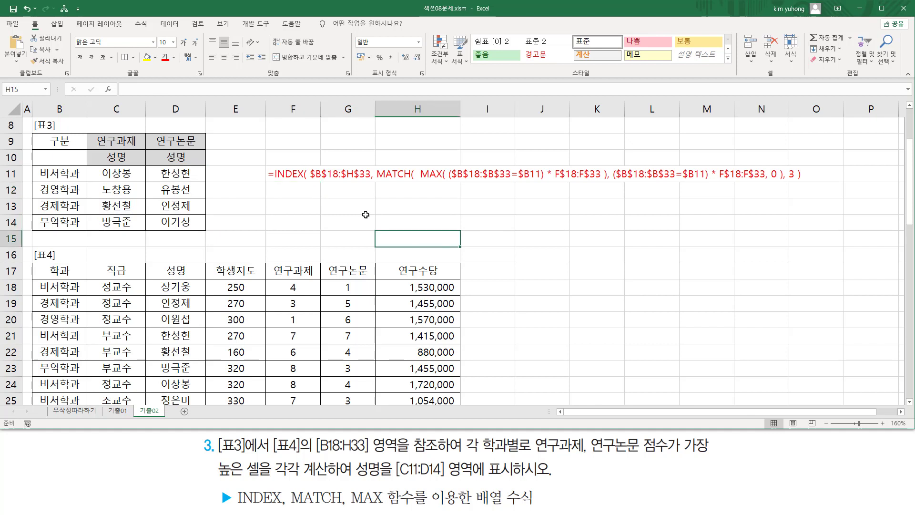
{"action": "mouse_move", "coordinate": [310, 179]}
{"action": "left_mouse_down"}
{"action": "mouse_move", "coordinate": [367, 180]}
{"action": "mouse_move", "coordinate": [370, 162]}
{"action": "mouse_move", "coordinate": [599, 180]}
{"action": "mouse_move", "coordinate": [795, 172]}
{"action": "mouse_move", "coordinate": [795, 187]}
{"action": "left_mouse_up"}
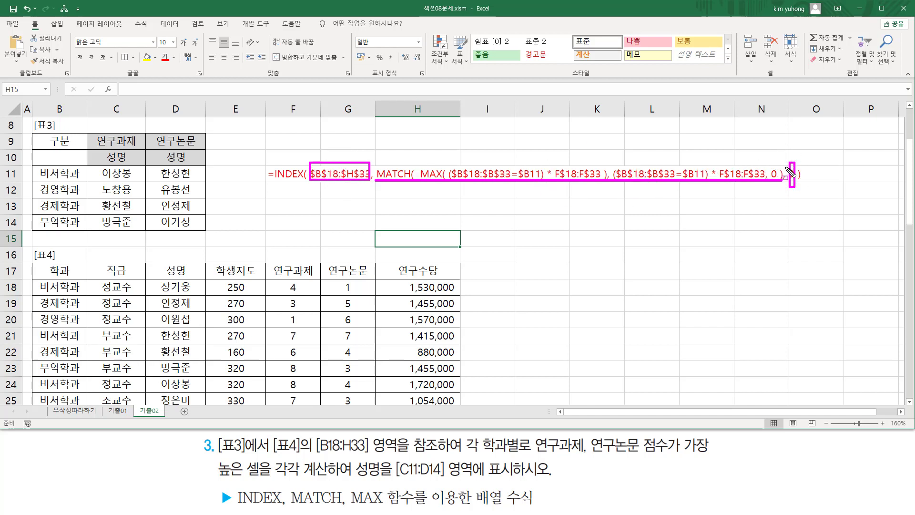
{"action": "key", "text": "e"}
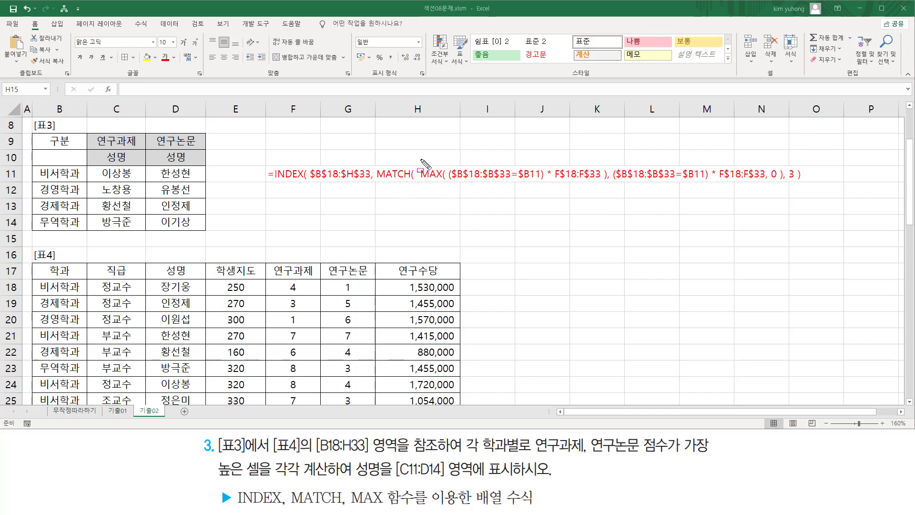
{"action": "mouse_move", "coordinate": [419, 155]}
{"action": "left_mouse_down"}
{"action": "mouse_move", "coordinate": [553, 196]}
{"action": "mouse_move", "coordinate": [604, 188]}
{"action": "left_mouse_up"}
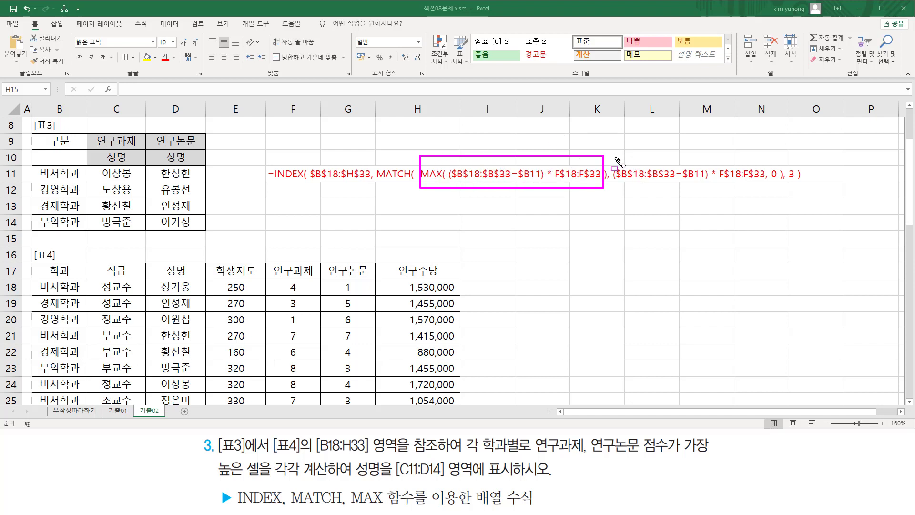
{"action": "left_click_drag", "start_coordinate": [614, 157], "coordinate": [778, 187]}
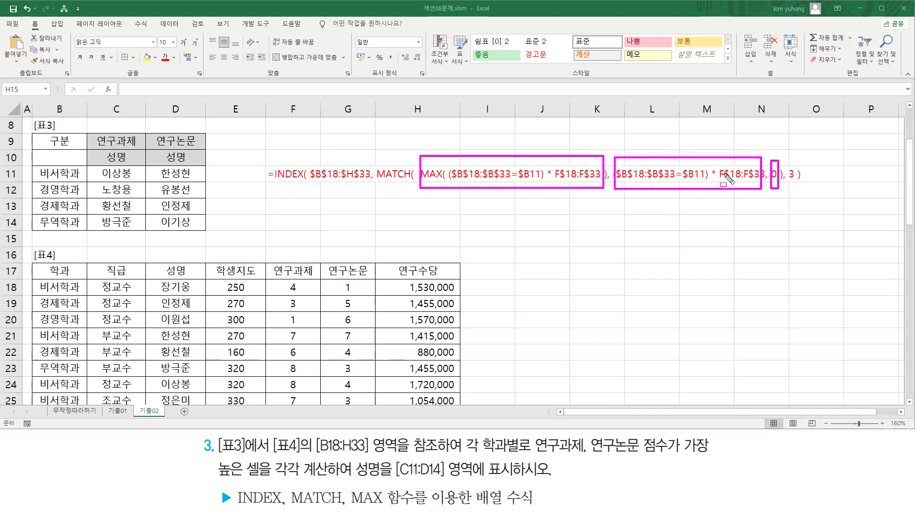
{"action": "key", "text": "Escape"}
{"action": "left_click", "coordinate": [292, 220]}
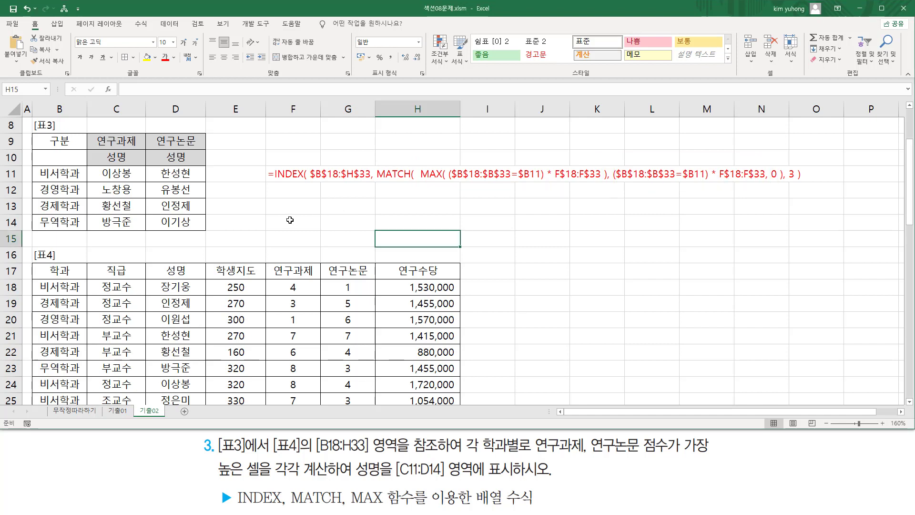